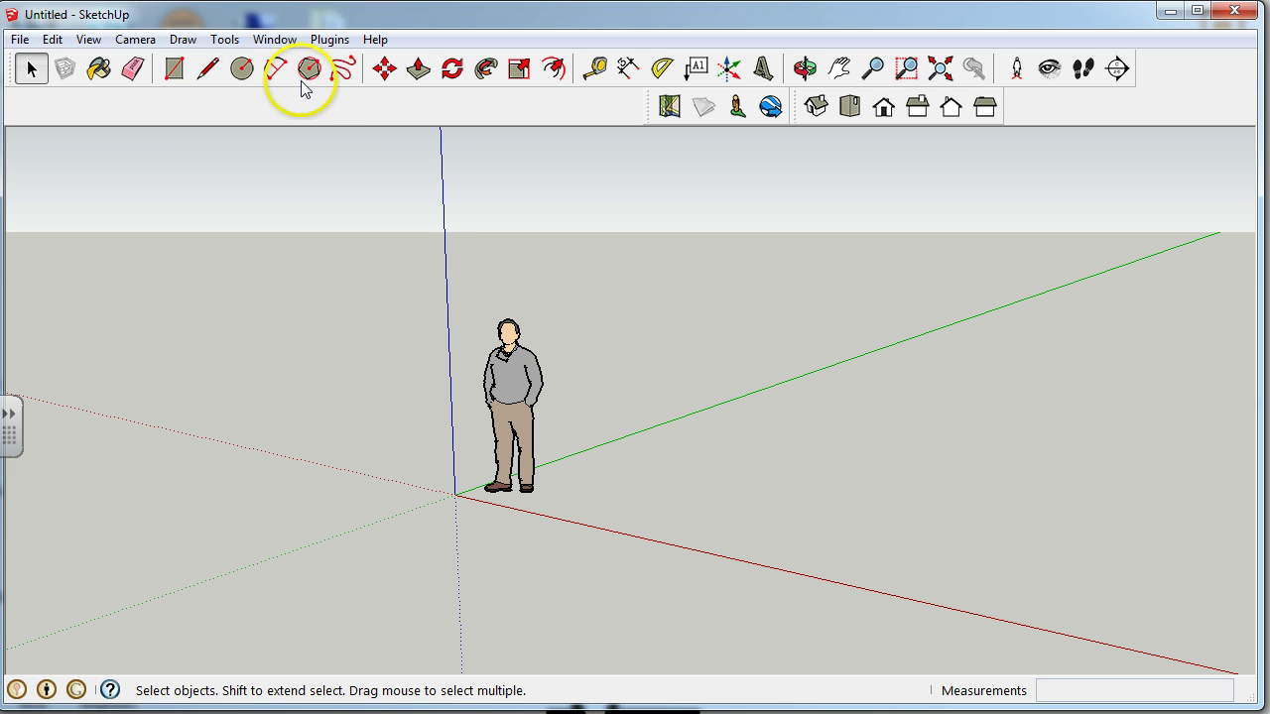
# Step: Set the default drawing template to Architectural Design - Millimeters in the preferences
pyautogui.click(287, 39)
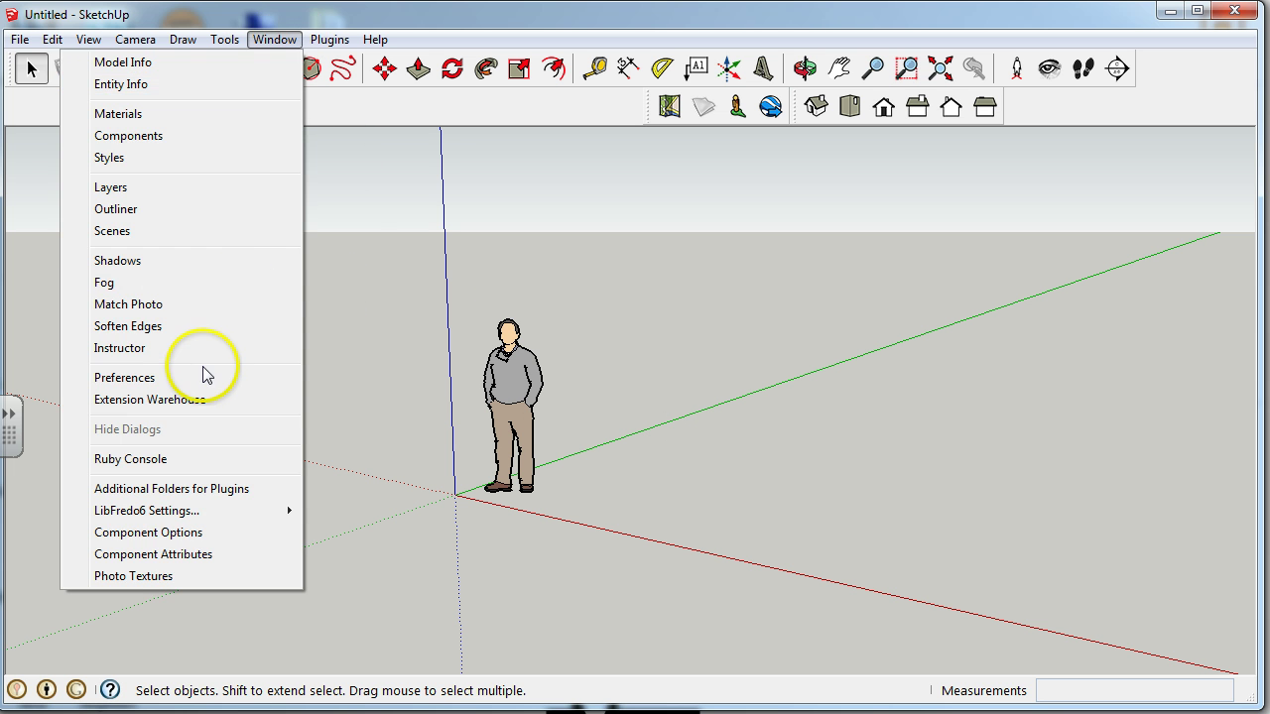
pyautogui.click(201, 377)
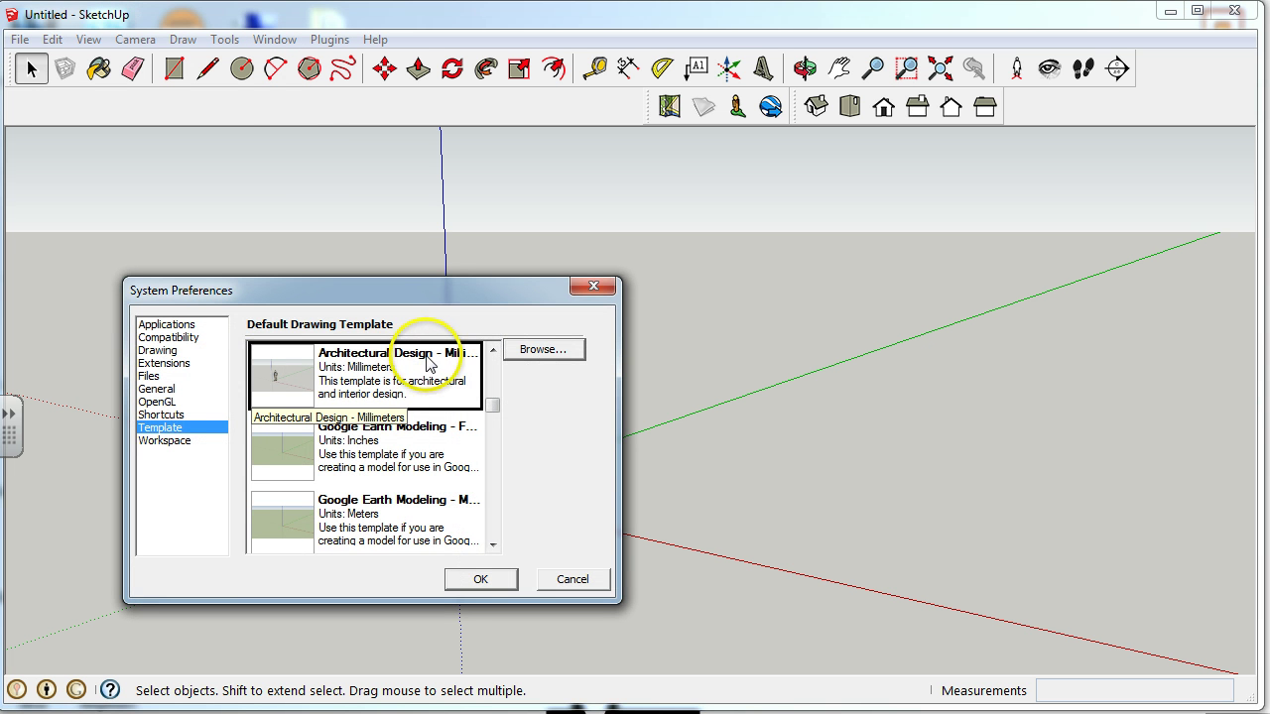
pyautogui.click(480, 579)
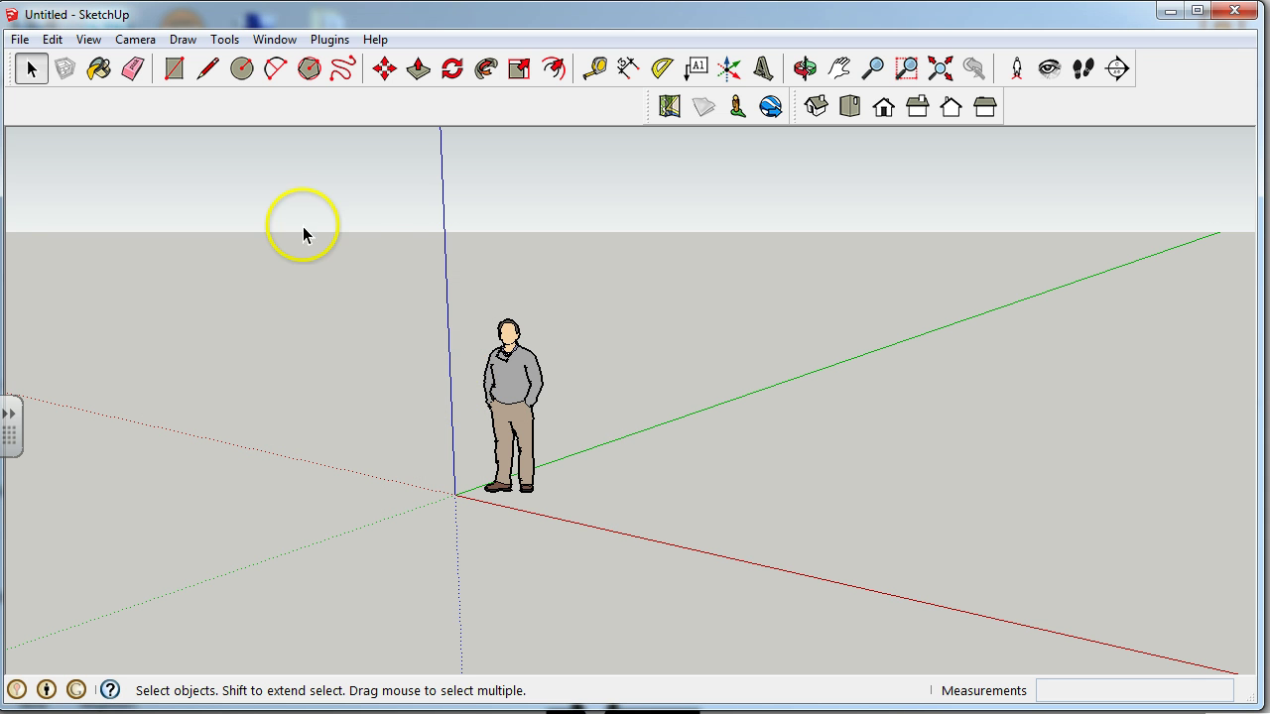
pyautogui.click(20, 39)
pyautogui.click(20, 40)
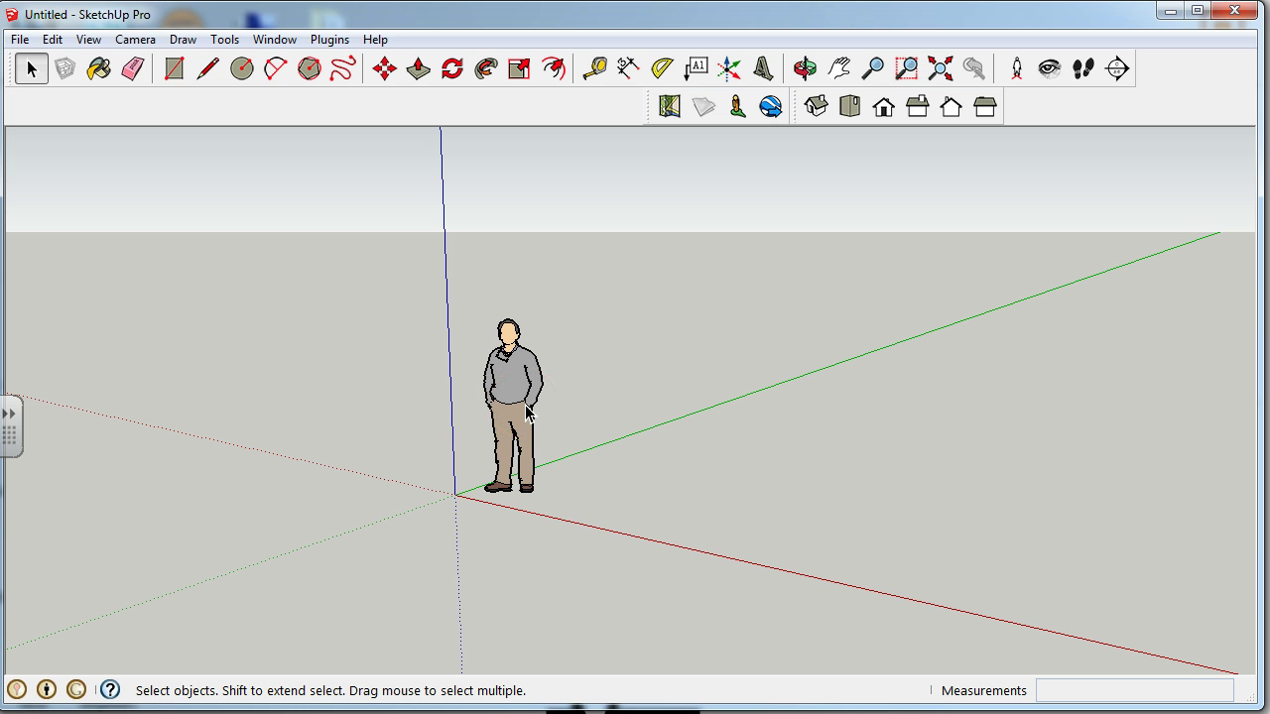
# Step: Delete the standing human figure beside the origin
pyautogui.click(506, 359)
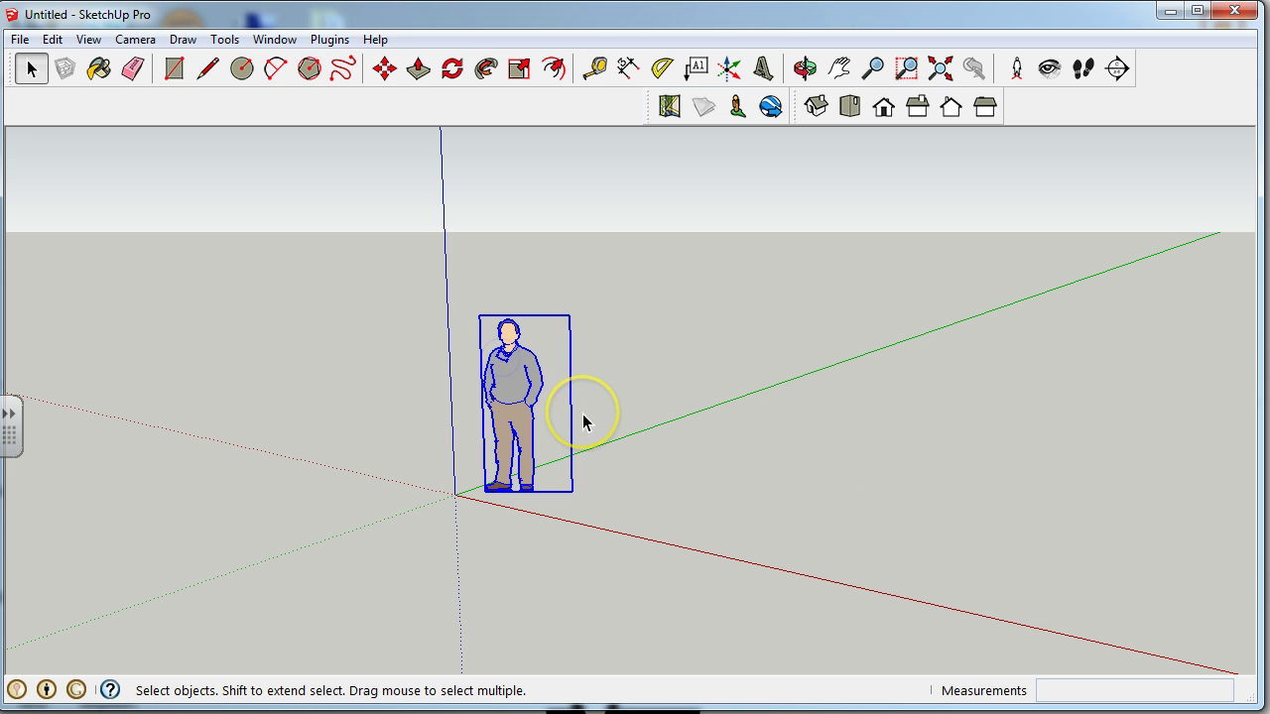
pyautogui.press('Delete')
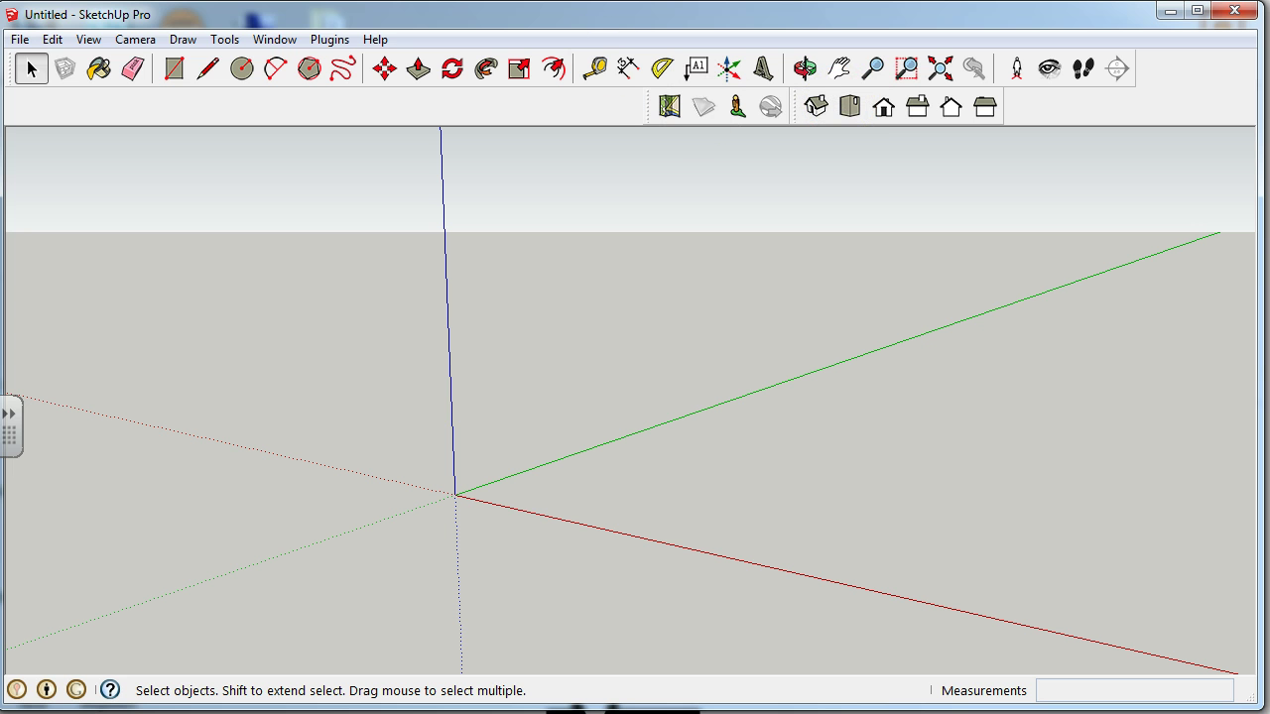
# Step: Review which toolbars are enabled in the Toolbars settings, including Large Tool Set and Views, and leave them as they are
pyautogui.click(53, 40)
pyautogui.moveTo(86, 39)
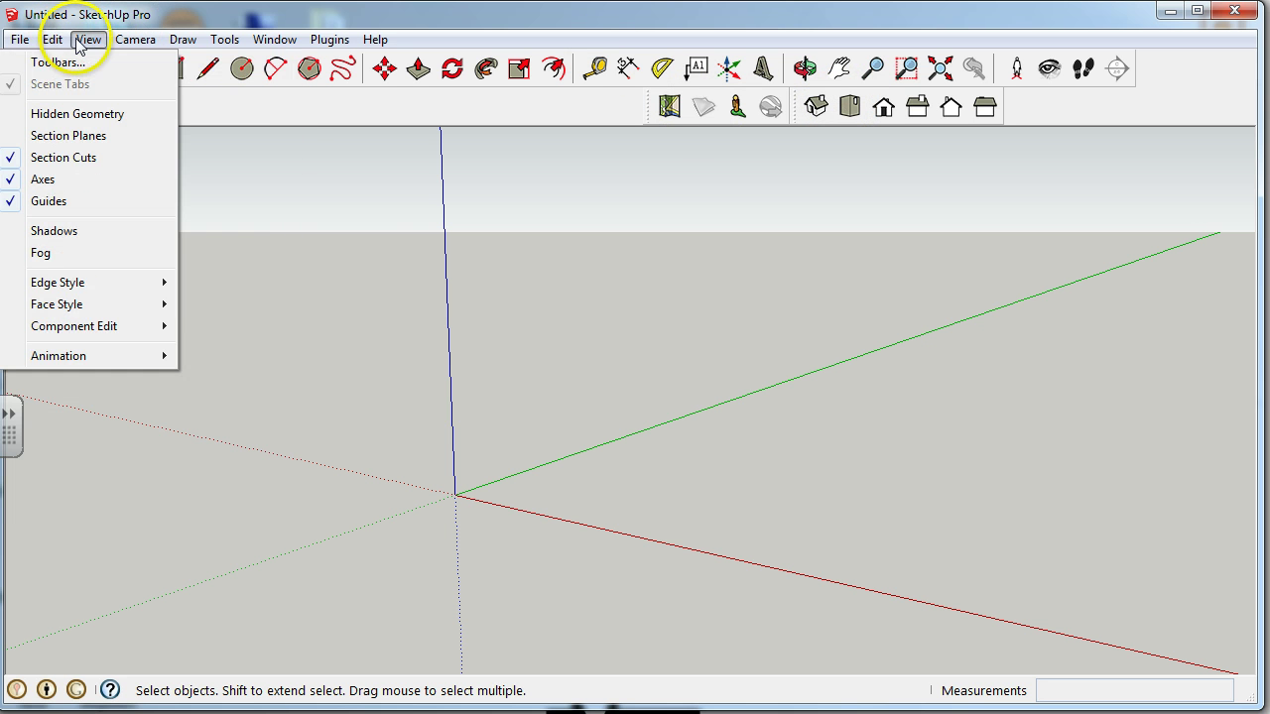
pyautogui.click(72, 62)
pyautogui.moveTo(654, 327); pyautogui.dragTo(650, 406)
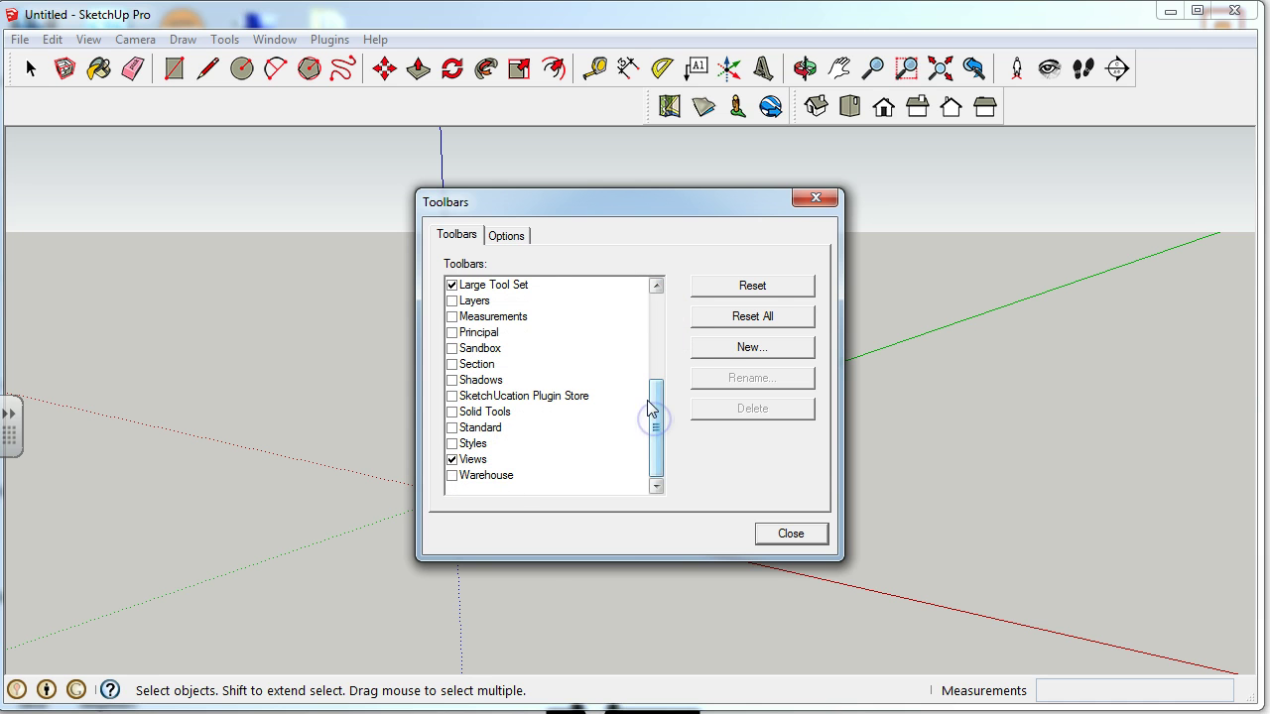
pyautogui.click(819, 202)
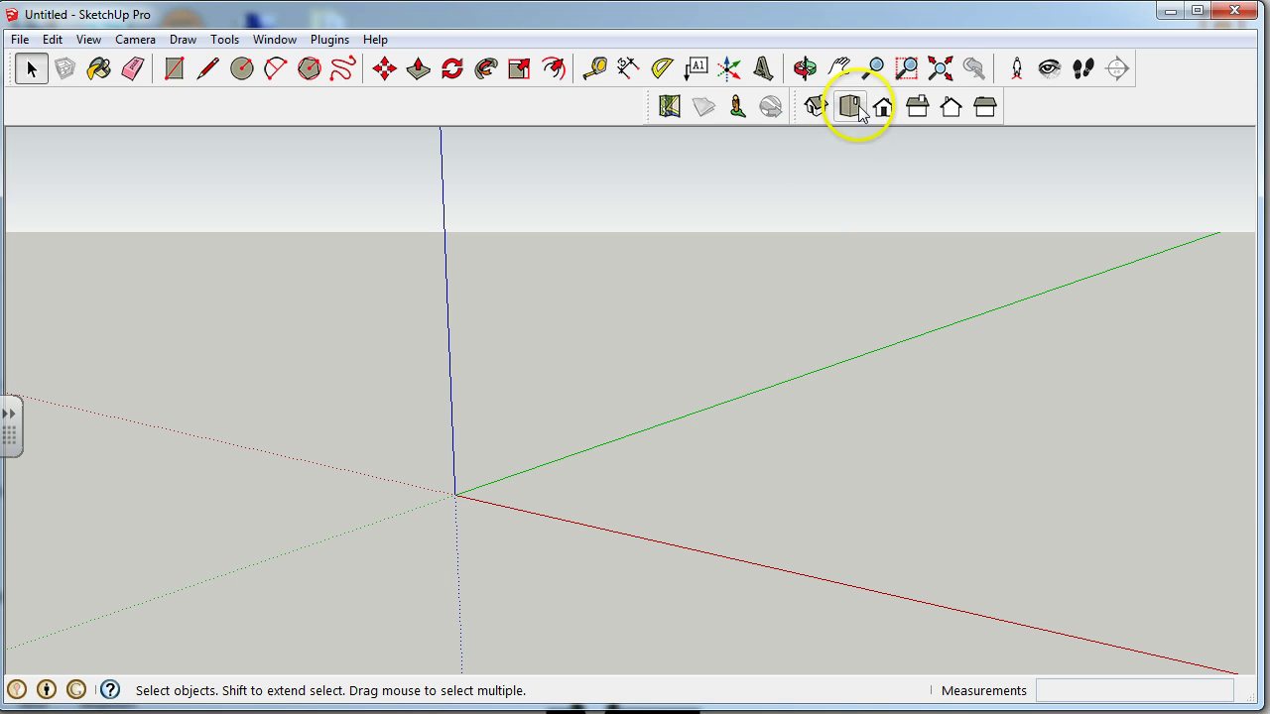
# Step: In top view, draw a circle of radius 8 mm centred on the origin and zoom to its extents
pyautogui.click(850, 107)
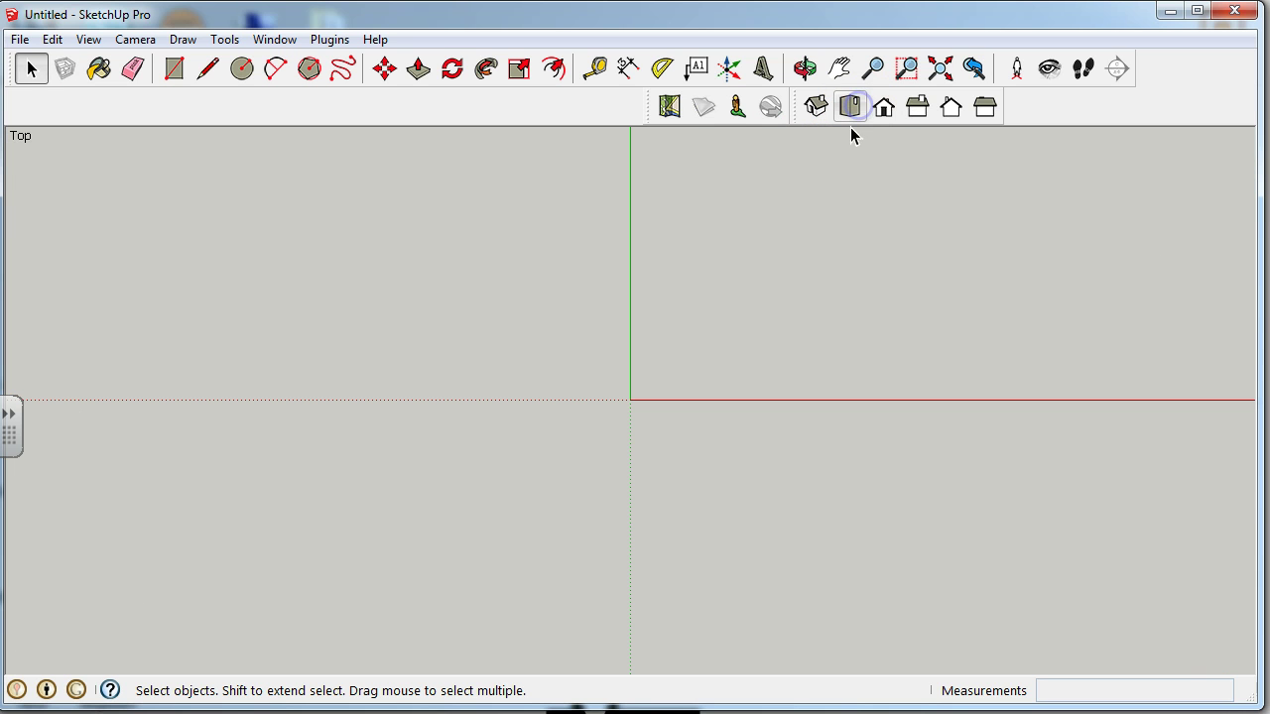
pyautogui.click(245, 69)
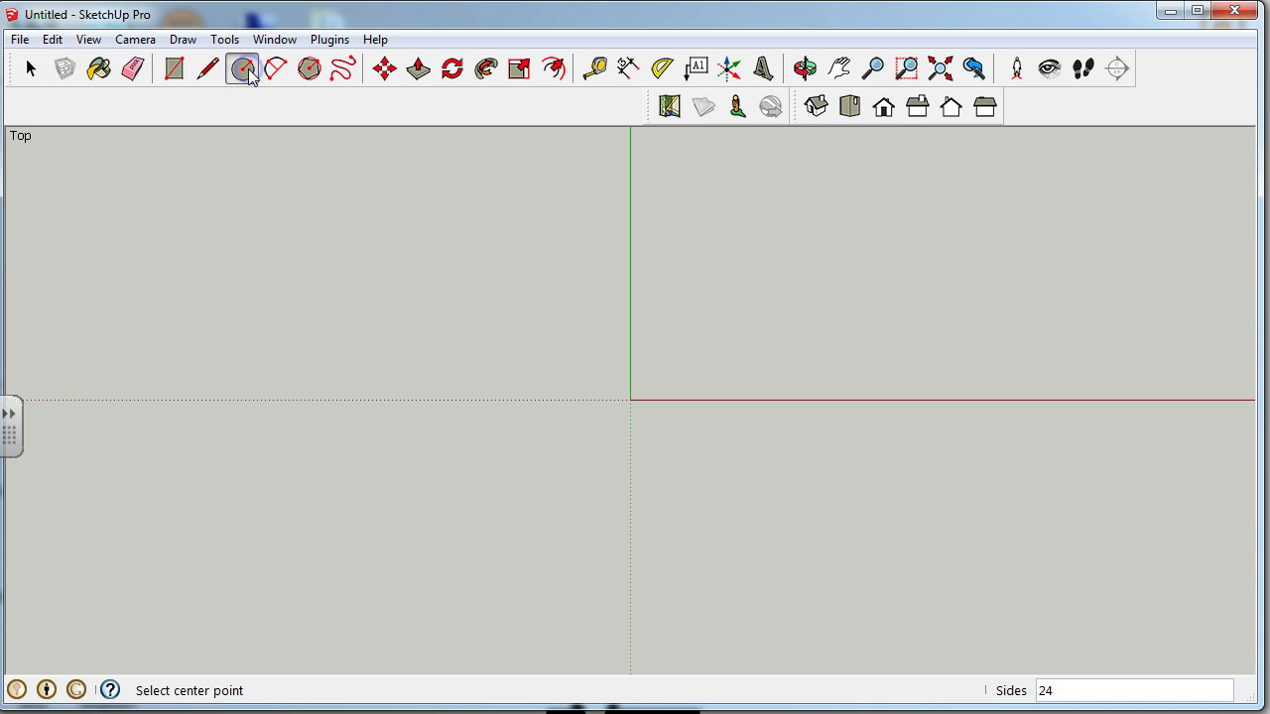
pyautogui.click(630, 399)
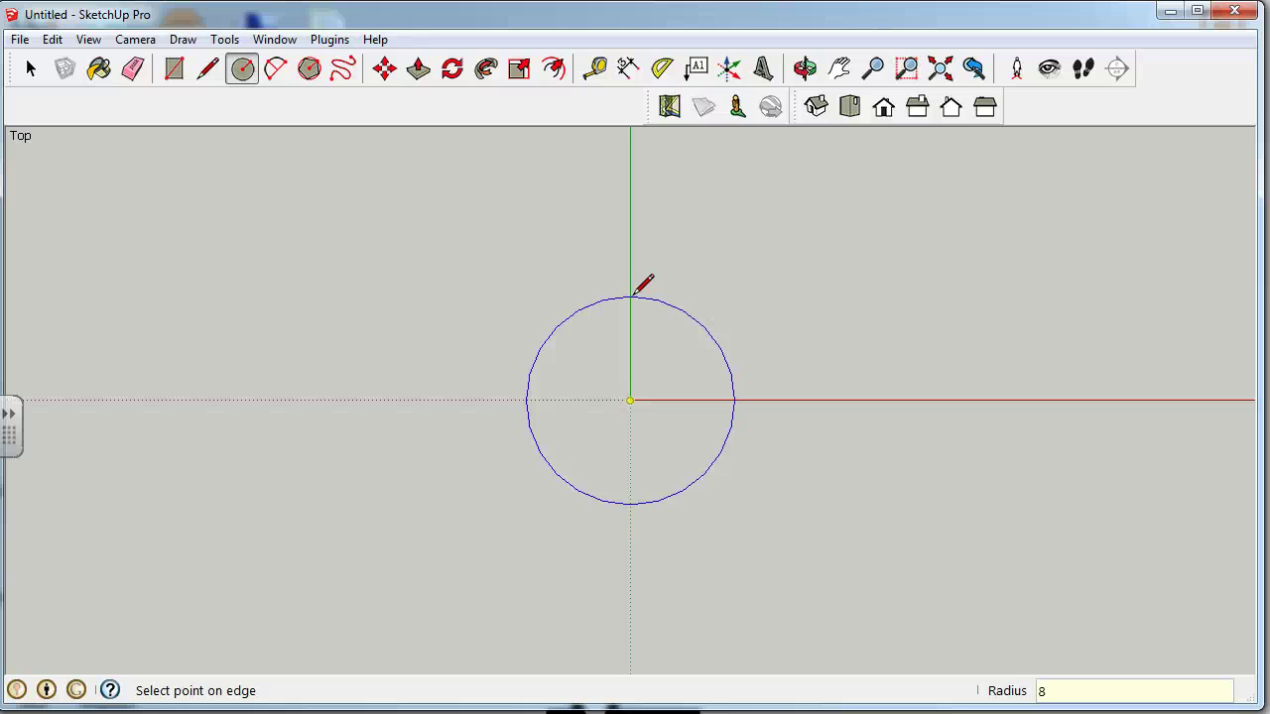
pyautogui.press('Escape')
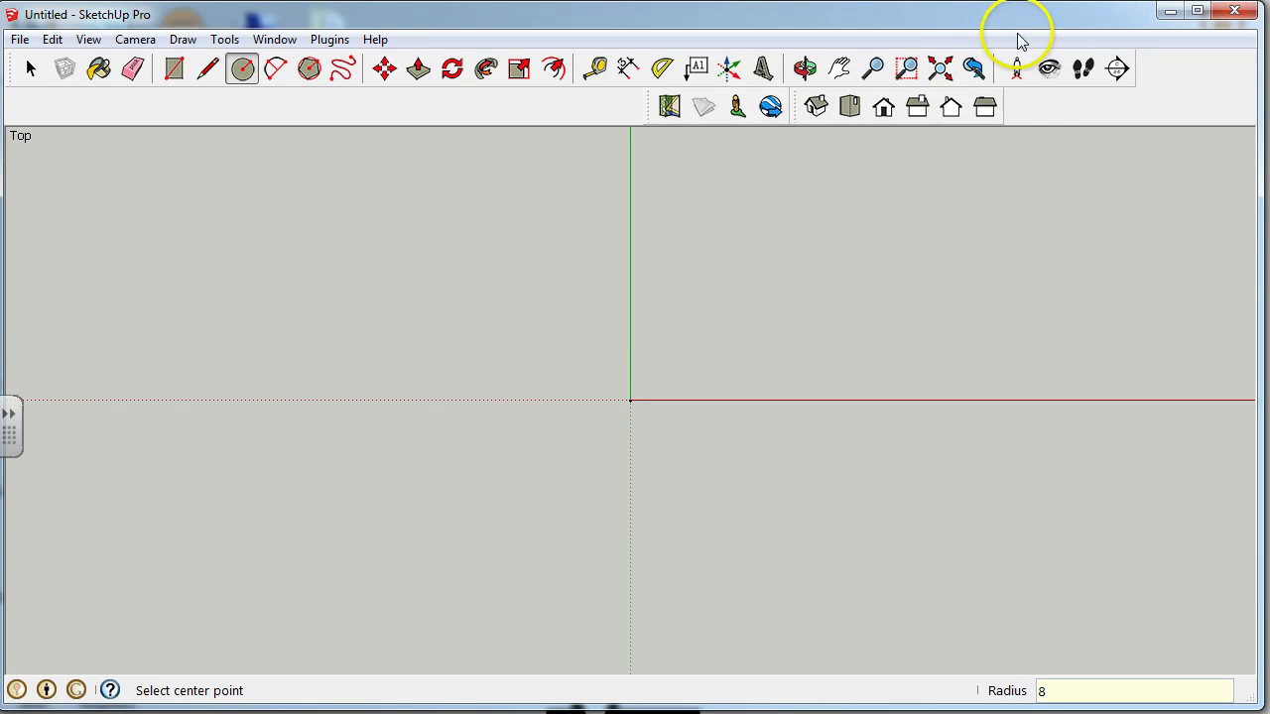
pyautogui.click(940, 67)
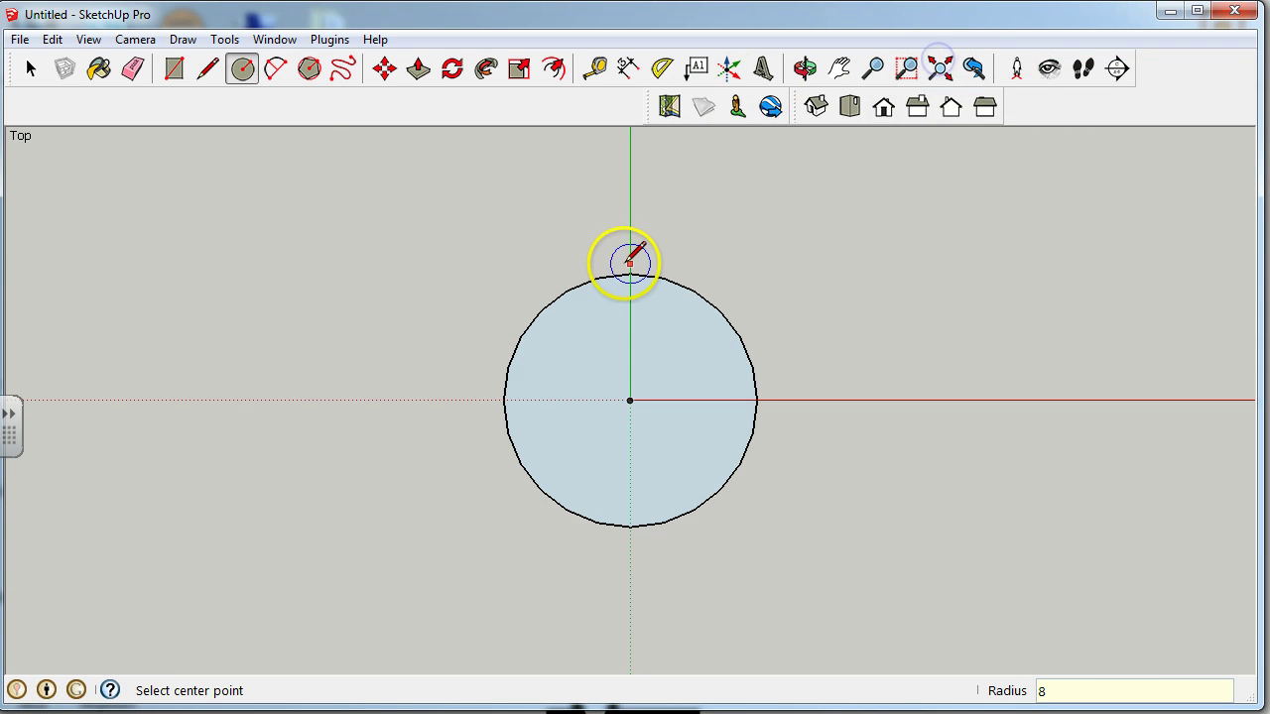
# Step: Measure the circle's diameter along the red axis with the Tape Measure tool
pyautogui.click(593, 67)
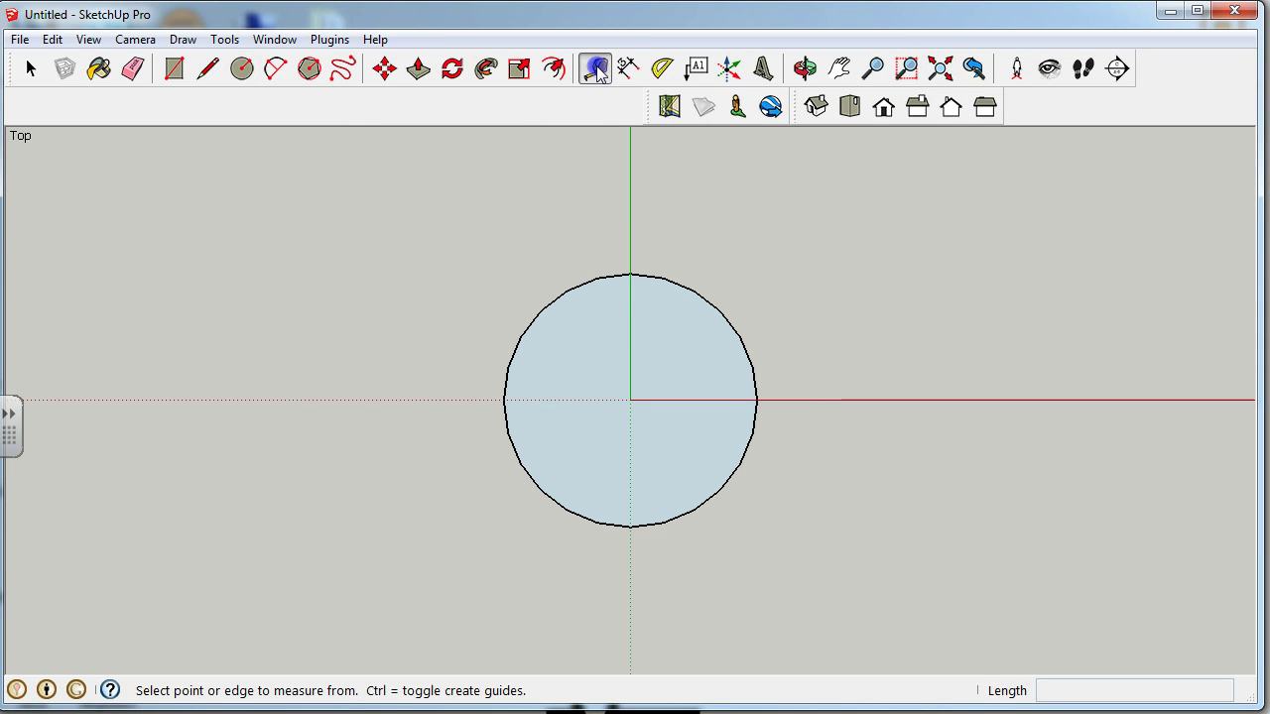
pyautogui.click(503, 400)
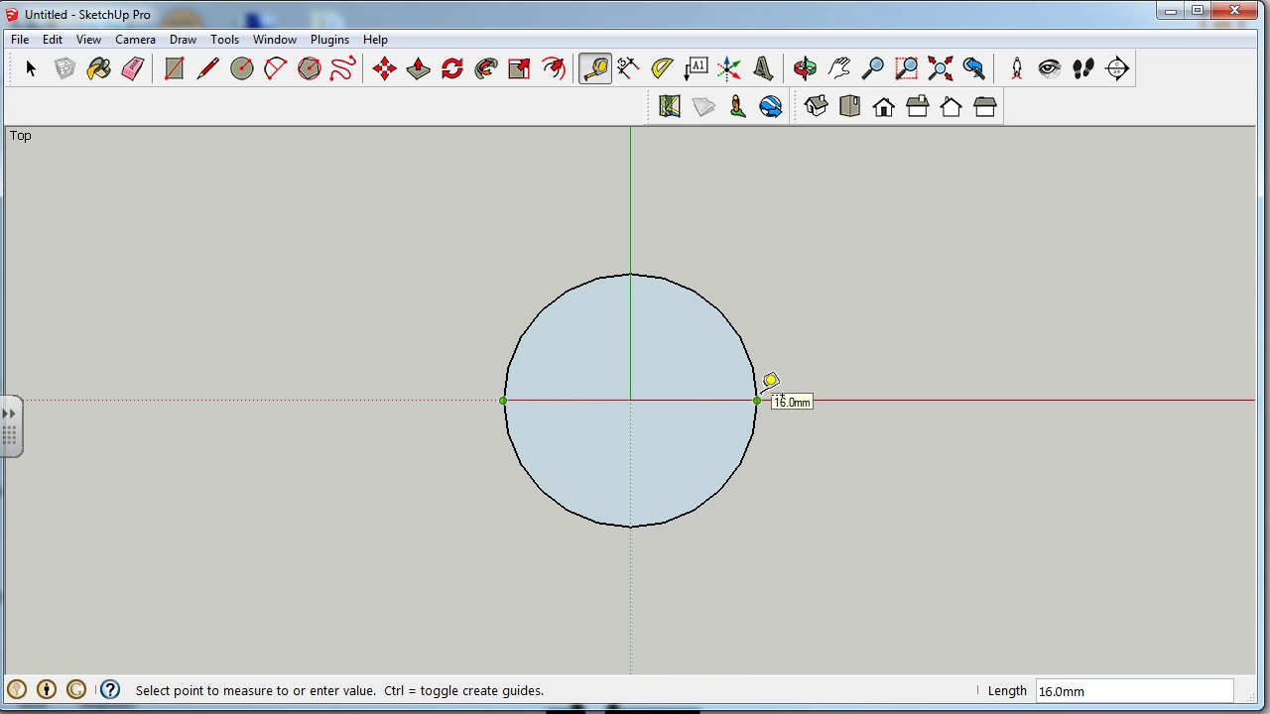
pyautogui.click(722, 373)
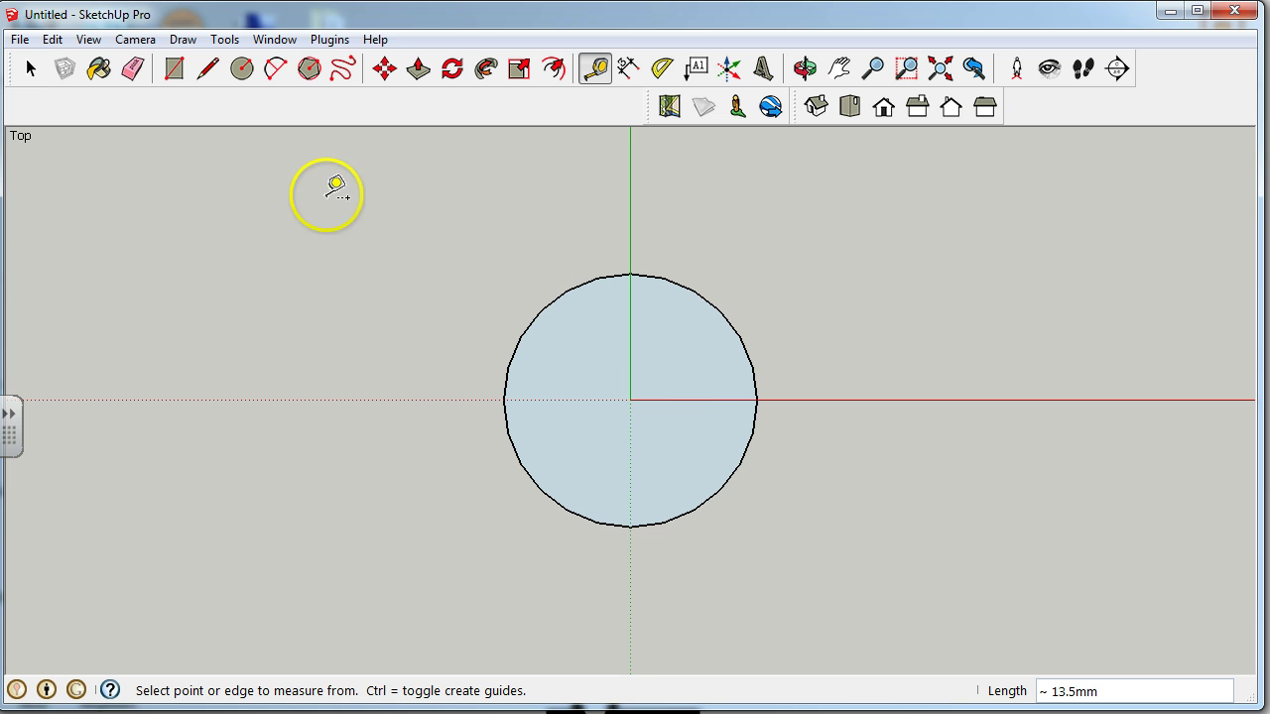
# Step: Try a concentric circle of radius 19 mm centred on the origin, and undo it
pyautogui.click(242, 72)
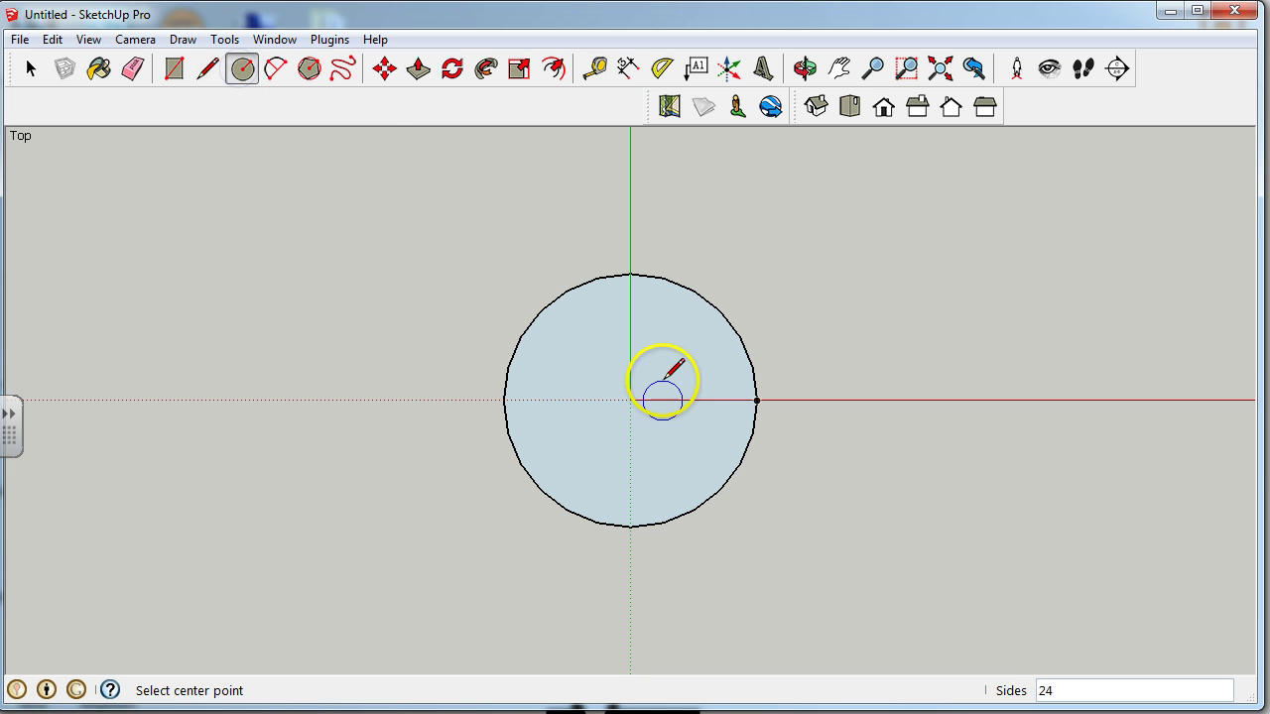
pyautogui.click(630, 398)
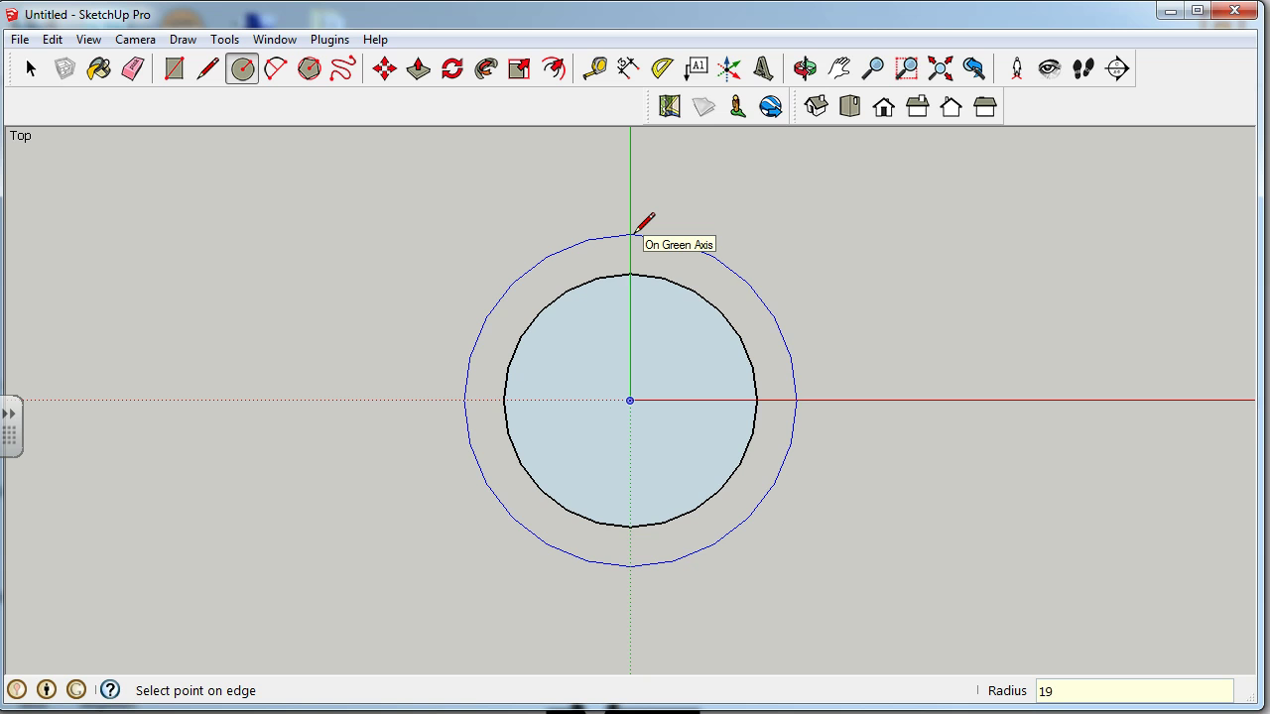
pyautogui.write('19')
pyautogui.press('Return')
pyautogui.hotkey('ctrl', 'z')
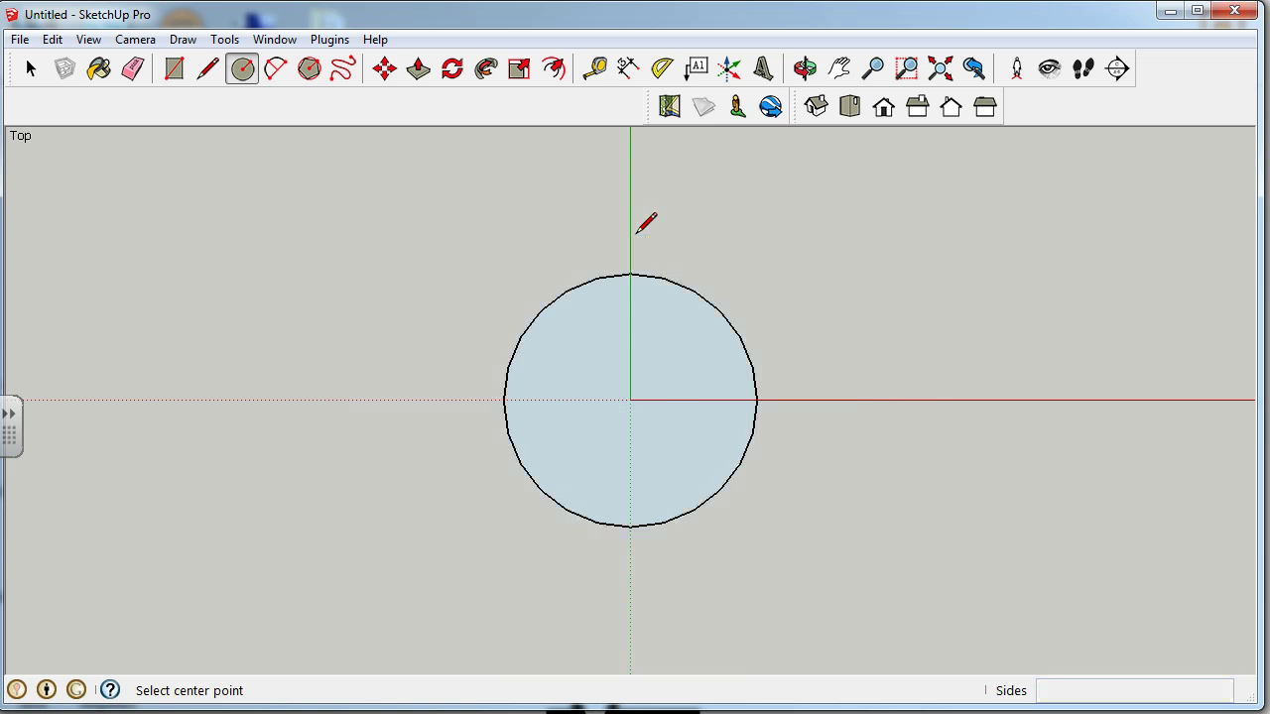
# Step: Draw a second concentric circle of radius 10 mm centred on the origin
pyautogui.click(630, 400)
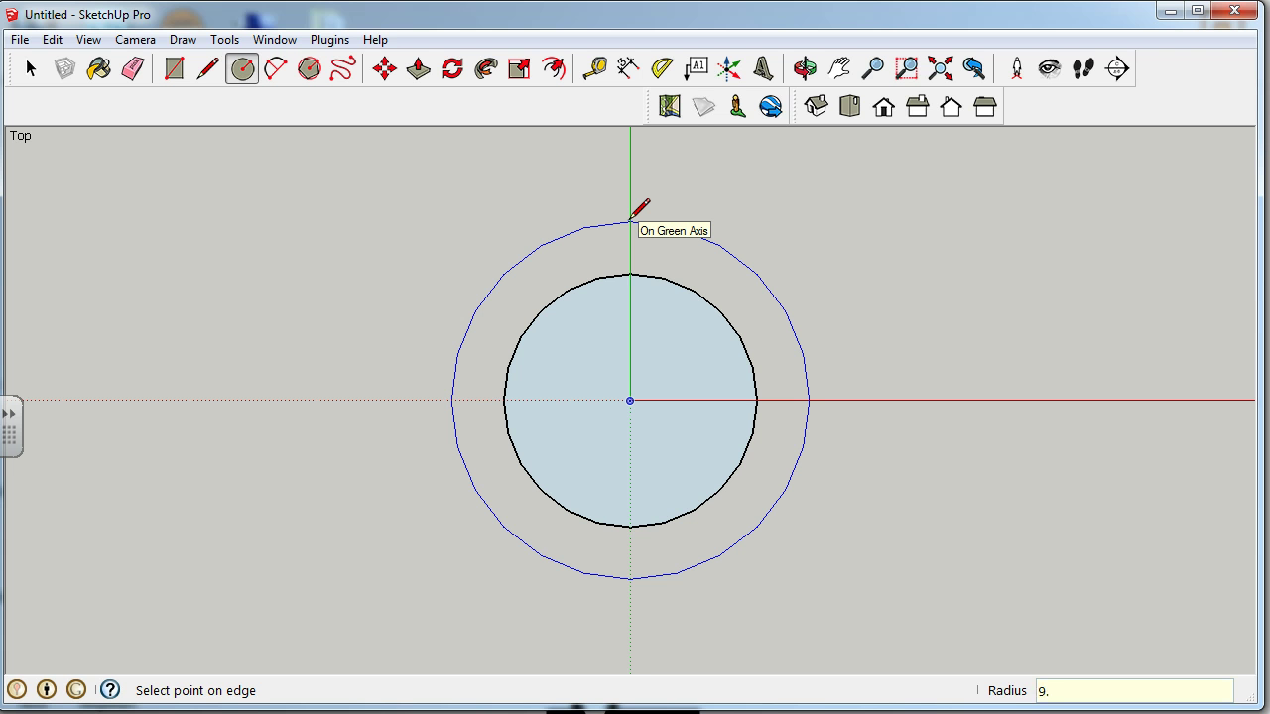
pyautogui.press('BackSpace')
pyautogui.press('BackSpace')
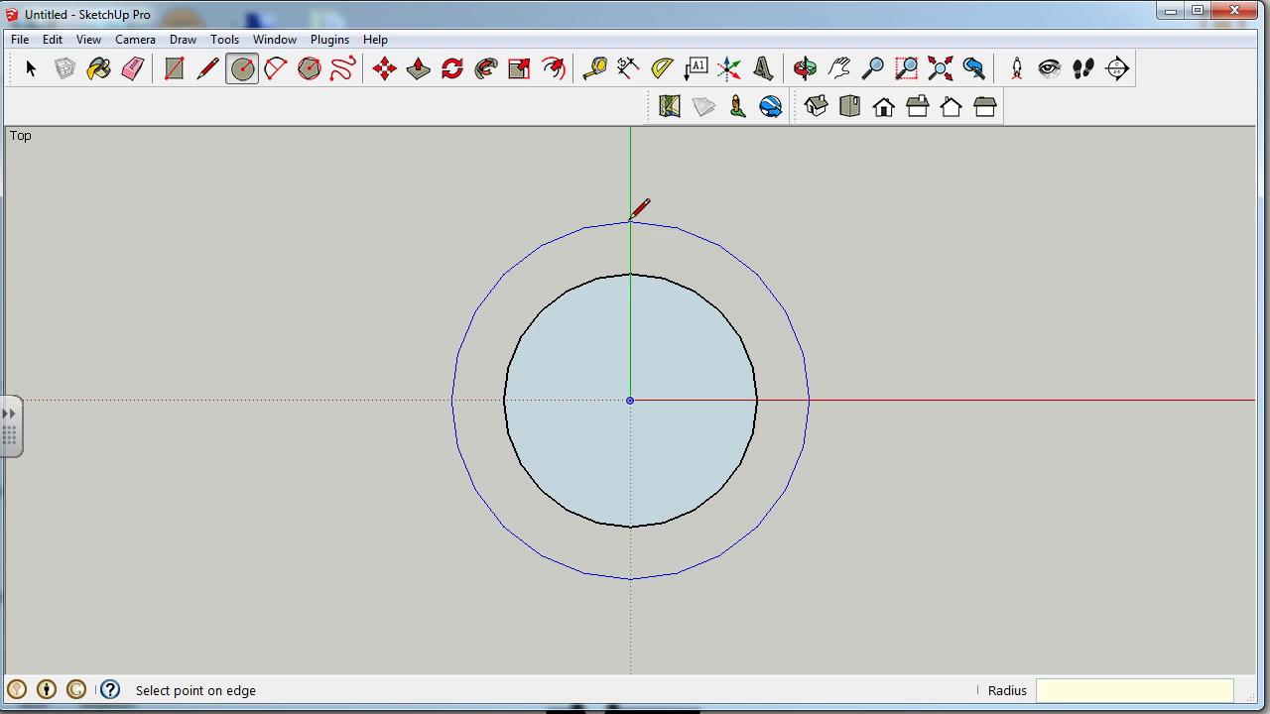
pyautogui.click(636, 222)
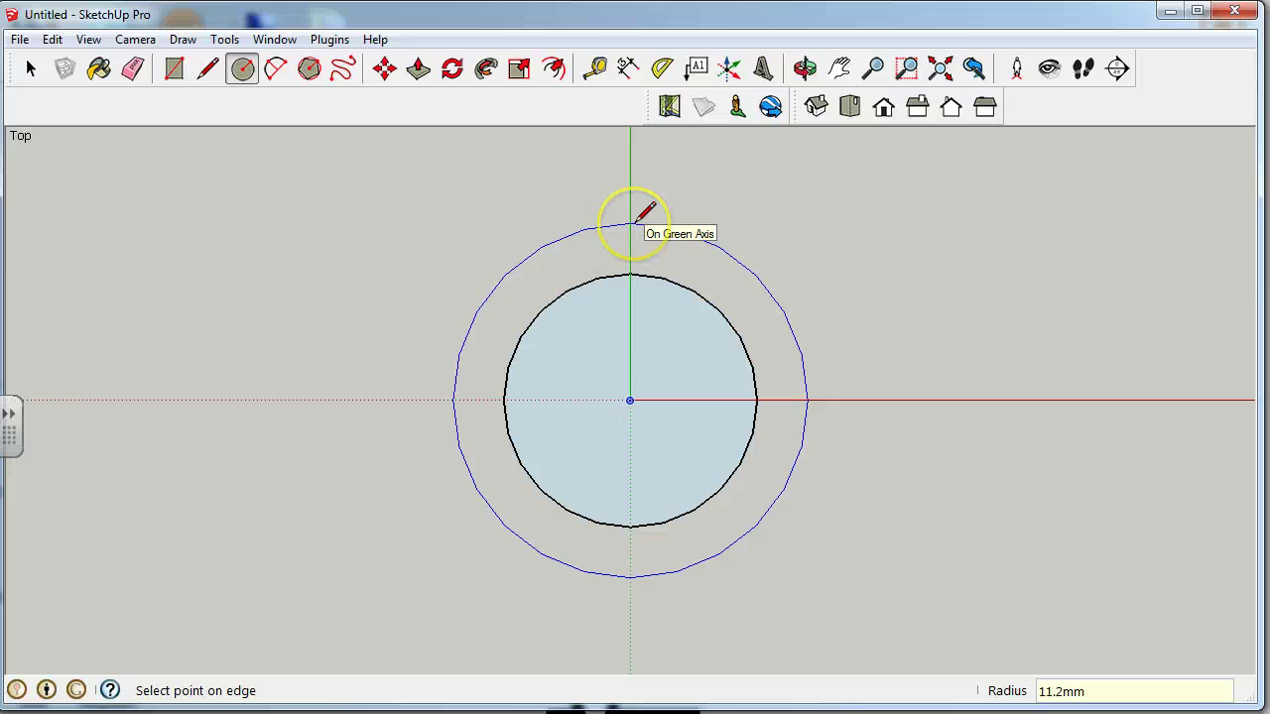
pyautogui.press('Return')
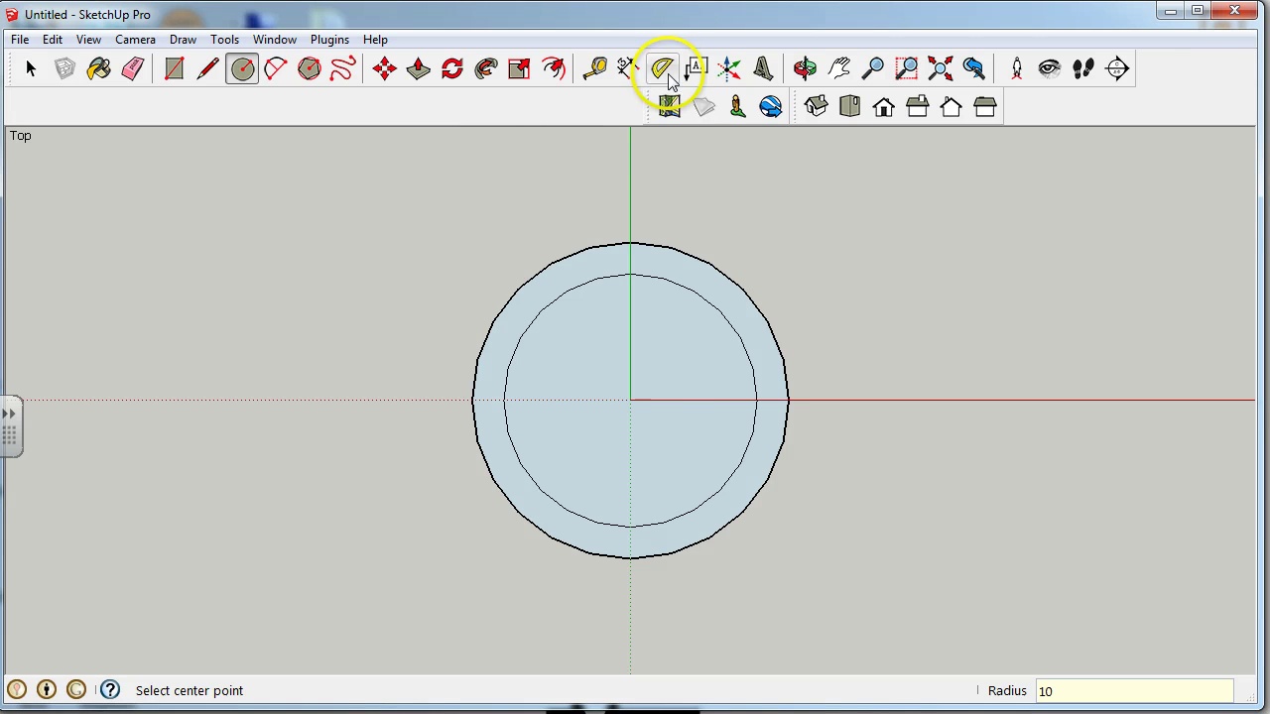
# Step: Try a third concentric circle of radius 26 mm centred on the origin, and undo it
pyautogui.click(631, 399)
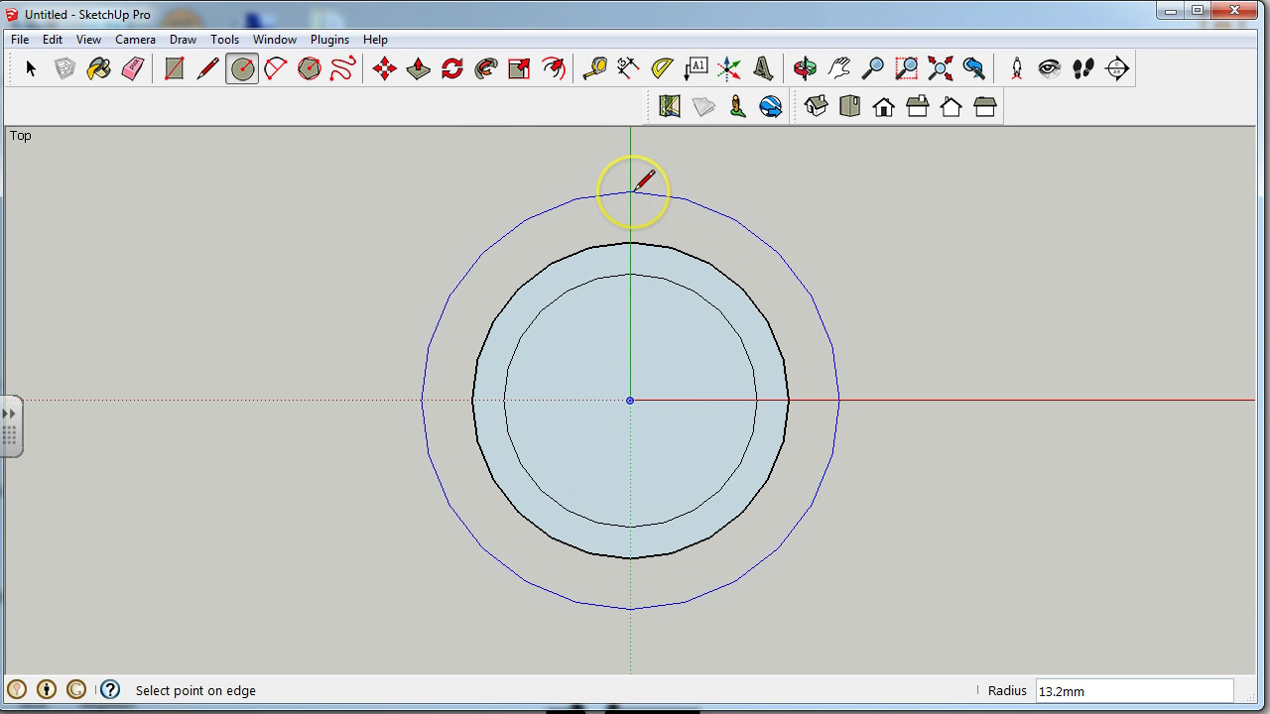
pyautogui.write('26')
pyautogui.press('Return')
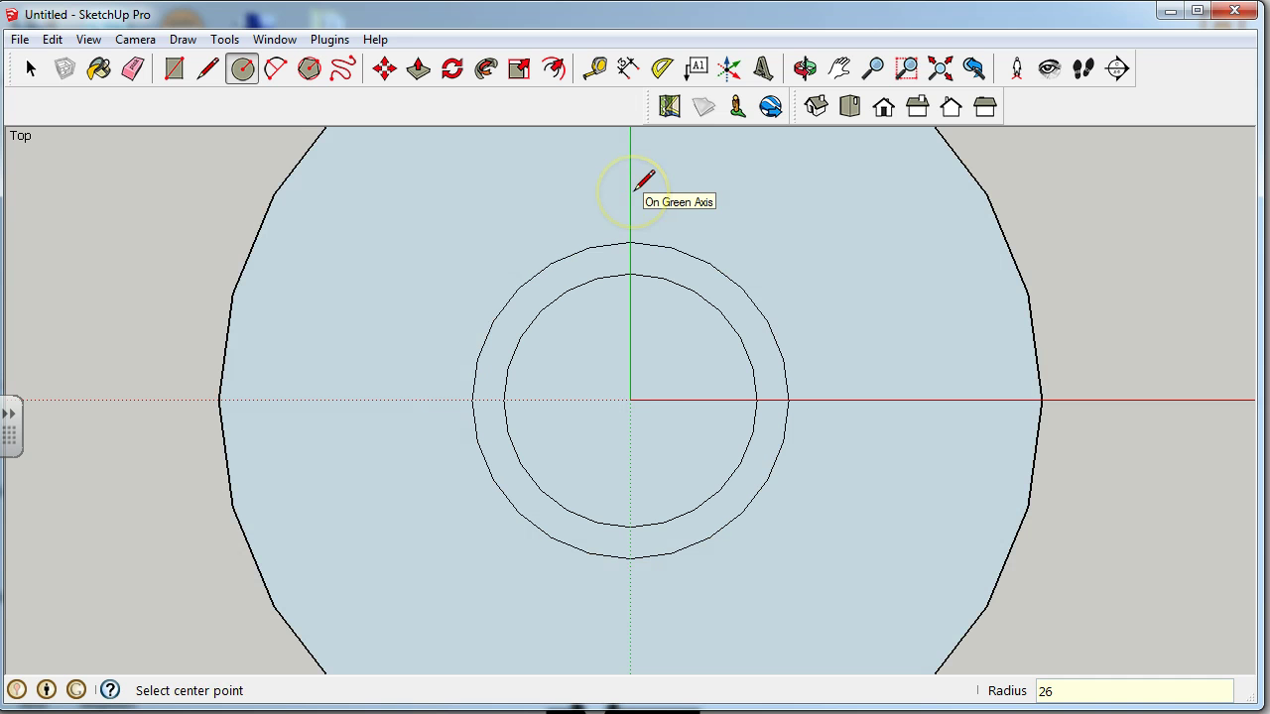
pyautogui.hotkey('ctrl', 'z')
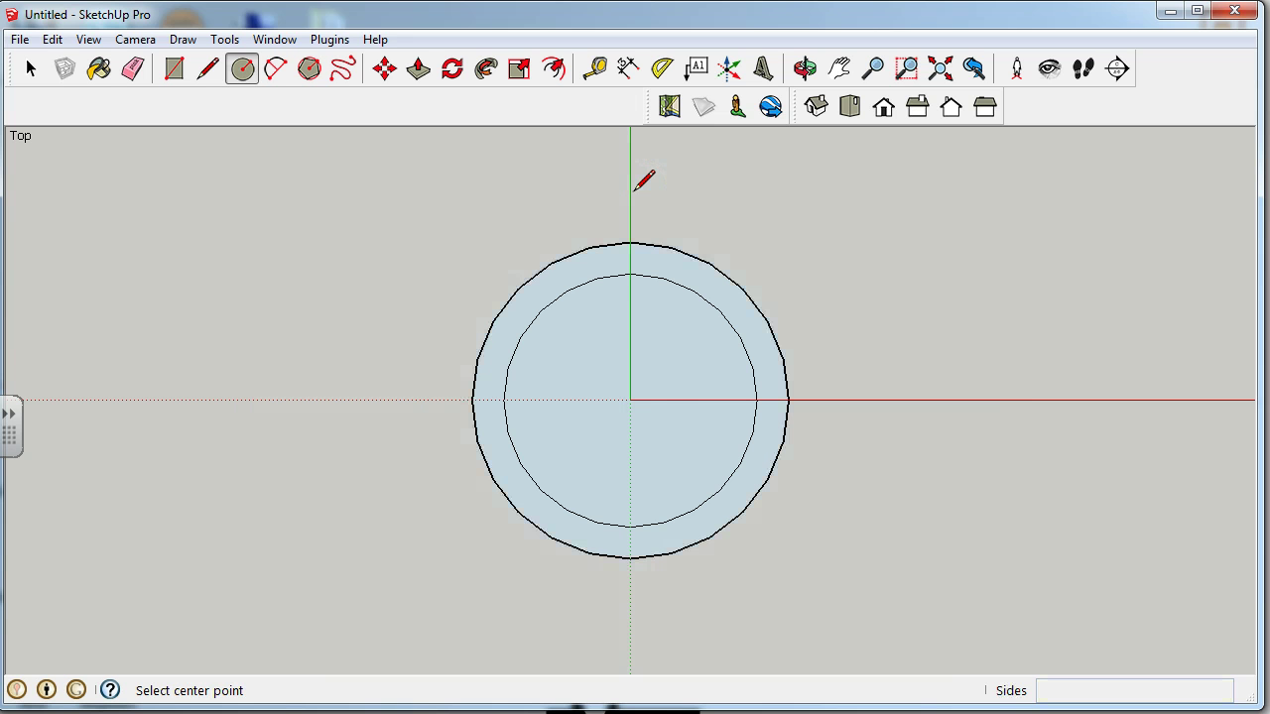
# Step: Draw the outer concentric circle with a radius of 13 mm centred on the origin
pyautogui.click(631, 400)
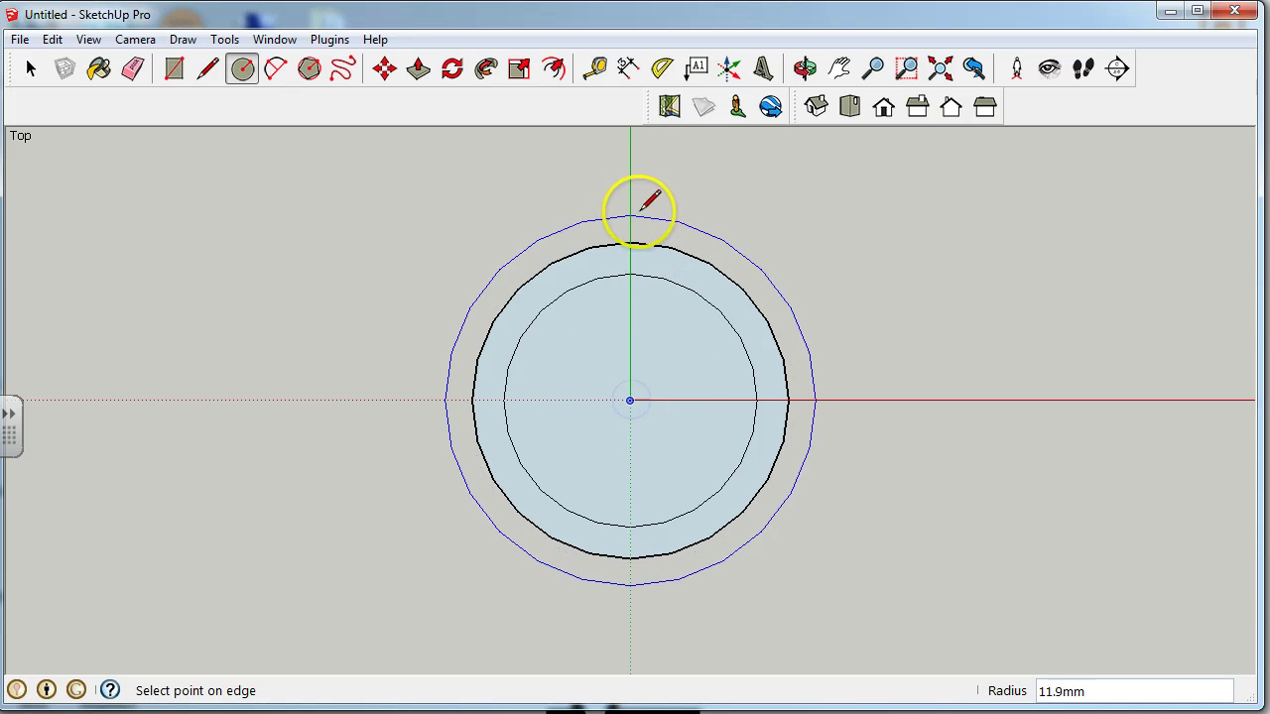
pyautogui.write('13')
pyautogui.press('Return')
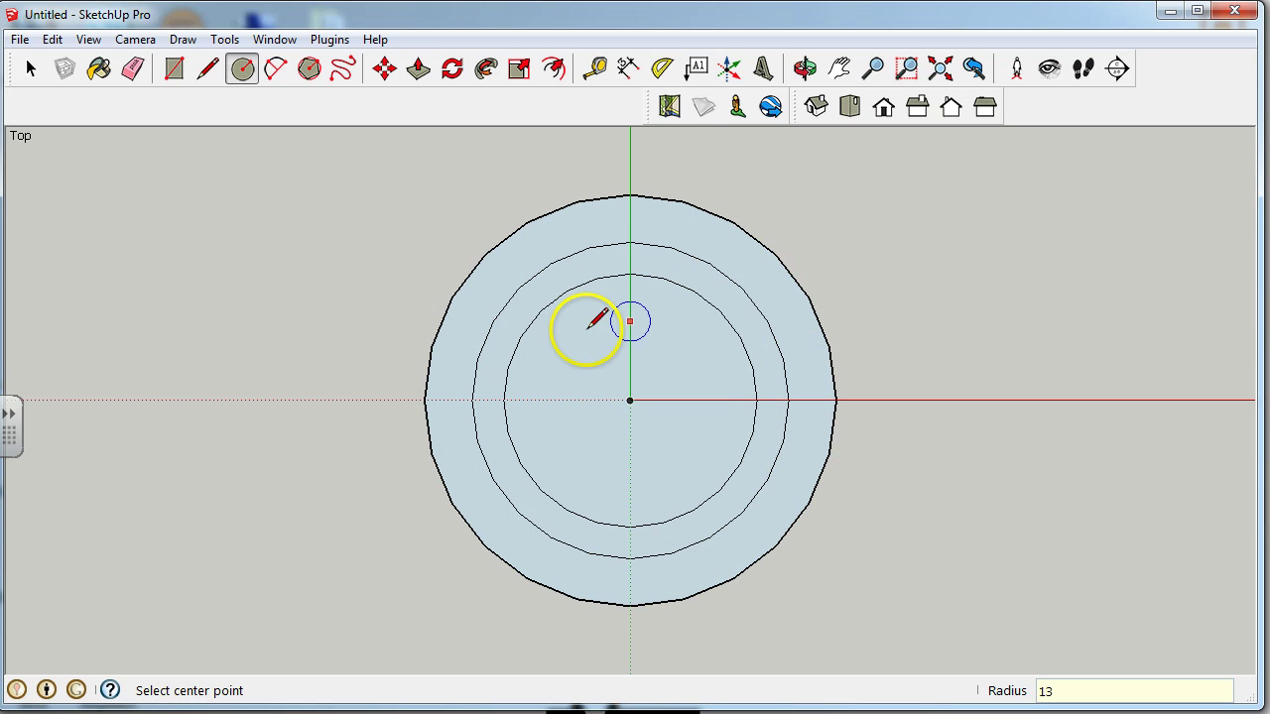
# Step: Draw a 68 mm line from the circles' centre along the positive green axis
pyautogui.scroll(-1, 611, 494)
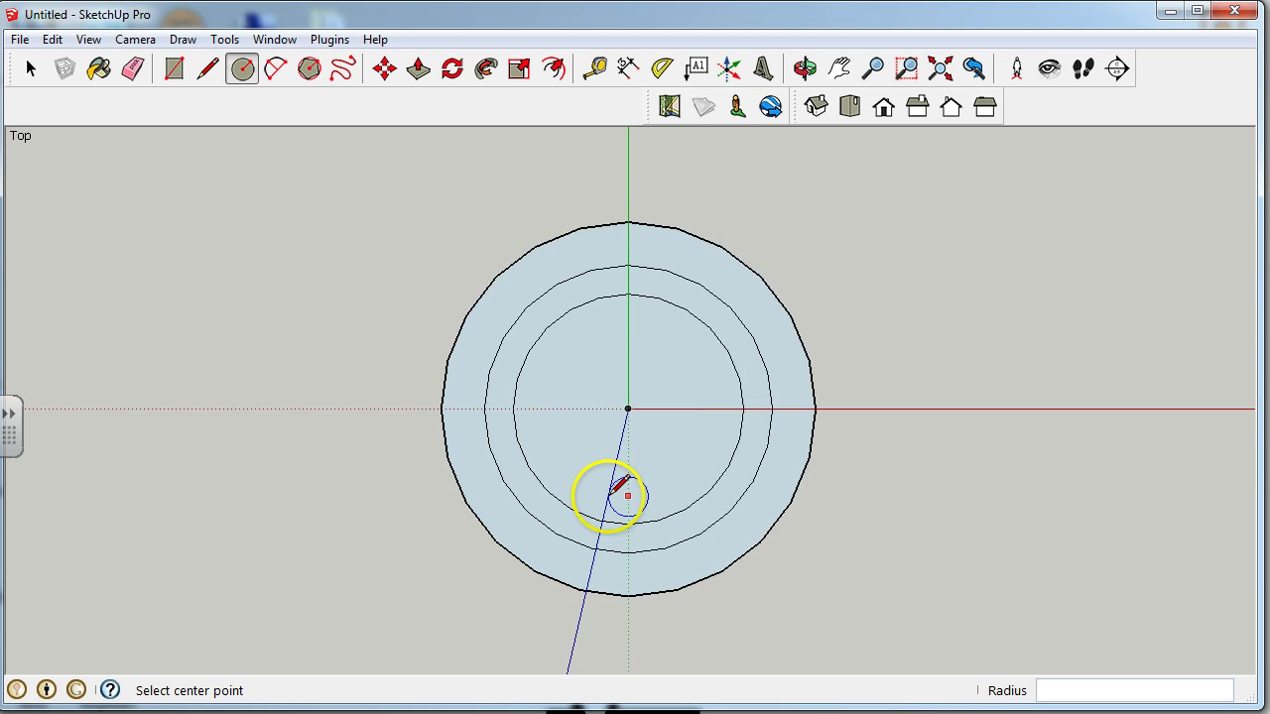
pyautogui.scroll(-1, 640, 496)
pyautogui.scroll(-2, 660, 416)
pyautogui.scroll(3, 655, 417)
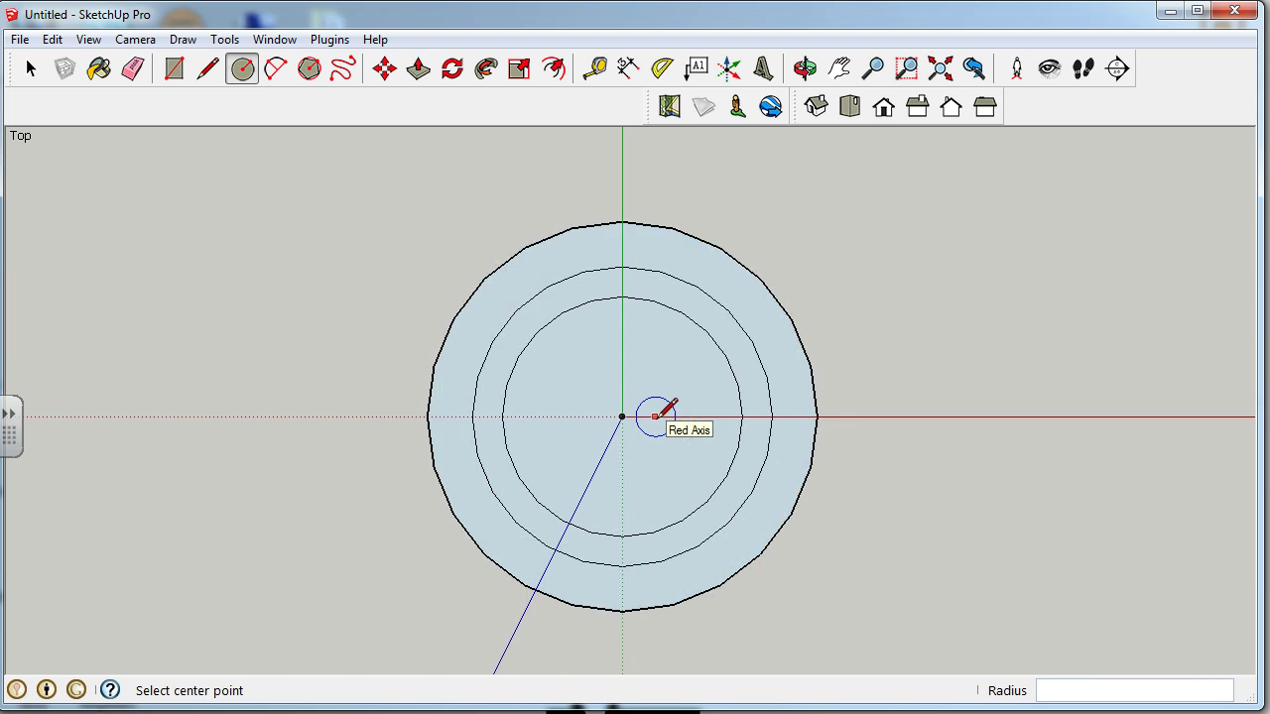
pyautogui.scroll(2, 654, 416)
pyautogui.scroll(-2, 654, 416)
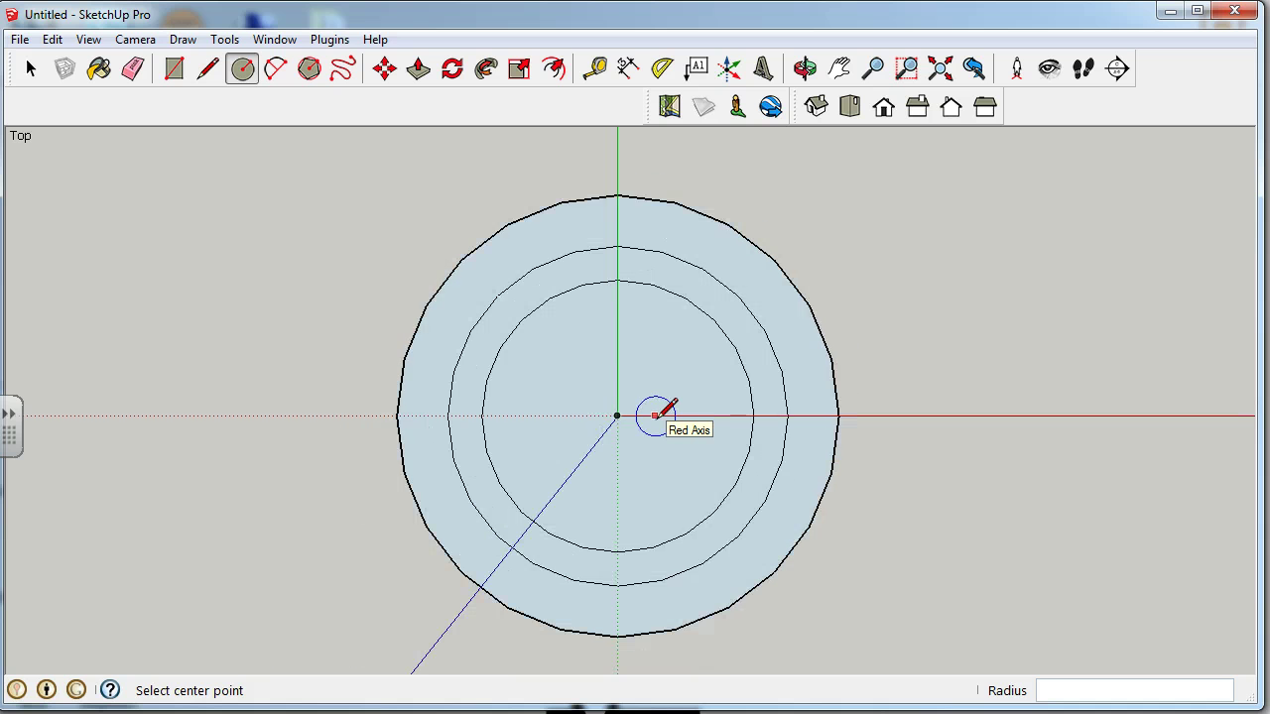
pyautogui.click(218, 77)
pyautogui.scroll(-1, 635, 575)
pyautogui.click(621, 456)
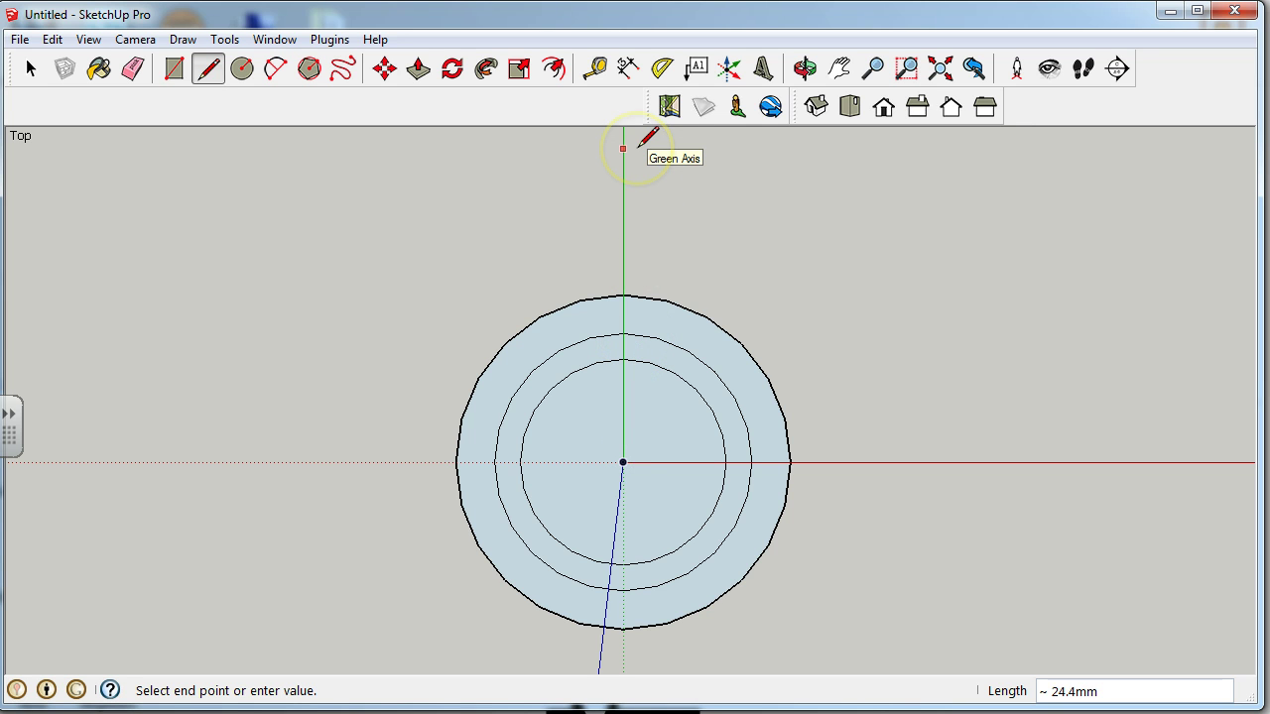
pyautogui.write('68')
pyautogui.press('Return')
pyautogui.scroll(-3, 645, 368)
pyautogui.scroll(-3, 654, 426)
pyautogui.scroll(1, 723, 250)
pyautogui.scroll(3, 723, 250)
pyautogui.press('Escape')
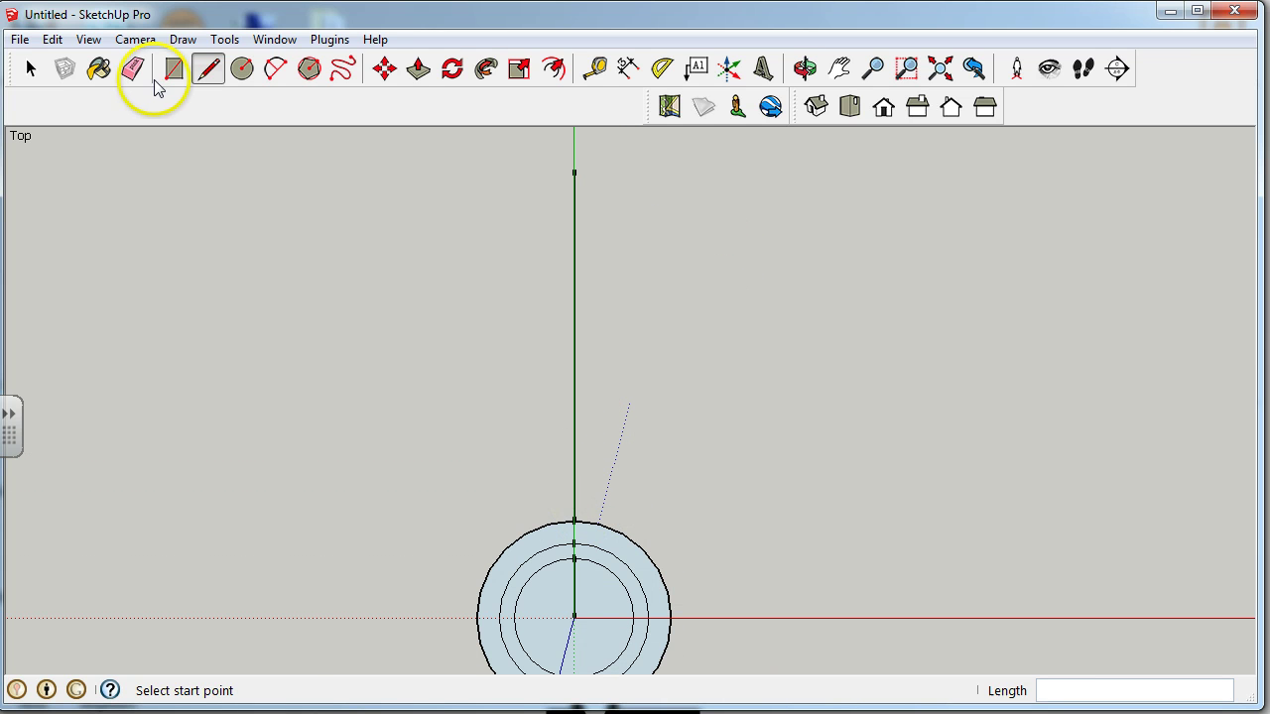
# Step: Measure the centre line from its free end to where it crosses the outer circle
pyautogui.click(600, 69)
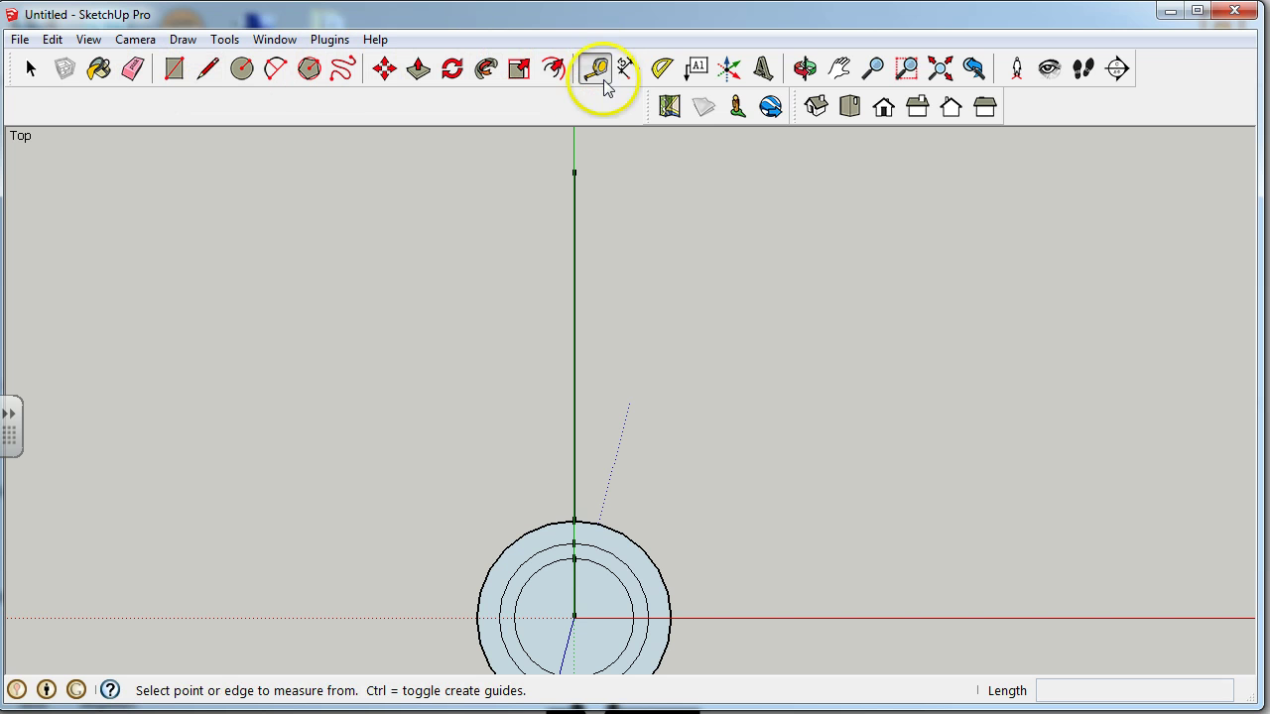
pyautogui.click(574, 171)
pyautogui.click(573, 518)
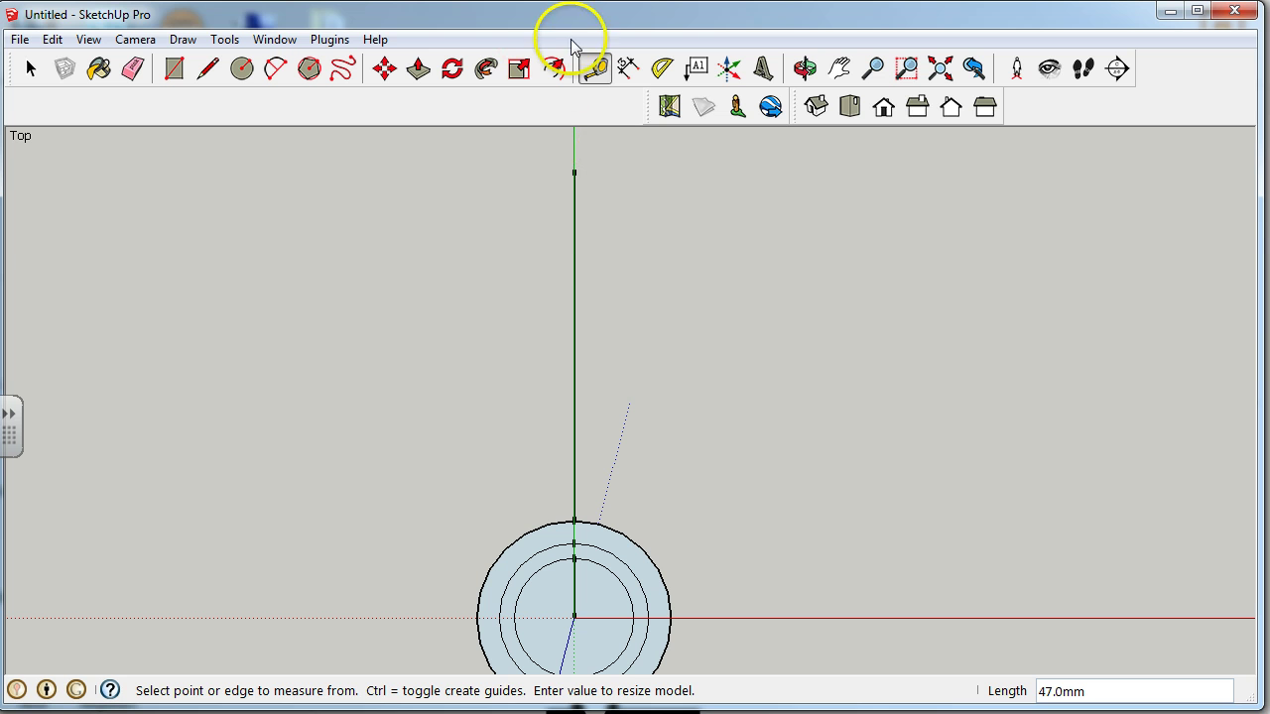
# Step: Dimension the centre line beyond the outer circle and move its free end 17 mm inward, leaving 30 mm outside the circle
pyautogui.click(628, 69)
pyautogui.click(574, 170)
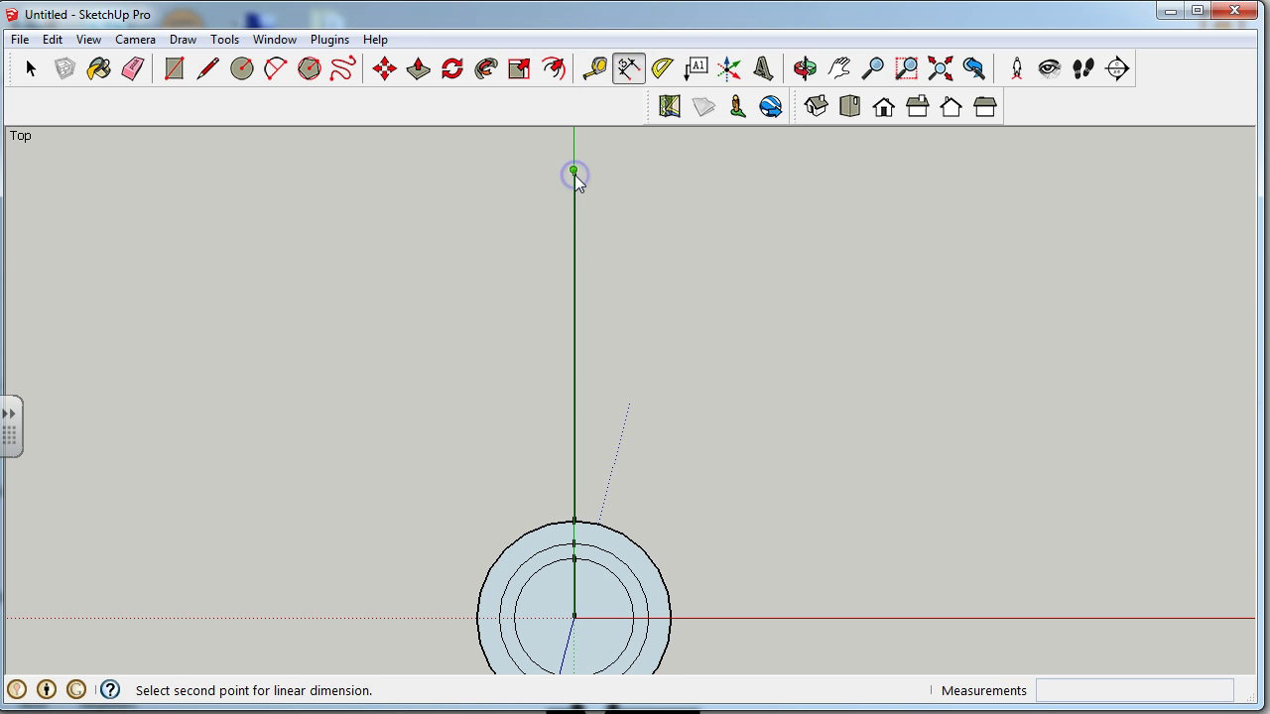
pyautogui.click(573, 519)
pyautogui.click(610, 498)
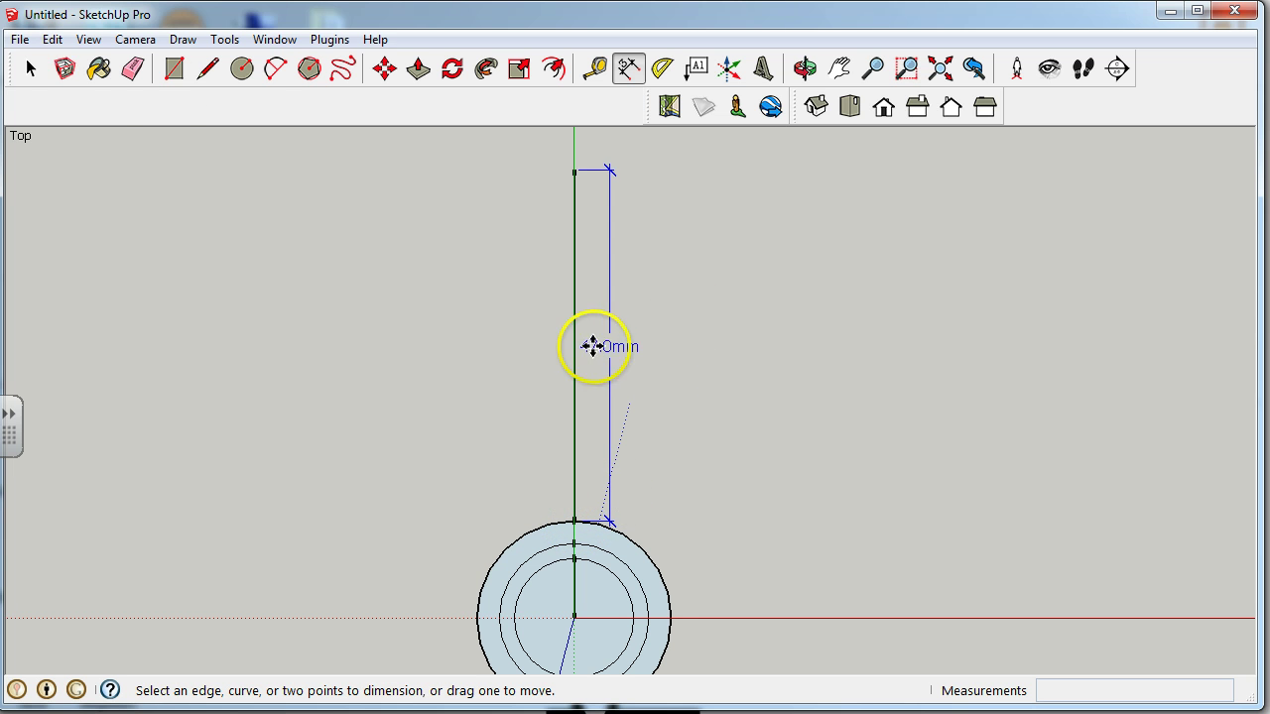
pyautogui.click(385, 68)
pyautogui.moveTo(576, 171); pyautogui.dragTo(567, 294)
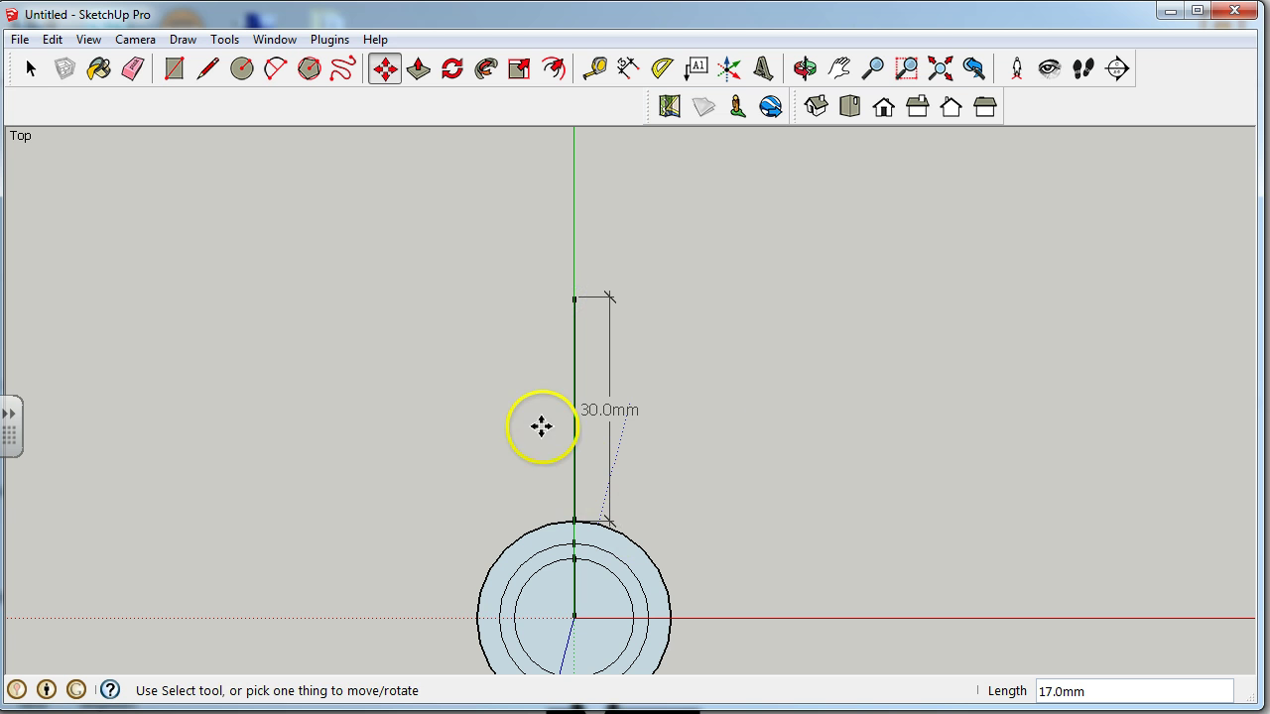
# Step: Draw a line about 2 mm along the positive red axis from the centre line's free end, and an edge from there to the outer circle
pyautogui.click(221, 75)
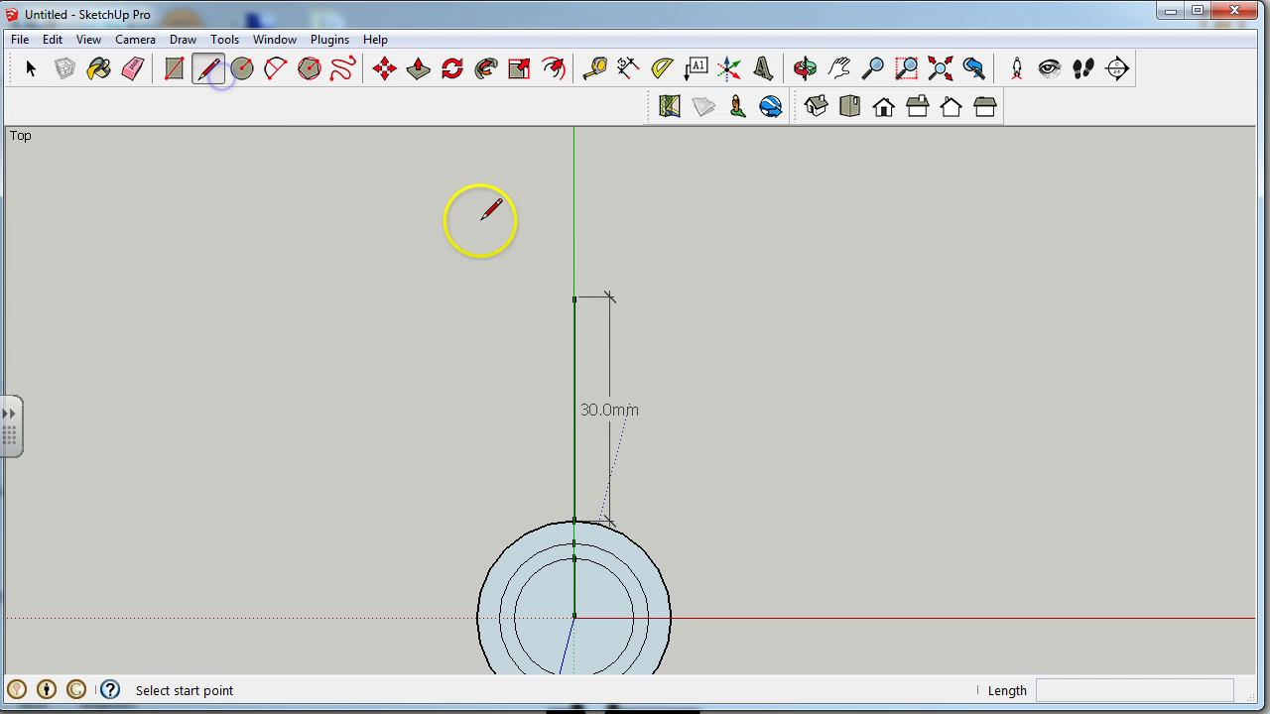
pyautogui.click(574, 296)
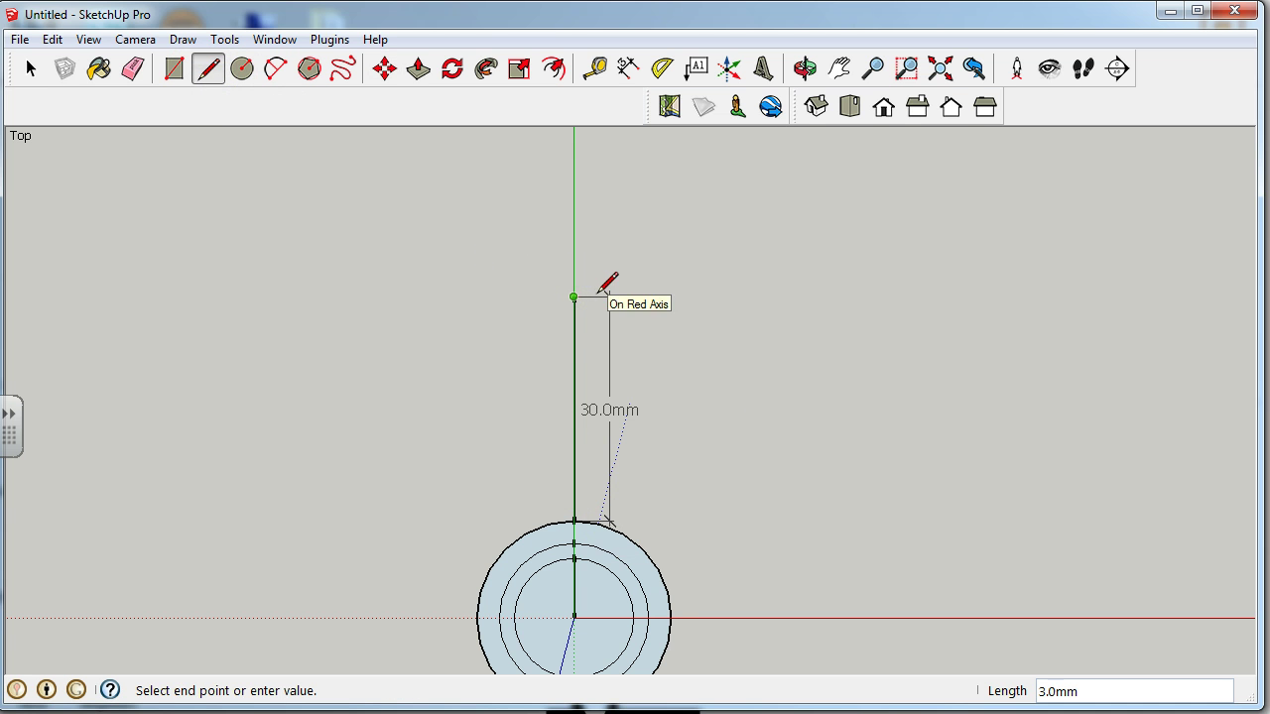
pyautogui.scroll(3, 598, 294)
pyautogui.scroll(-2, 602, 319)
pyautogui.scroll(3, 573, 540)
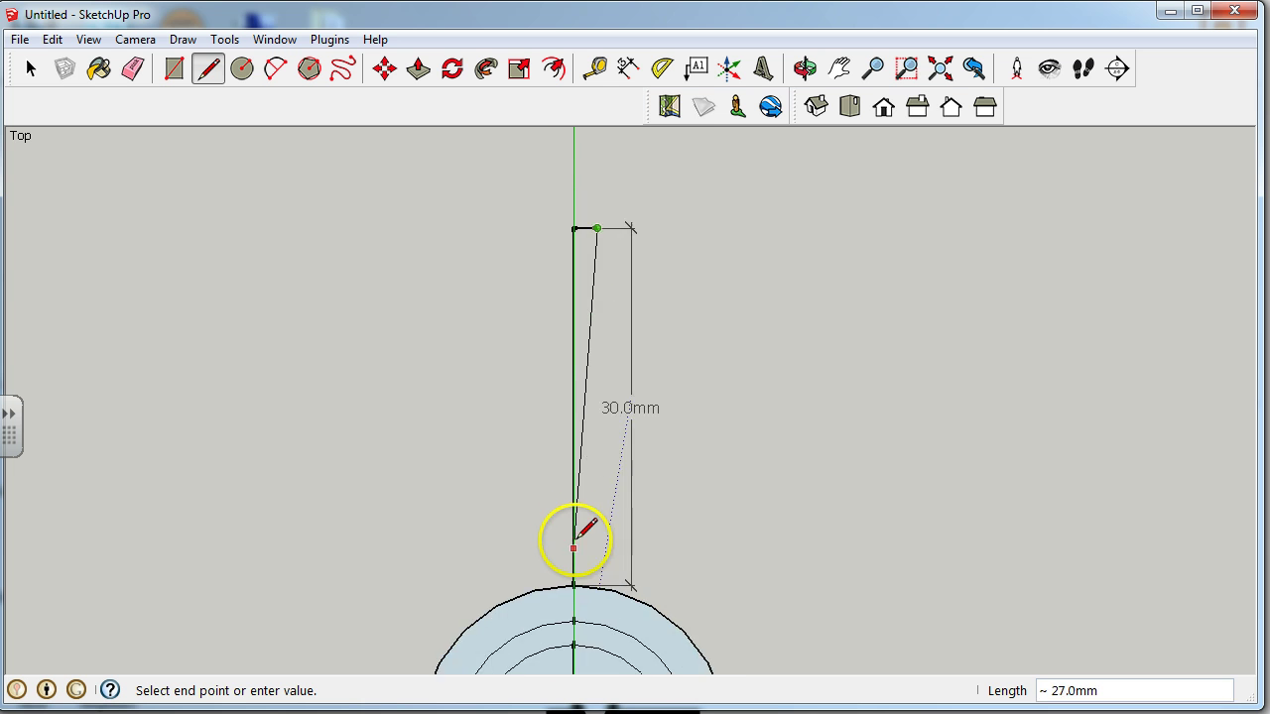
pyautogui.click(599, 591)
# Step: Draw the matching half of the arm about 2 mm toward the negative red axis, with its side edge reaching the outer circle
pyautogui.click(573, 192)
pyautogui.click(547, 191)
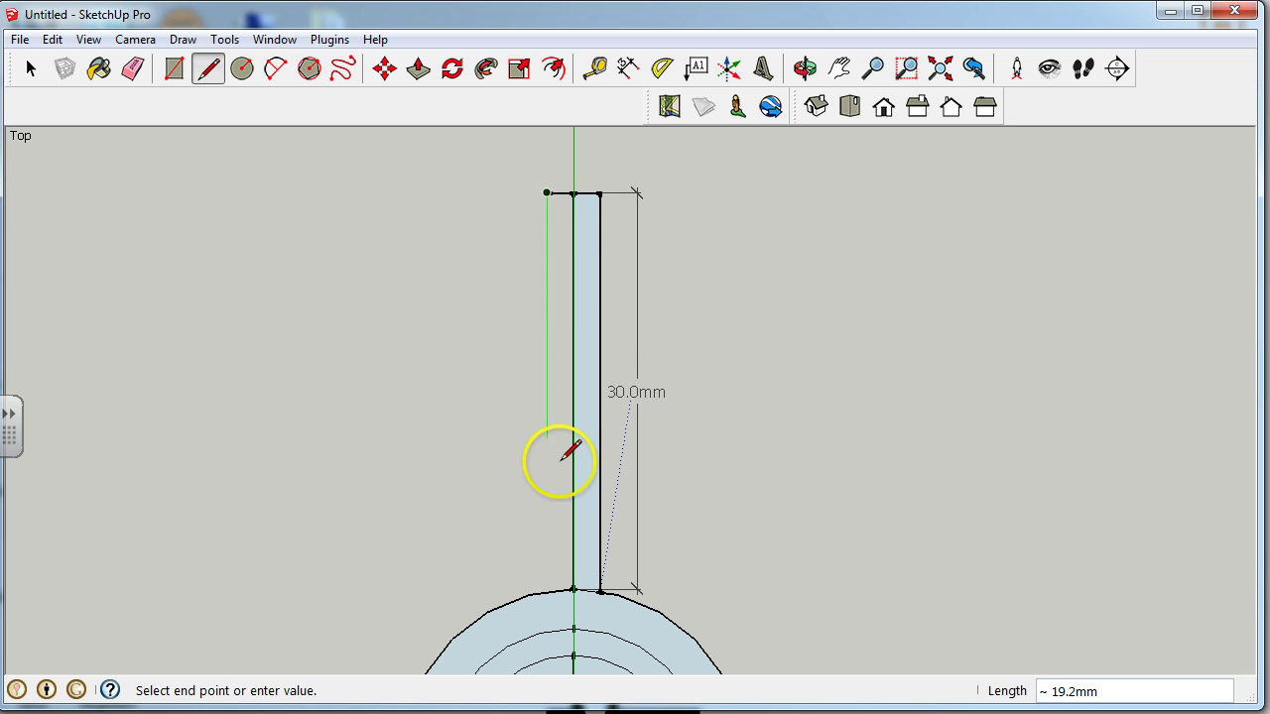
pyautogui.click(546, 592)
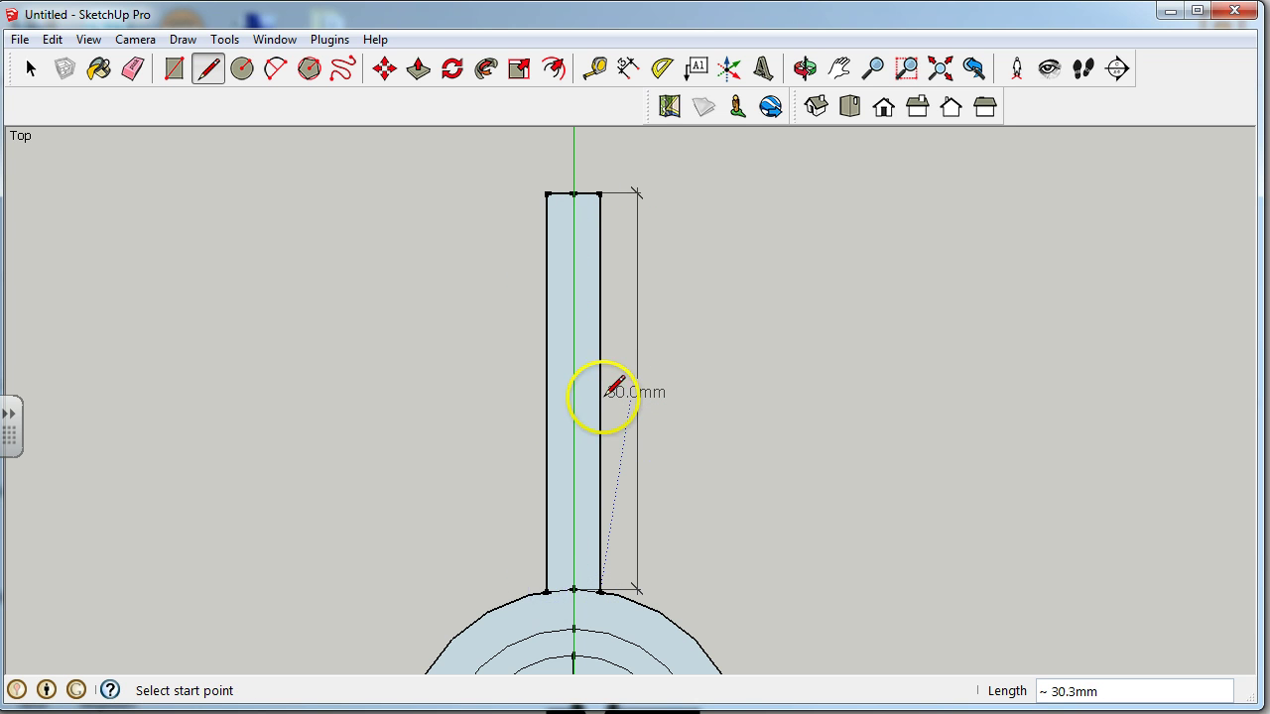
# Step: Erase the 30 mm dimension beside the arm
pyautogui.scroll(-3, 585, 383)
pyautogui.click(134, 69)
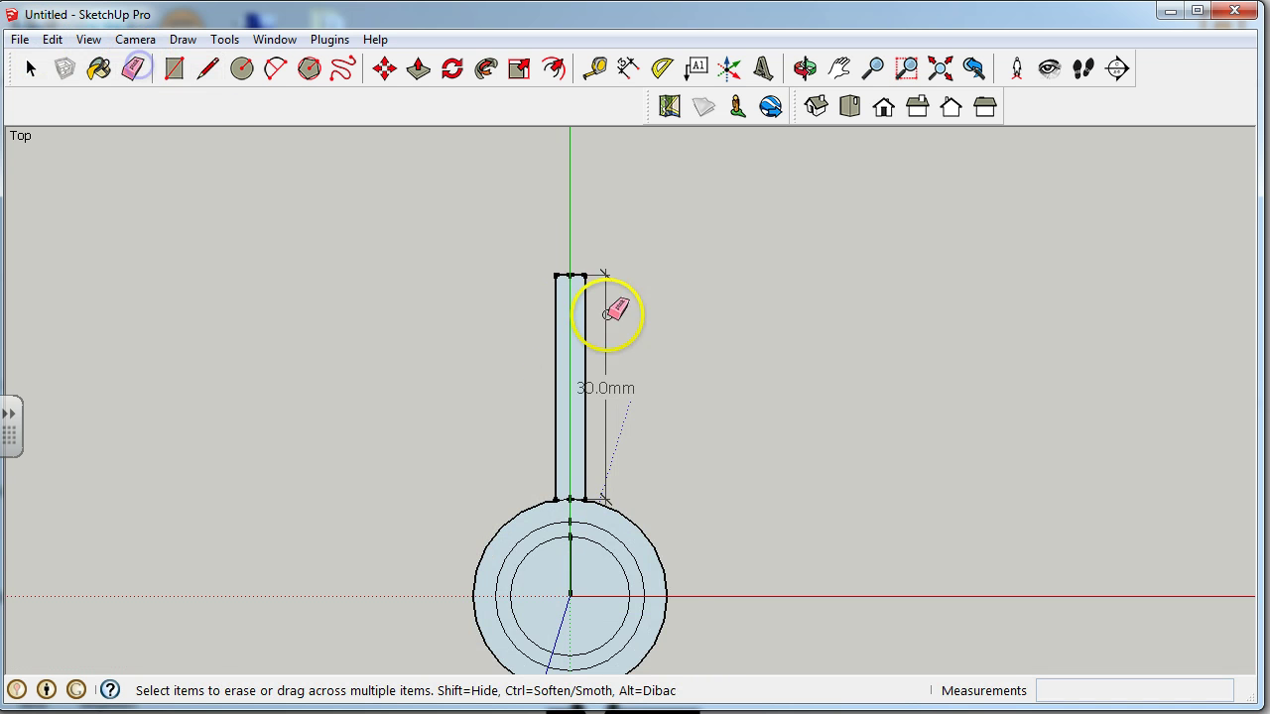
pyautogui.click(627, 380)
pyautogui.scroll(-2, 600, 387)
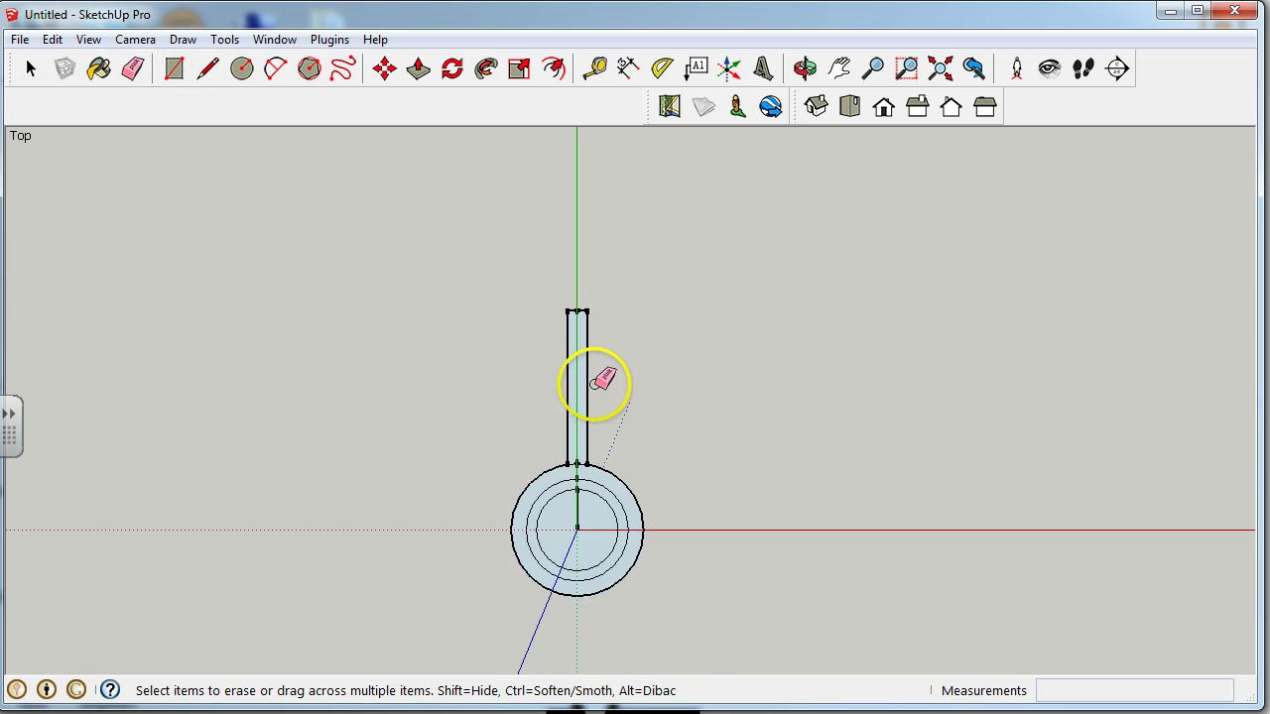
# Step: Select the arm's edges and rotate a copy 120 degrees clockwise around the circles' centre
pyautogui.scroll(2, 603, 518)
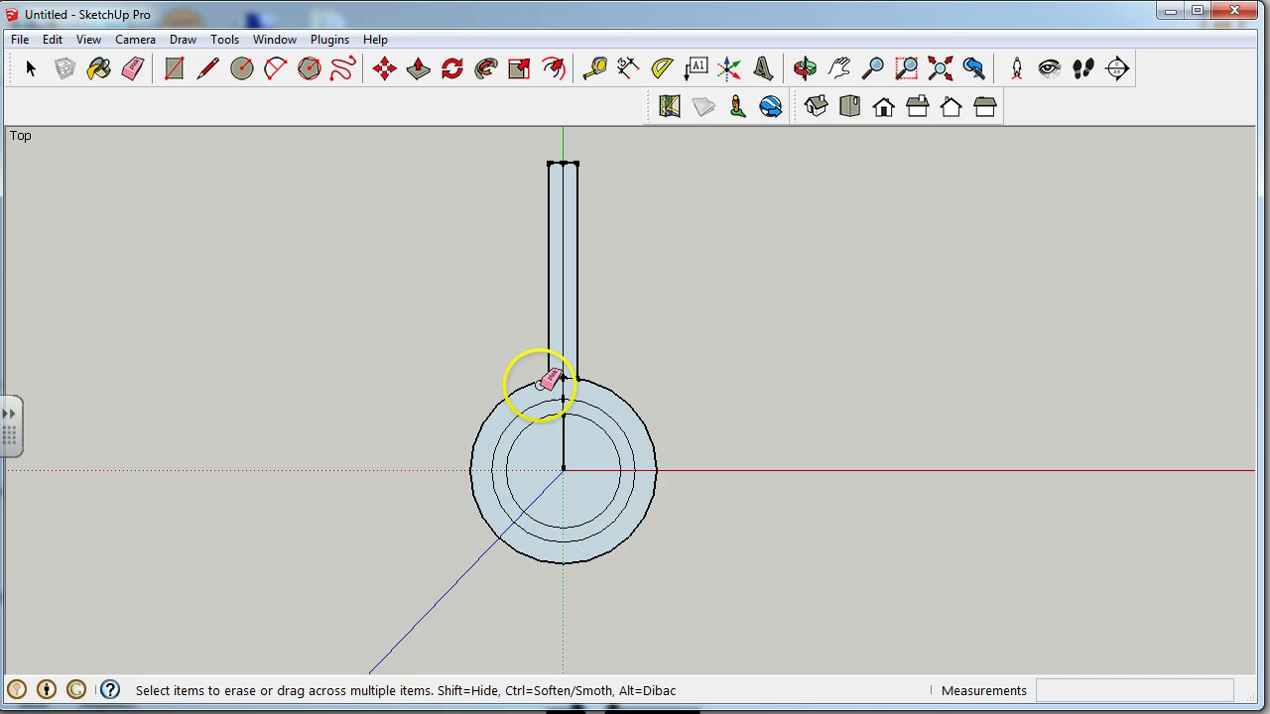
pyautogui.click(29, 70)
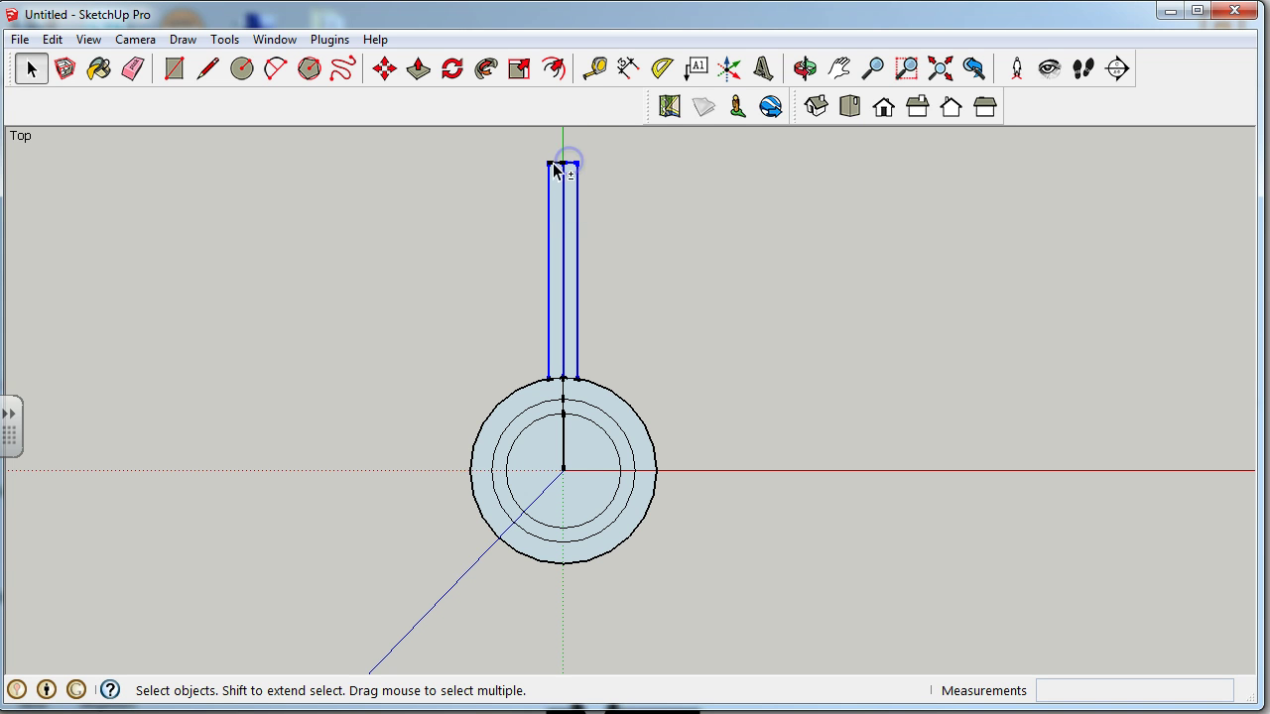
pyautogui.click(551, 163)
pyautogui.click(586, 238)
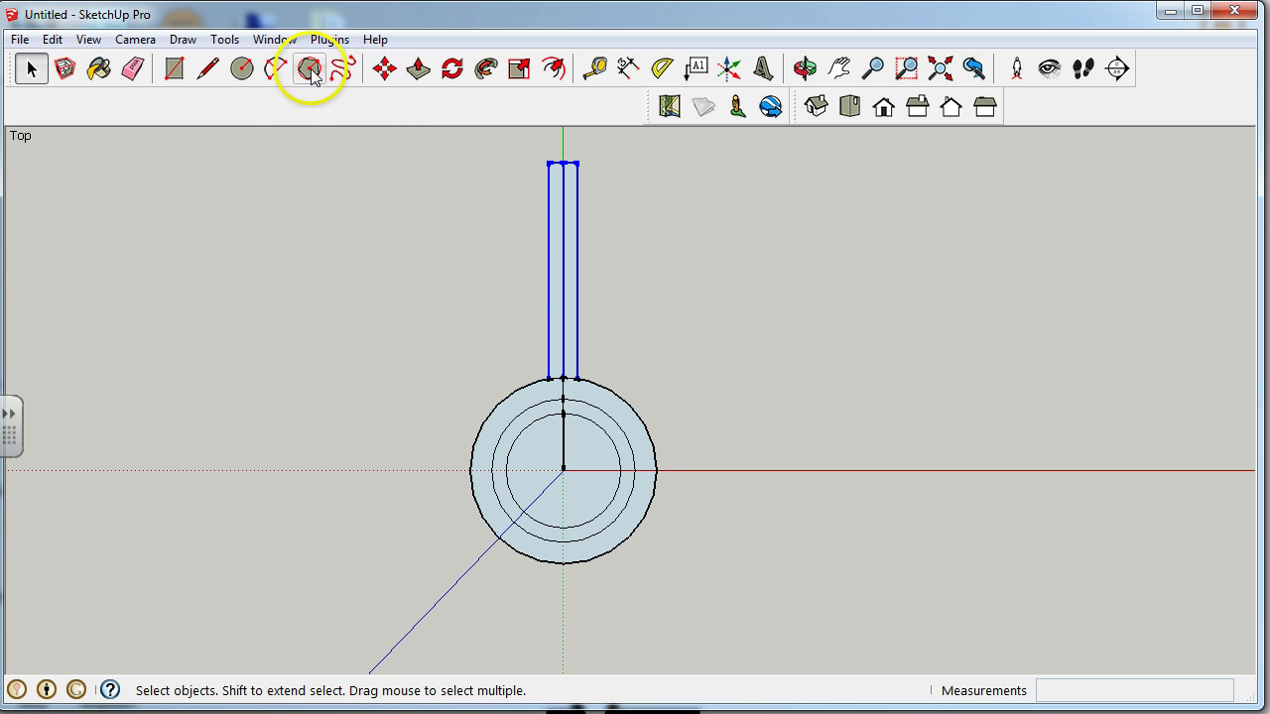
pyautogui.click(453, 69)
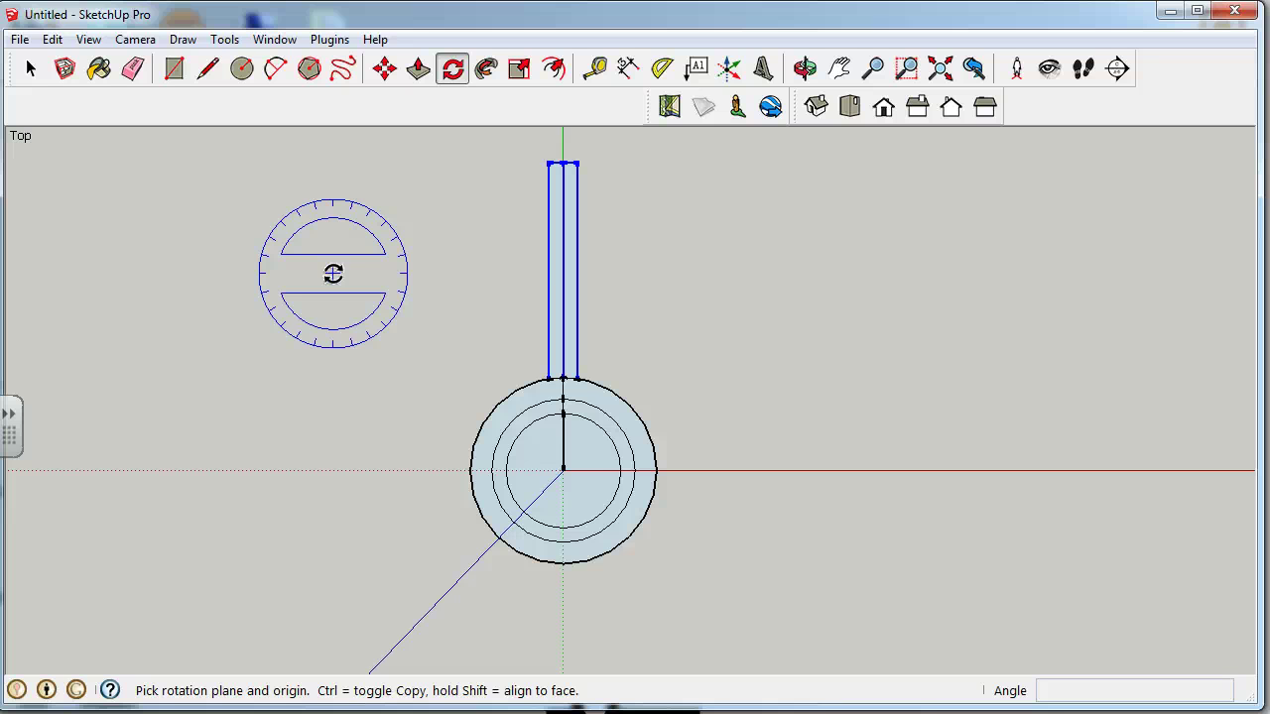
pyautogui.click(562, 469)
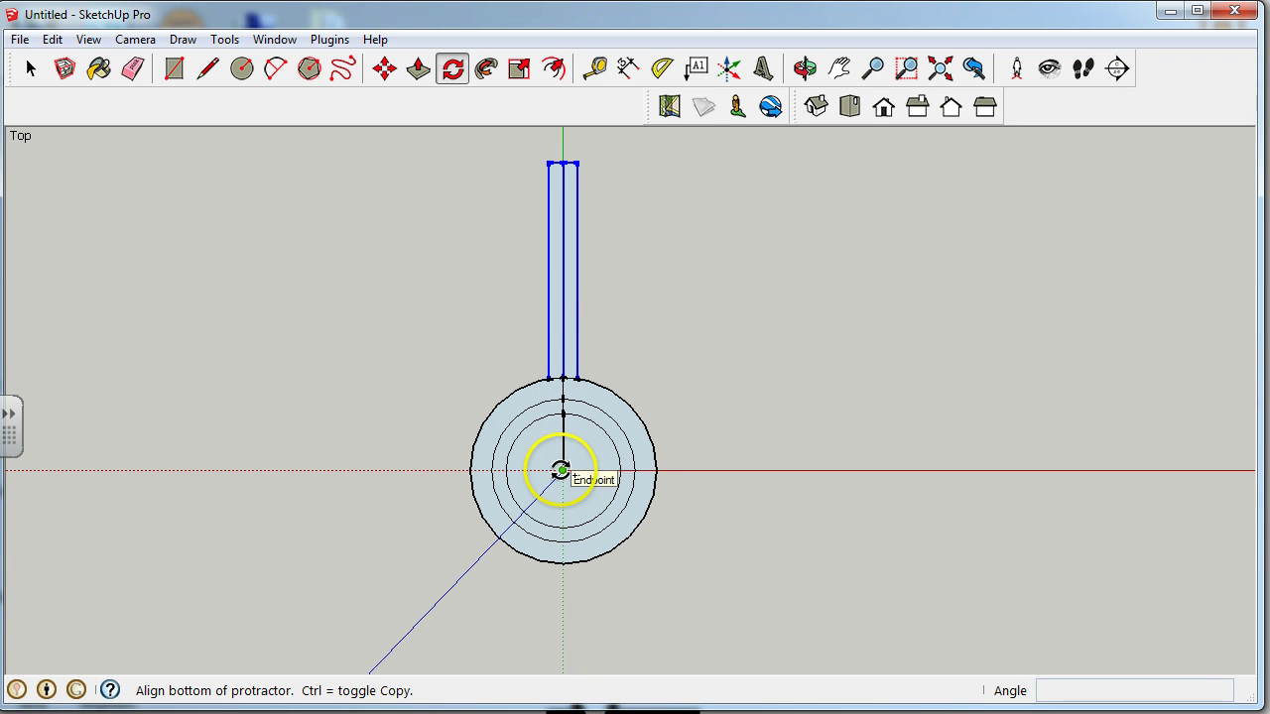
pyautogui.click(563, 270)
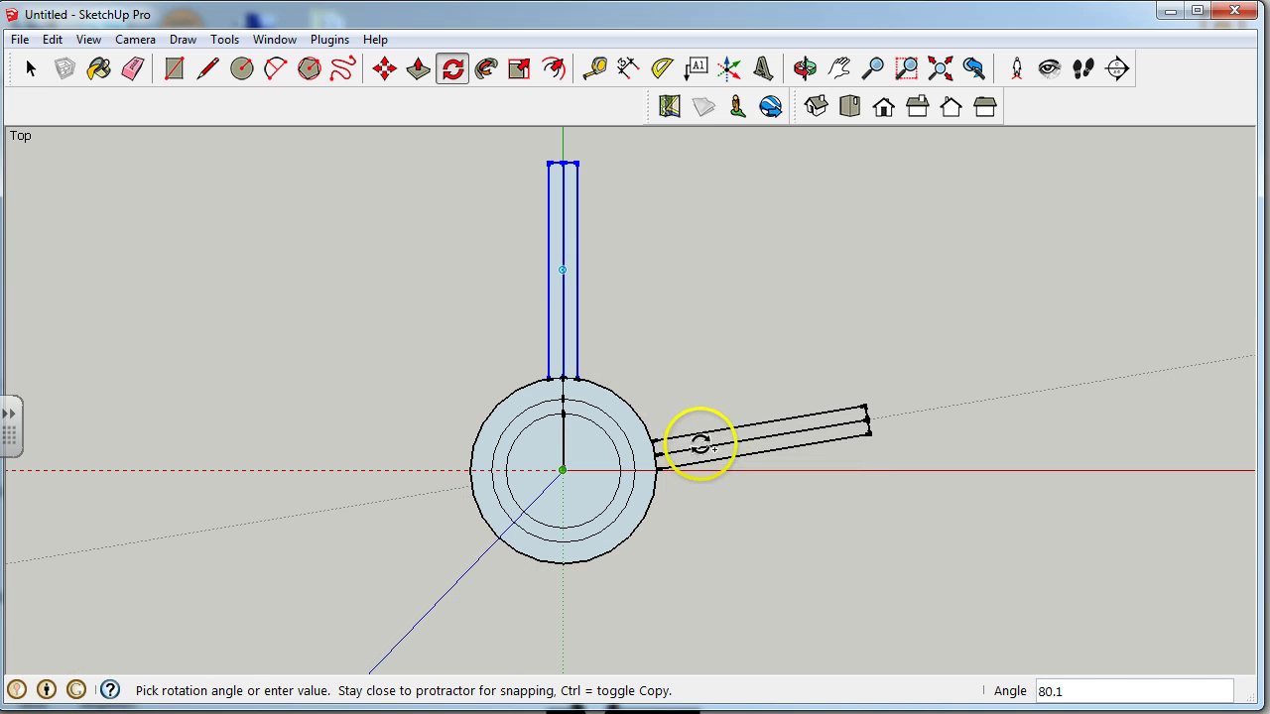
pyautogui.press('Return')
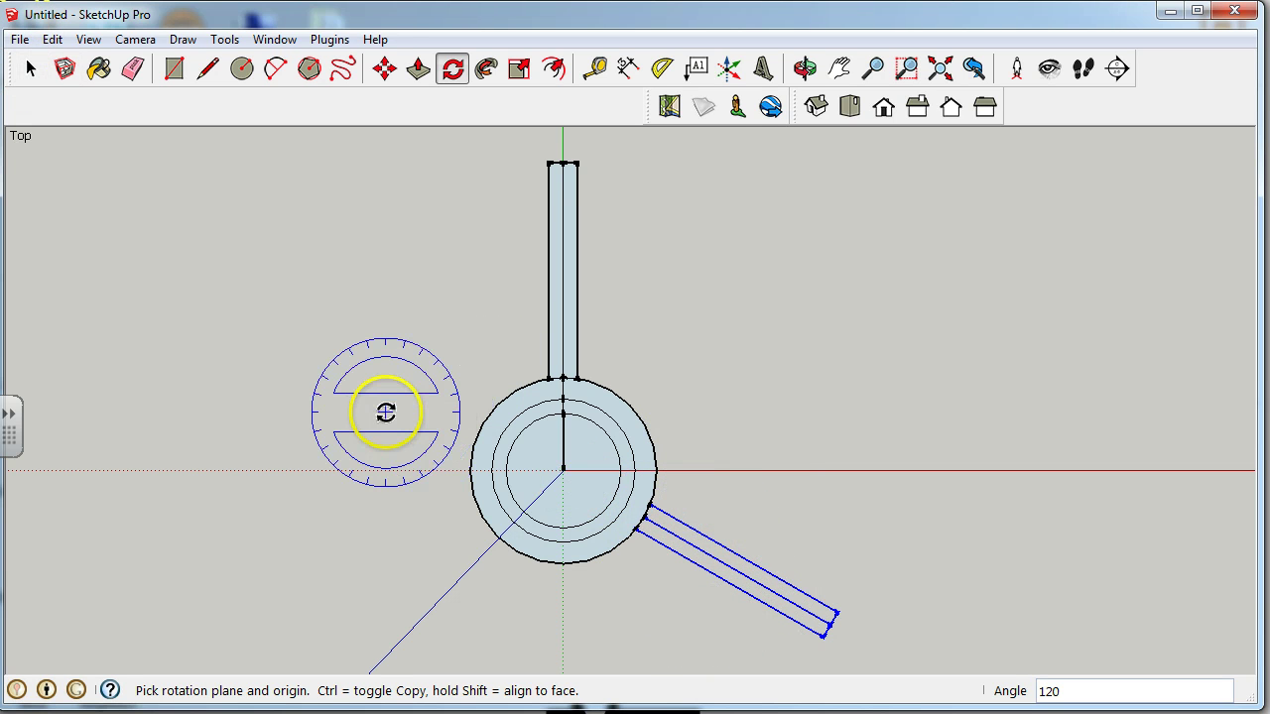
# Step: Rotate another copy of the arm a further 120 degrees around the circles' centre to make the third arm
pyautogui.click(563, 469)
pyautogui.click(706, 551)
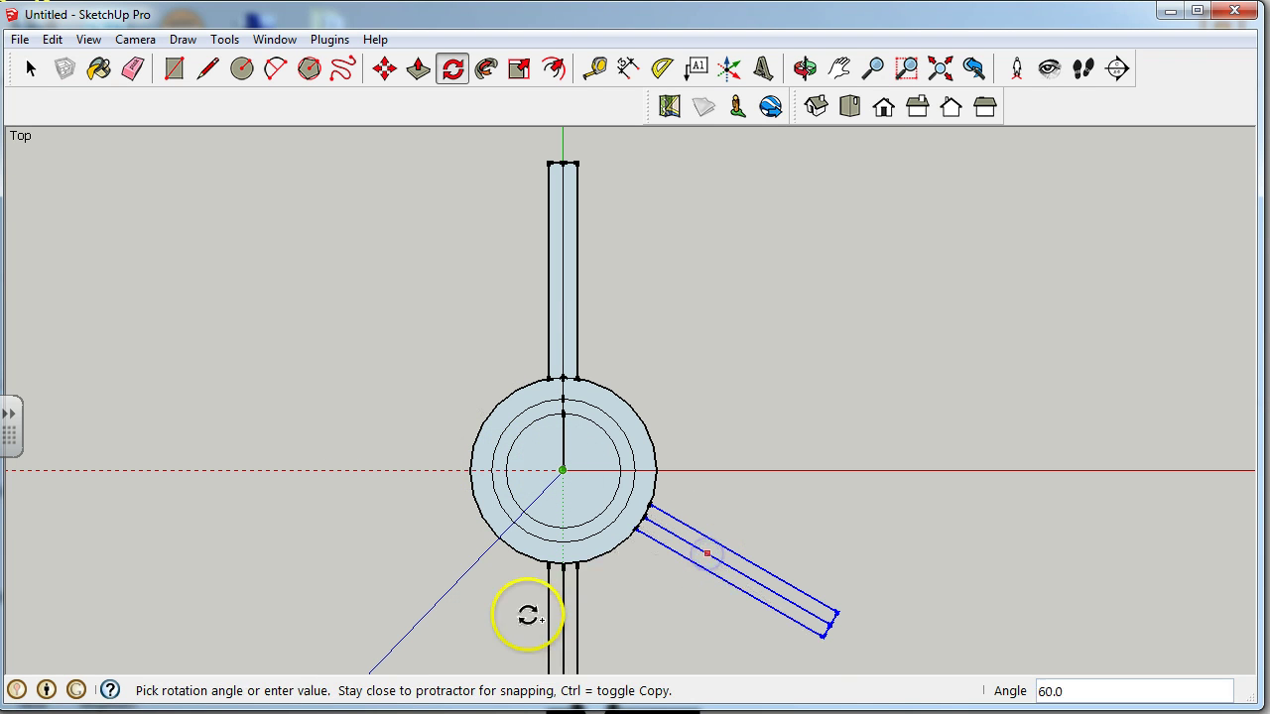
pyautogui.click(429, 578)
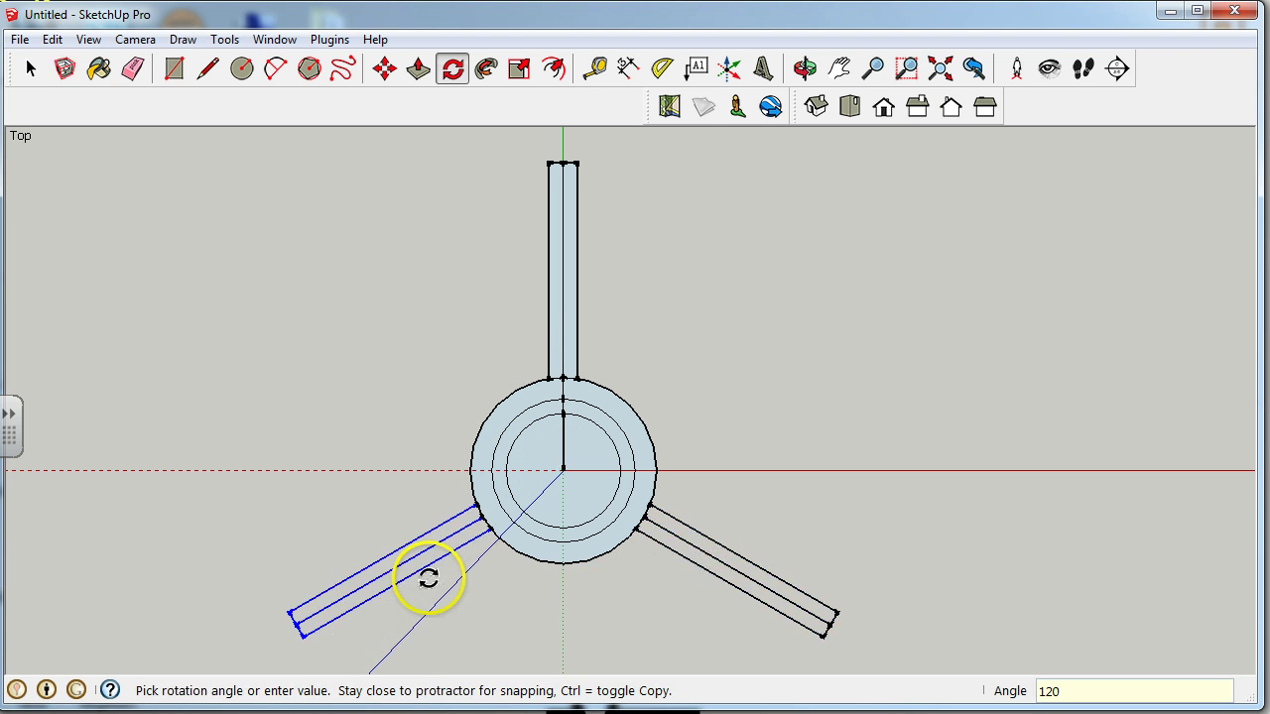
# Step: Trace the inner end of the lower-left arm along the outer circle so that its faces fill in
pyautogui.scroll(5, 515, 544)
pyautogui.scroll(2, 411, 490)
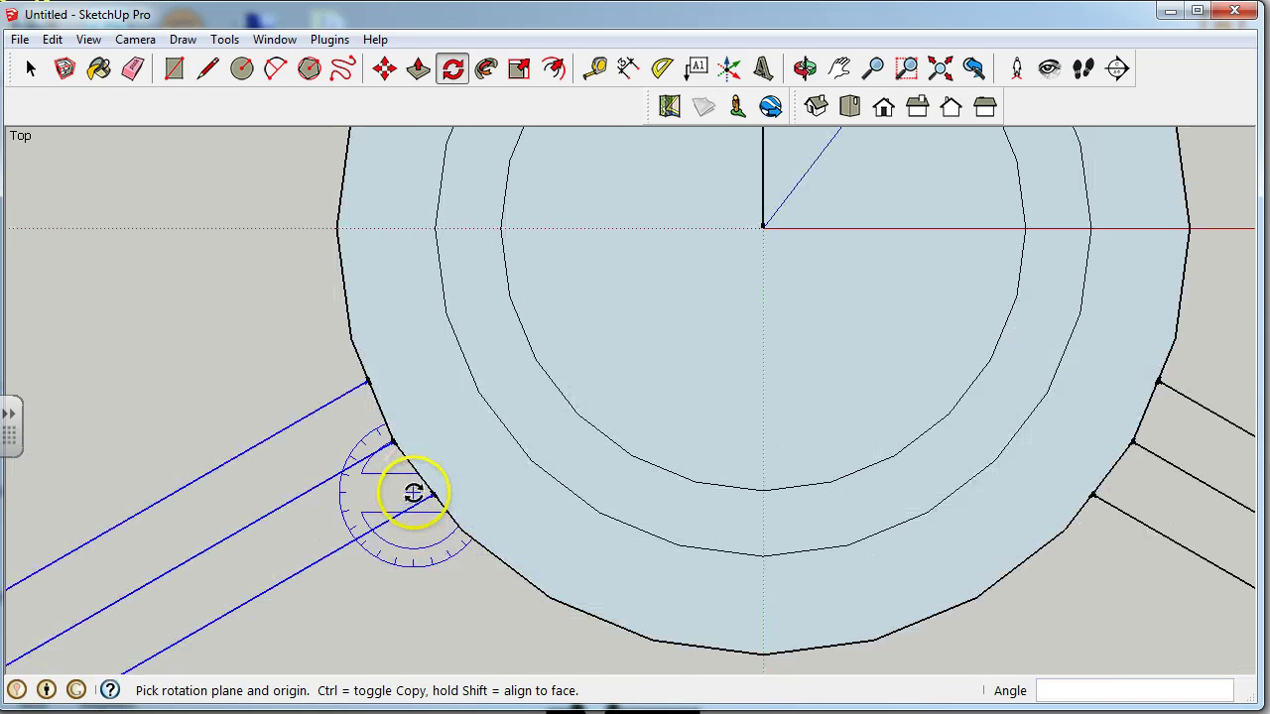
pyautogui.scroll(-5, 343, 461)
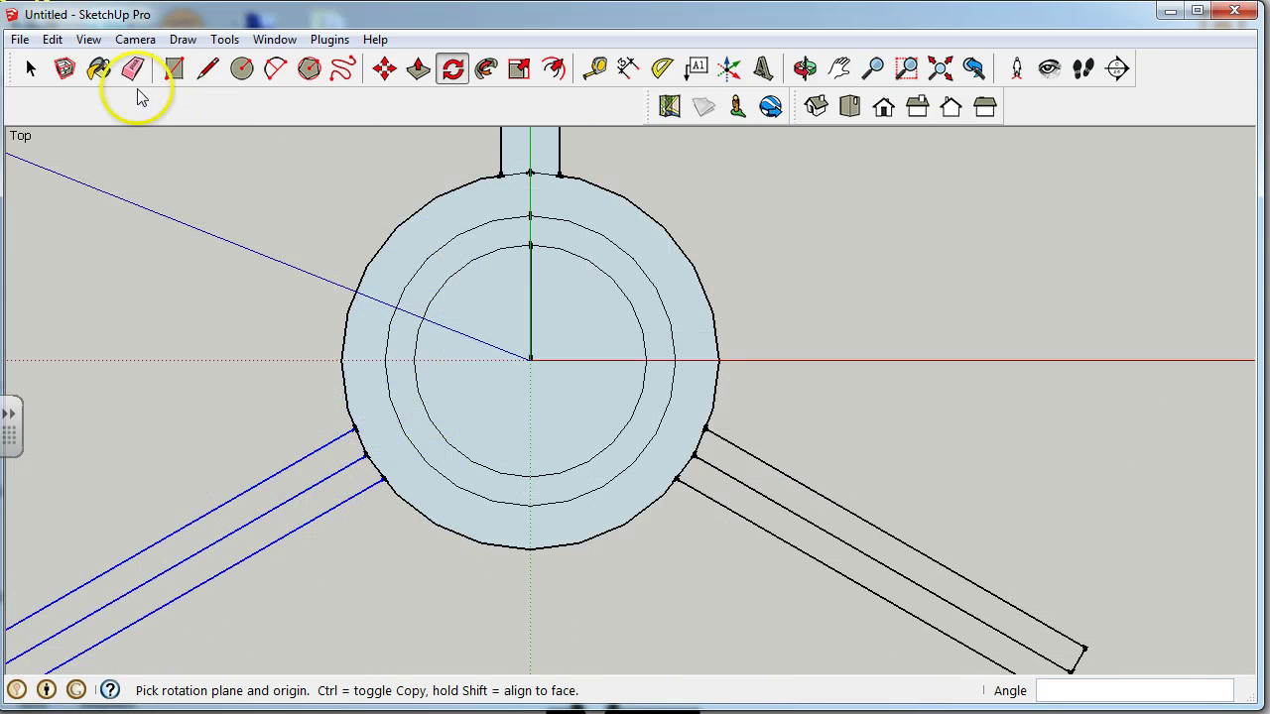
pyautogui.click(207, 68)
pyautogui.click(356, 430)
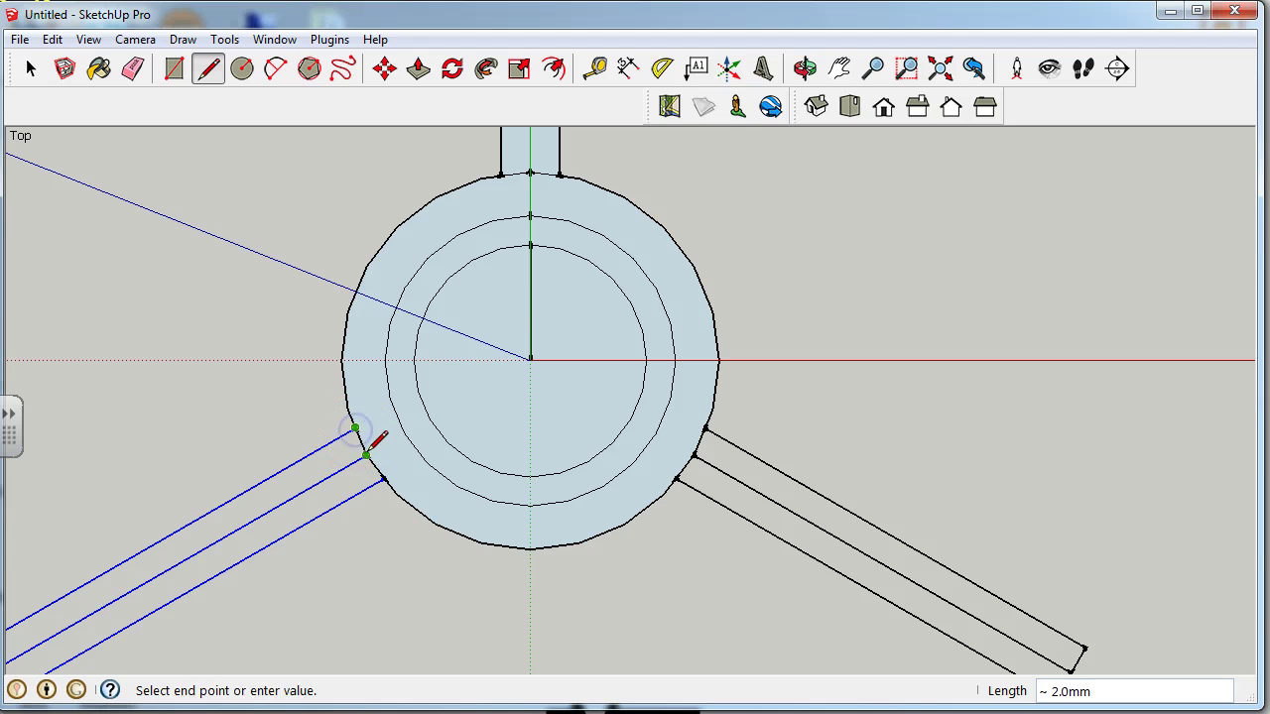
pyautogui.click(366, 455)
pyautogui.click(384, 479)
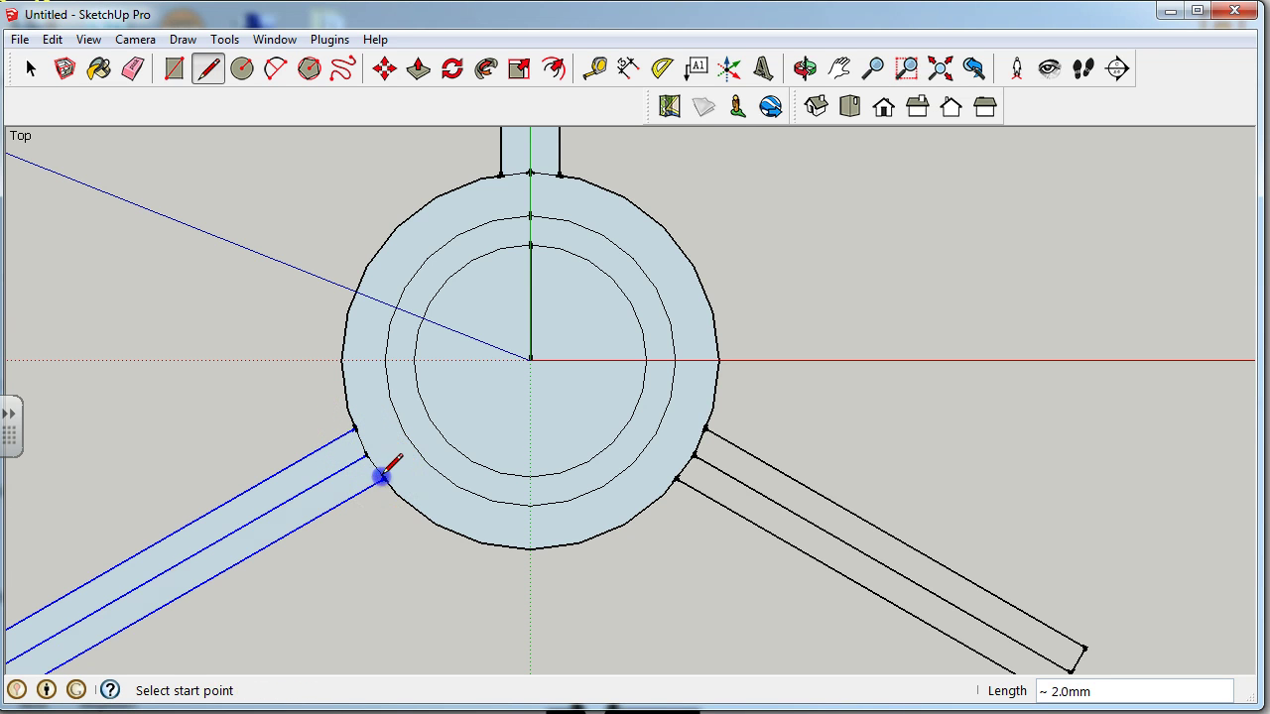
# Step: Trace the inner end of the lower-right arm along the outer circle to fill its faces, and clear the selection
pyautogui.click(708, 427)
pyautogui.click(675, 478)
pyautogui.scroll(-3, 487, 482)
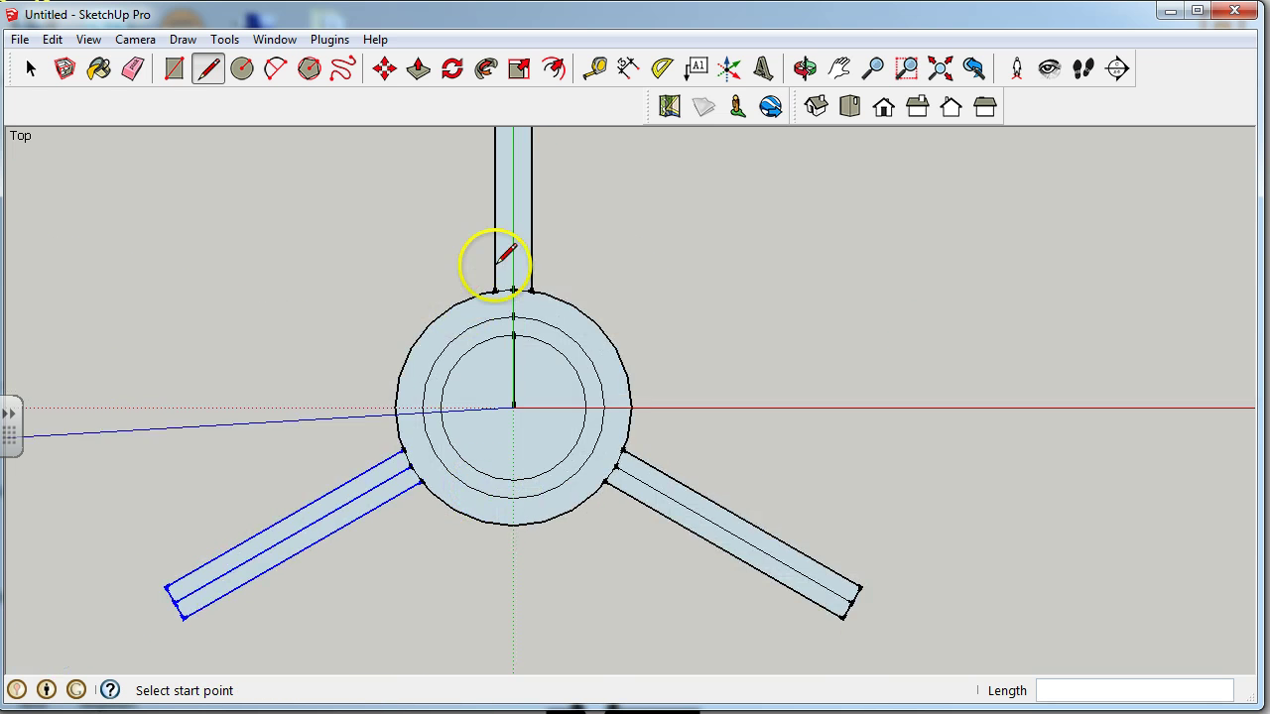
pyautogui.scroll(-1, 538, 601)
pyautogui.click(30, 67)
pyautogui.click(231, 257)
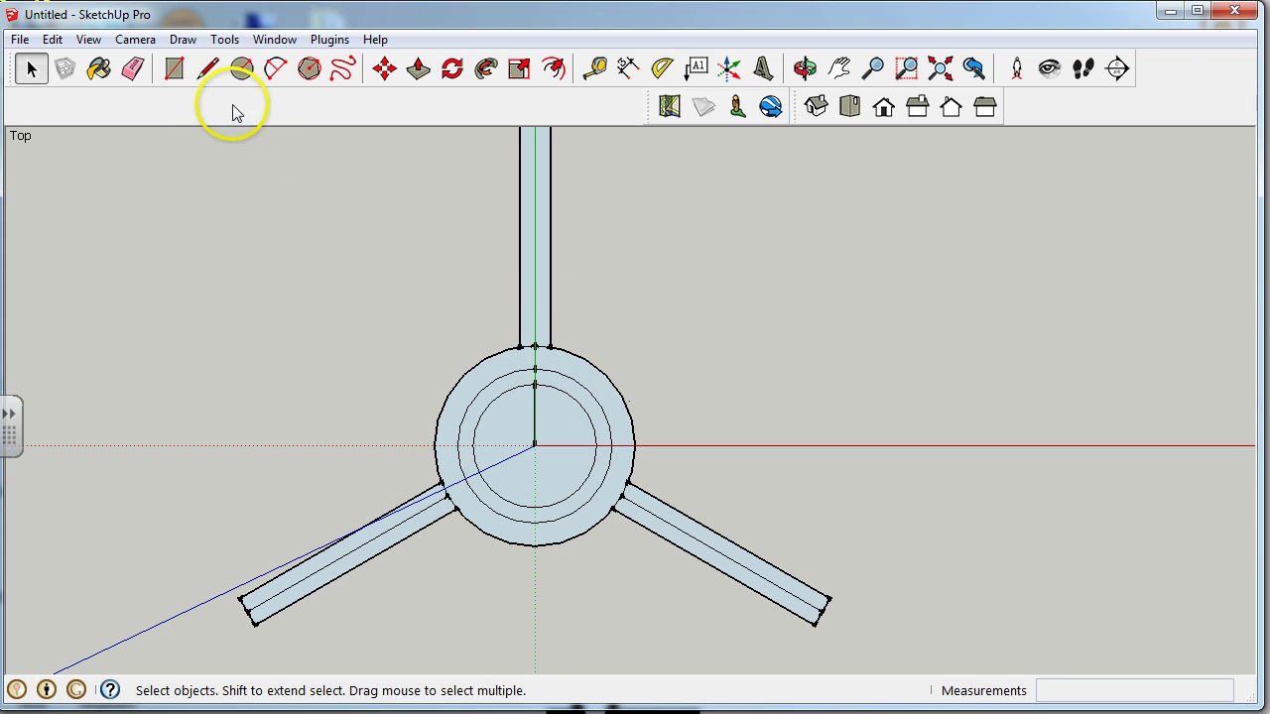
# Step: Draw a 2 mm line outward along the red axis from the outer circle's edge
pyautogui.click(207, 67)
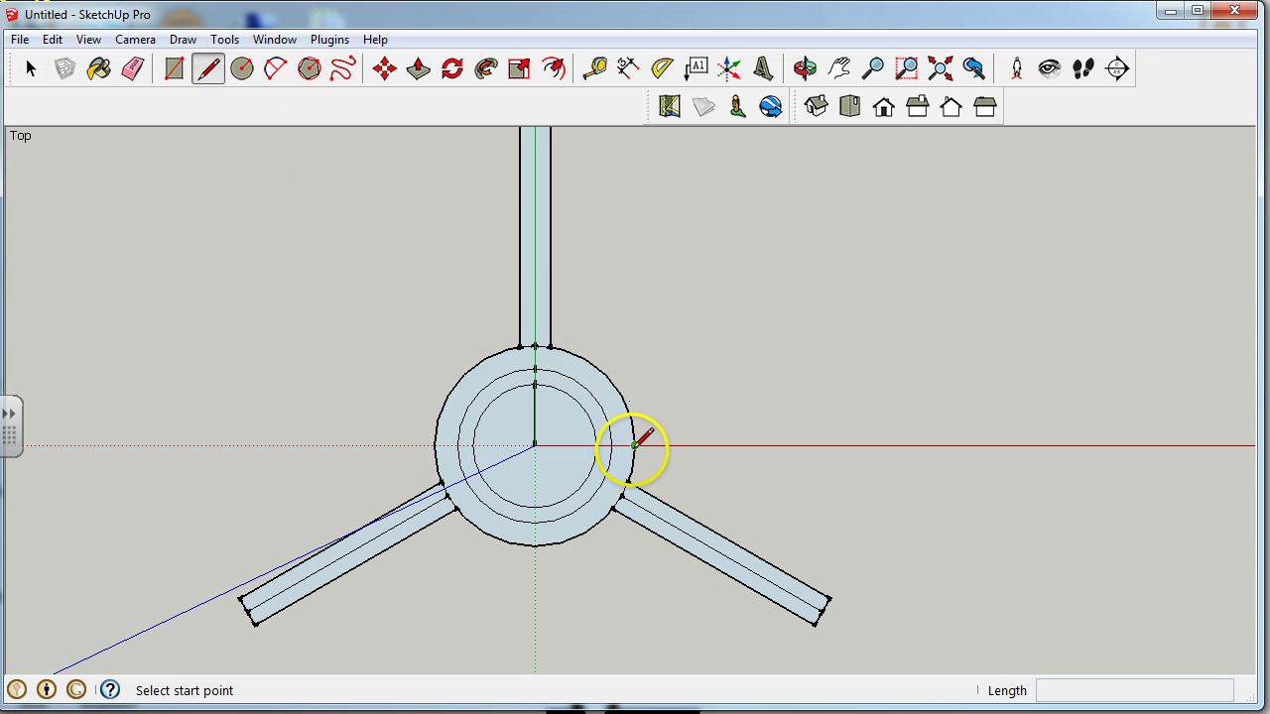
pyautogui.scroll(2, 631, 445)
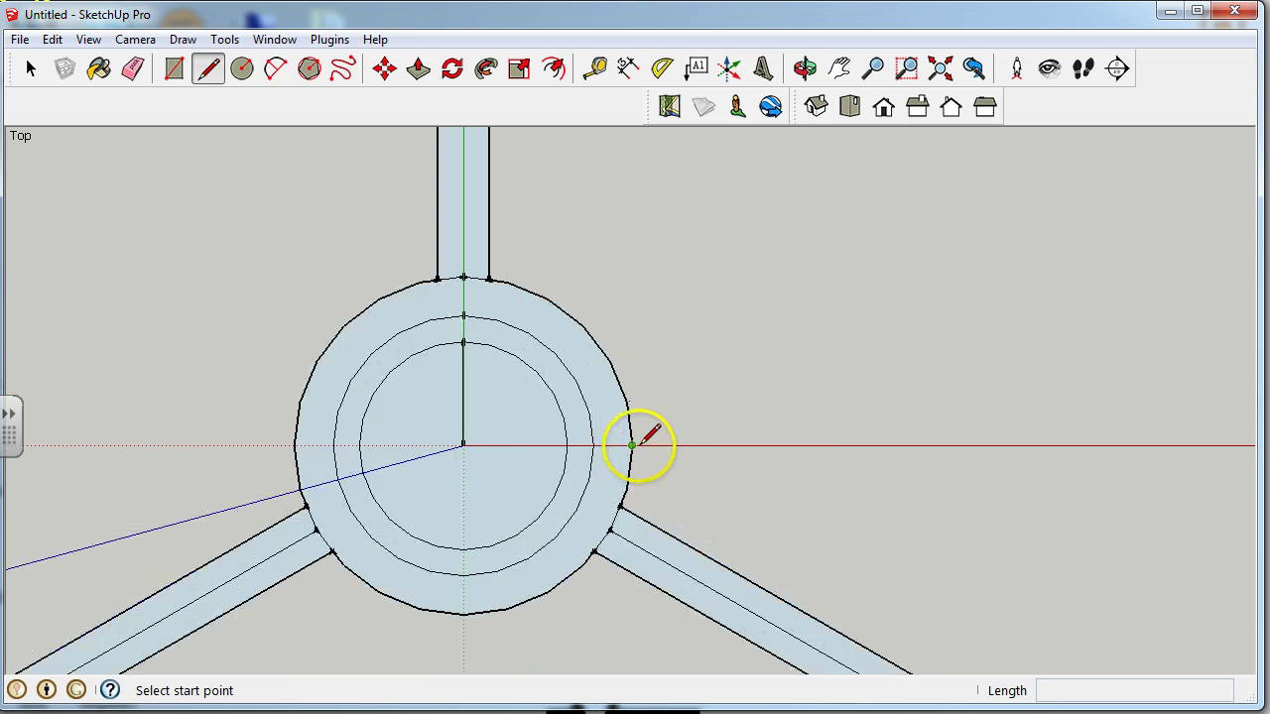
pyautogui.scroll(2, 639, 444)
pyautogui.click(629, 445)
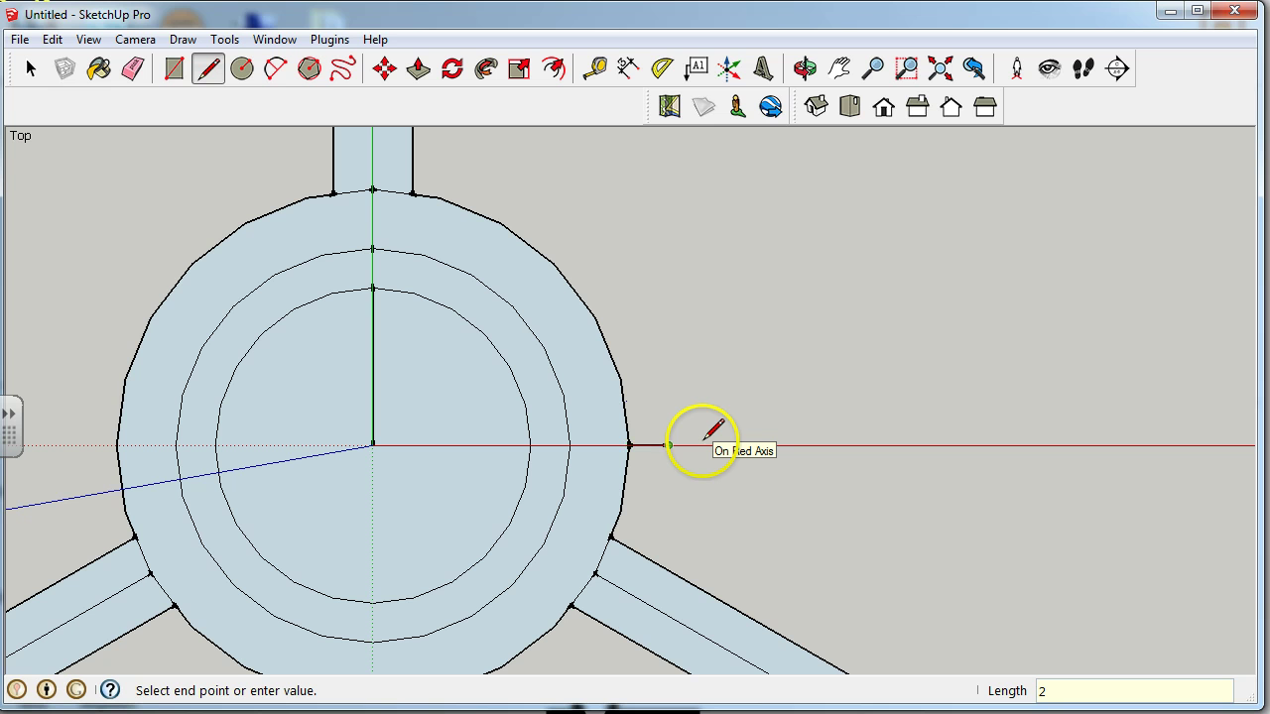
# Step: Draw a circle of radius 2 mm centred on the outer end of the short red-axis line
pyautogui.click(241, 67)
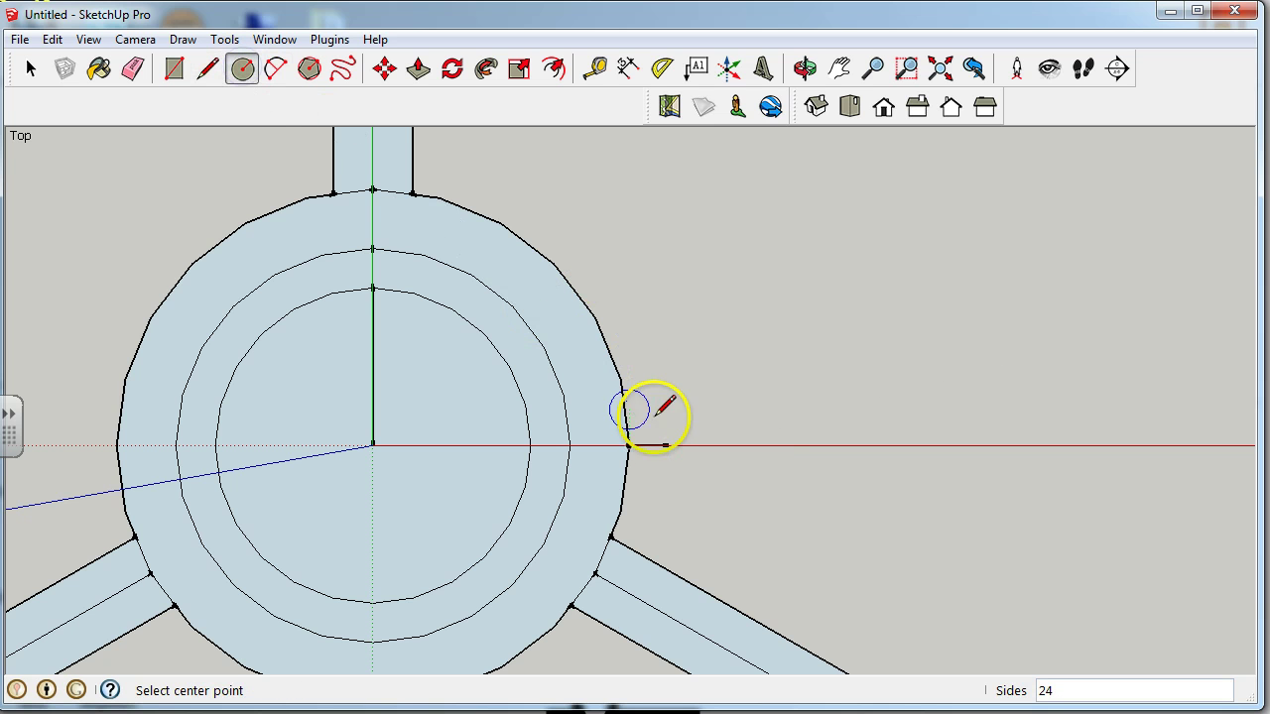
pyautogui.click(666, 446)
pyautogui.click(672, 410)
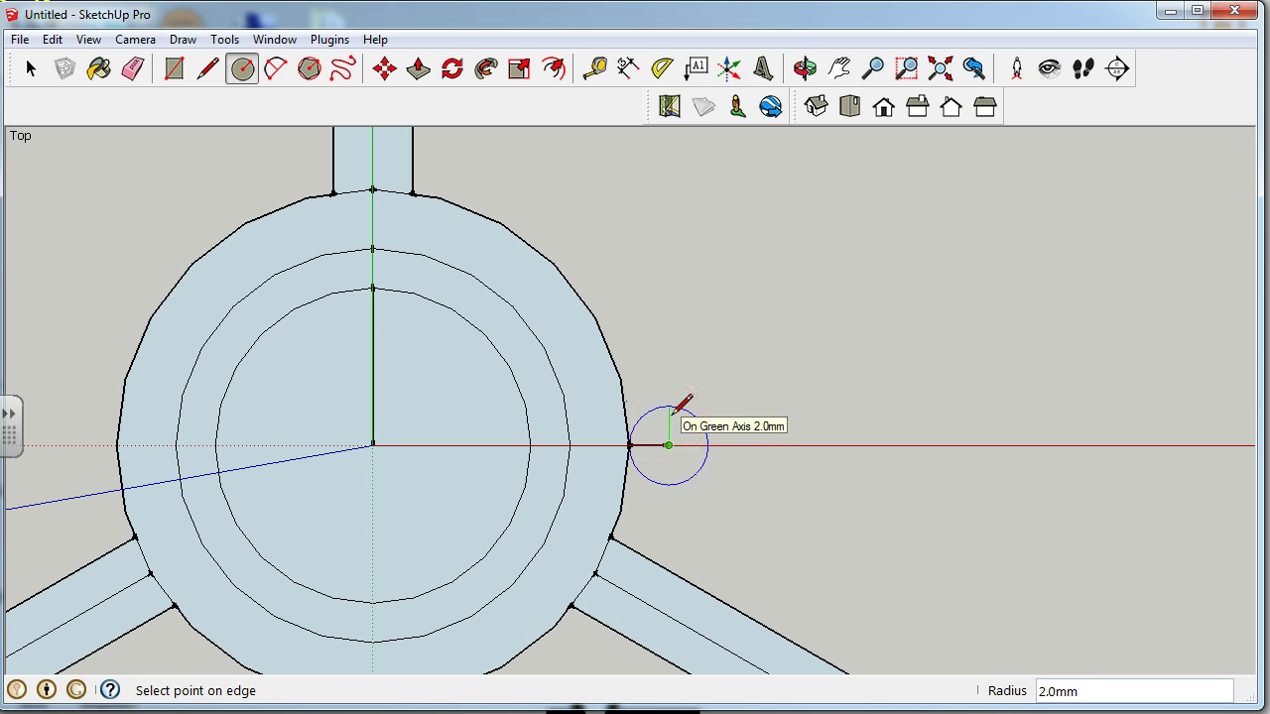
pyautogui.click(671, 412)
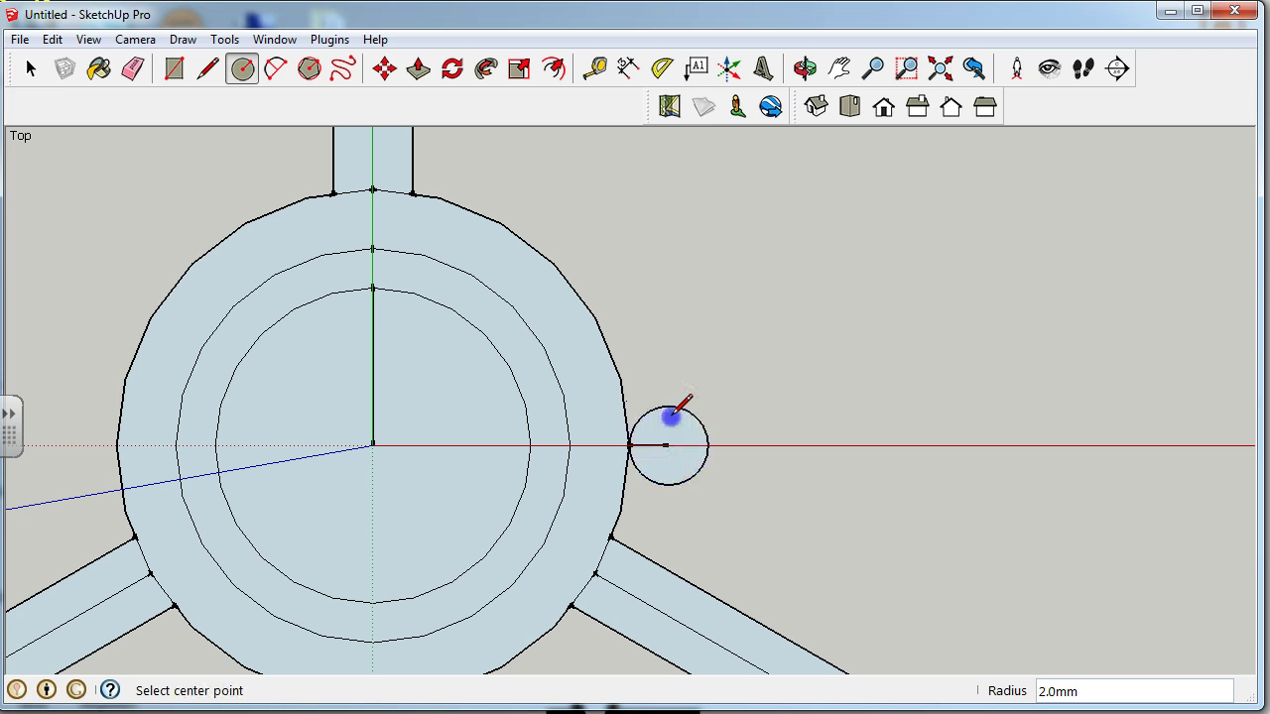
# Step: Draw a concentric circle of radius 3 mm around the small 2 mm radius circle
pyautogui.click(667, 445)
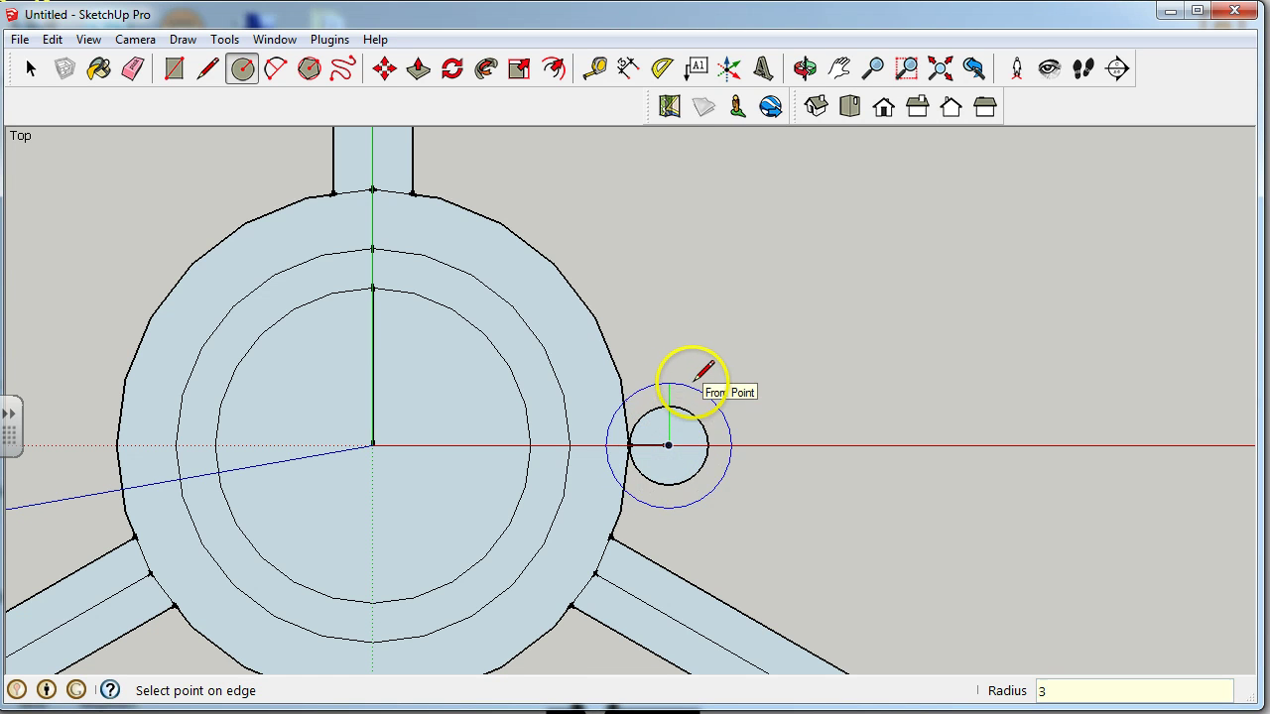
pyautogui.write('3')
pyautogui.press('Return')
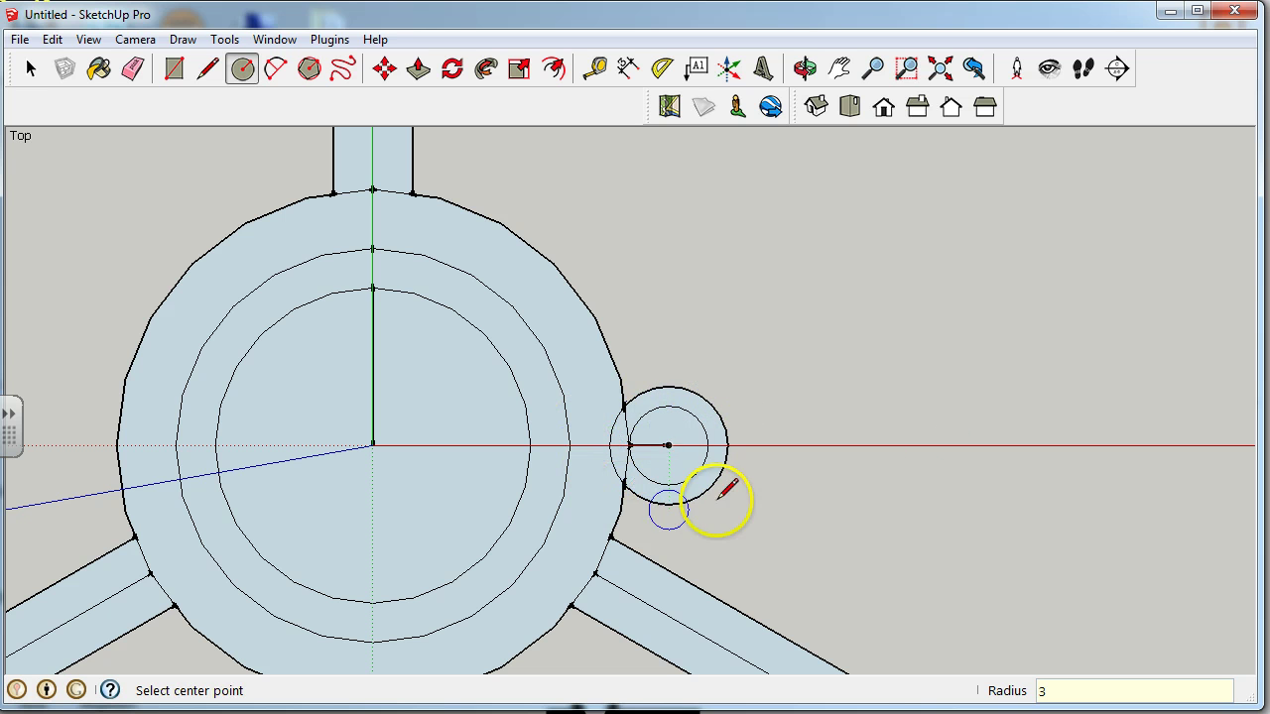
# Step: Erase the short red-axis line and the arc of the 3 mm radius circle lying inside the large outer circle
pyautogui.click(131, 68)
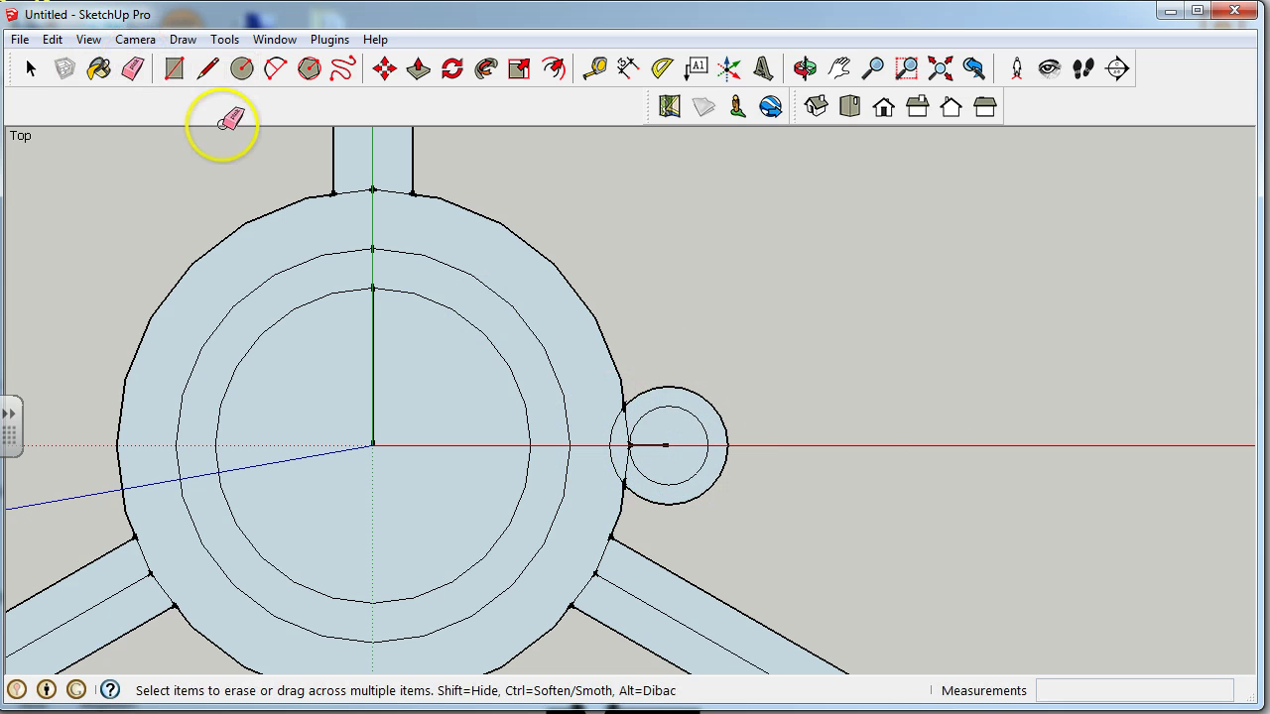
pyautogui.scroll(3, 604, 425)
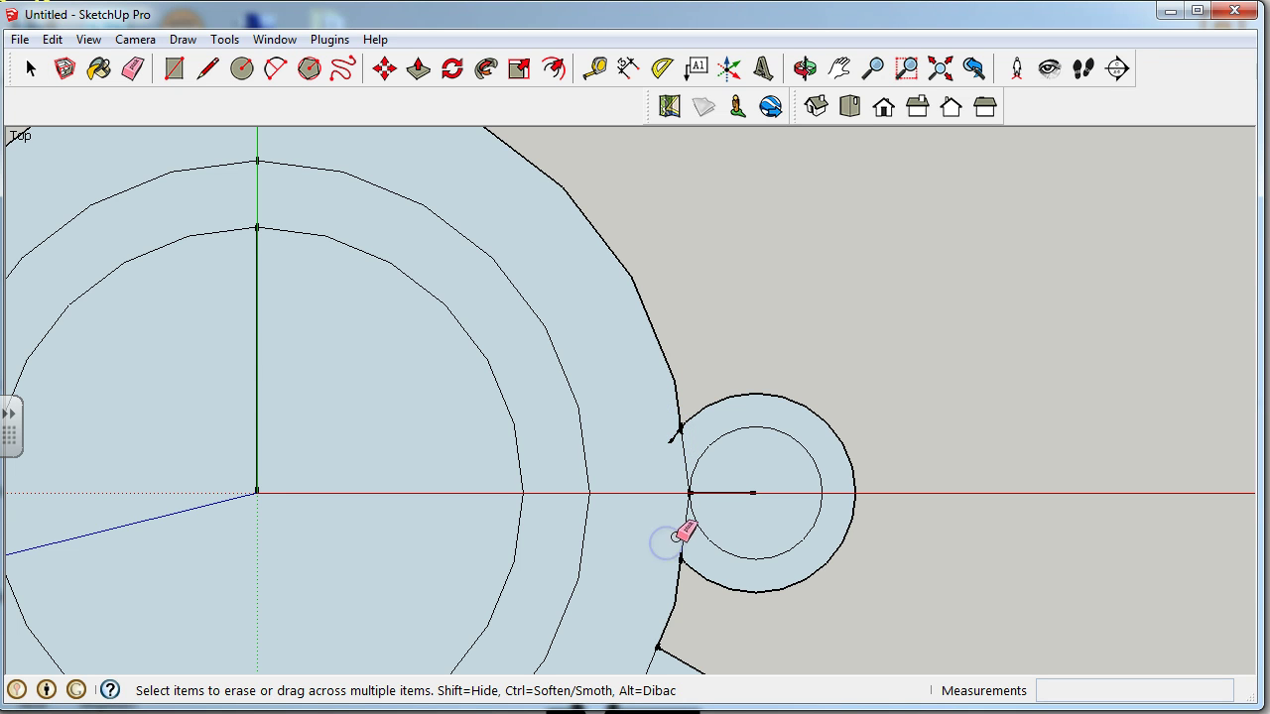
pyautogui.click(669, 433)
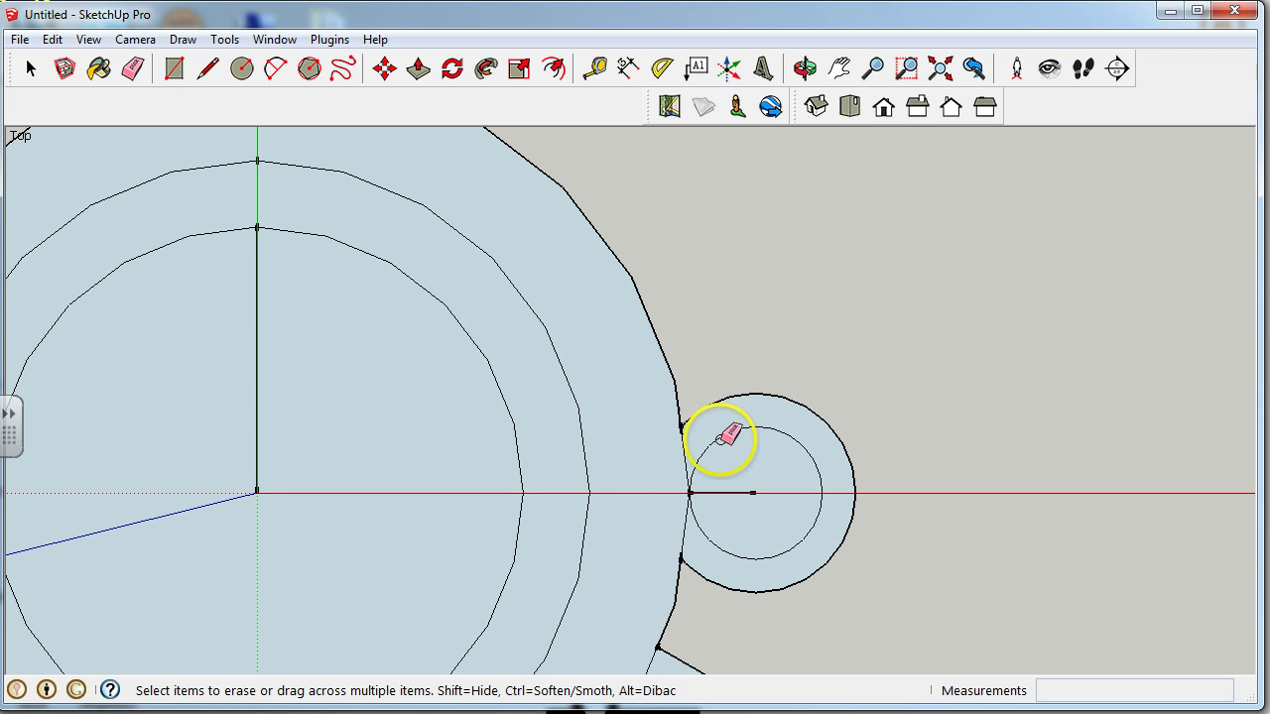
pyautogui.scroll(-2, 725, 437)
pyautogui.scroll(2, 731, 451)
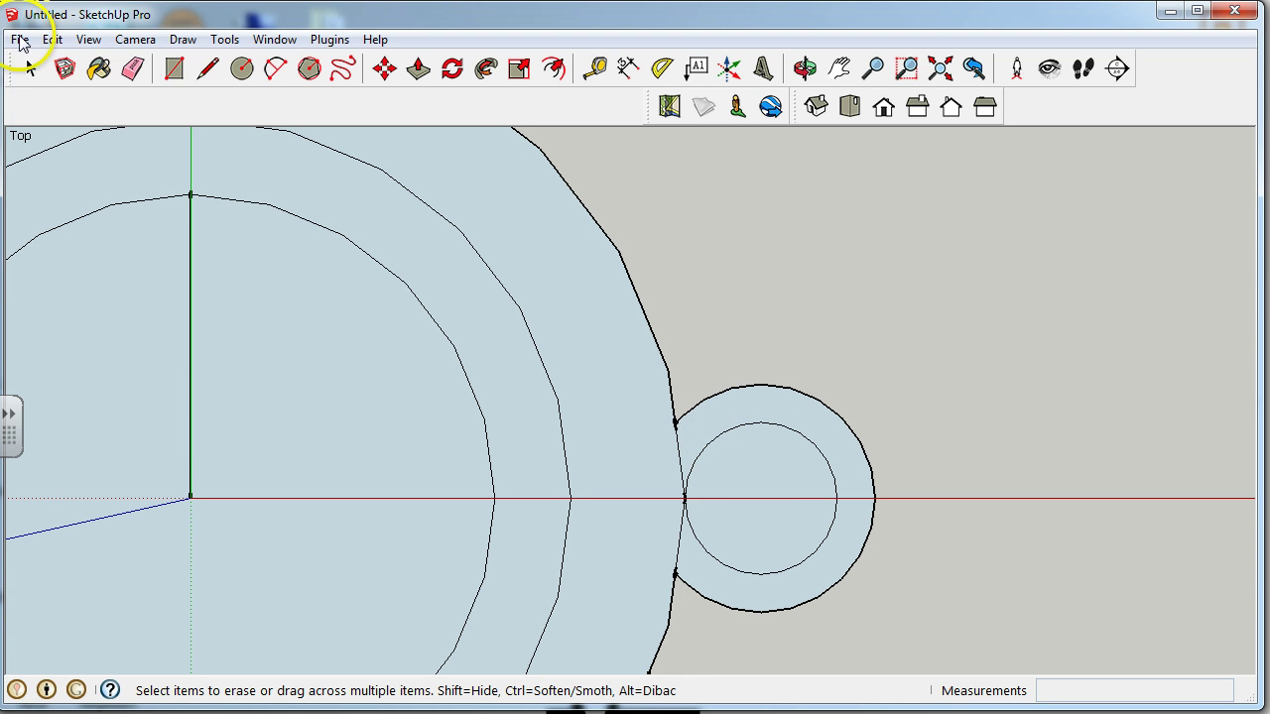
# Step: Delete the face inside the small 2 mm radius circle and the face inside the innermost central circle
pyautogui.click(31, 67)
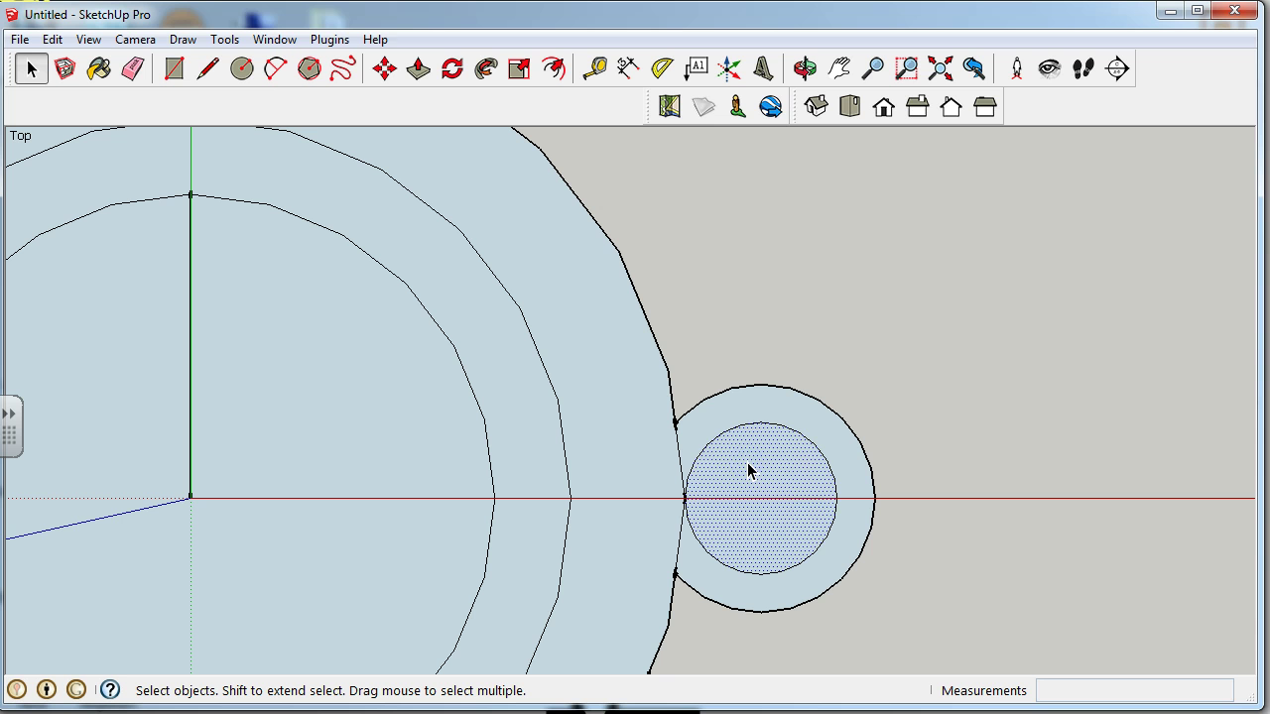
pyautogui.press('Delete')
pyautogui.click(681, 411)
pyautogui.scroll(-3, 680, 410)
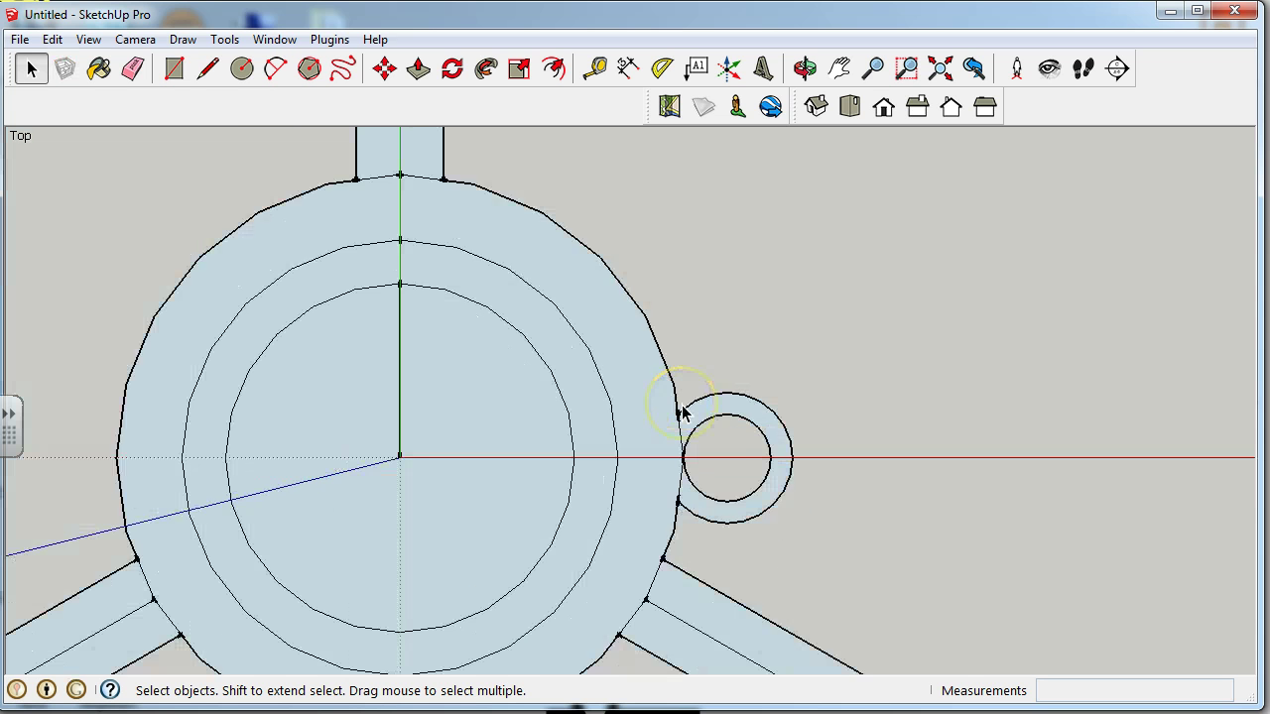
pyautogui.click(904, 396)
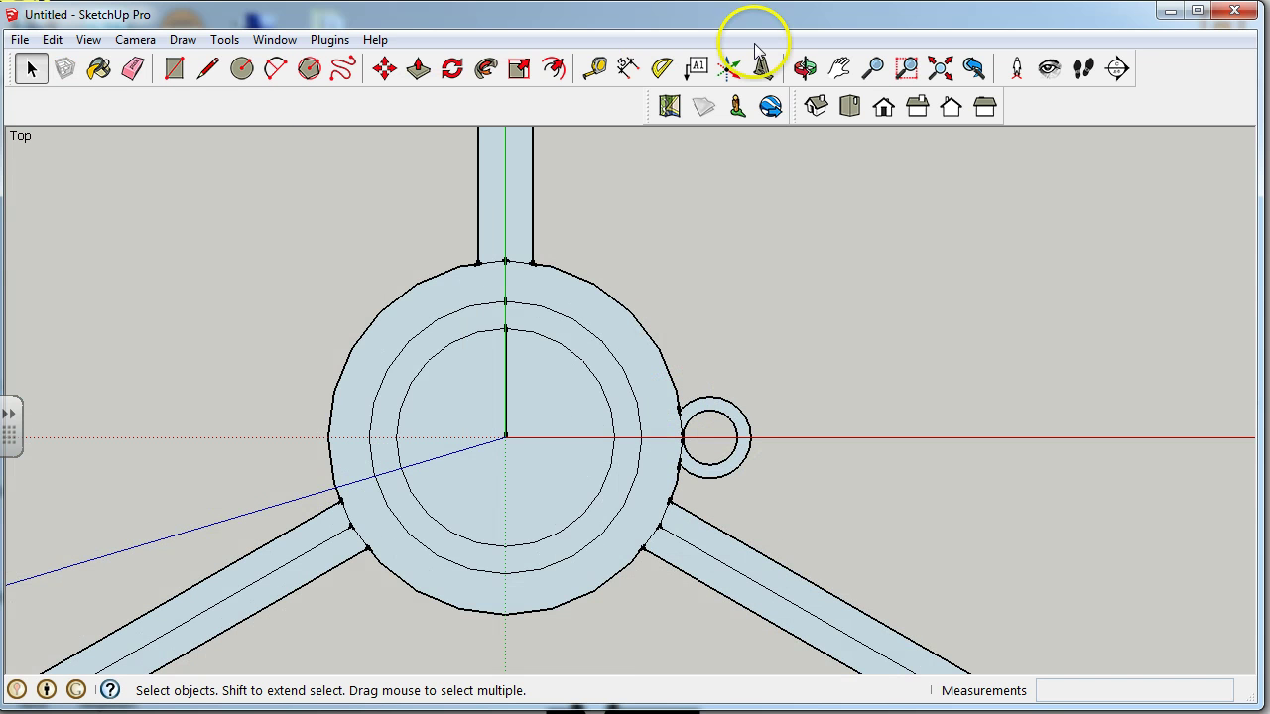
pyautogui.click(816, 107)
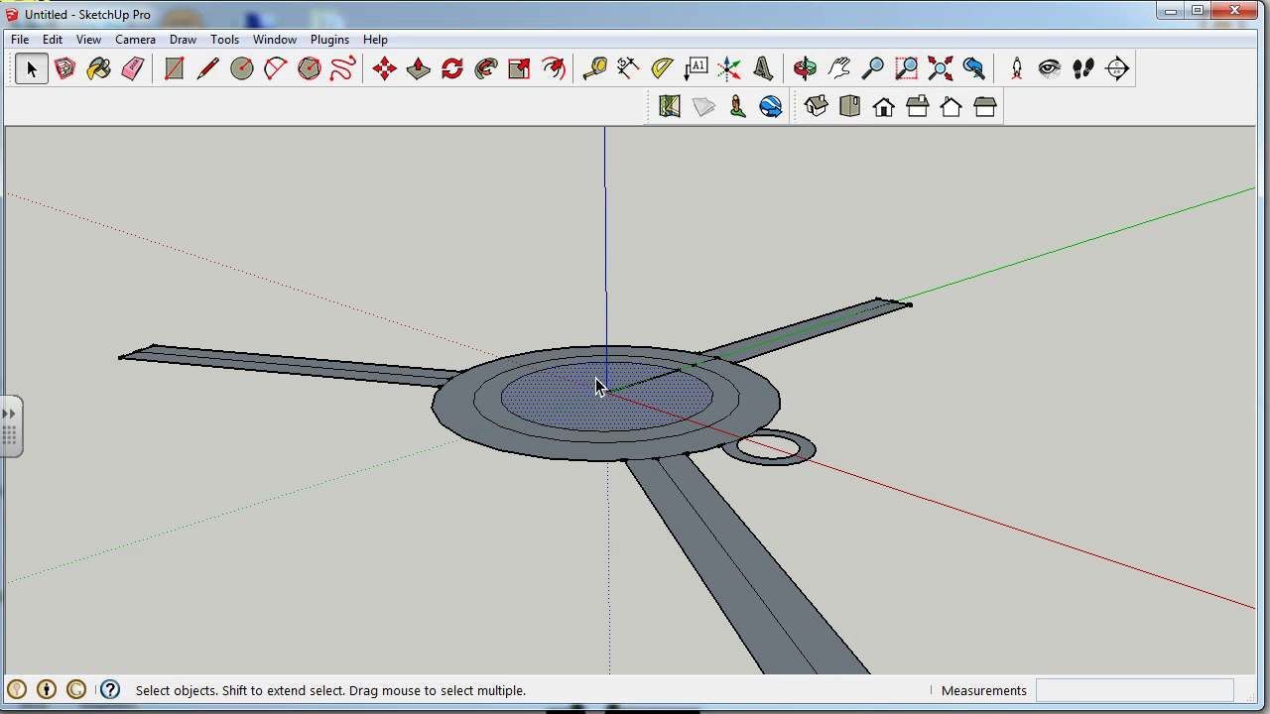
pyautogui.press('Delete')
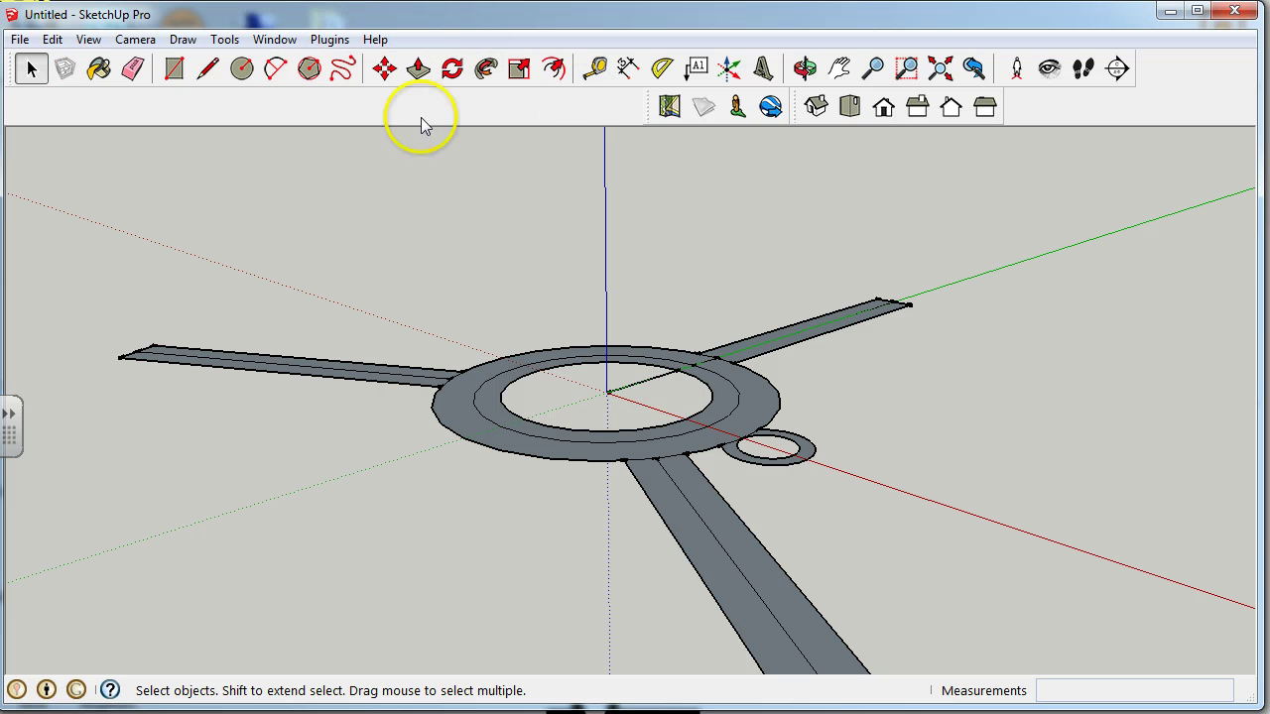
# Step: Try to extrude the ring between the two inner circles 3 mm and pull up the face around it
pyautogui.click(418, 67)
pyautogui.moveTo(487, 412); pyautogui.dragTo(501, 369)
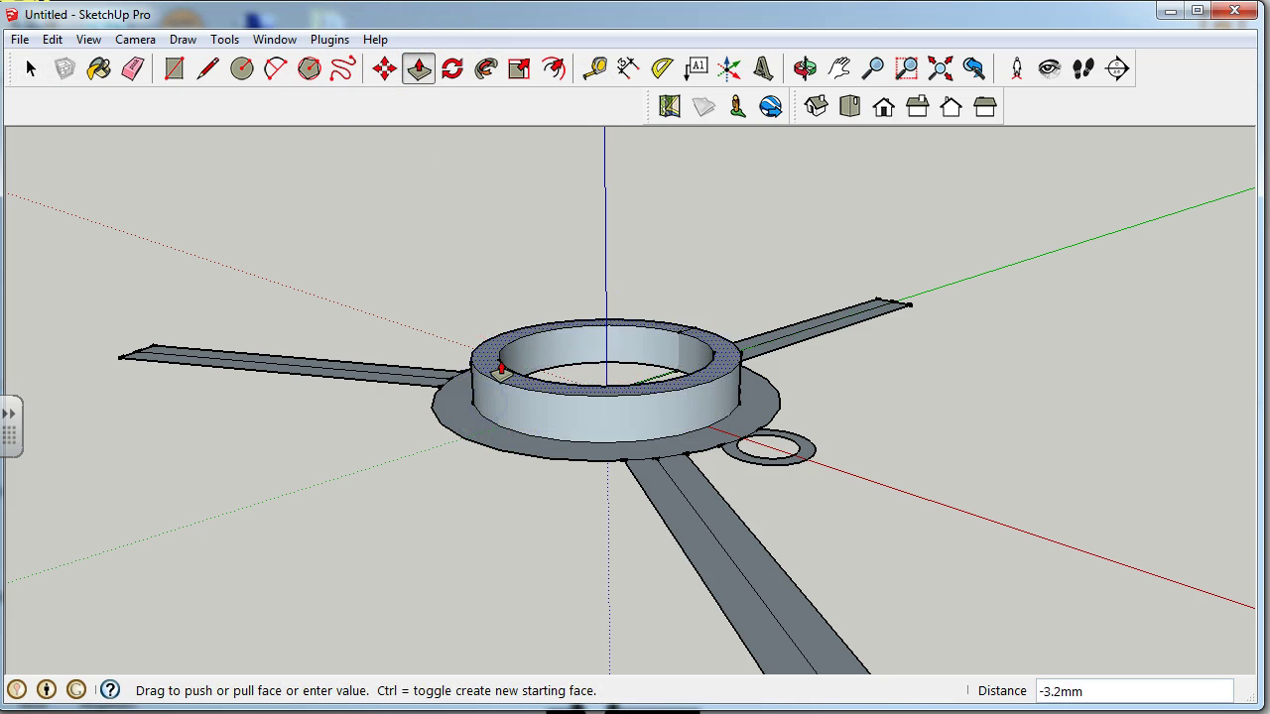
pyautogui.write('3')
pyautogui.press('Return')
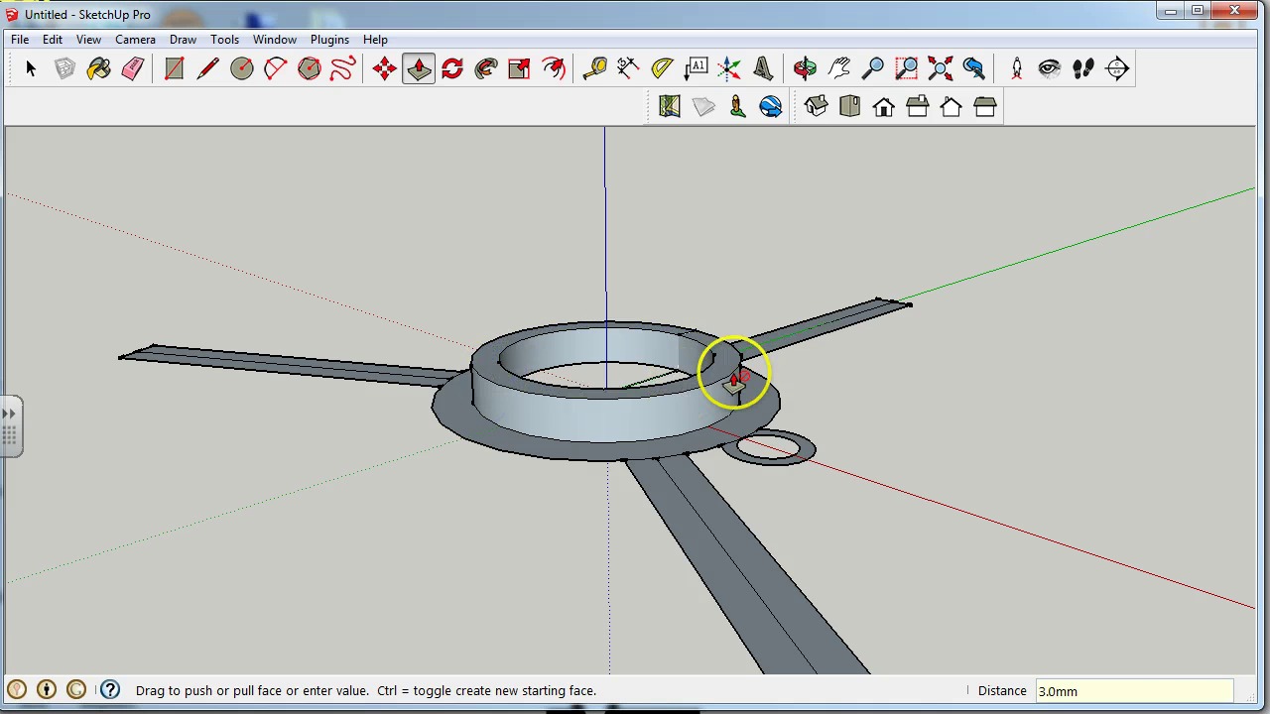
pyautogui.moveTo(480, 443); pyautogui.dragTo(521, 369)
pyautogui.press('Escape')
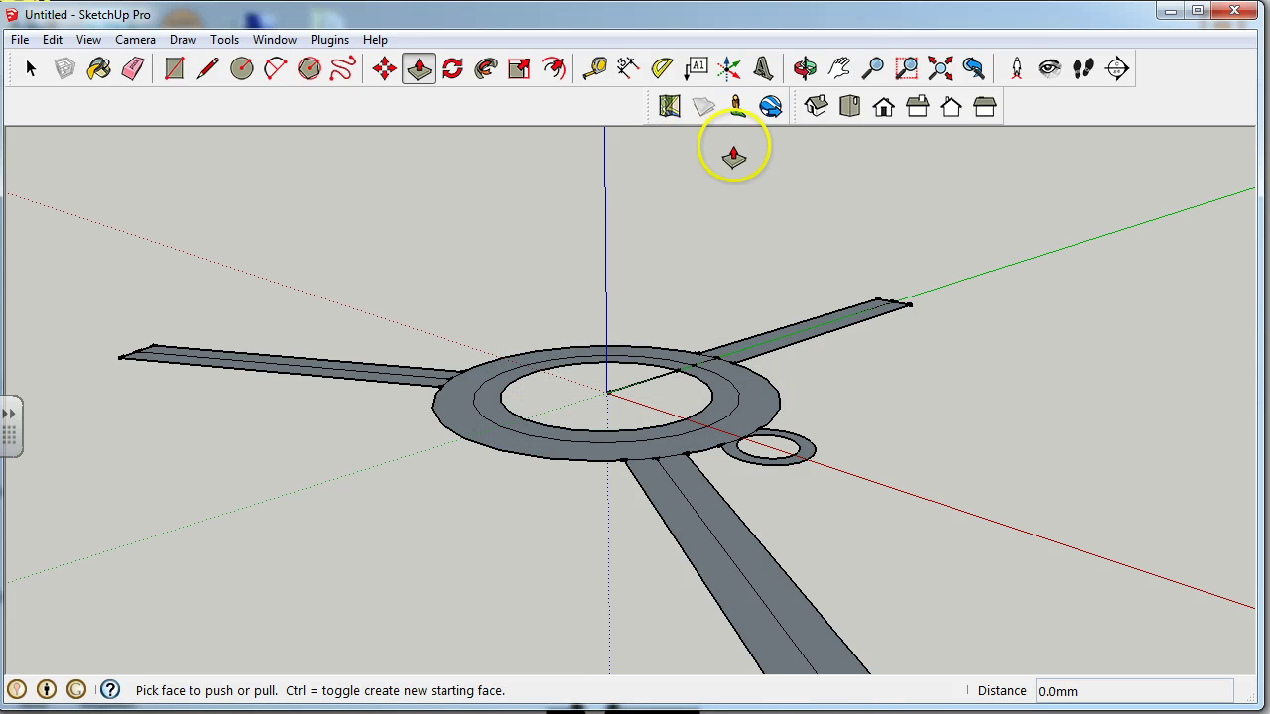
# Step: In top view, erase the centre lines of the arms and the outer-circle segments crossing their inner ends
pyautogui.click(940, 69)
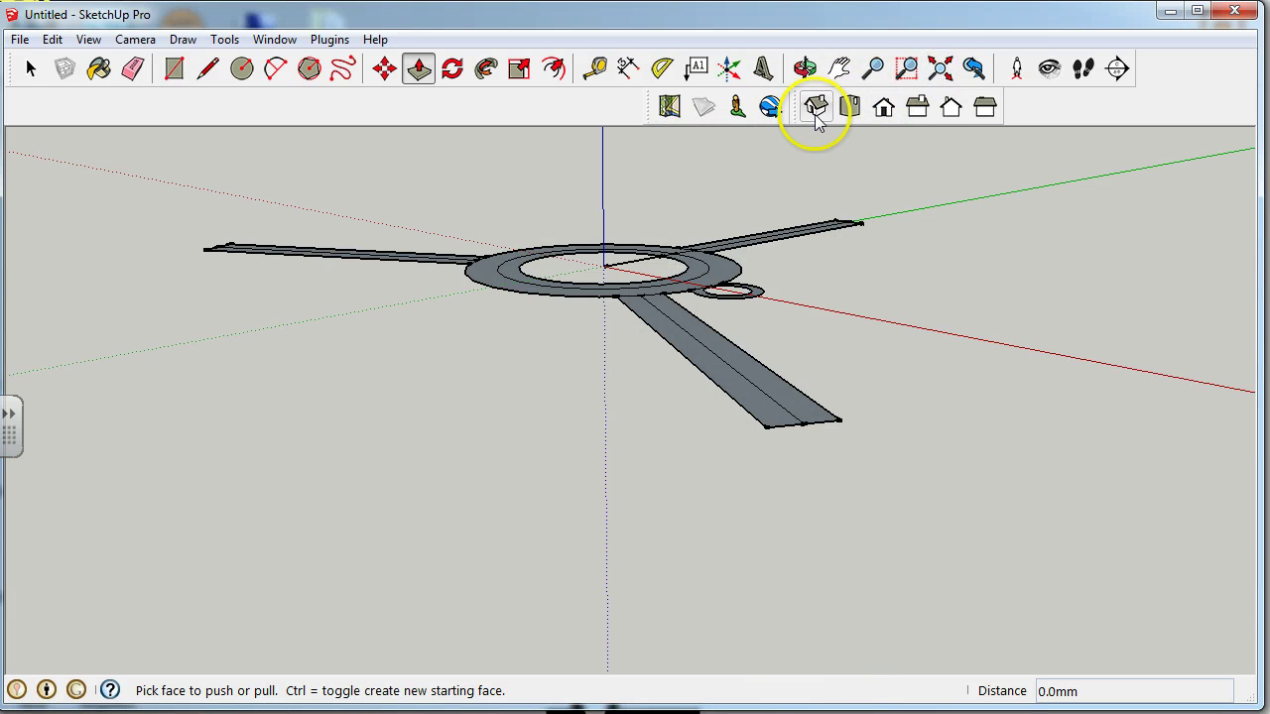
pyautogui.click(847, 109)
pyautogui.click(133, 67)
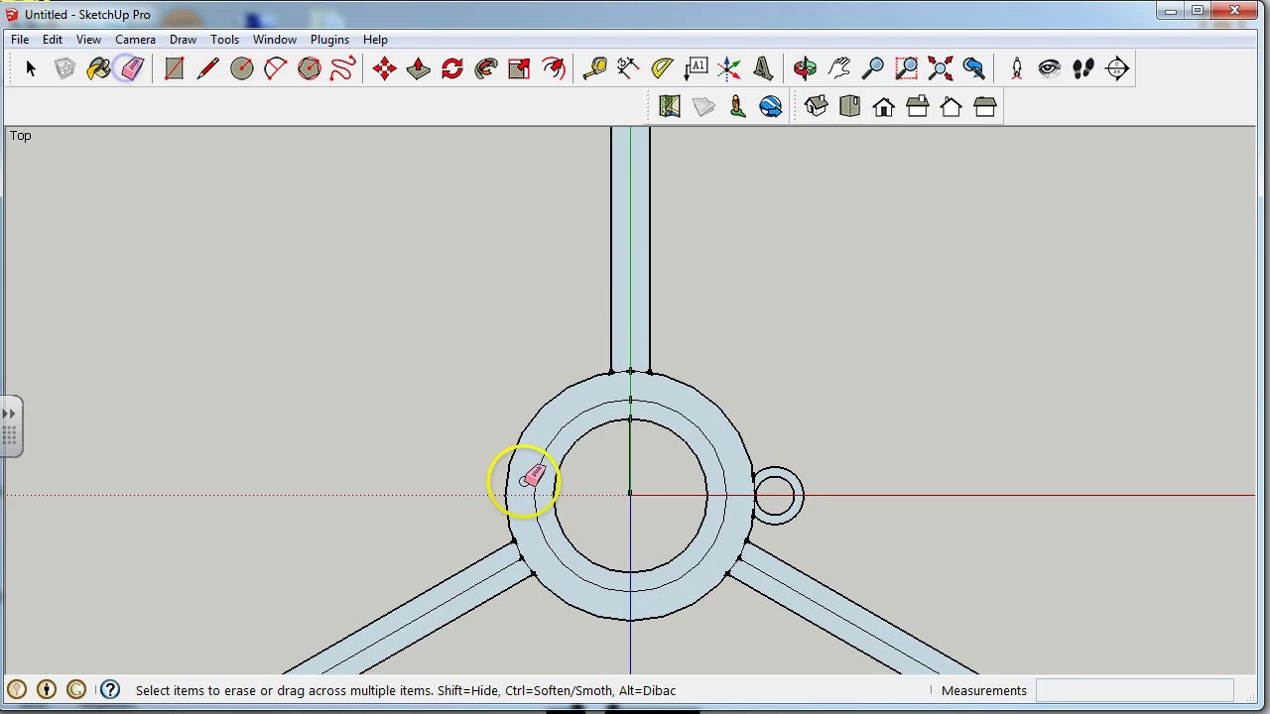
pyautogui.scroll(2, 526, 481)
pyautogui.click(516, 583)
pyautogui.click(660, 309)
pyautogui.click(692, 318)
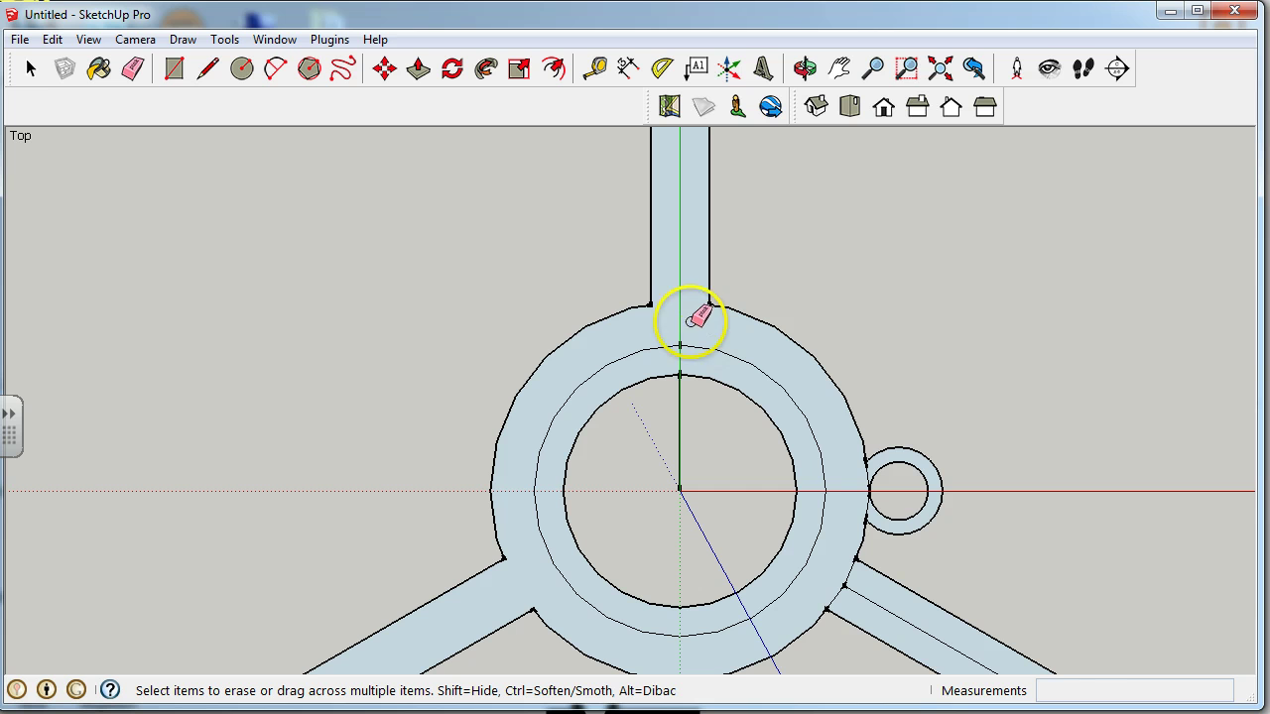
pyautogui.scroll(-2, 787, 340)
pyautogui.scroll(4, 842, 509)
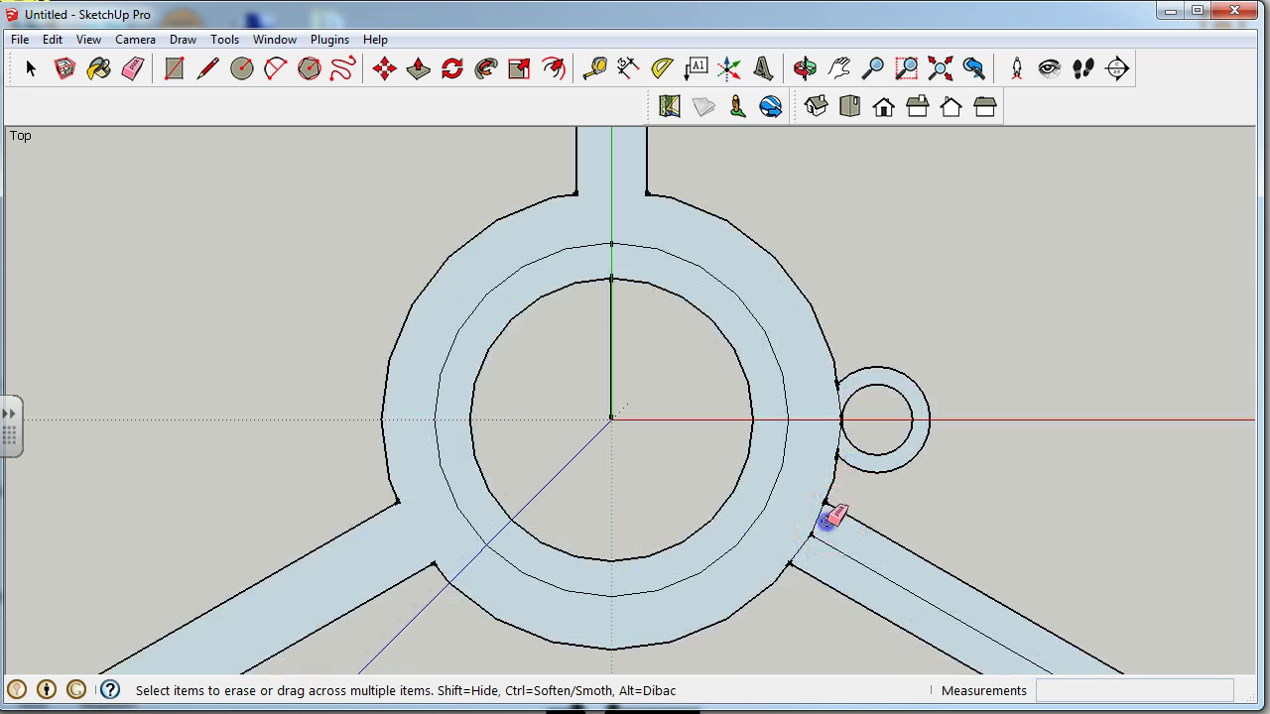
pyautogui.scroll(-2, 708, 411)
pyautogui.scroll(5, 793, 376)
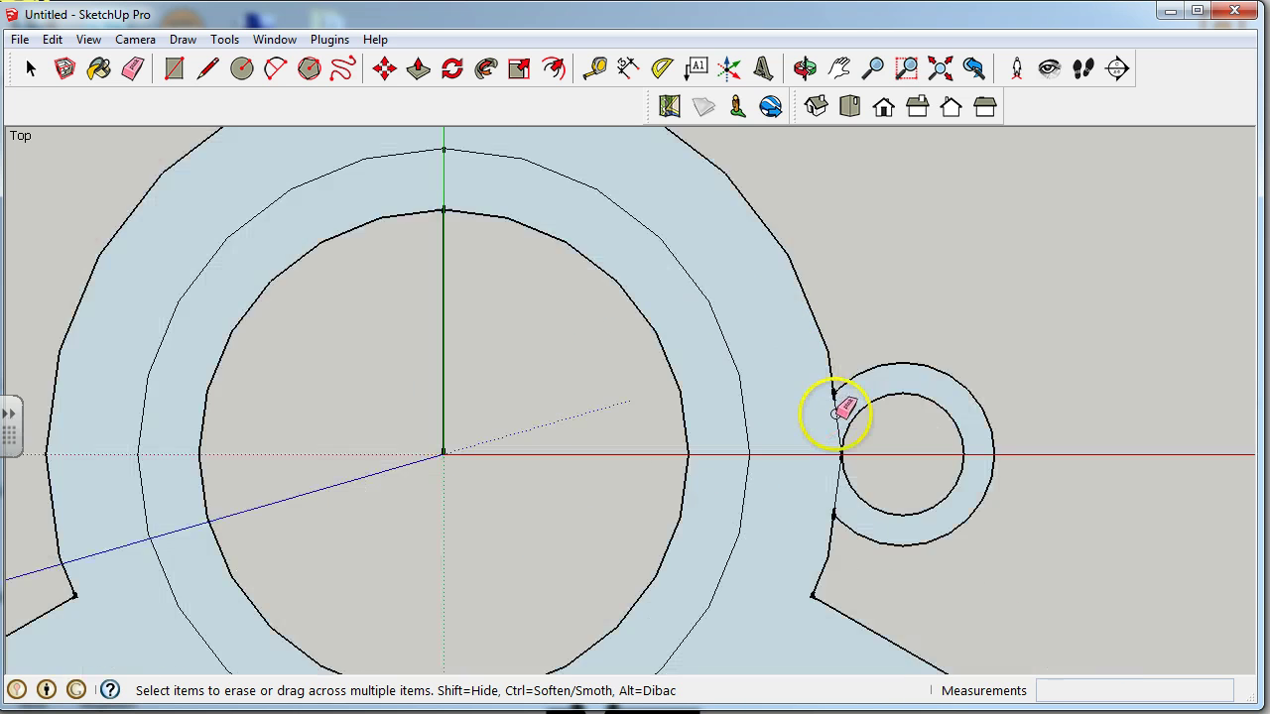
# Step: Erase the outer-circle segments separating the small ring from the large ring's face
pyautogui.click(829, 417)
pyautogui.moveTo(839, 481); pyautogui.dragTo(837, 488)
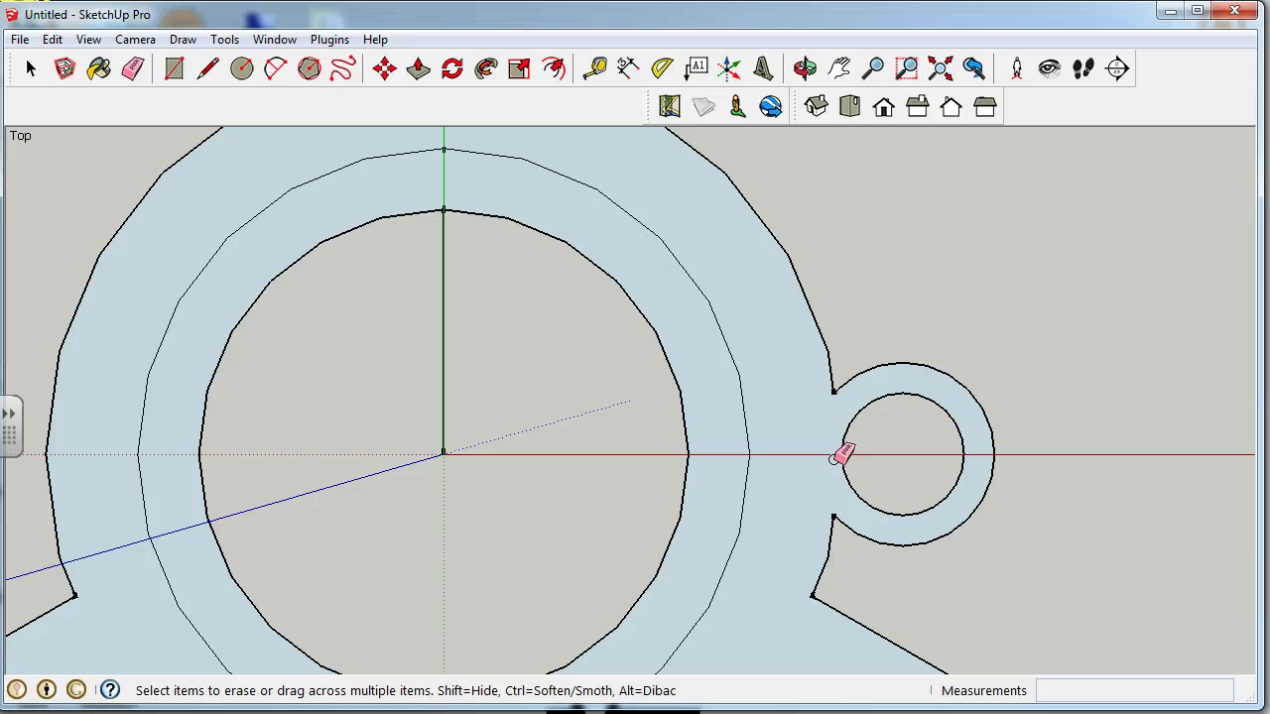
pyautogui.scroll(-3, 863, 319)
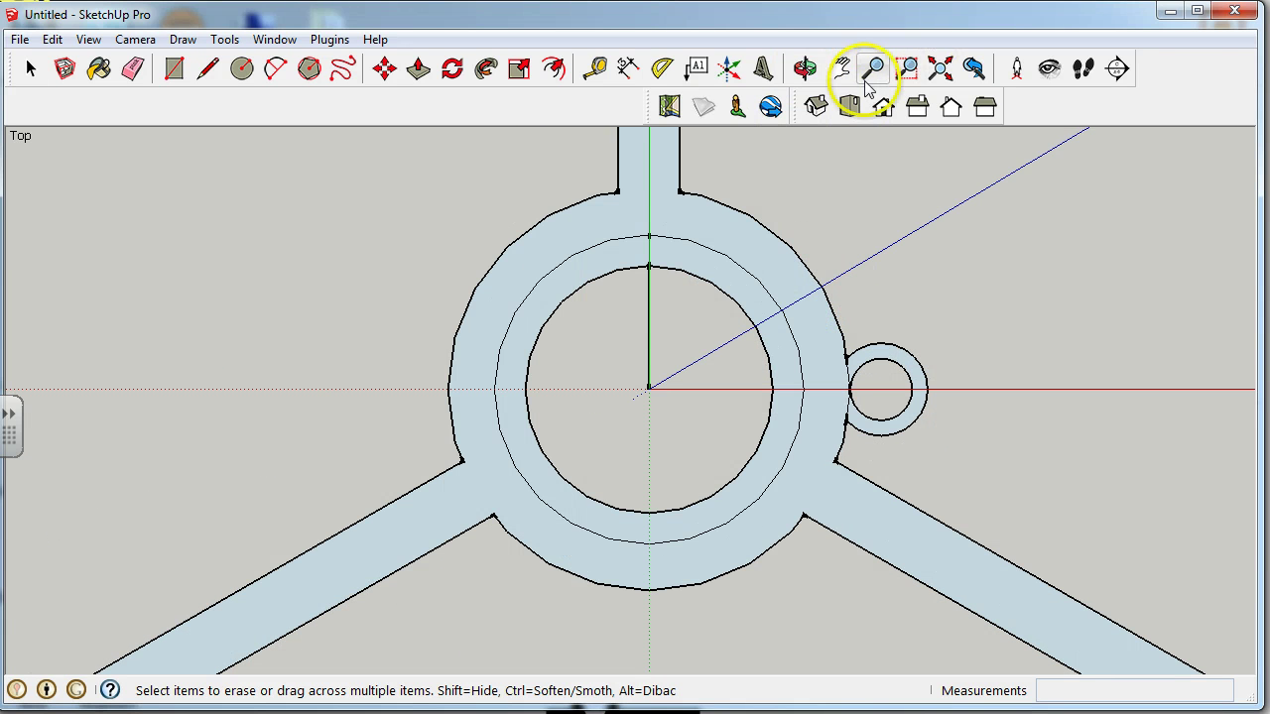
# Step: Extrude the narrow ring between the two inner circles up 3 mm
pyautogui.click(814, 106)
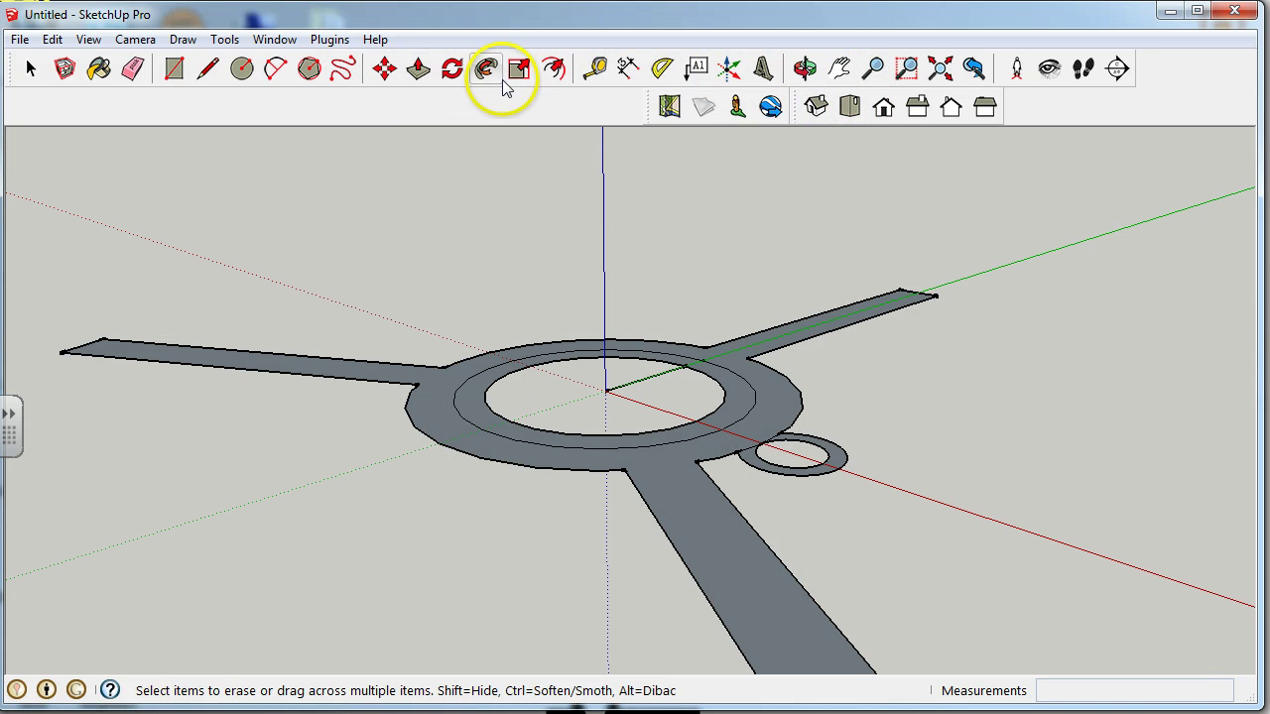
pyautogui.click(417, 69)
pyautogui.moveTo(467, 411); pyautogui.dragTo(482, 360)
pyautogui.write('3')
pyautogui.press('Return')
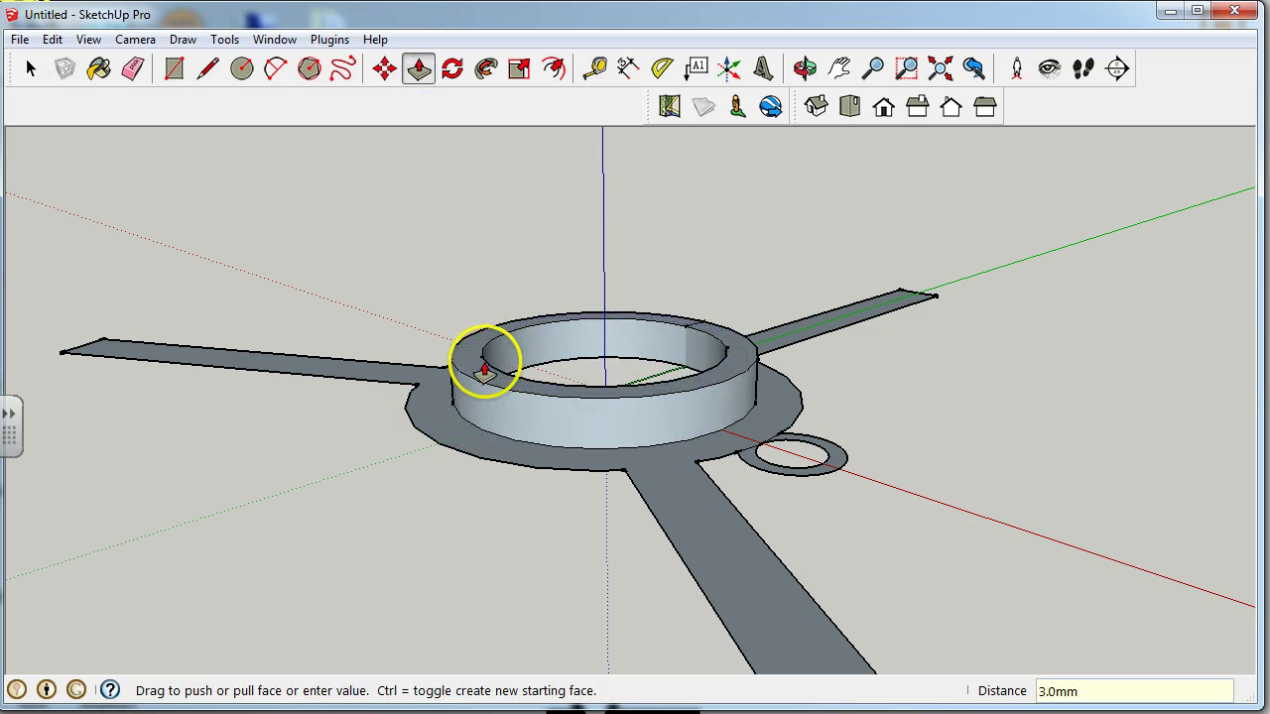
# Step: Raise the outer ring face with its arms 3 mm, level with the inner ring, and extrude it a further 27 mm
pyautogui.doubleClick(470, 450)
pyautogui.moveTo(445, 350); pyautogui.dragTo(453, 253)
pyautogui.write('2')
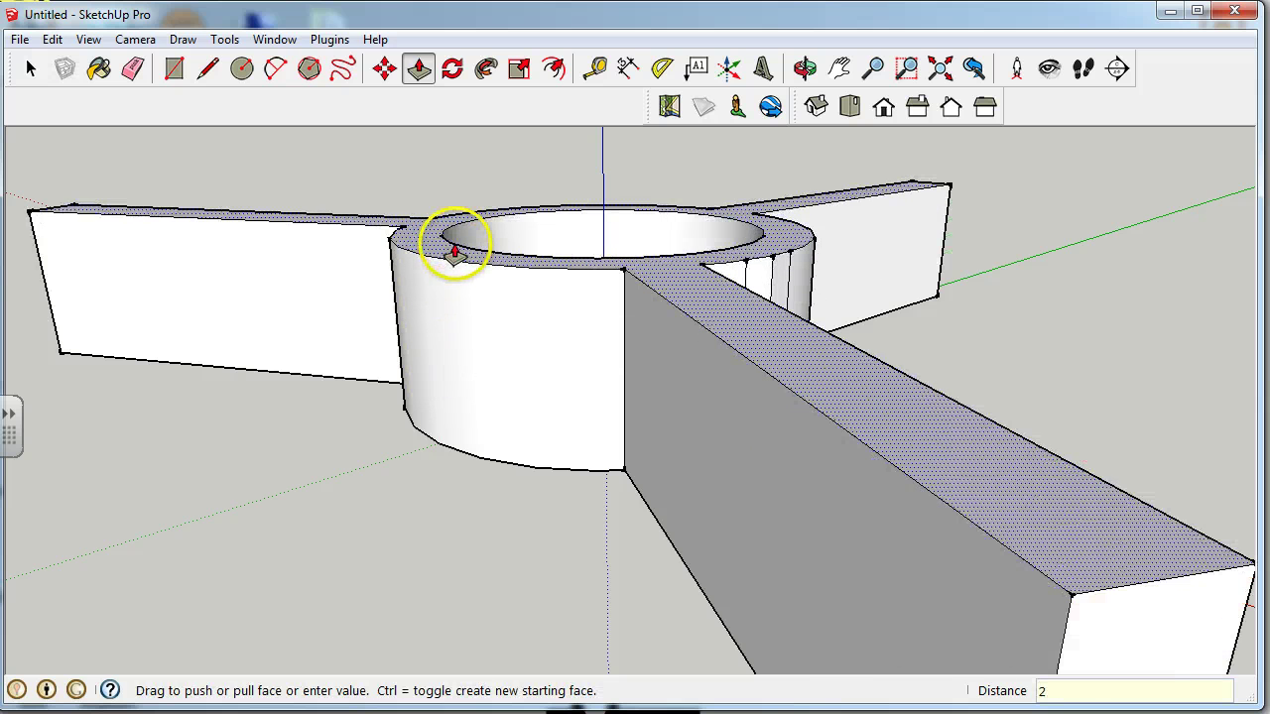
pyautogui.write('7')
pyautogui.press('Return')
pyautogui.scroll(-5, 481, 436)
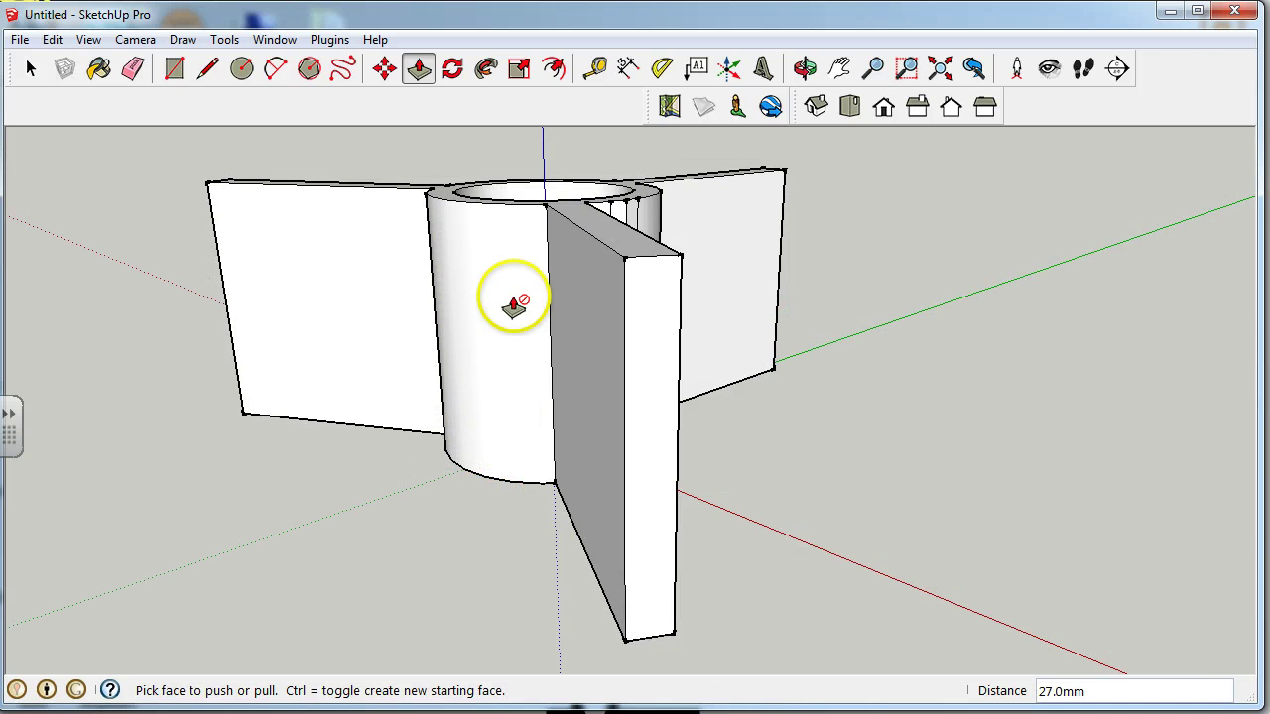
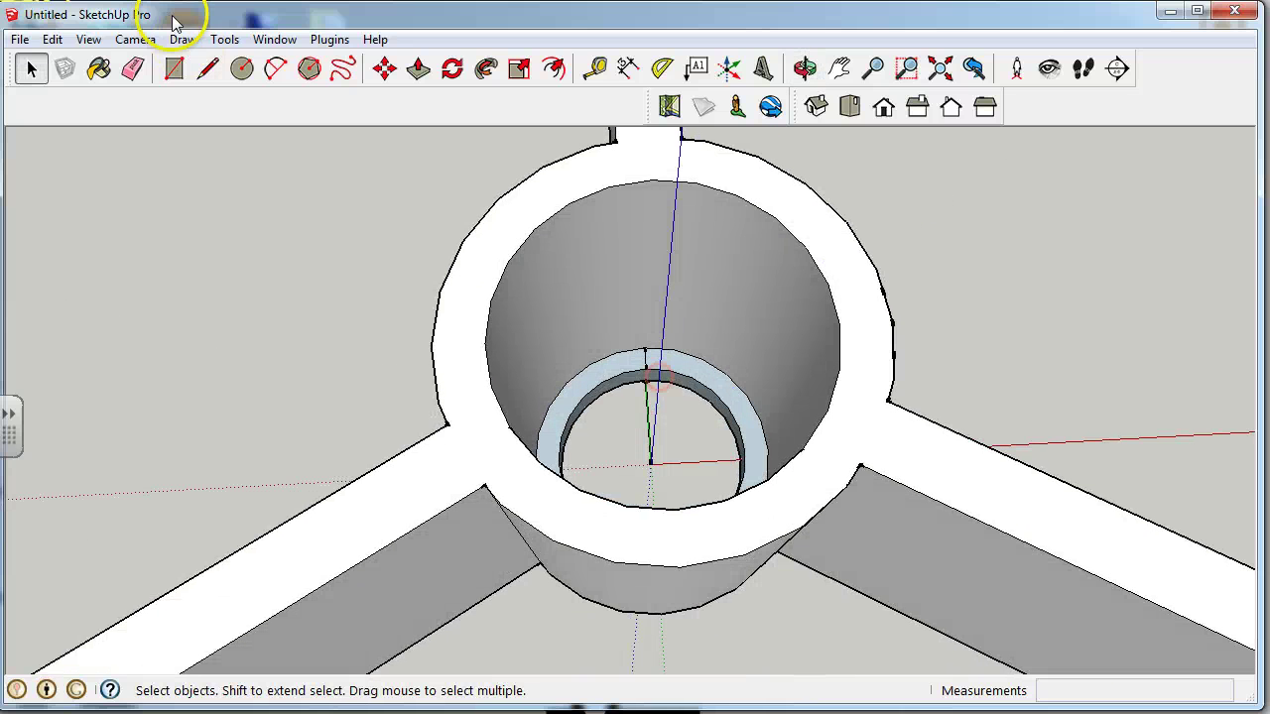
# Step: Draw a vertical line from the origin up the blue axis to the height of the arms' upper edges
pyautogui.click(208, 68)
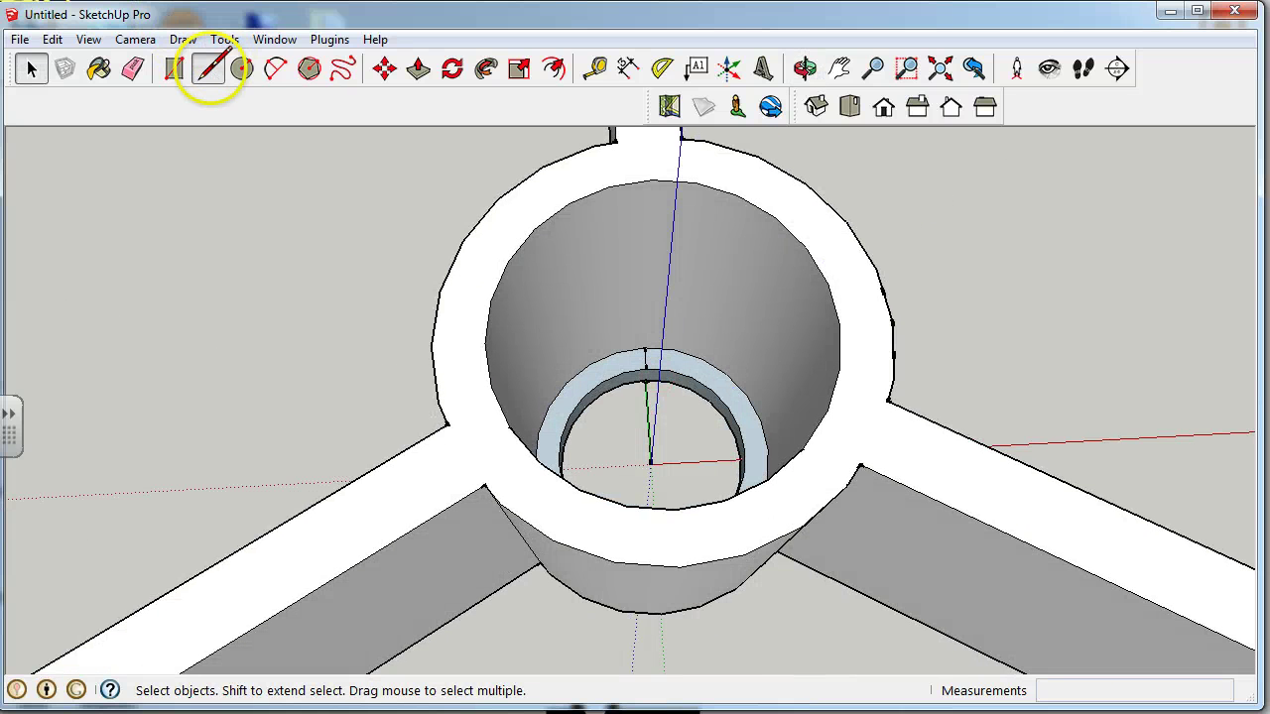
pyautogui.click(649, 464)
pyautogui.moveTo(650, 463); pyautogui.dragTo(743, 453, button='middle')
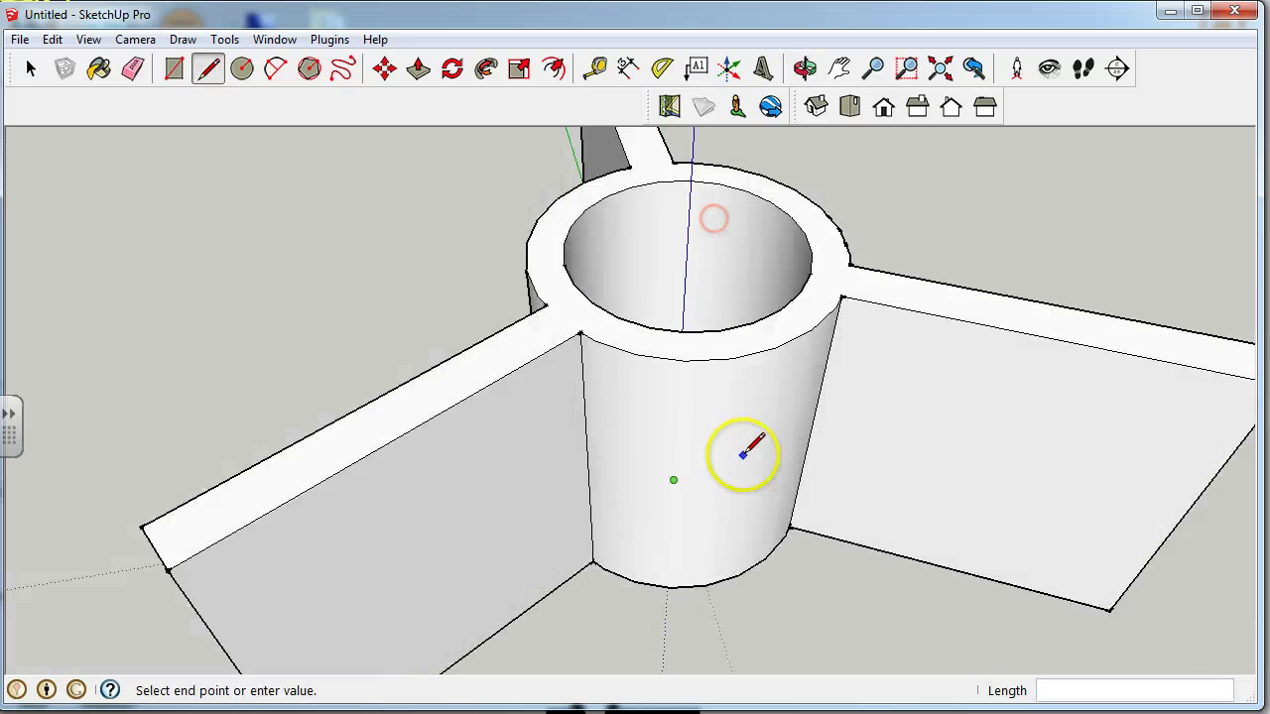
pyautogui.scroll(-2, 744, 416)
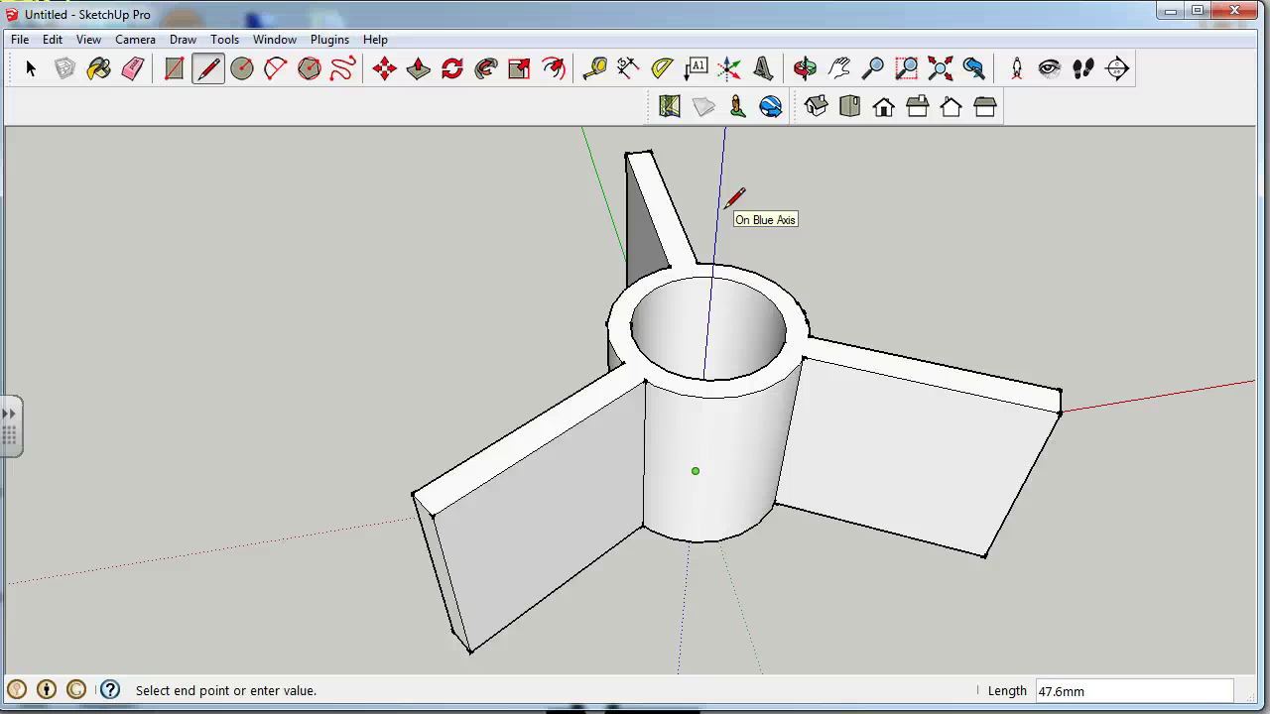
pyautogui.moveTo(733, 202); pyautogui.dragTo(756, 312, button='middle')
pyautogui.click(948, 367)
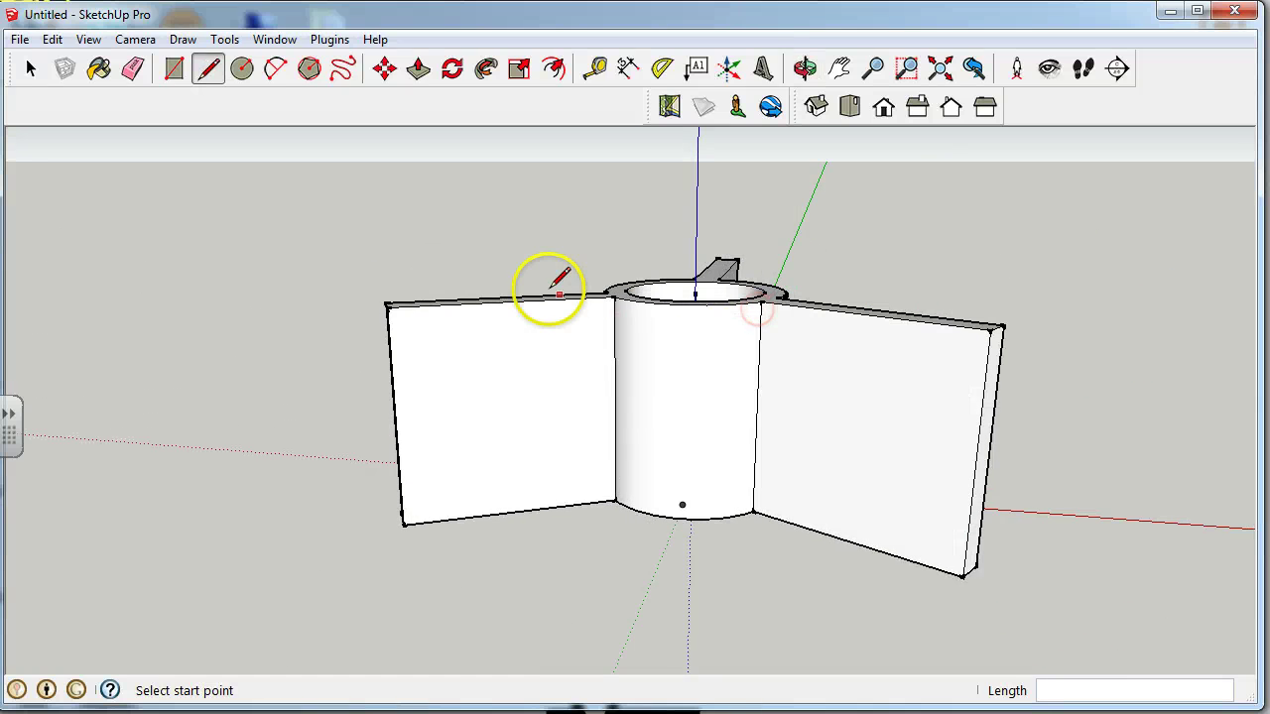
pyautogui.scroll(3, 612, 300)
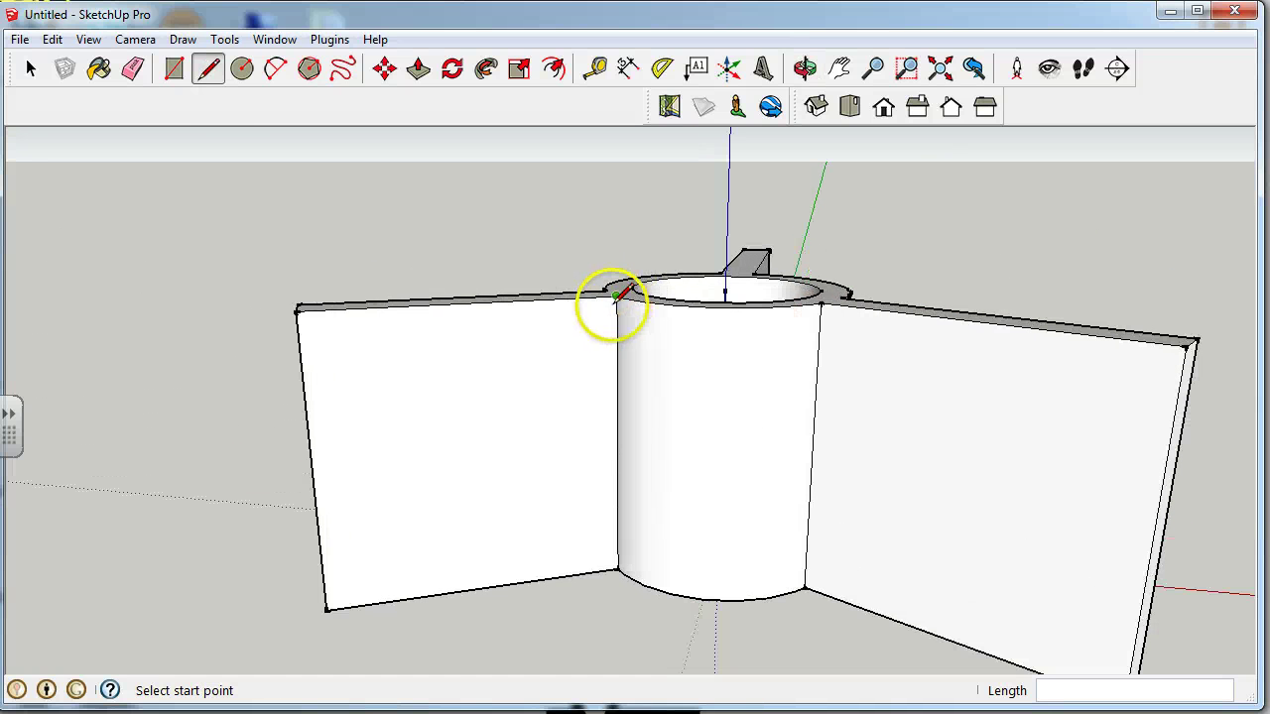
pyautogui.click(276, 68)
pyautogui.click(615, 296)
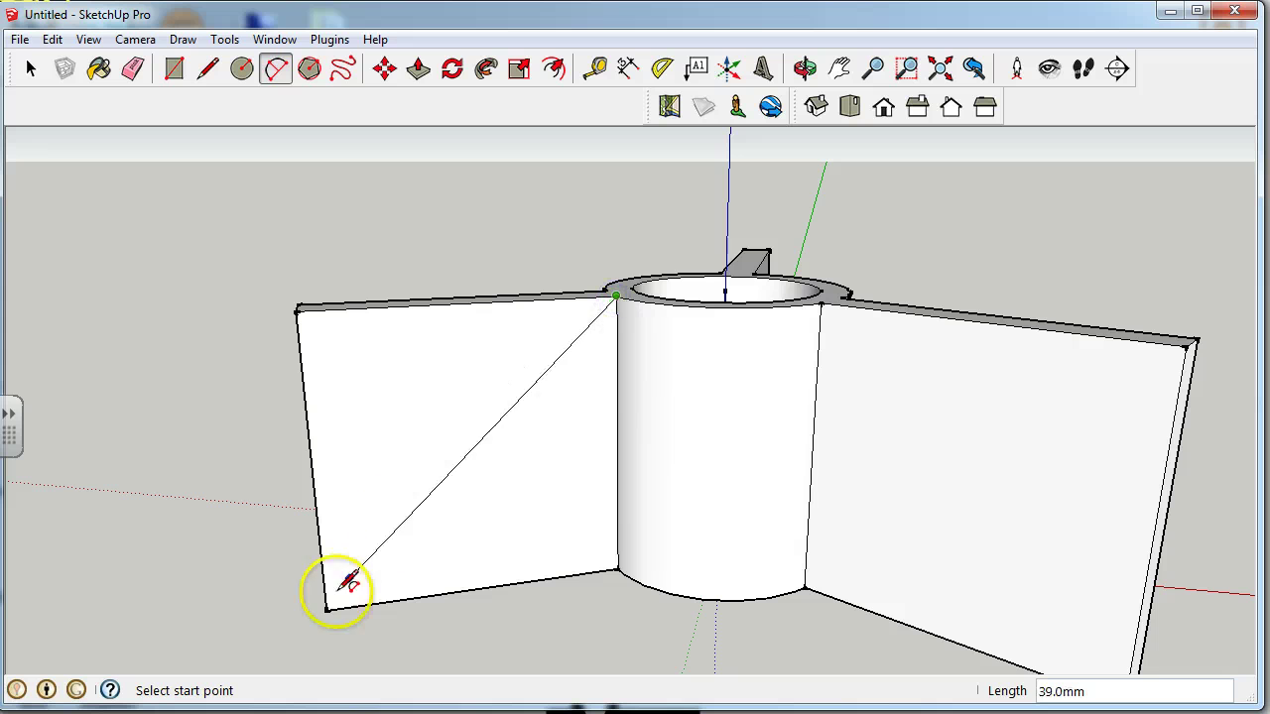
pyautogui.click(326, 610)
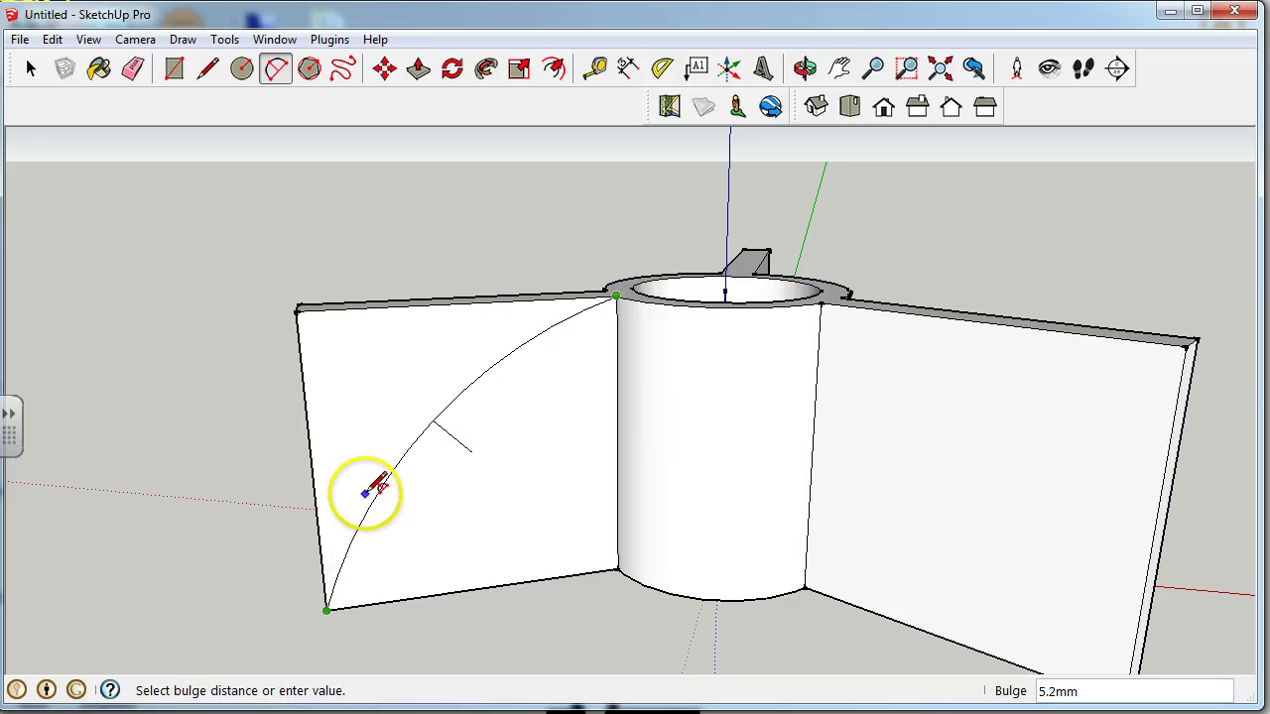
pyautogui.press('Escape')
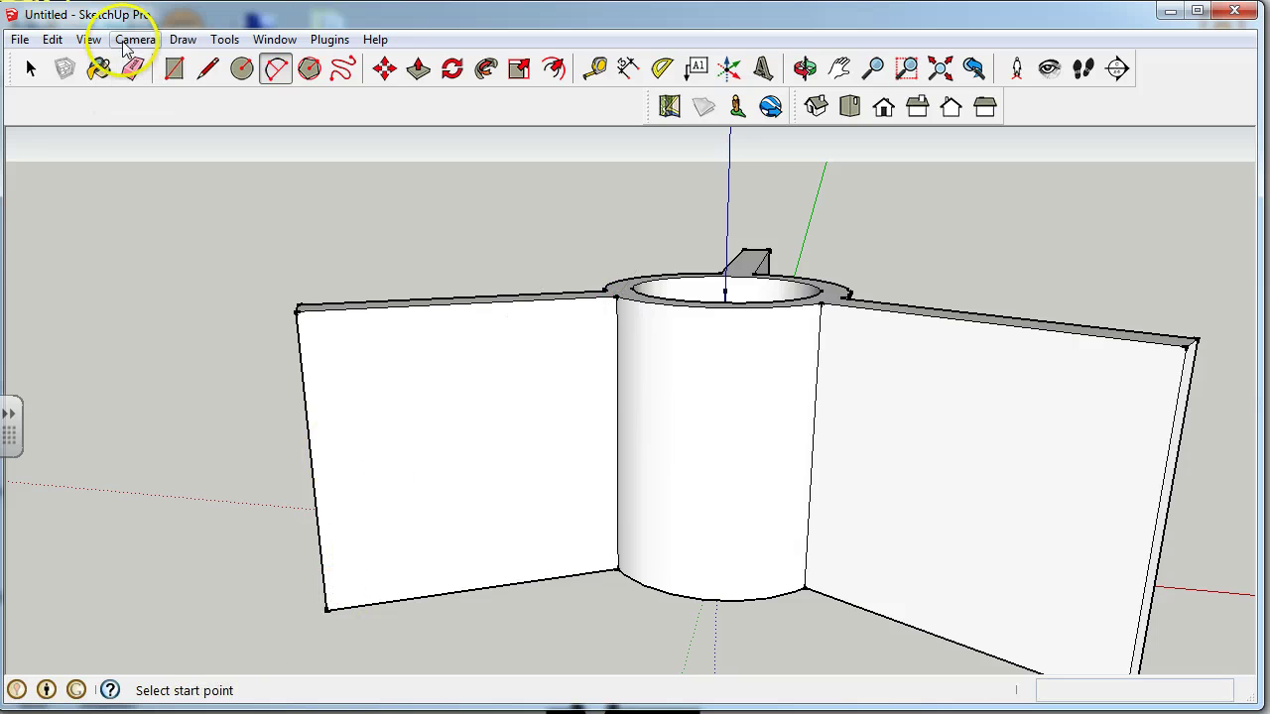
# Step: Draw a diagonal line across one arm's side face from its upper inner corner to its lower outer corner
pyautogui.click(207, 67)
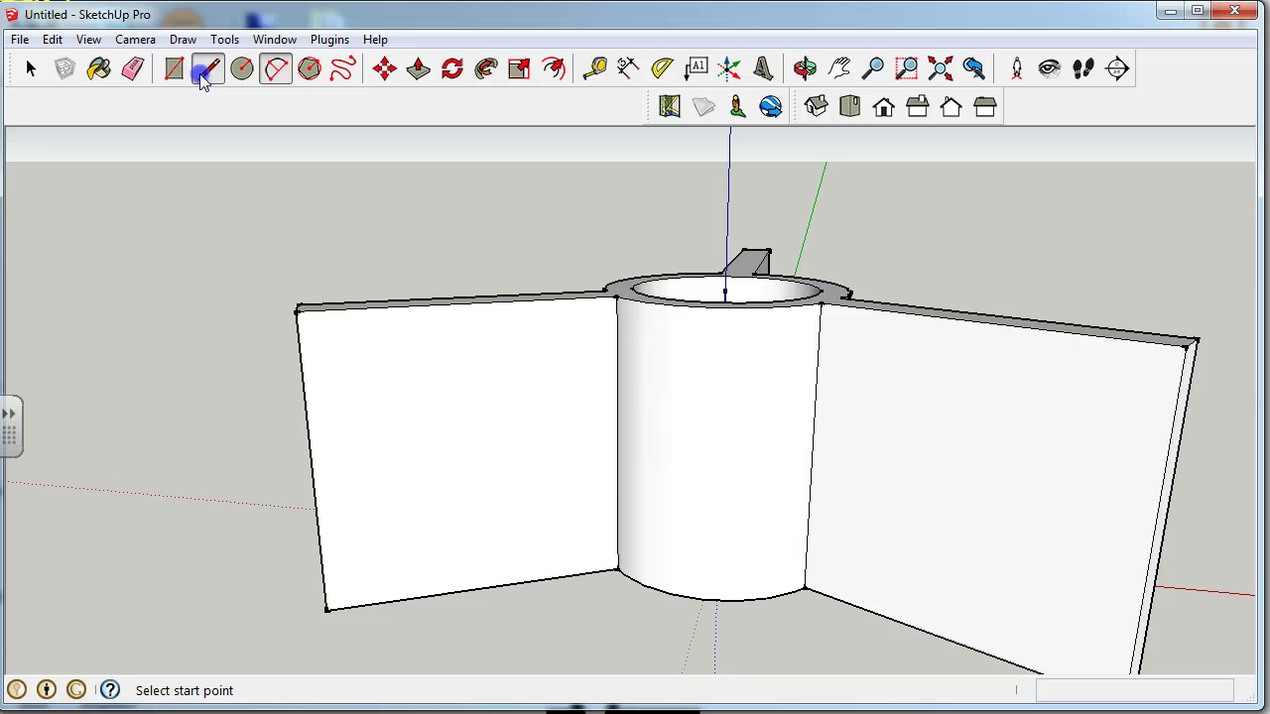
pyautogui.click(616, 295)
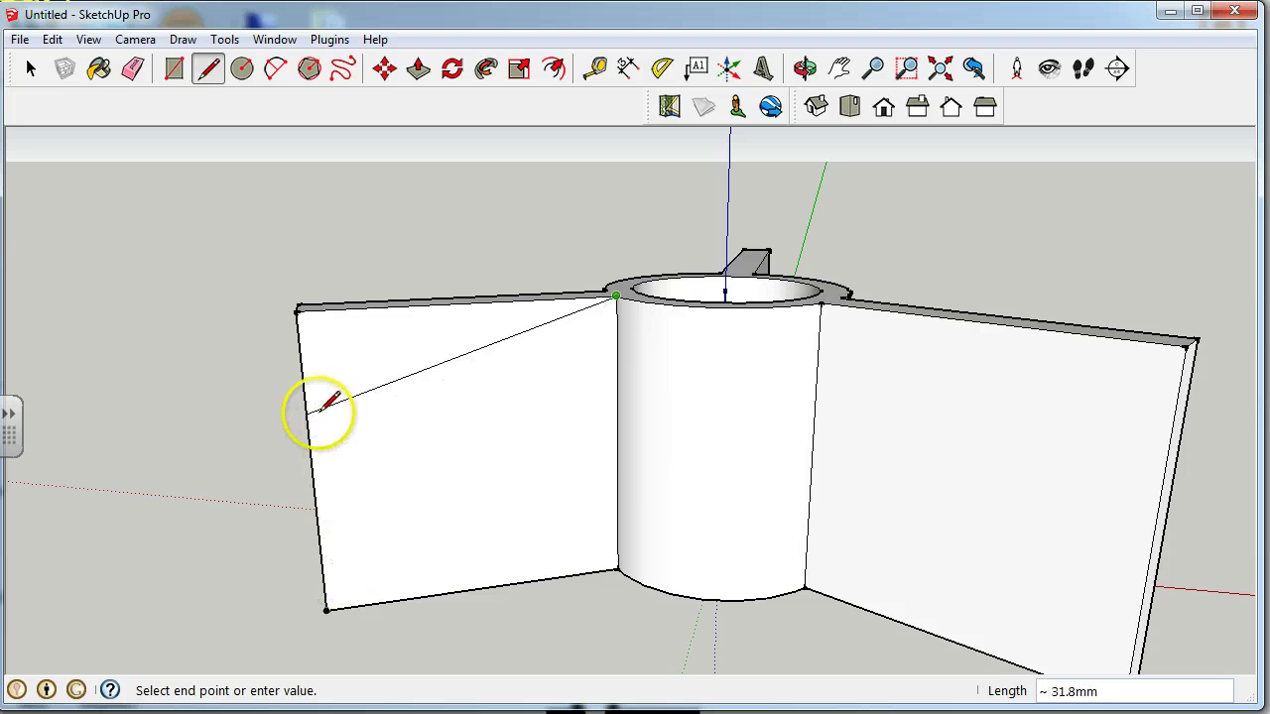
pyautogui.click(326, 608)
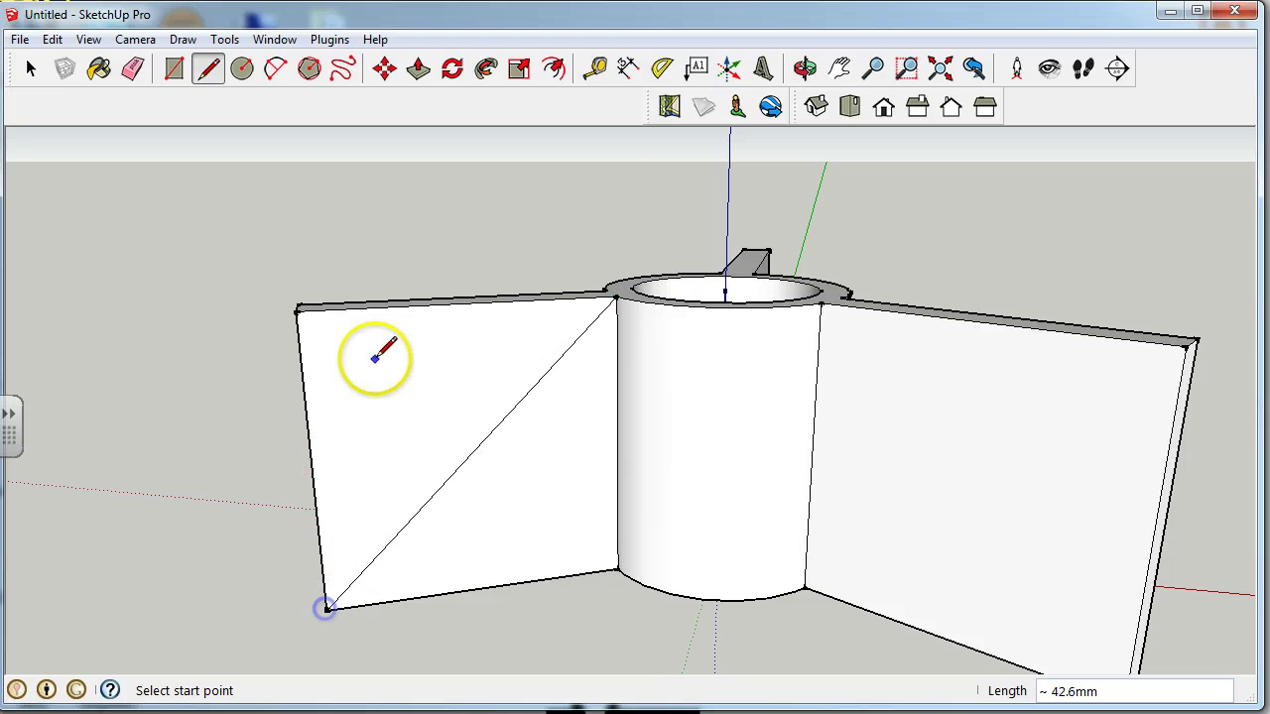
# Step: Draw a diagonal line on each of the two remaining arms' side faces, from upper inner corner to lower outer corner
pyautogui.moveTo(376, 360); pyautogui.dragTo(888, 425, button='middle')
pyautogui.click(686, 327)
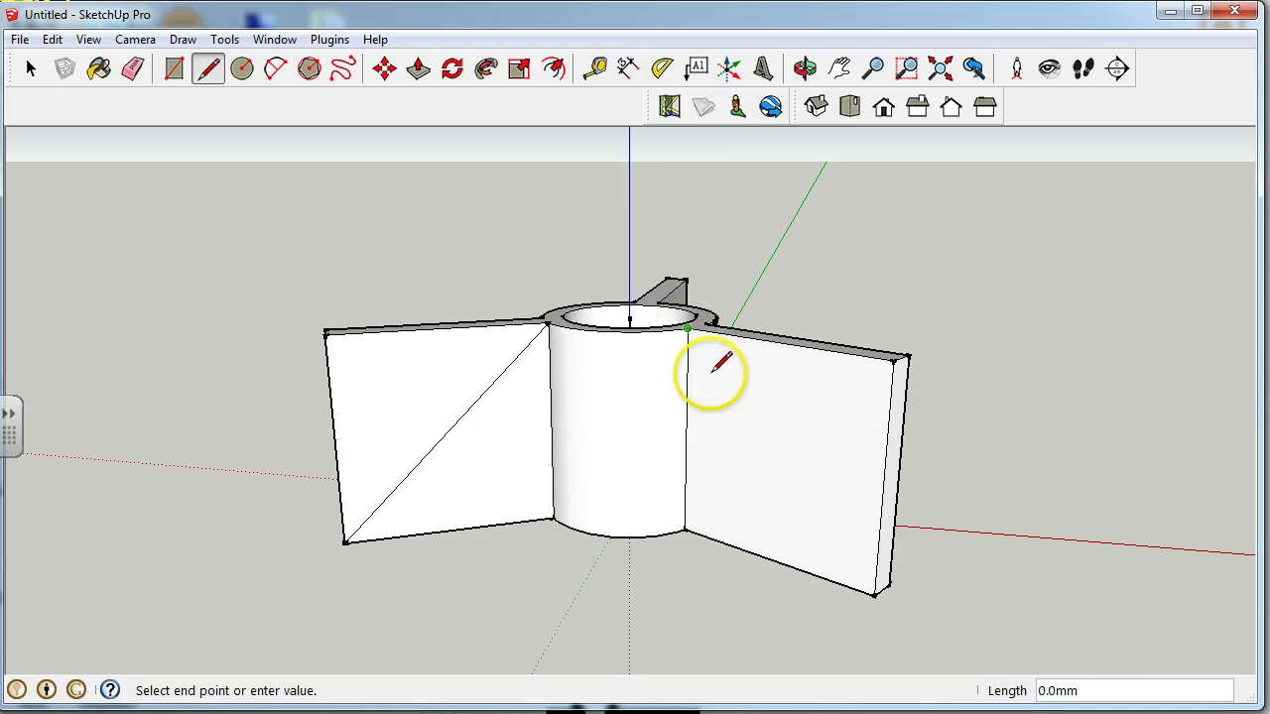
pyautogui.click(874, 595)
pyautogui.moveTo(850, 406)
pyautogui.mouseDown(button='middle')
pyautogui.moveTo(685, 397)
pyautogui.moveTo(681, 346)
pyautogui.mouseUp(button='middle')
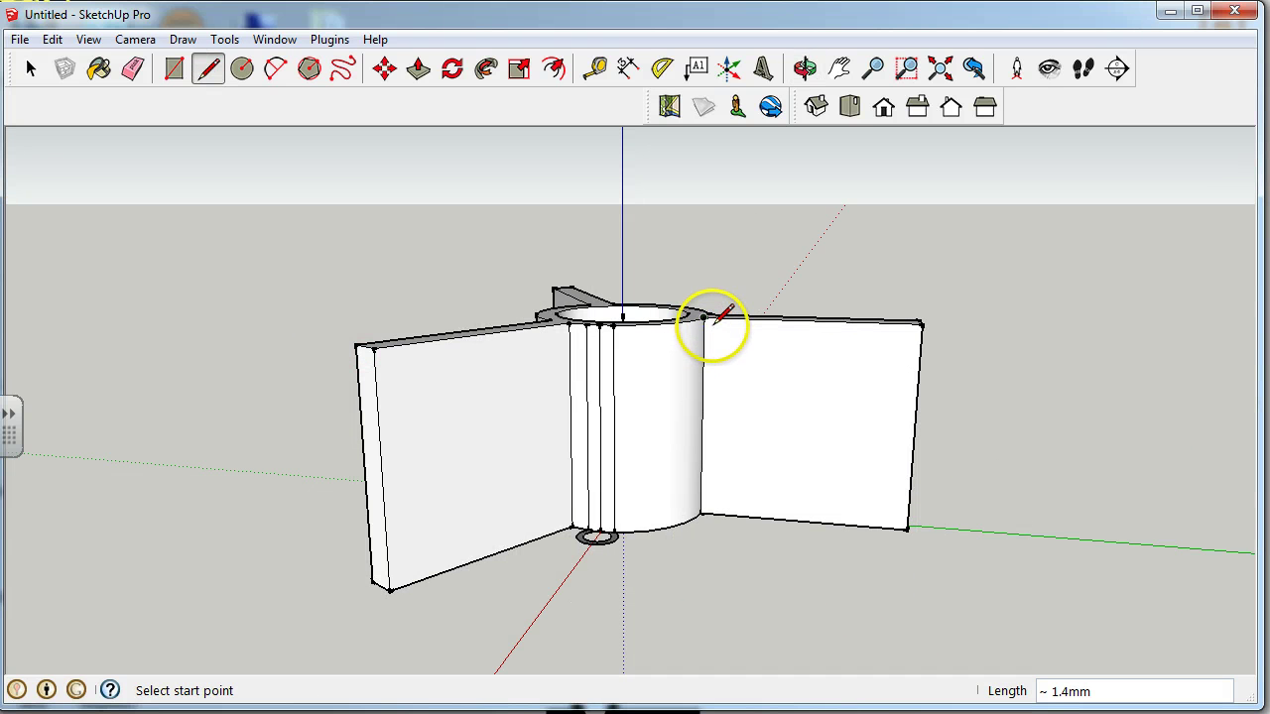
pyautogui.click(710, 323)
pyautogui.click(913, 519)
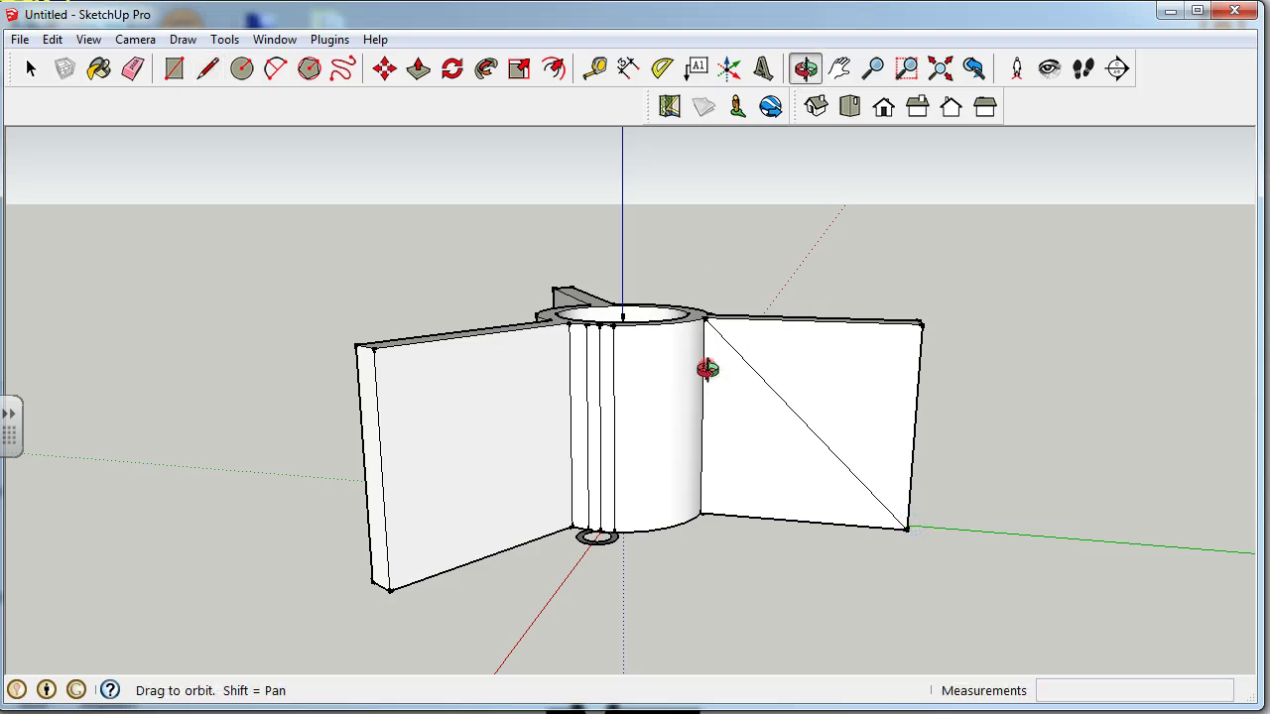
# Step: Push the upper triangle of two arms' side faces 4 mm through the full thickness, leaving sloped triangular fins
pyautogui.moveTo(708, 368); pyautogui.dragTo(704, 404, button='middle')
pyautogui.click(421, 66)
pyautogui.click(844, 425)
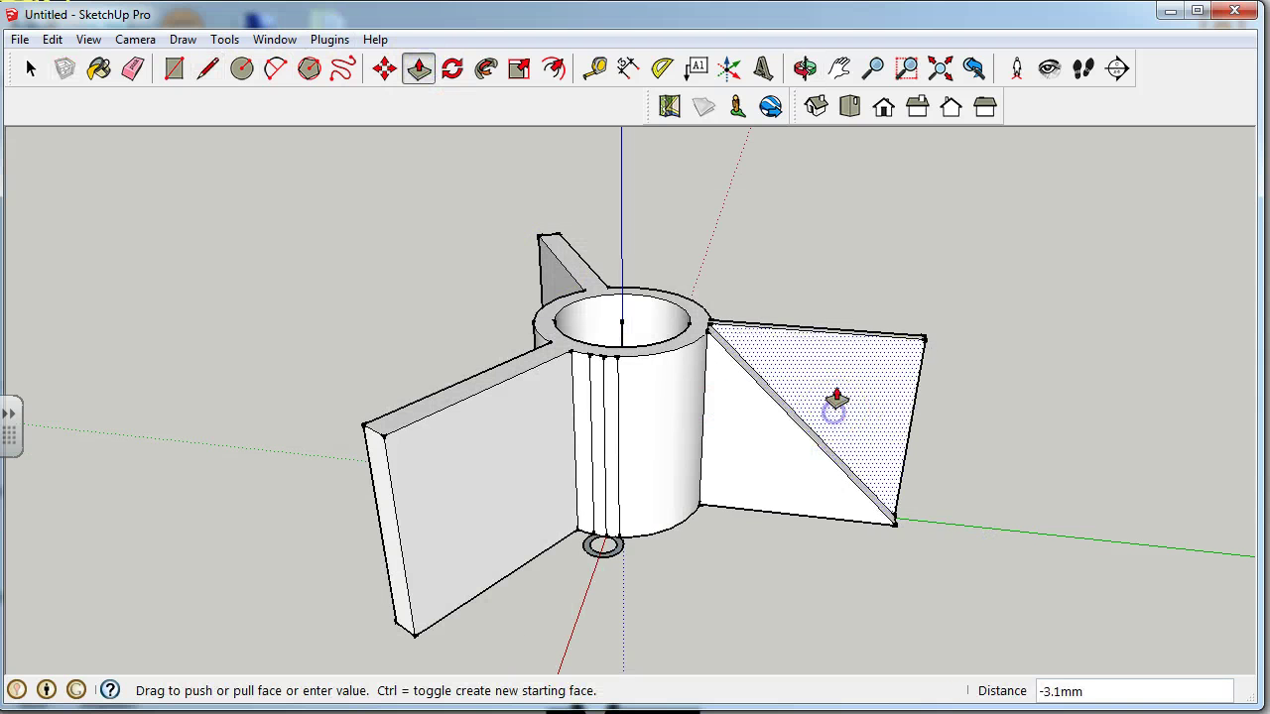
pyautogui.click(836, 387)
pyautogui.click(533, 440)
pyautogui.click(462, 467)
pyautogui.moveTo(462, 467); pyautogui.dragTo(876, 445, button='middle')
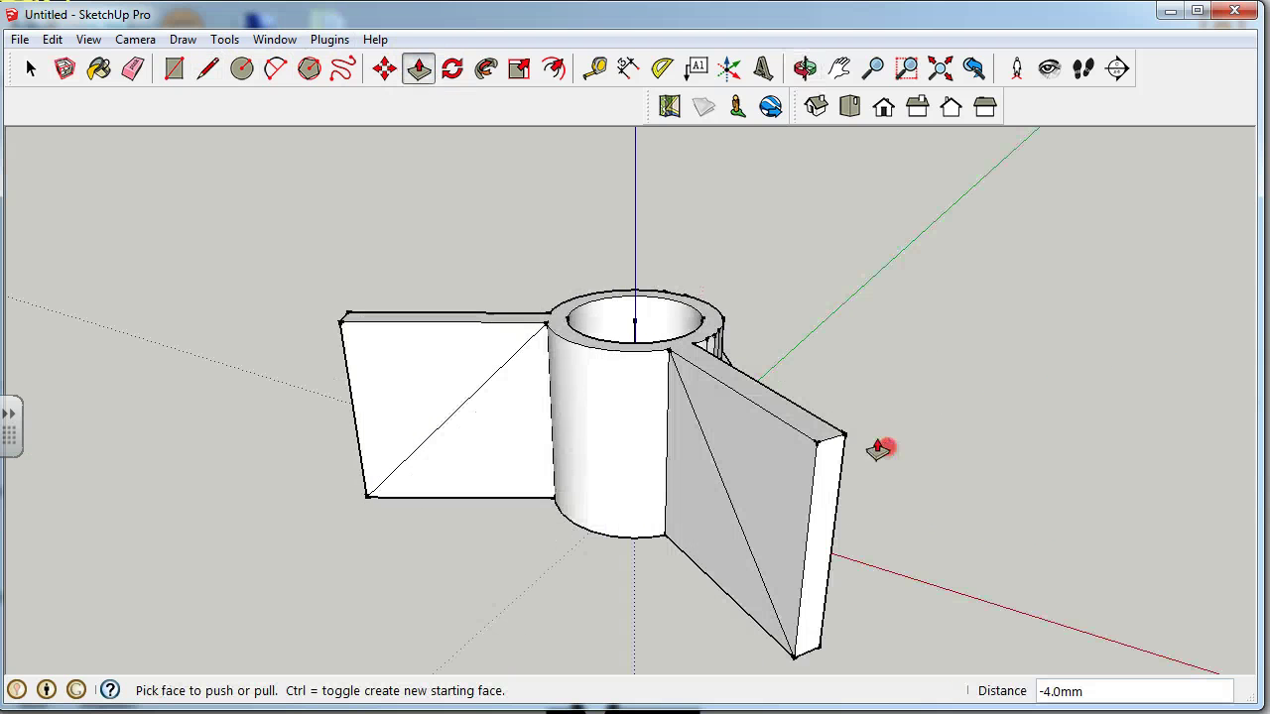
pyautogui.click(399, 384)
pyautogui.click(394, 329)
# Step: Push the last arm's upper triangle 4 mm through its thickness to form the third sloped fin
pyautogui.click(762, 477)
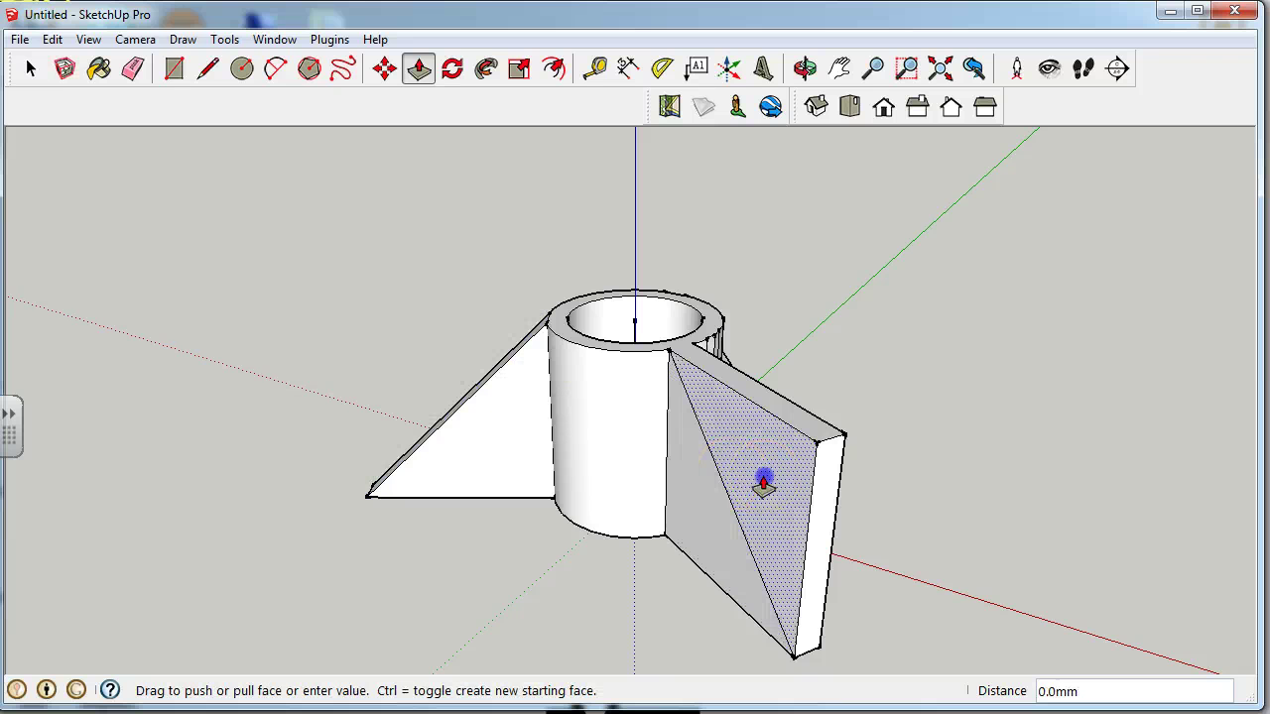
pyautogui.click(810, 467)
pyautogui.moveTo(703, 311); pyautogui.dragTo(906, 431, button='middle')
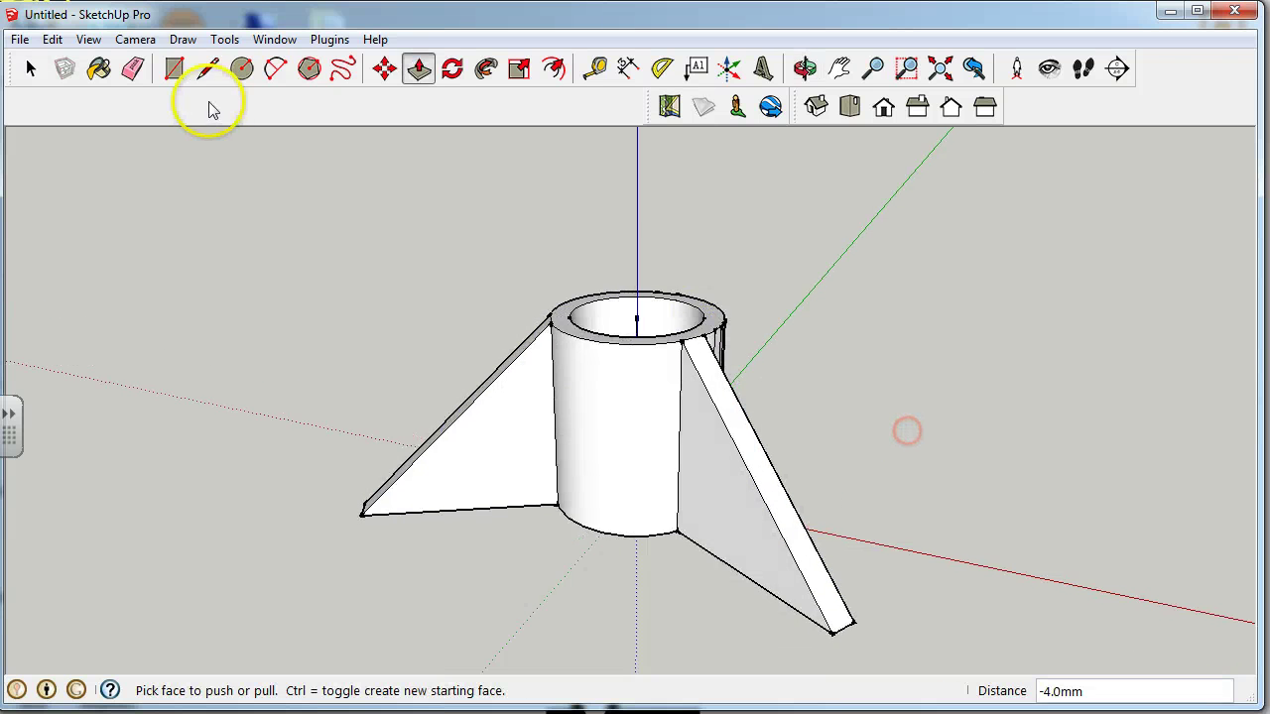
pyautogui.hotkey('ctrl', 'z')
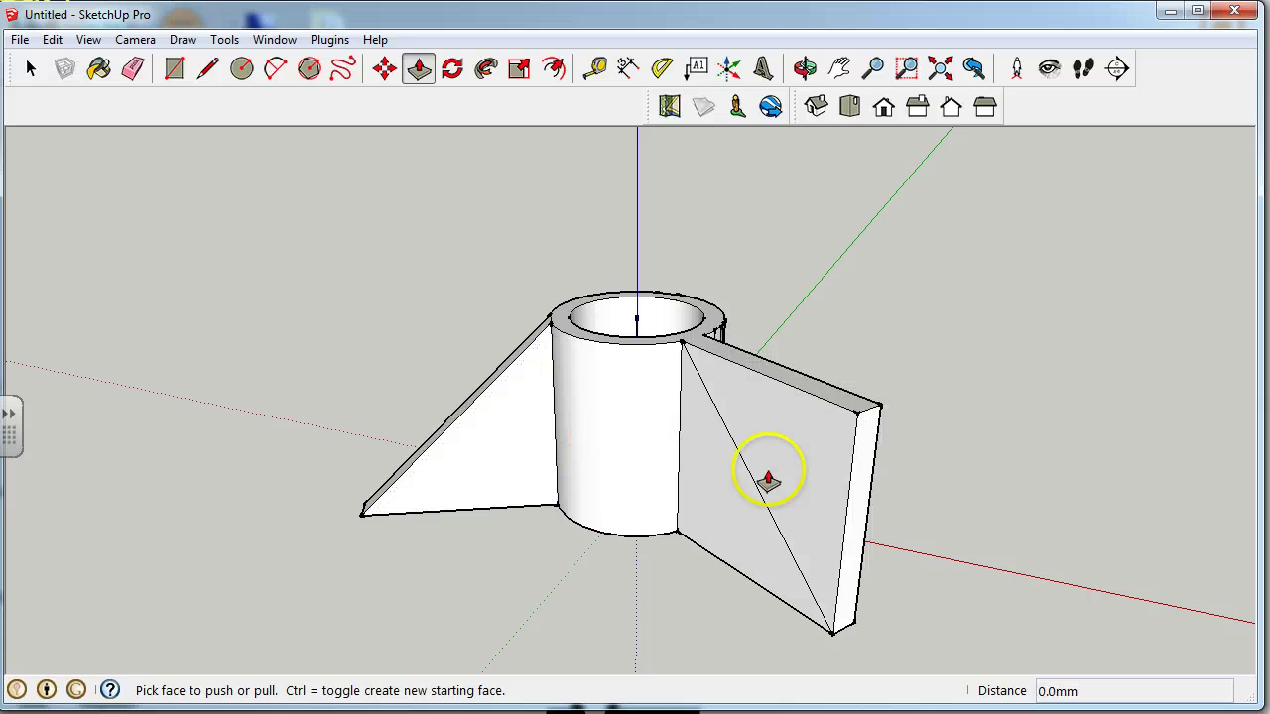
pyautogui.click(805, 462)
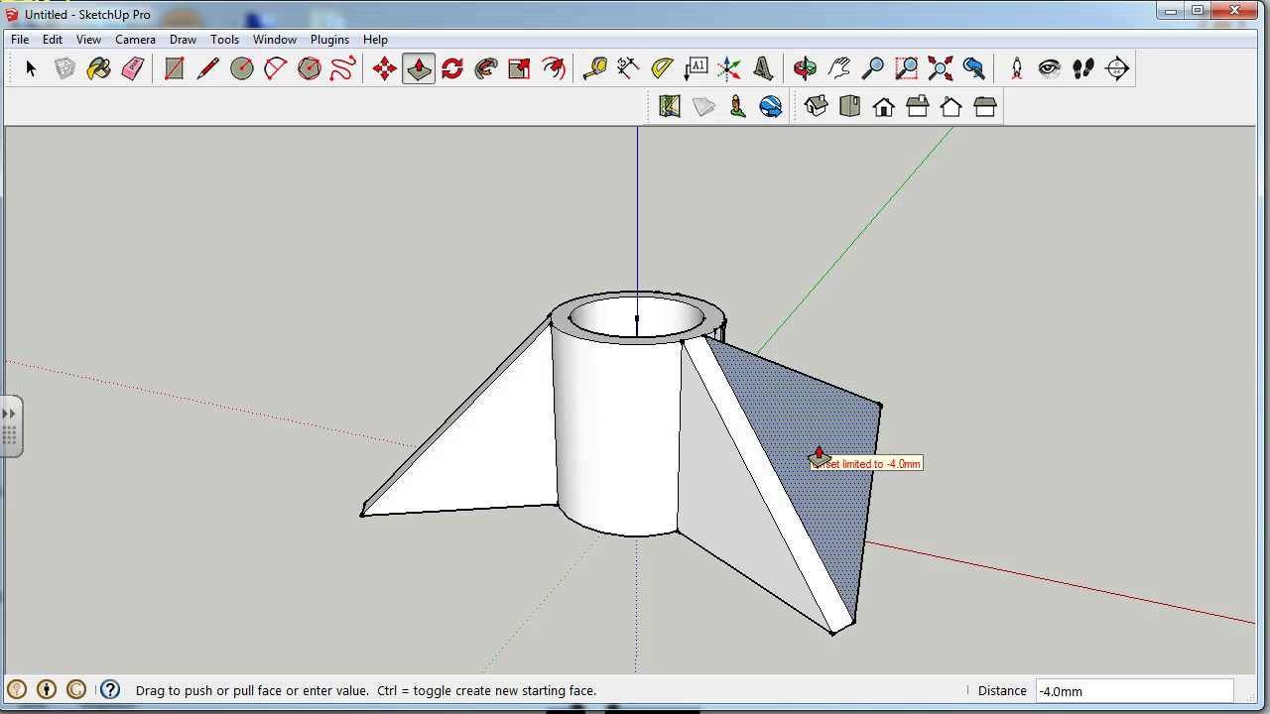
pyautogui.click(819, 456)
# Step: Extrude the small ring at the foot of the tube 3 mm upward
pyautogui.moveTo(842, 502); pyautogui.dragTo(525, 440, button='middle')
pyautogui.scroll(3, 575, 544)
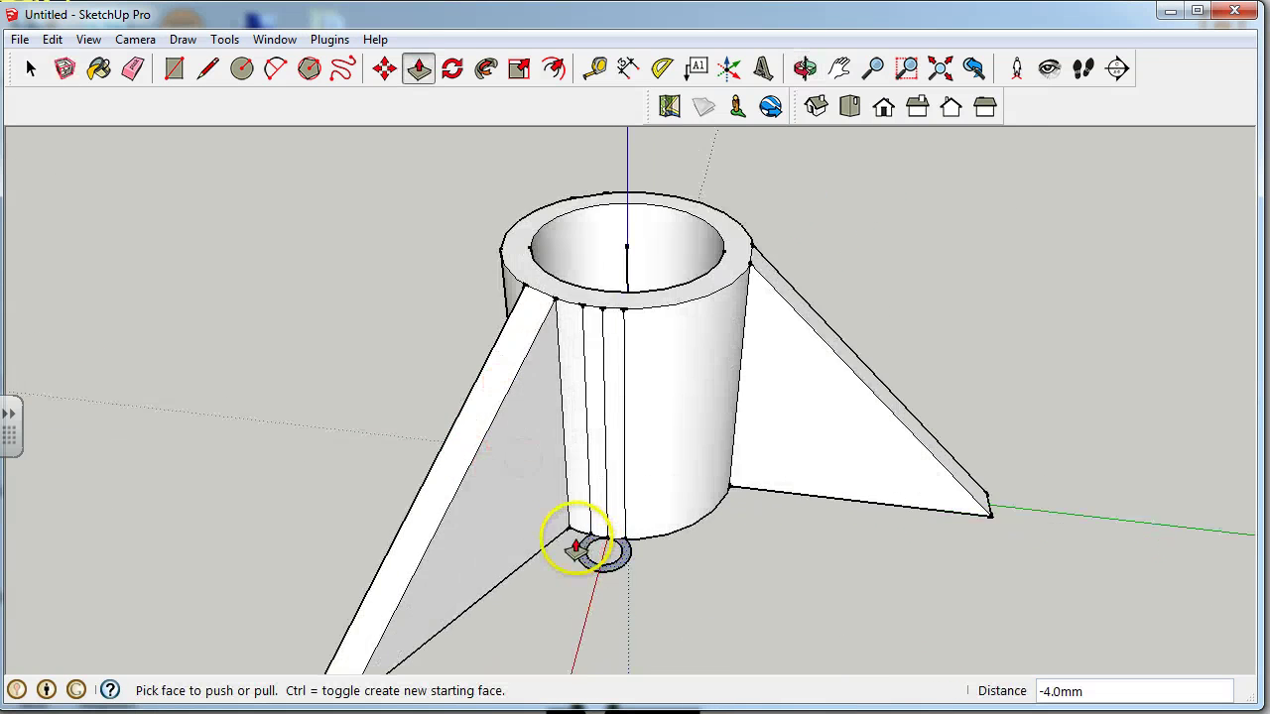
pyautogui.scroll(2, 622, 583)
pyautogui.scroll(3, 622, 583)
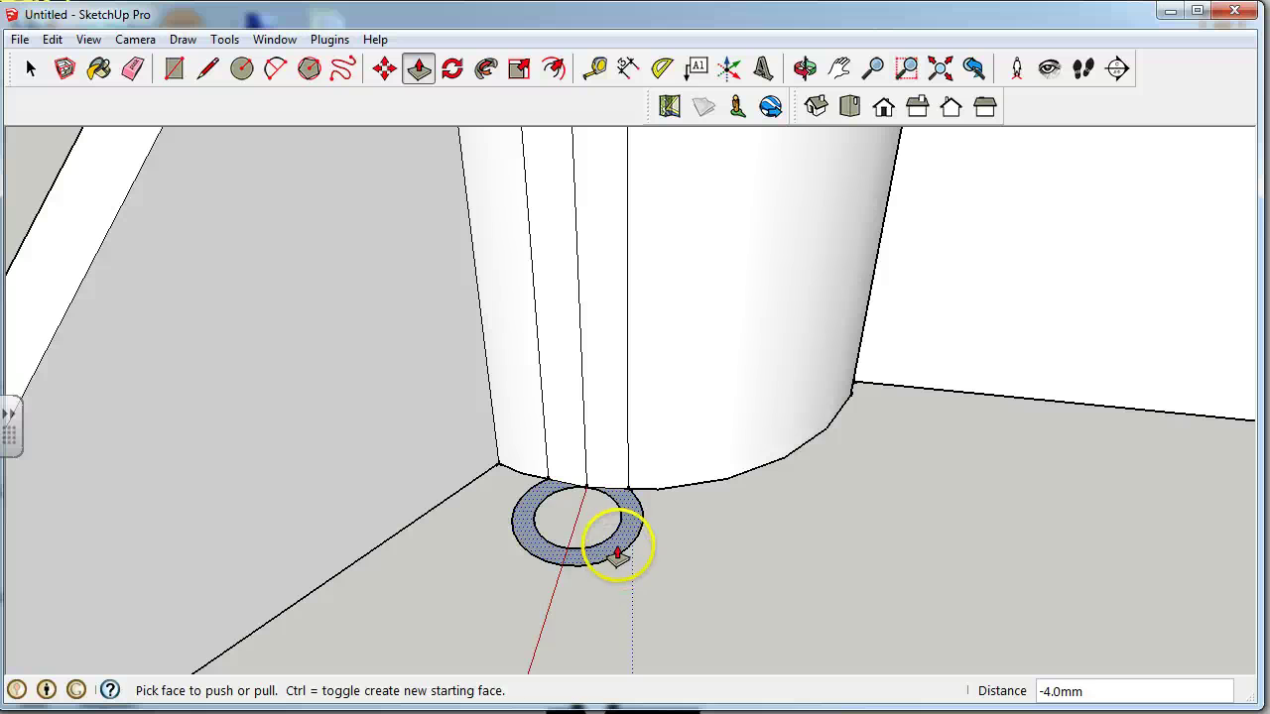
pyautogui.click(617, 553)
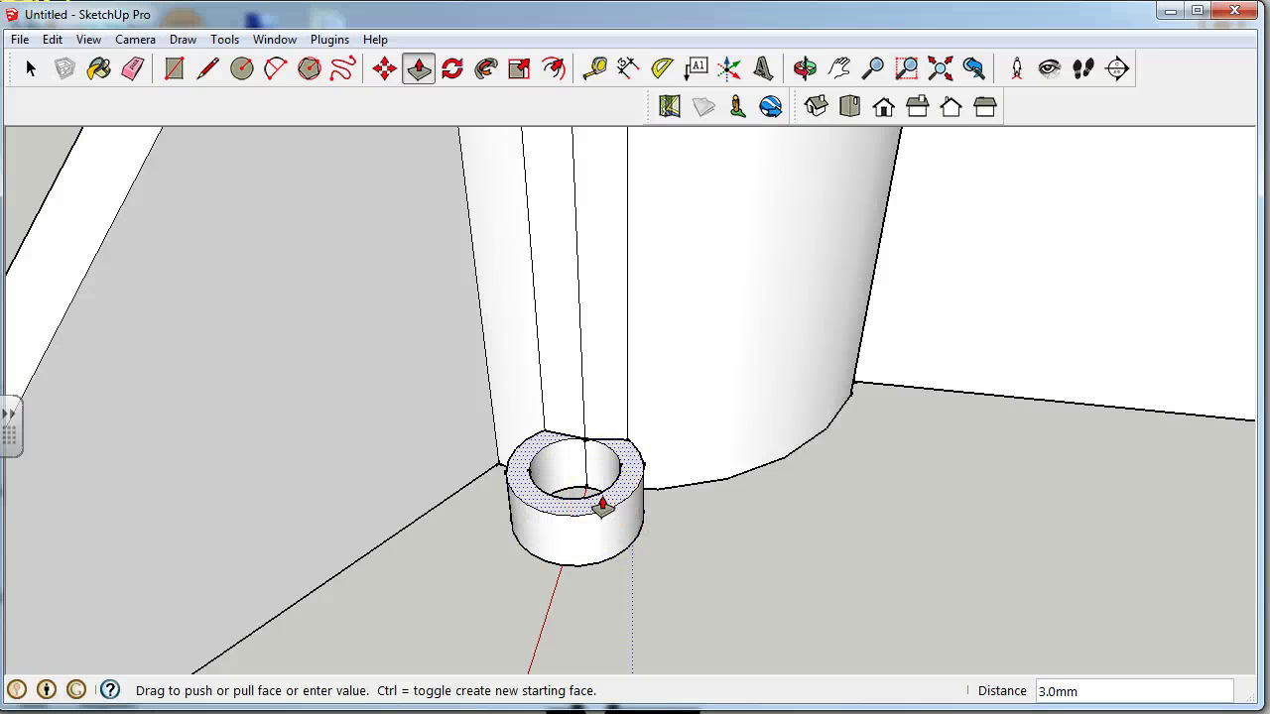
pyautogui.moveTo(602, 506); pyautogui.dragTo(919, 635)
pyautogui.press('Return')
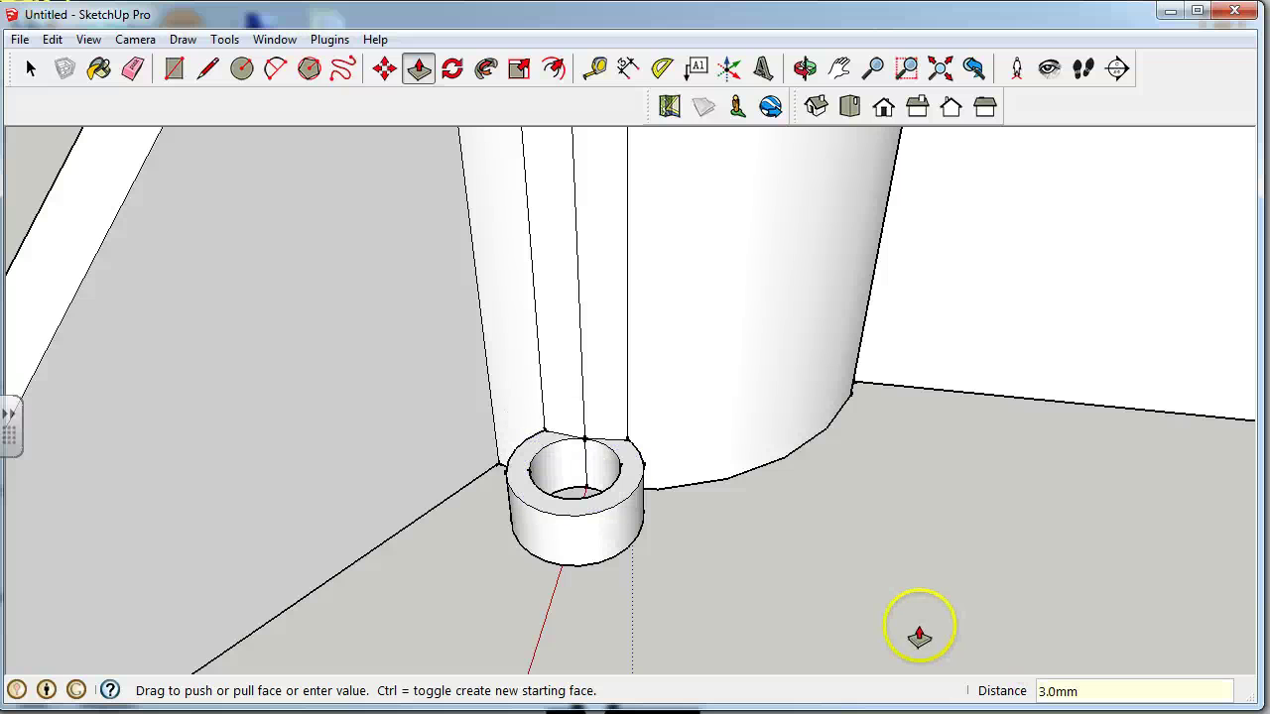
# Step: Examine the extruded side ring and the three fins from several angles
pyautogui.moveTo(897, 590); pyautogui.dragTo(1011, 573, button='middle')
pyautogui.scroll(-3, 873, 674)
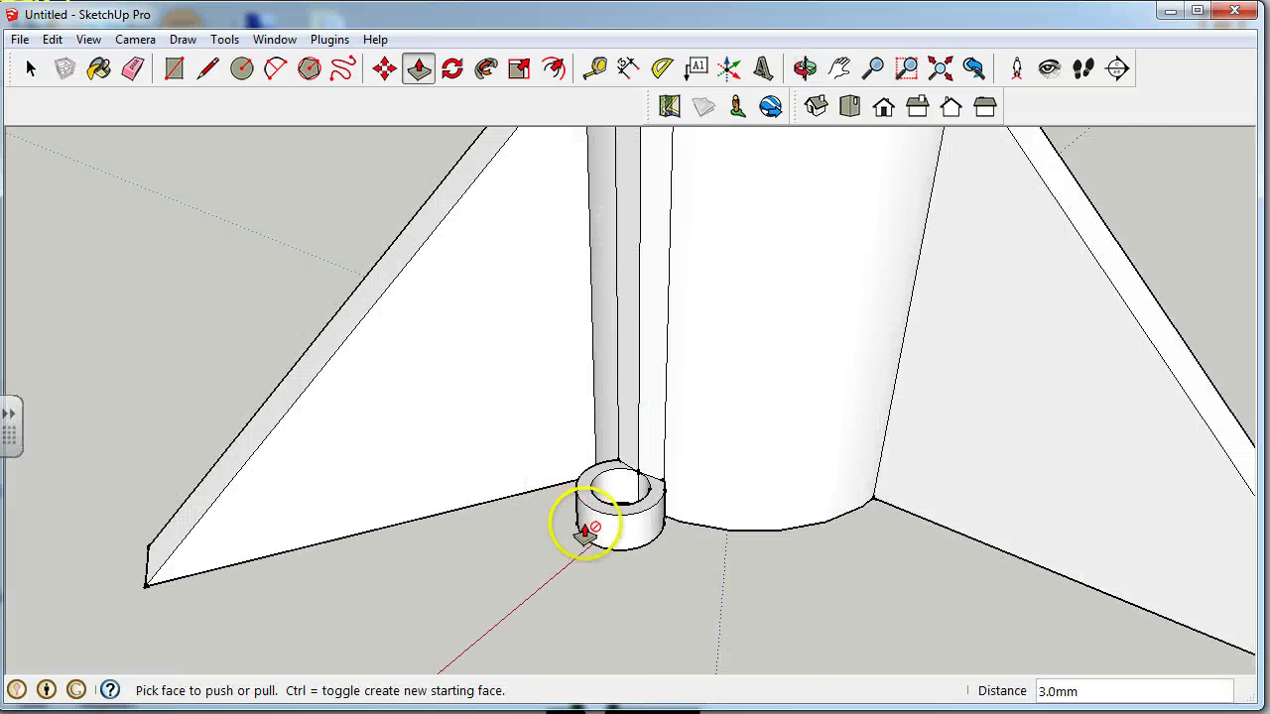
pyautogui.moveTo(559, 487); pyautogui.dragTo(677, 605, button='middle')
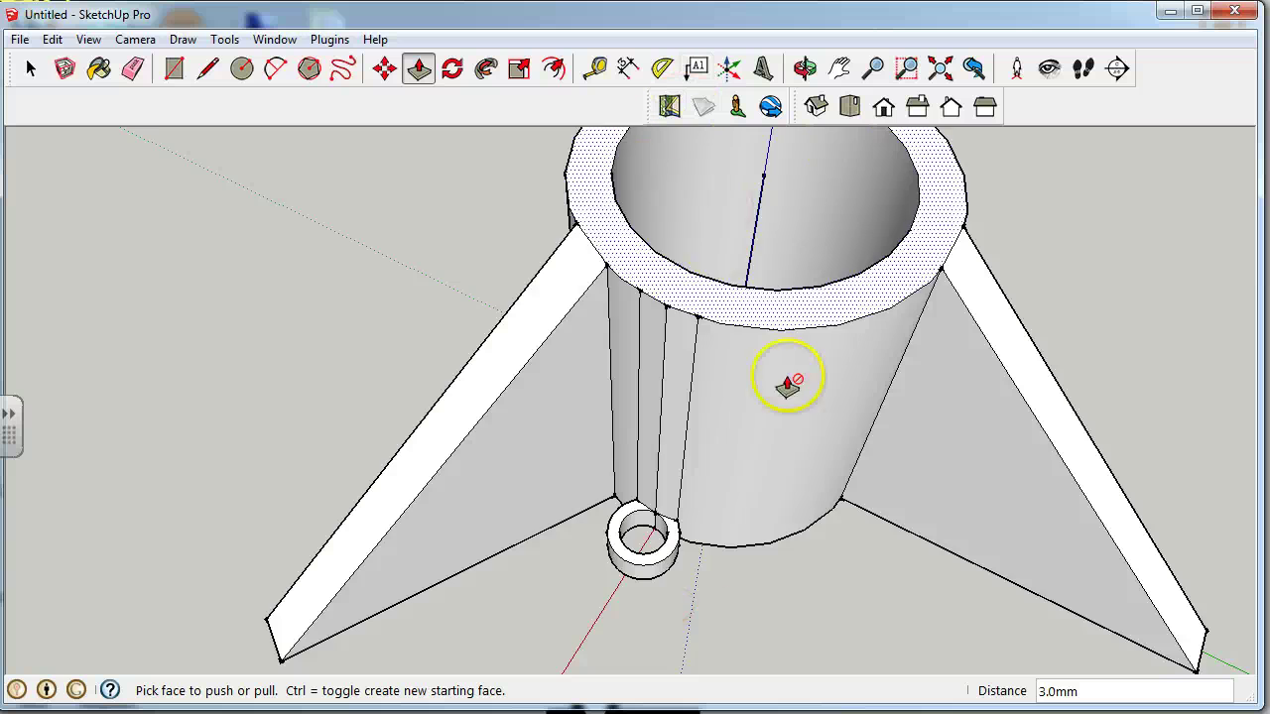
pyautogui.scroll(-4, 783, 496)
pyautogui.moveTo(787, 467)
pyautogui.mouseDown(button='middle')
pyautogui.moveTo(751, 466)
pyautogui.moveTo(764, 376)
pyautogui.moveTo(765, 590)
pyautogui.moveTo(933, 588)
pyautogui.moveTo(767, 589)
pyautogui.moveTo(872, 561)
pyautogui.moveTo(841, 554)
pyautogui.moveTo(723, 595)
pyautogui.moveTo(753, 519)
pyautogui.moveTo(675, 403)
pyautogui.moveTo(868, 397)
pyautogui.moveTo(822, 396)
pyautogui.mouseUp(button='middle')
pyautogui.press('p')
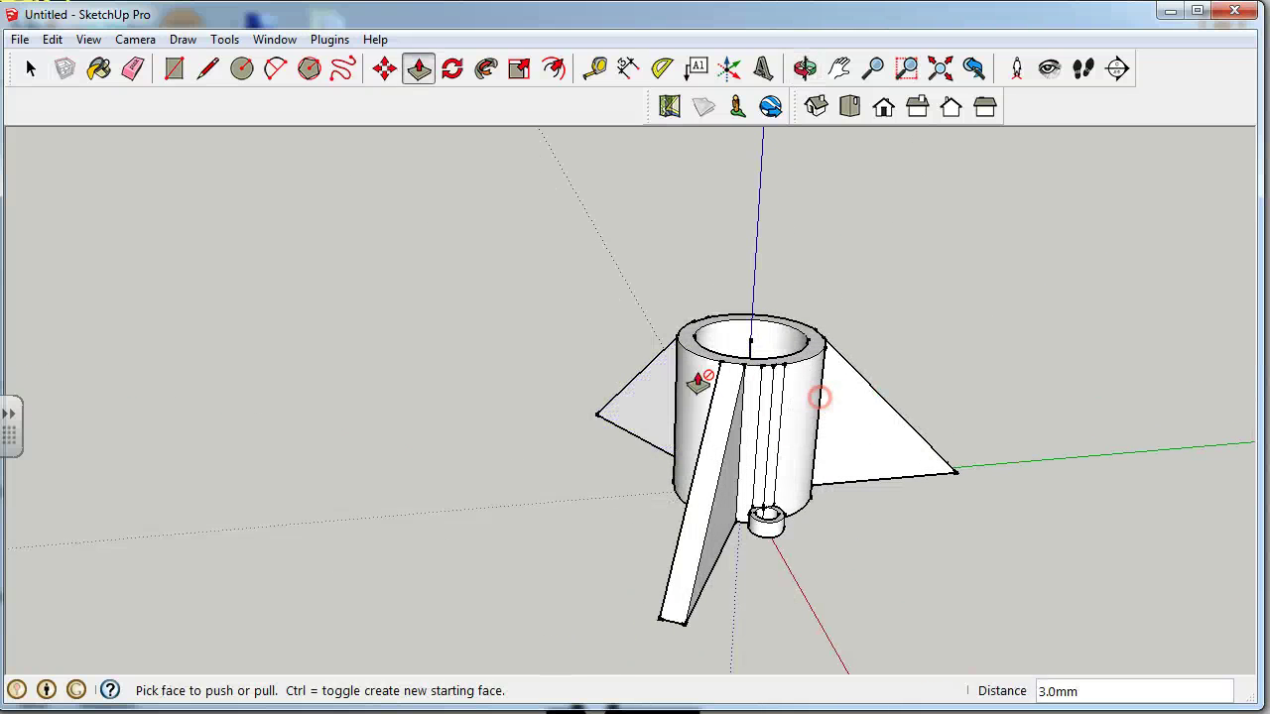
pyautogui.moveTo(697, 368); pyautogui.dragTo(844, 459, button='middle')
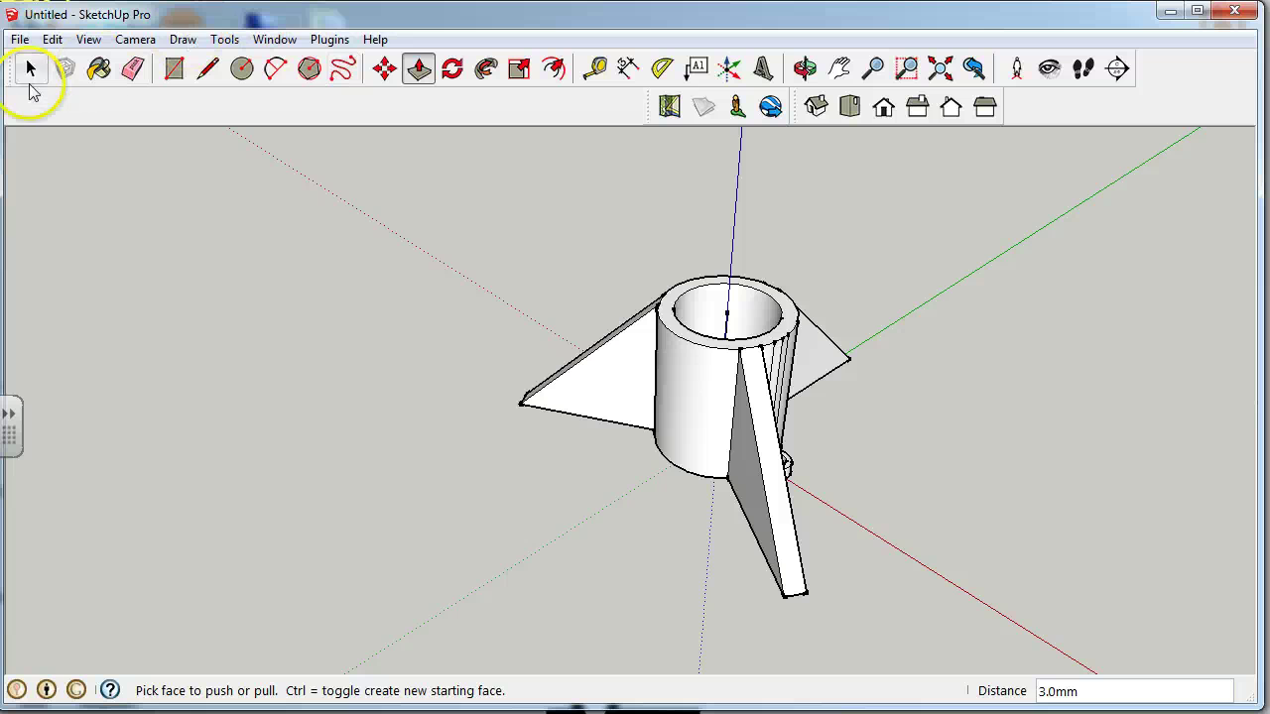
# Step: Select the entire connected tube, fins and side ring and make them a component
pyautogui.click(30, 83)
pyautogui.moveTo(725, 368); pyautogui.dragTo(724, 389, button='middle')
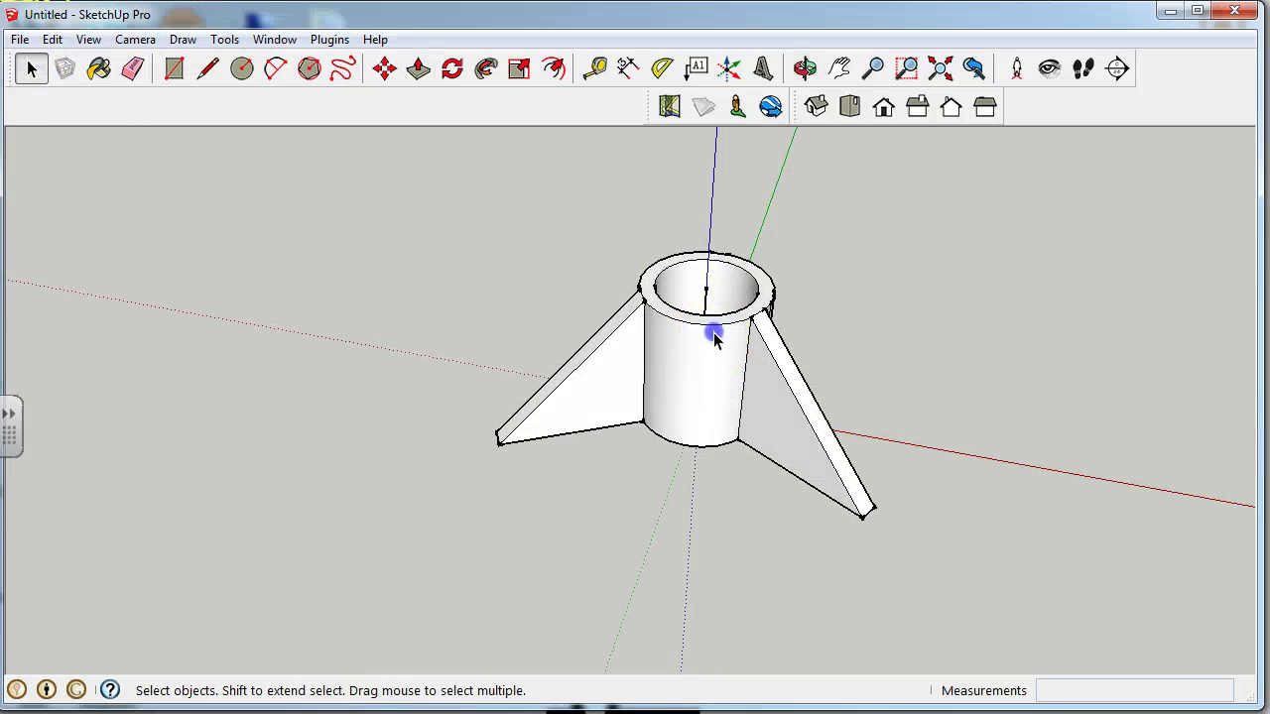
pyautogui.tripleClick(713, 335)
pyautogui.rightClick(713, 335)
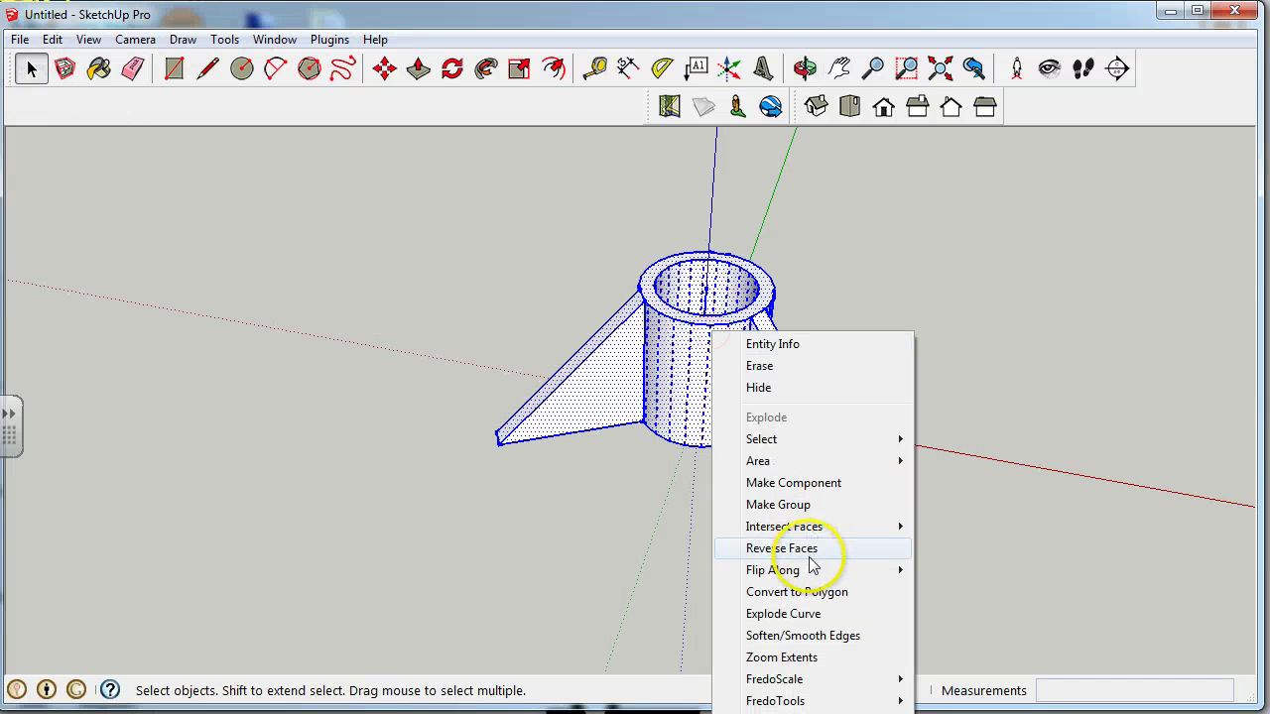
pyautogui.click(794, 482)
pyautogui.click(694, 493)
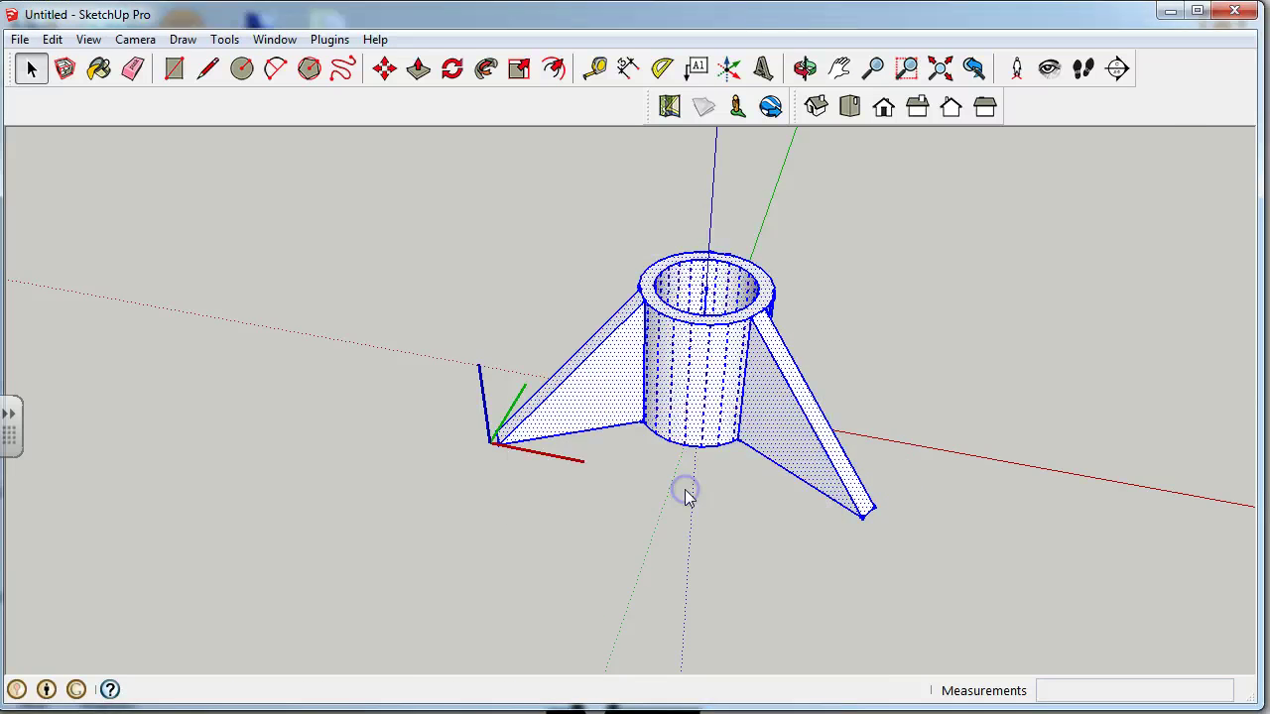
# Step: Inspect the new component from around and above, and clear the selection
pyautogui.moveTo(684, 489); pyautogui.dragTo(751, 430, button='middle')
pyautogui.moveTo(661, 348); pyautogui.dragTo(291, 419, button='middle')
pyautogui.moveTo(581, 340); pyautogui.dragTo(562, 535, button='middle')
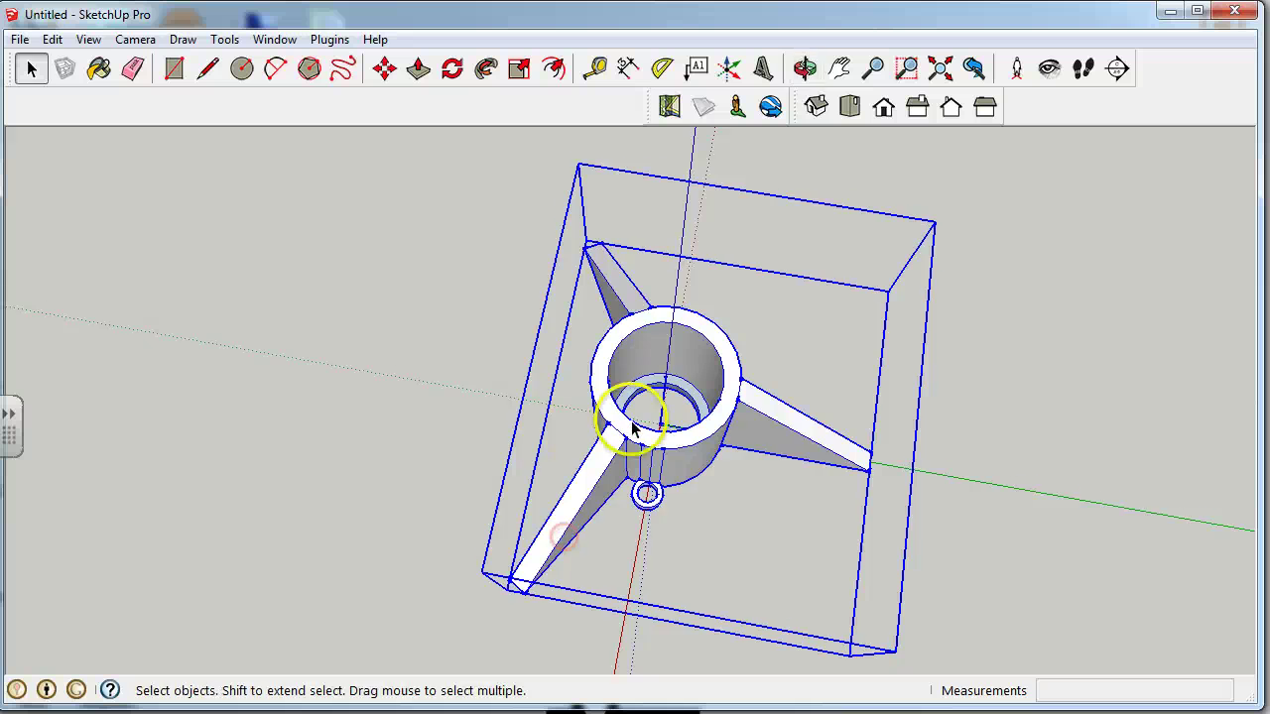
pyautogui.moveTo(632, 428); pyautogui.dragTo(741, 322, button='middle')
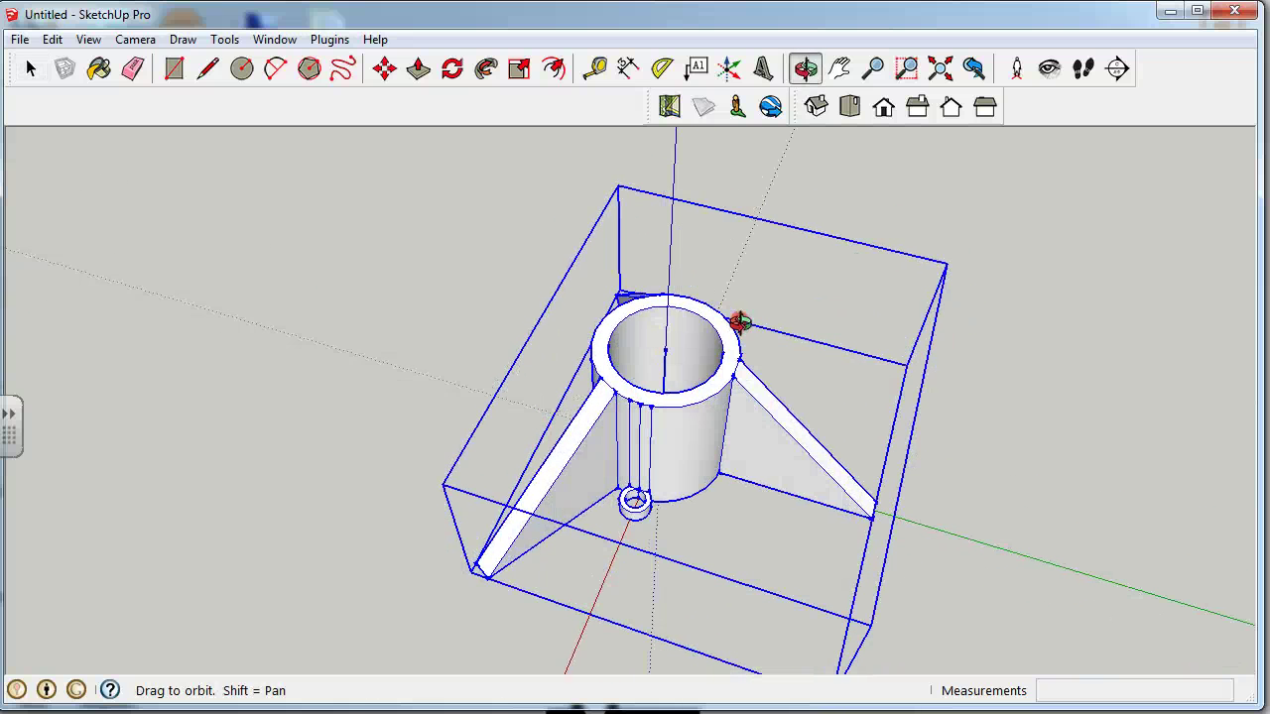
pyautogui.moveTo(643, 293); pyautogui.dragTo(680, 331, button='middle')
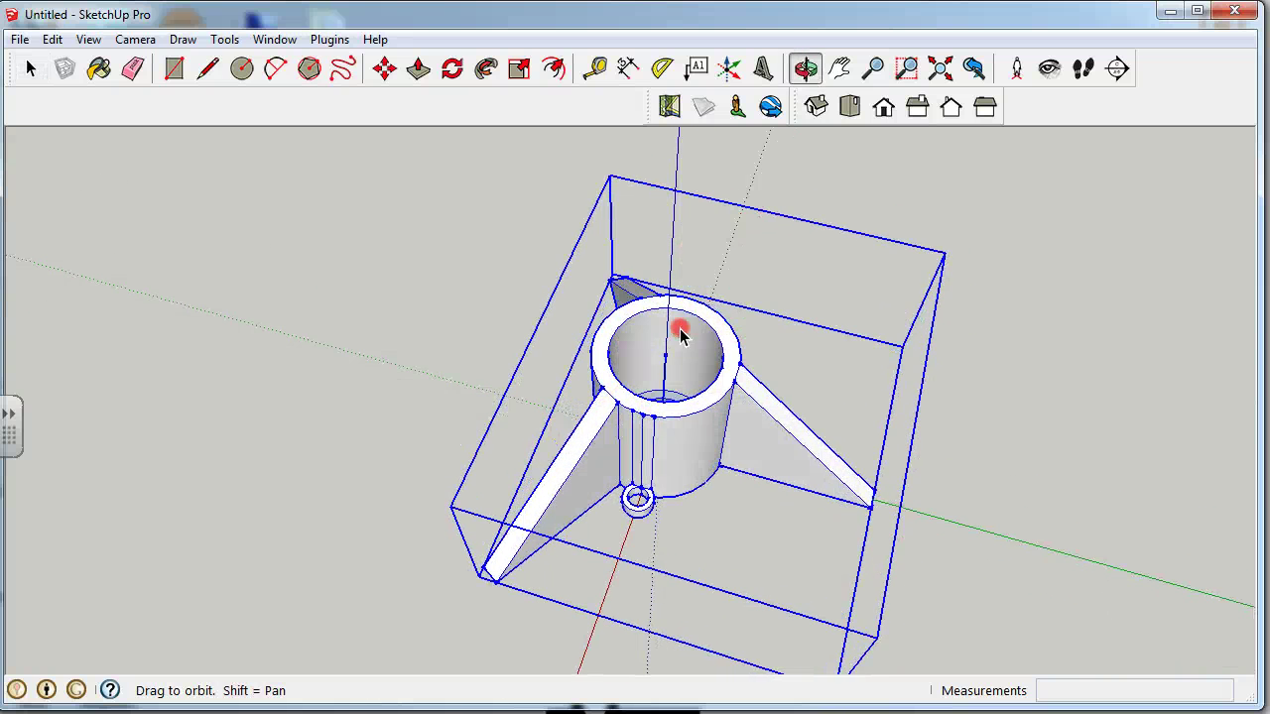
pyautogui.click(264, 334)
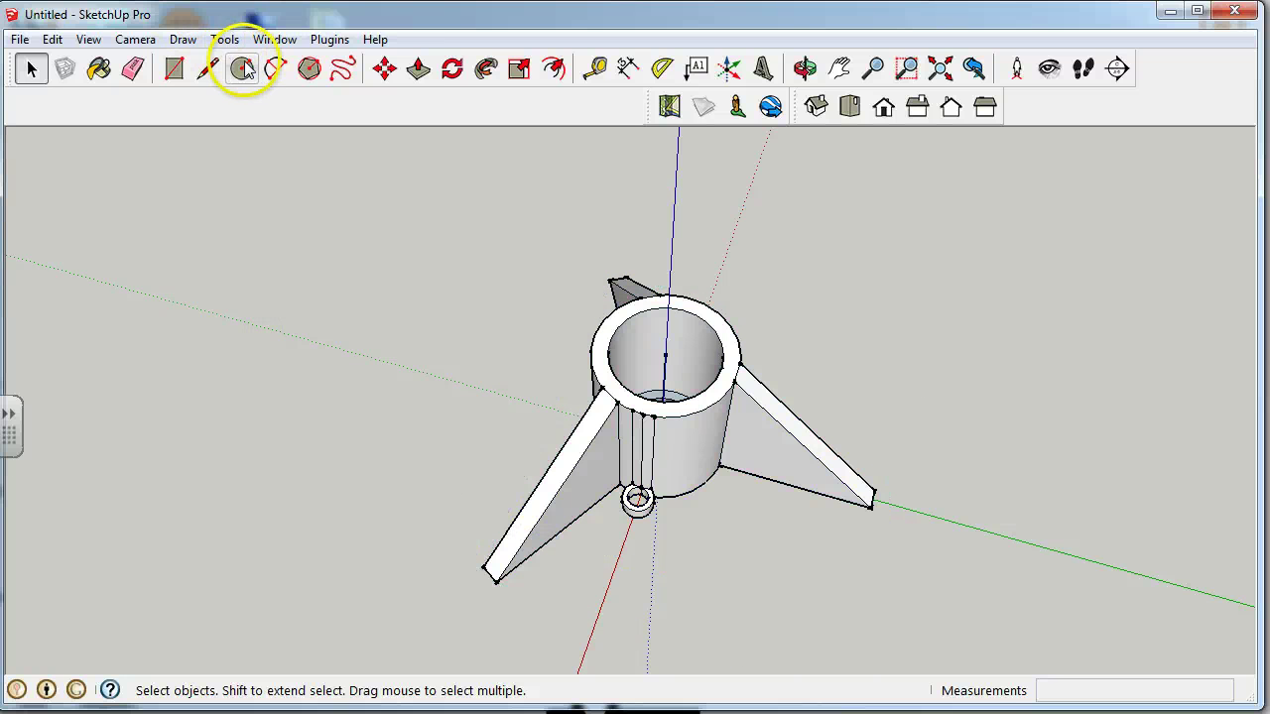
pyautogui.click(243, 67)
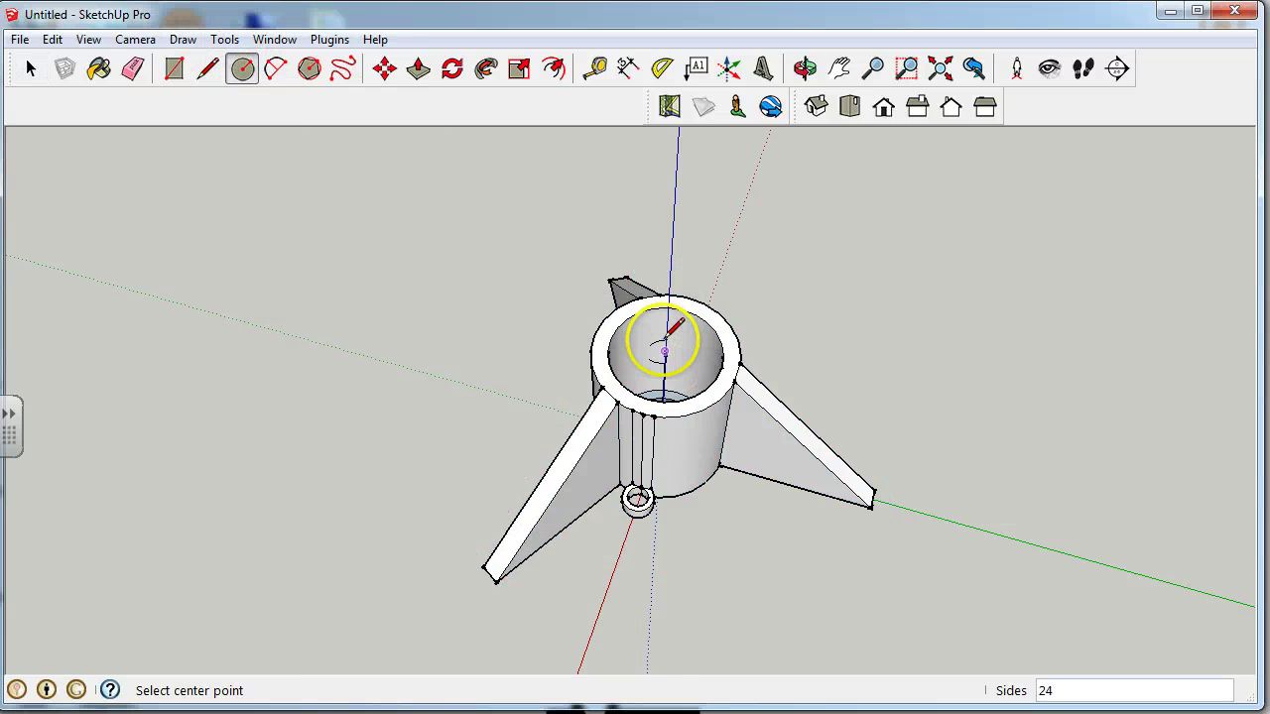
pyautogui.scroll(4, 664, 352)
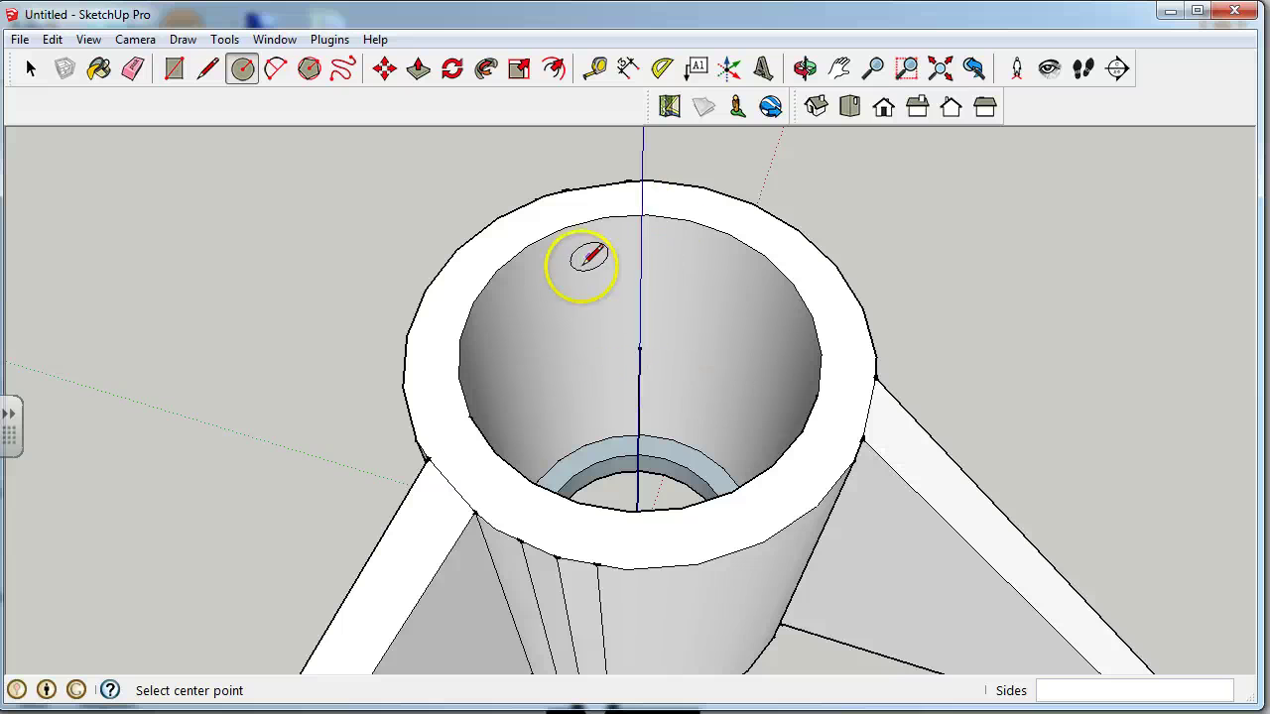
pyautogui.click(638, 346)
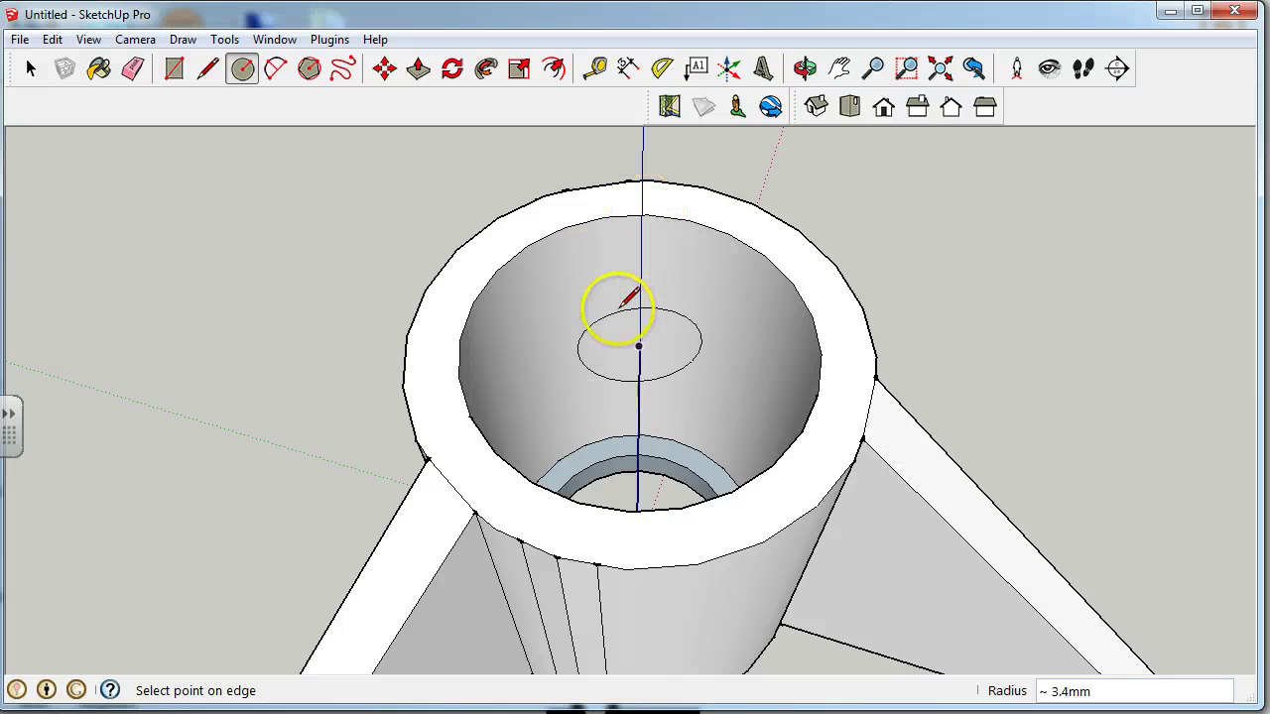
pyautogui.moveTo(645, 212); pyautogui.dragTo(713, 242, button='middle')
pyautogui.moveTo(714, 289); pyautogui.dragTo(751, 216, button='middle')
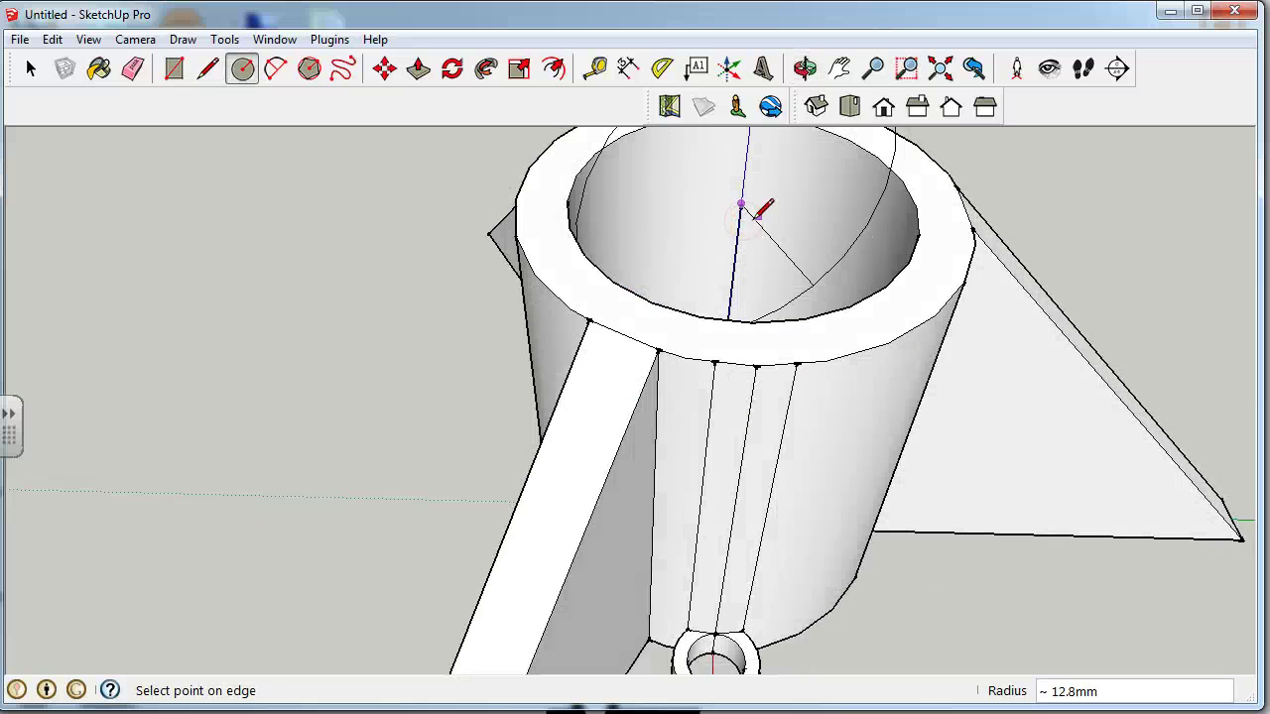
pyautogui.moveTo(729, 271); pyautogui.dragTo(774, 301, button='middle')
pyautogui.click(716, 288)
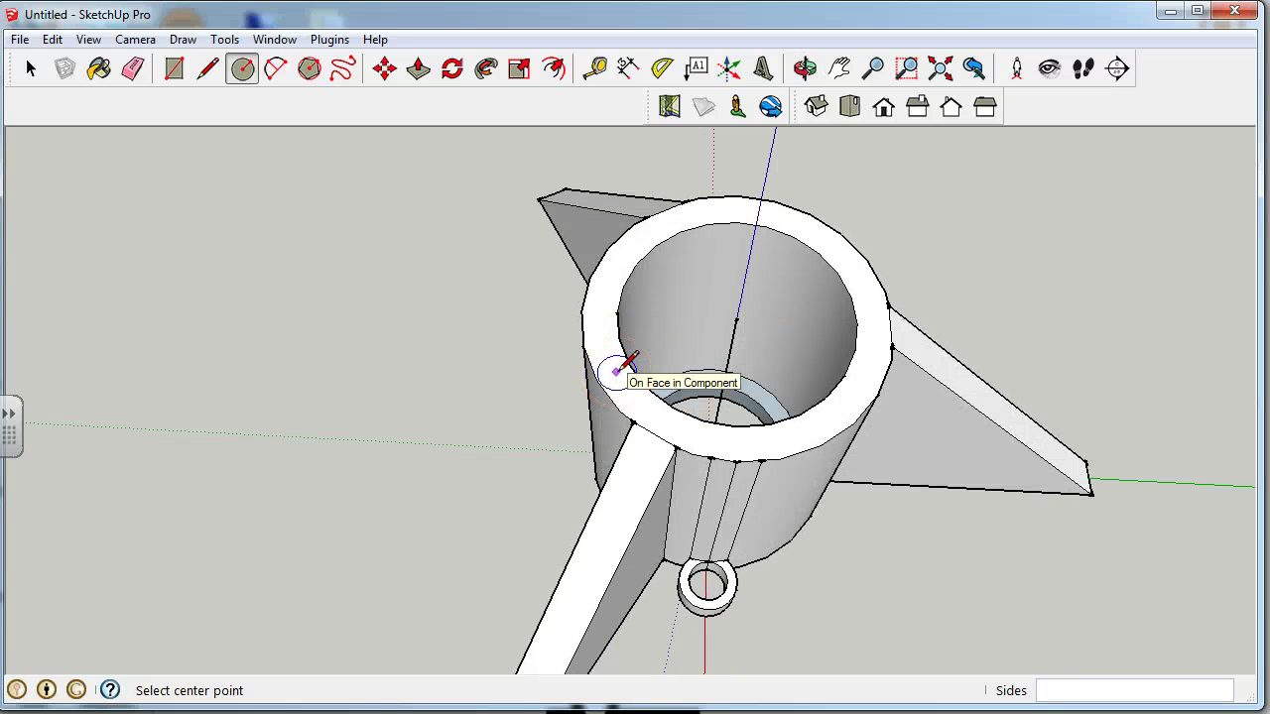
pyautogui.moveTo(616, 370)
pyautogui.mouseDown()
pyautogui.moveTo(604, 373)
pyautogui.moveTo(628, 364)
pyautogui.mouseUp()
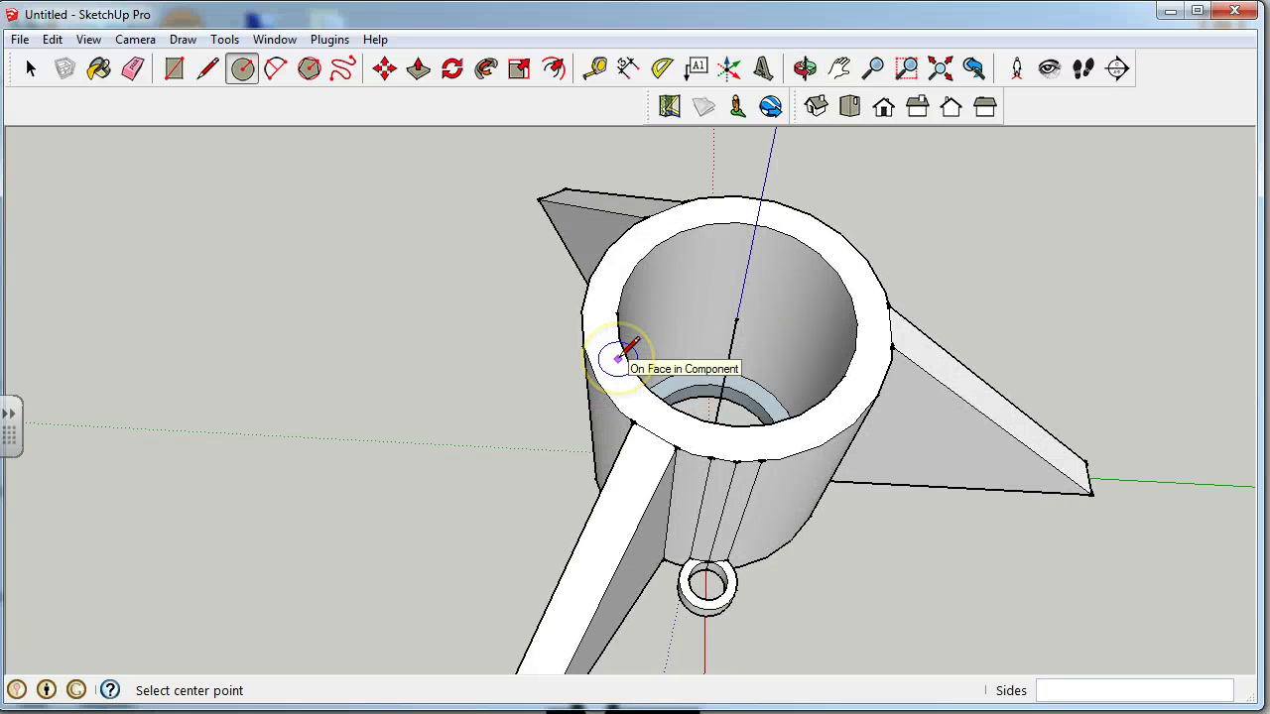
pyautogui.click(660, 337)
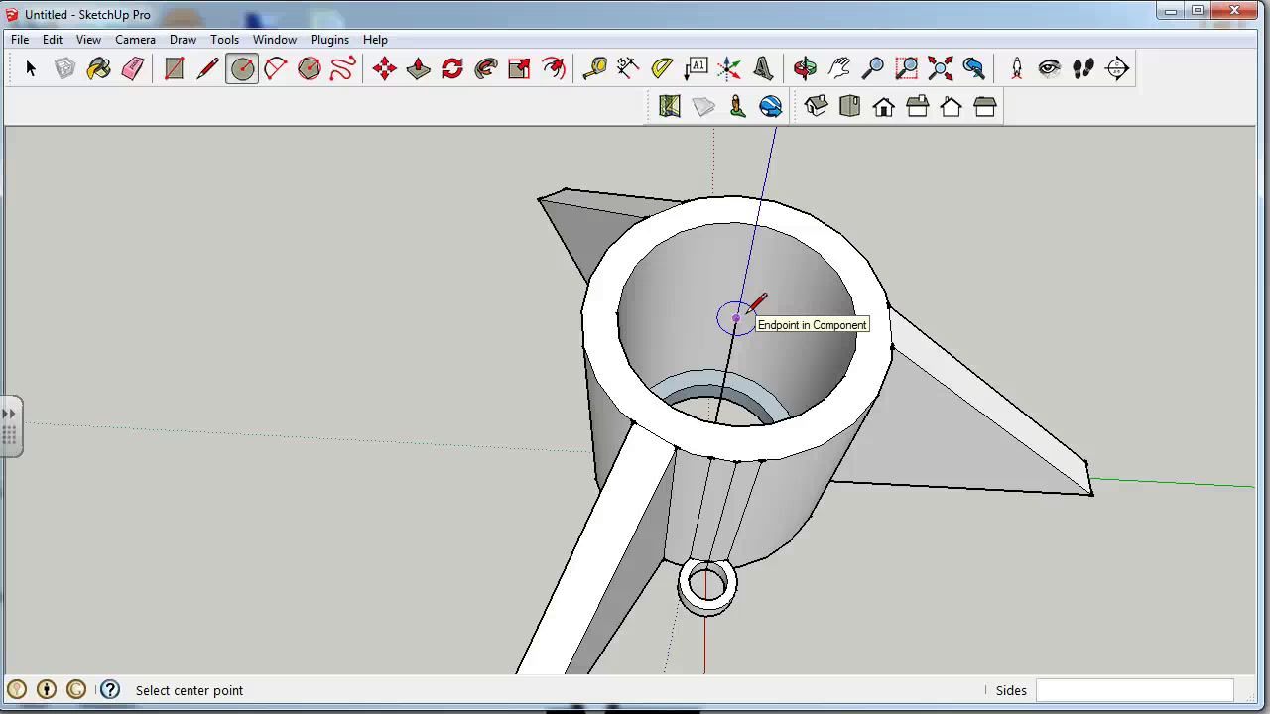
# Step: Draw two circles centred on the vertical line's upper endpoint: one of 10 mm radius at the bore's edge, one at the tube's outer edge
pyautogui.moveTo(734, 317); pyautogui.dragTo(616, 313)
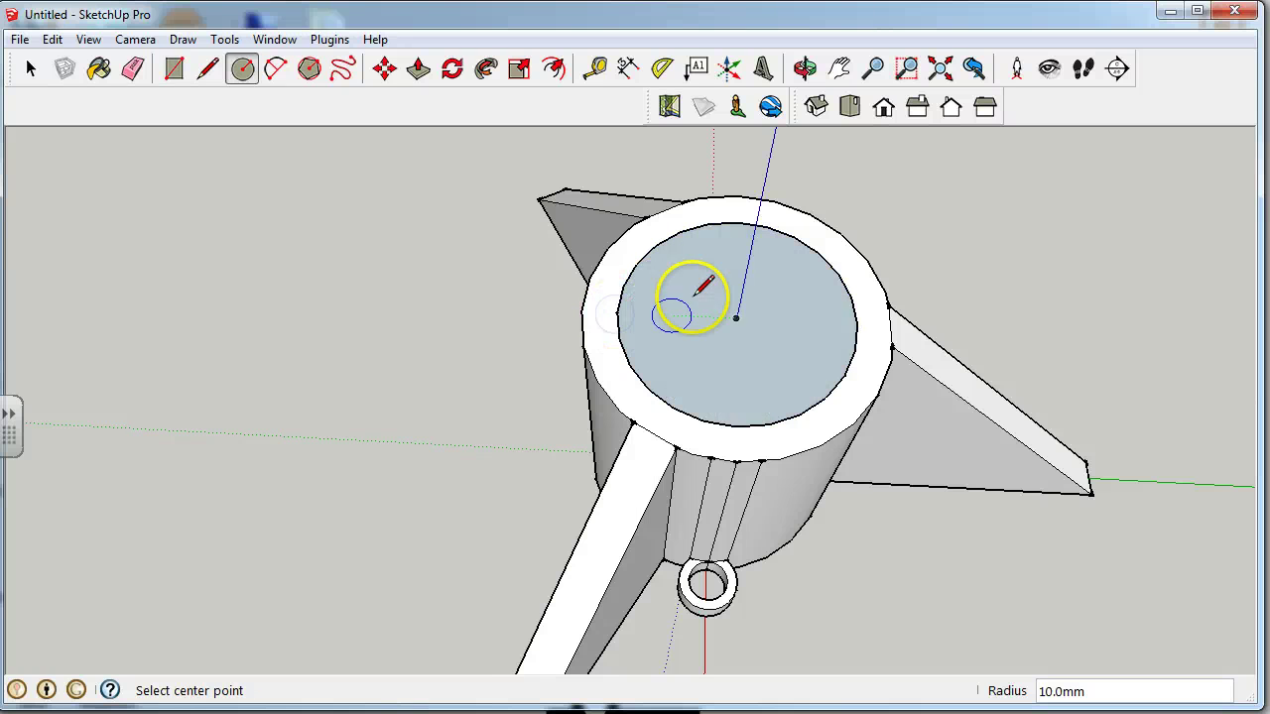
pyautogui.moveTo(735, 318); pyautogui.dragTo(586, 312)
pyautogui.moveTo(731, 334); pyautogui.dragTo(631, 304, button='middle')
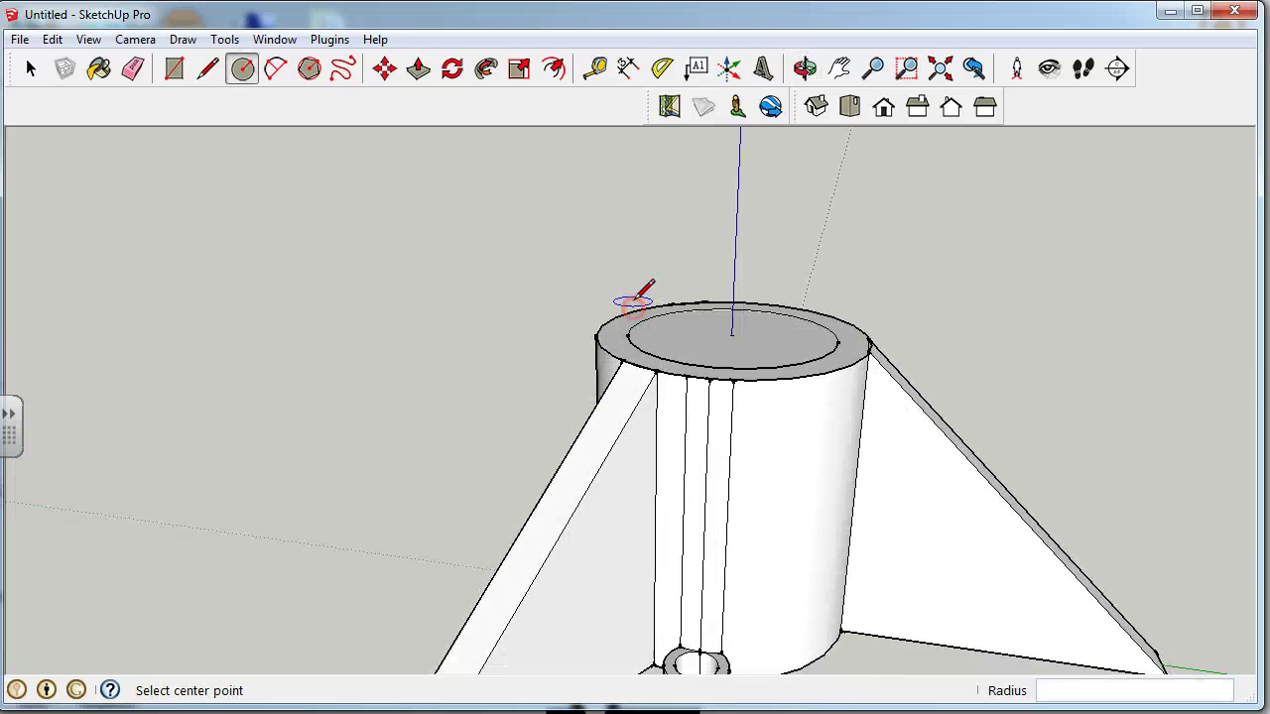
pyautogui.scroll(-3, 635, 299)
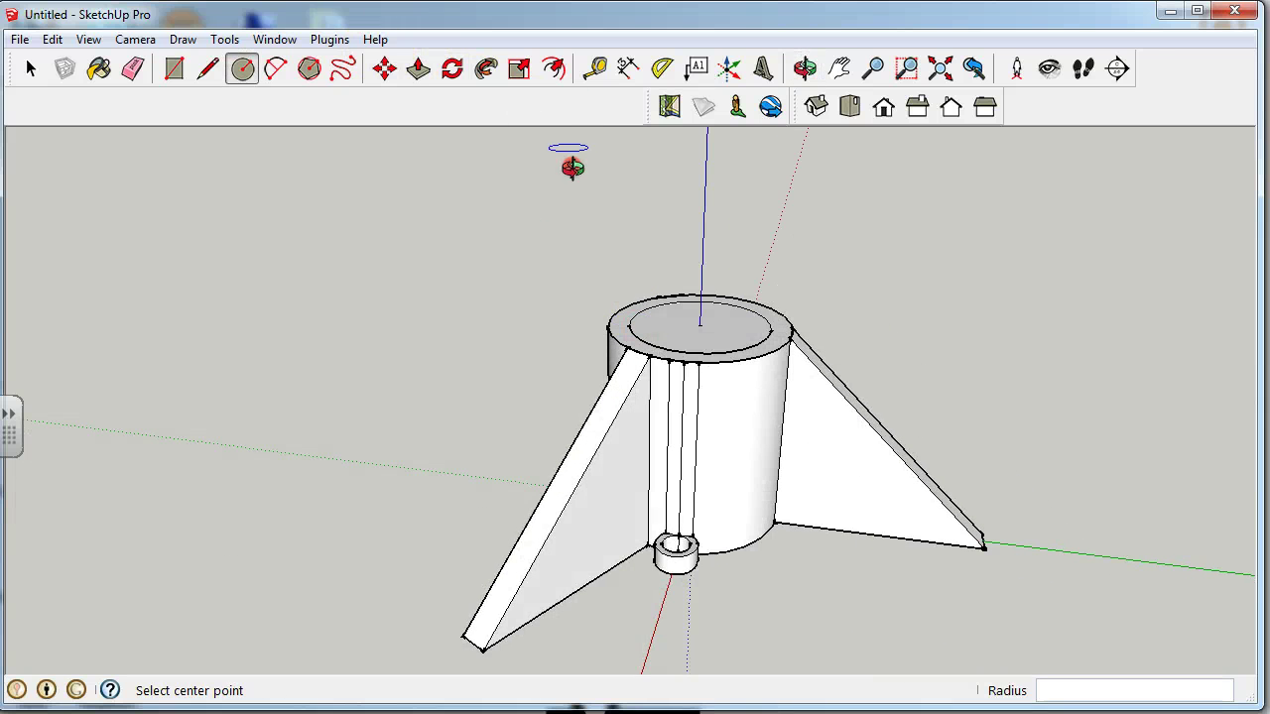
pyautogui.moveTo(572, 168); pyautogui.dragTo(539, 187, button='middle')
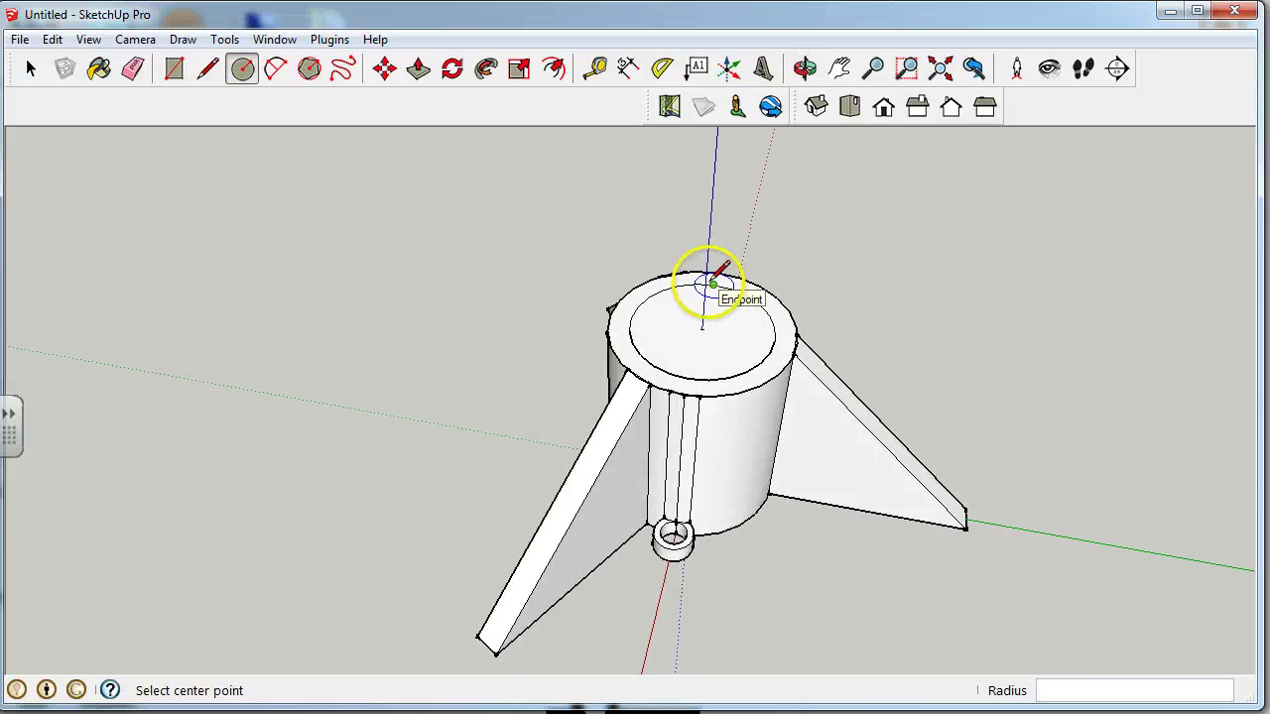
# Step: Draw a 2 mm line outward along the red axis from the outer circle's edge, above the side ring
pyautogui.moveTo(712, 285); pyautogui.dragTo(714, 406, button='middle')
pyautogui.click(207, 68)
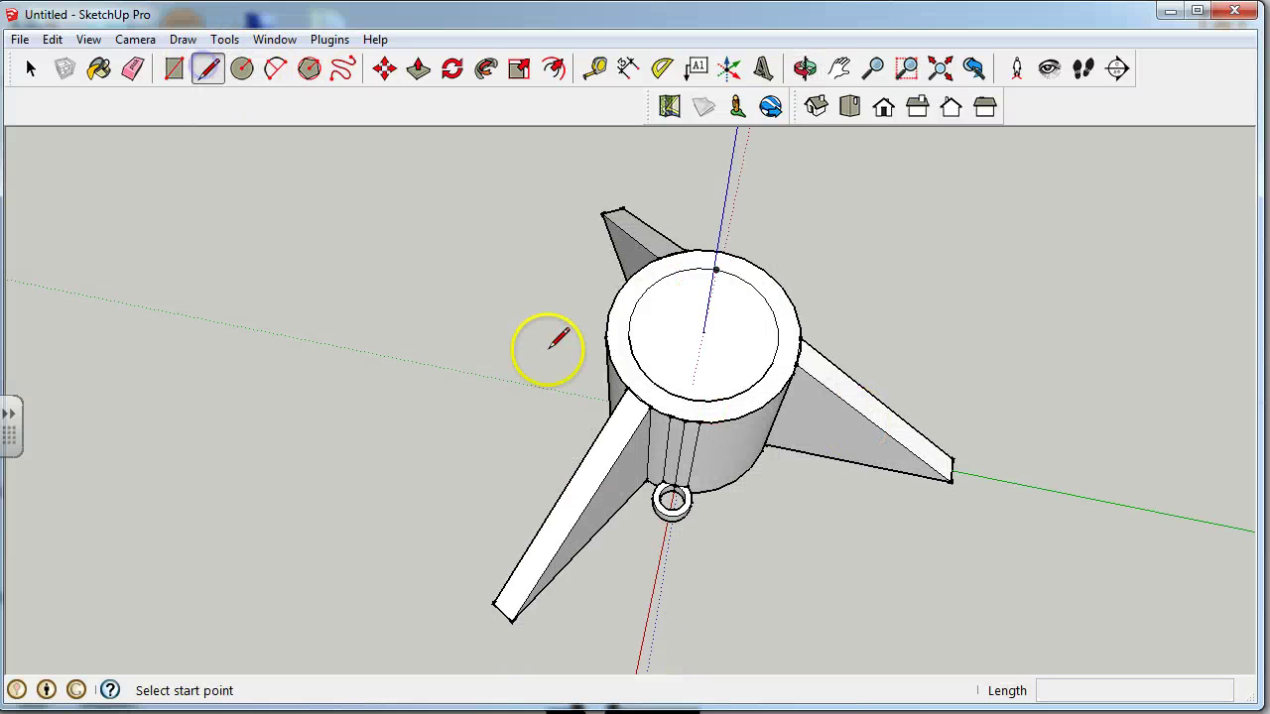
pyautogui.click(685, 420)
pyautogui.moveTo(684, 425); pyautogui.dragTo(701, 552, button='middle')
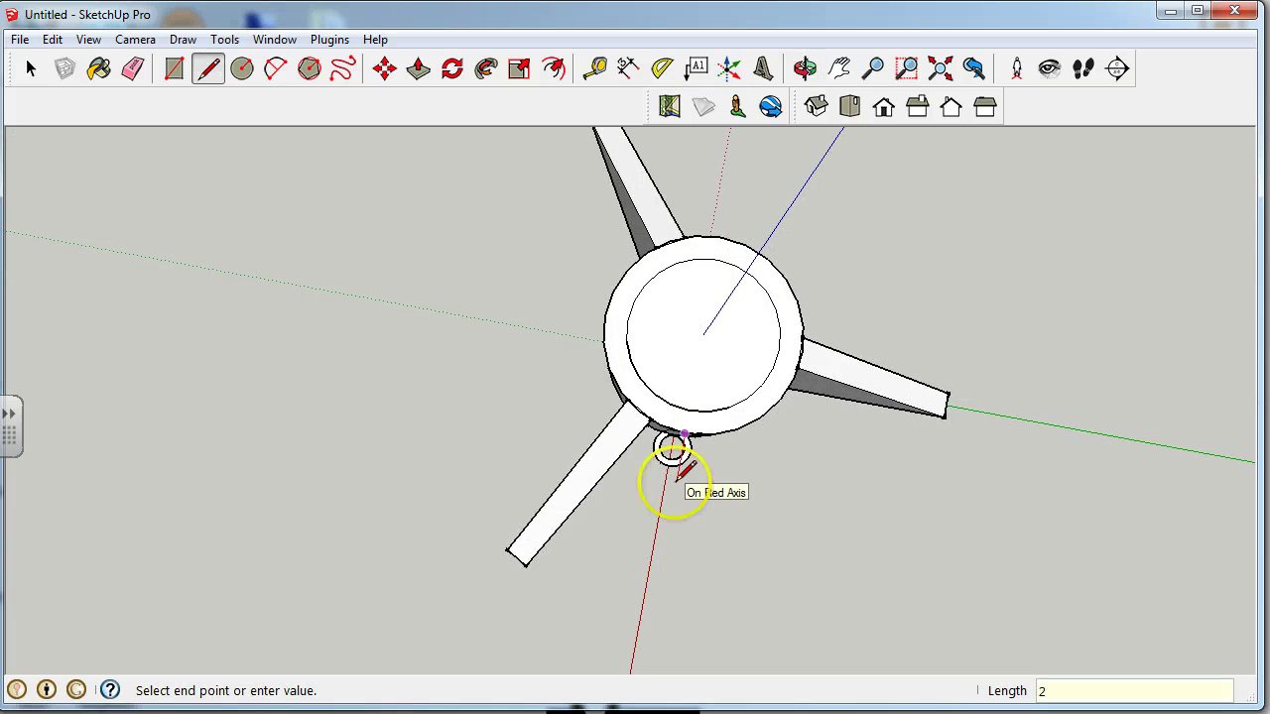
pyautogui.scroll(5, 681, 437)
pyautogui.moveTo(680, 440); pyautogui.dragTo(737, 338, button='middle')
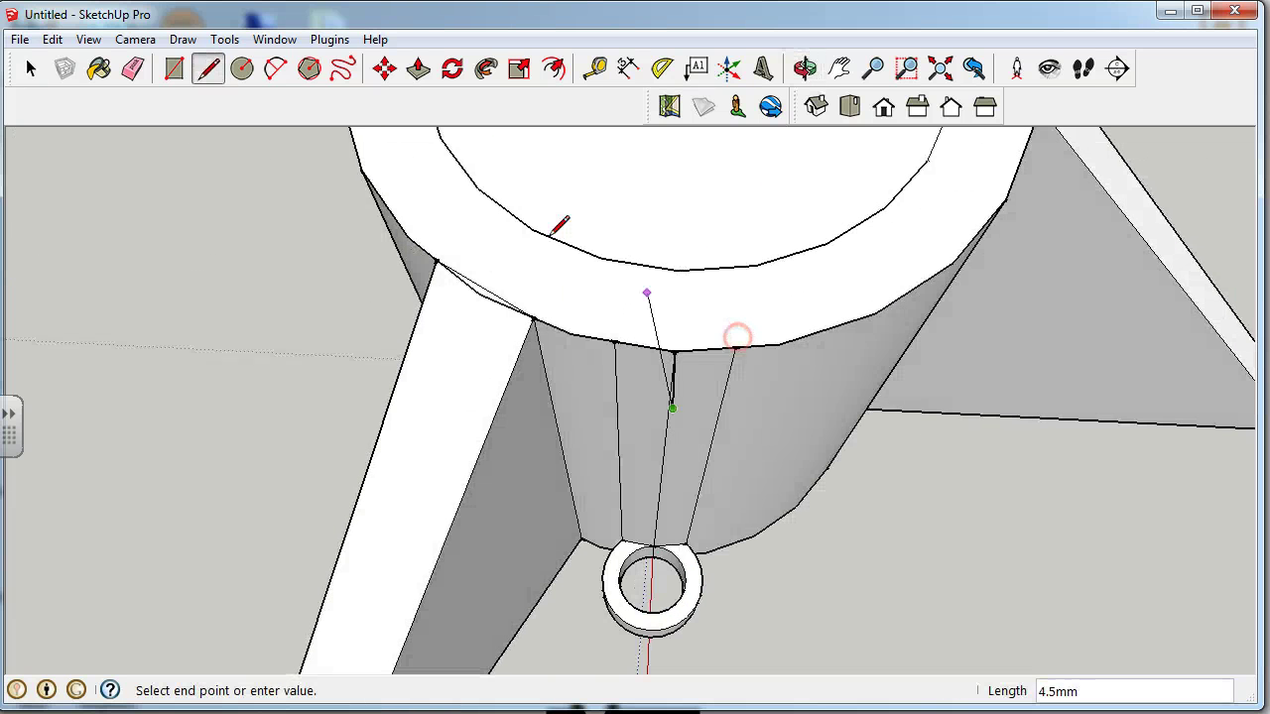
# Step: Draw two concentric circles centred on the short line's outer end: one reaching the outer circle's edge, one of 3 mm radius
pyautogui.click(241, 67)
pyautogui.moveTo(675, 392); pyautogui.dragTo(694, 307, button='middle')
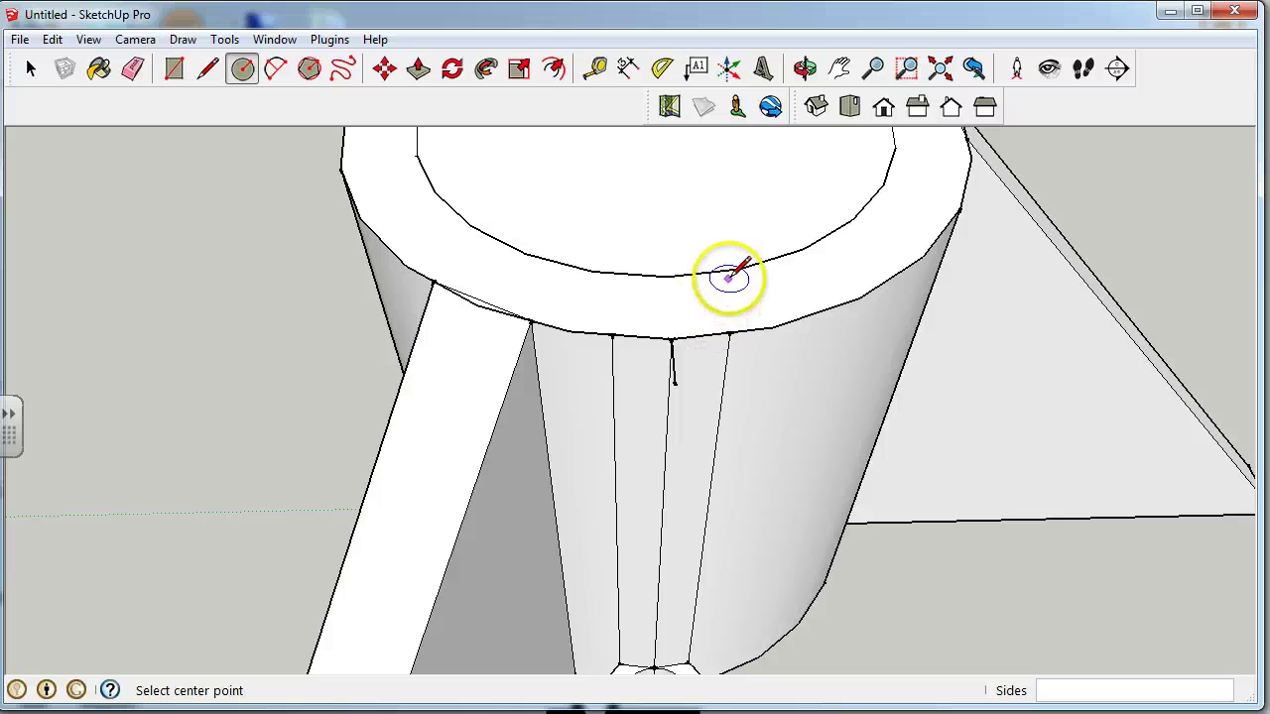
pyautogui.click(674, 385)
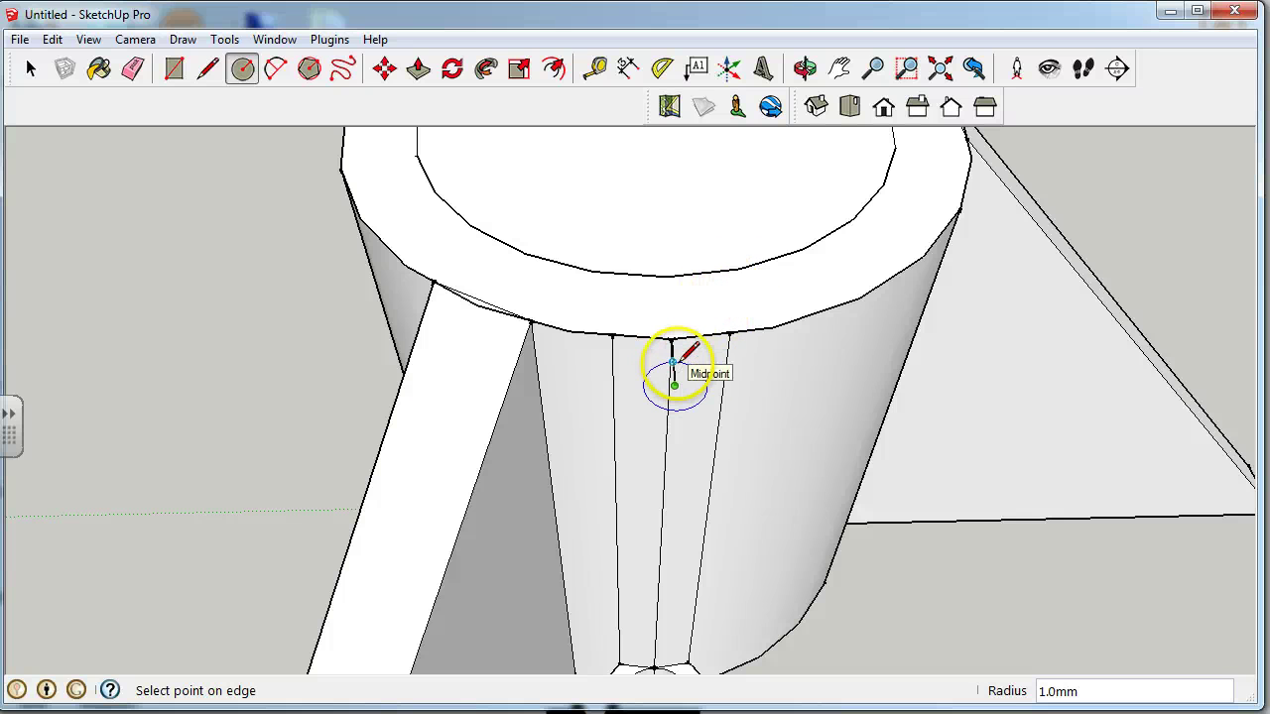
pyautogui.click(672, 341)
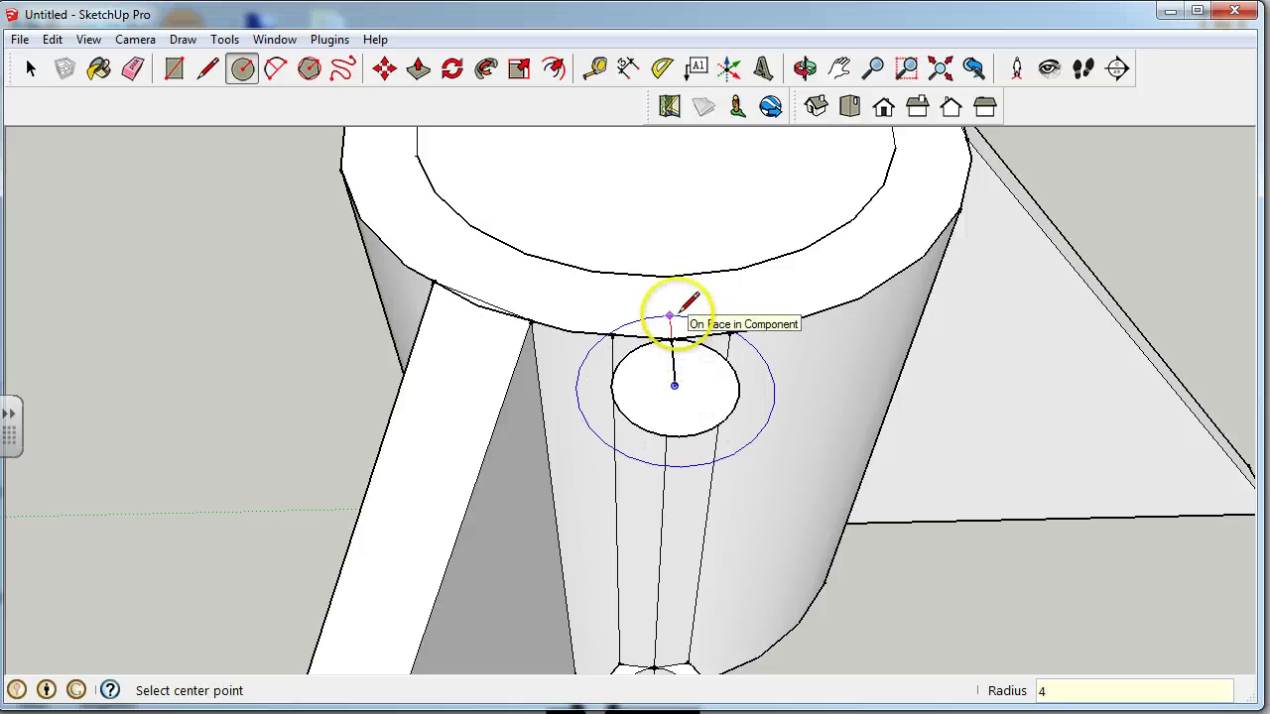
pyautogui.click(680, 310)
pyautogui.hotkey('ctrl', 'z')
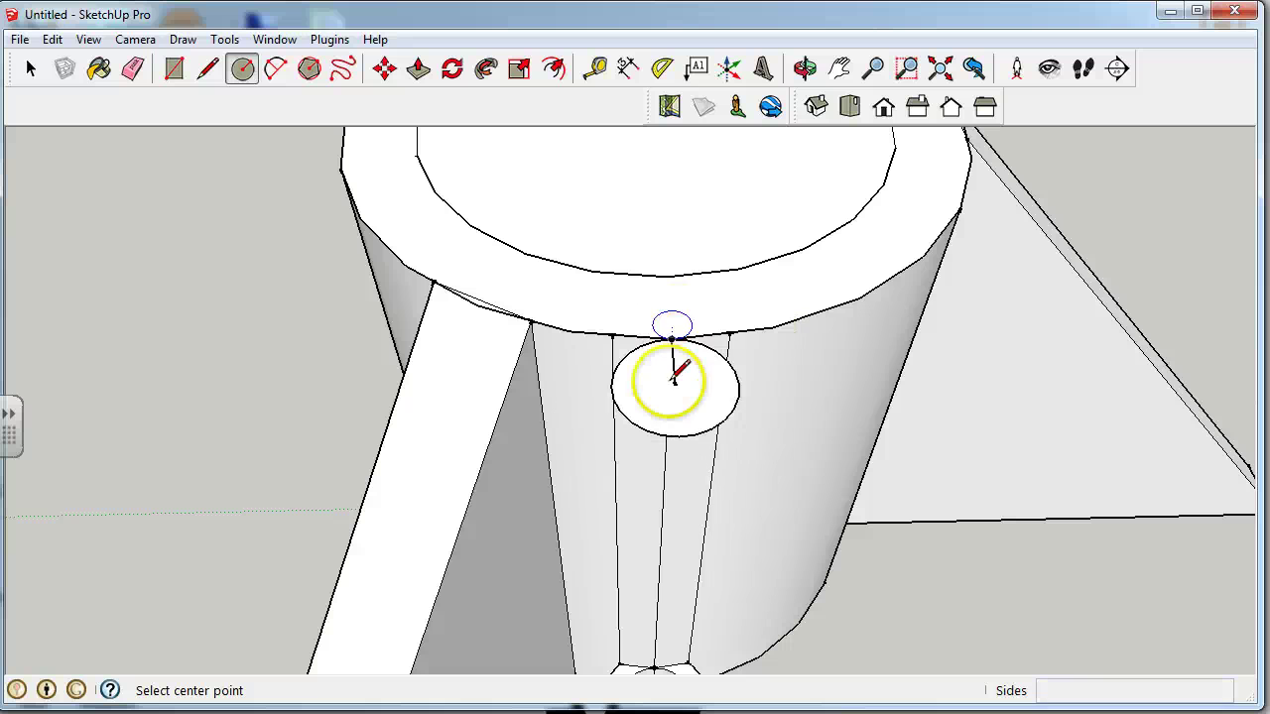
pyautogui.click(674, 384)
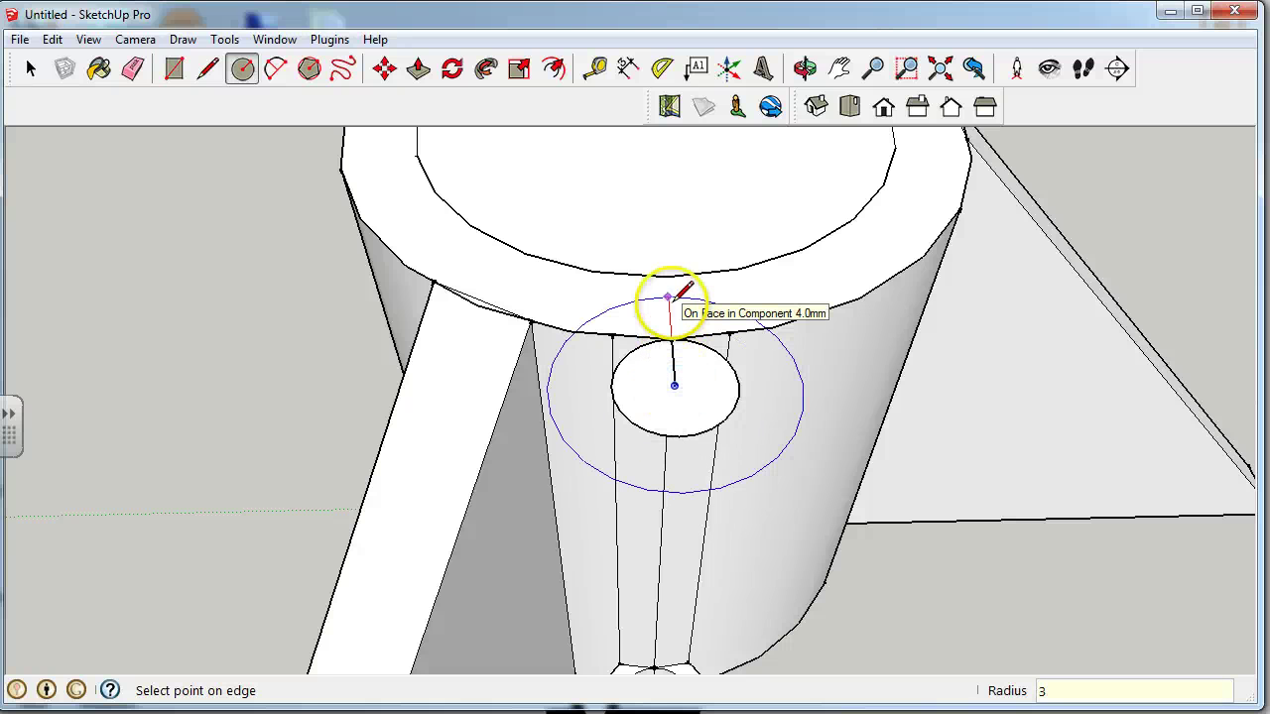
pyautogui.press('Return')
# Step: Delete the small ring's inner face and the short line used to locate its centre
pyautogui.moveTo(671, 297); pyautogui.dragTo(774, 347, button='middle')
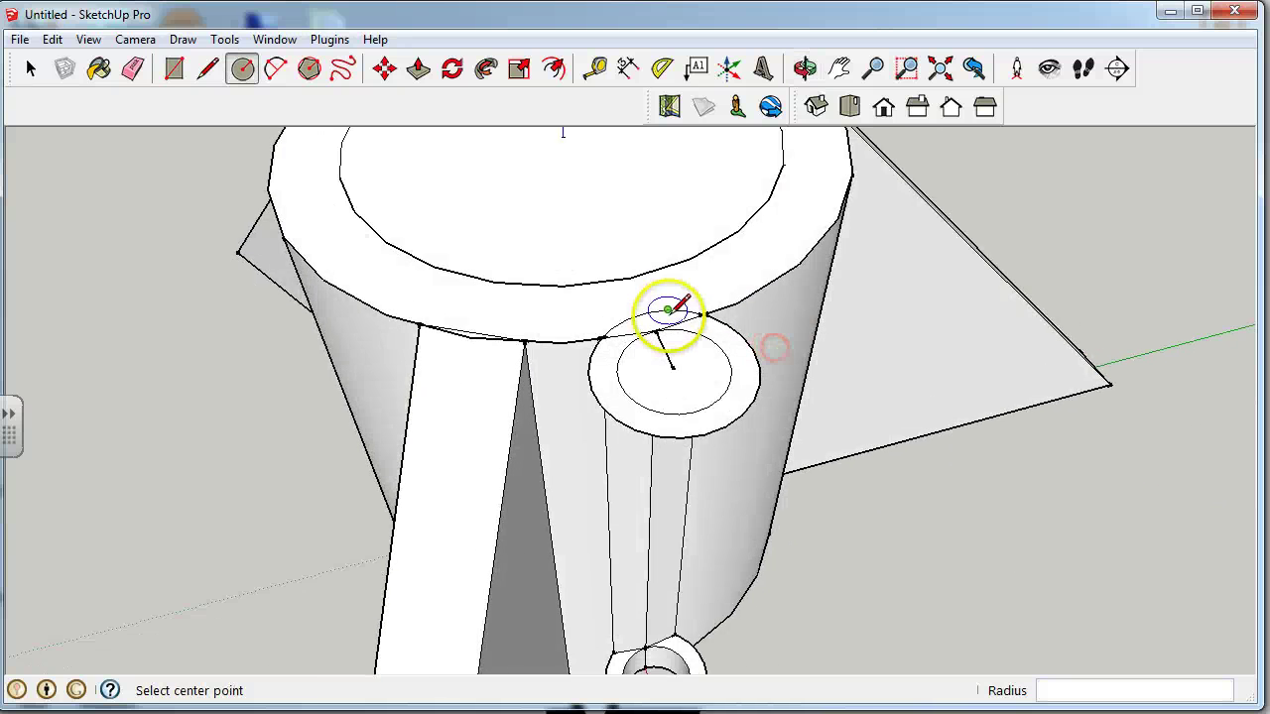
pyautogui.scroll(-2, 670, 311)
pyautogui.click(29, 70)
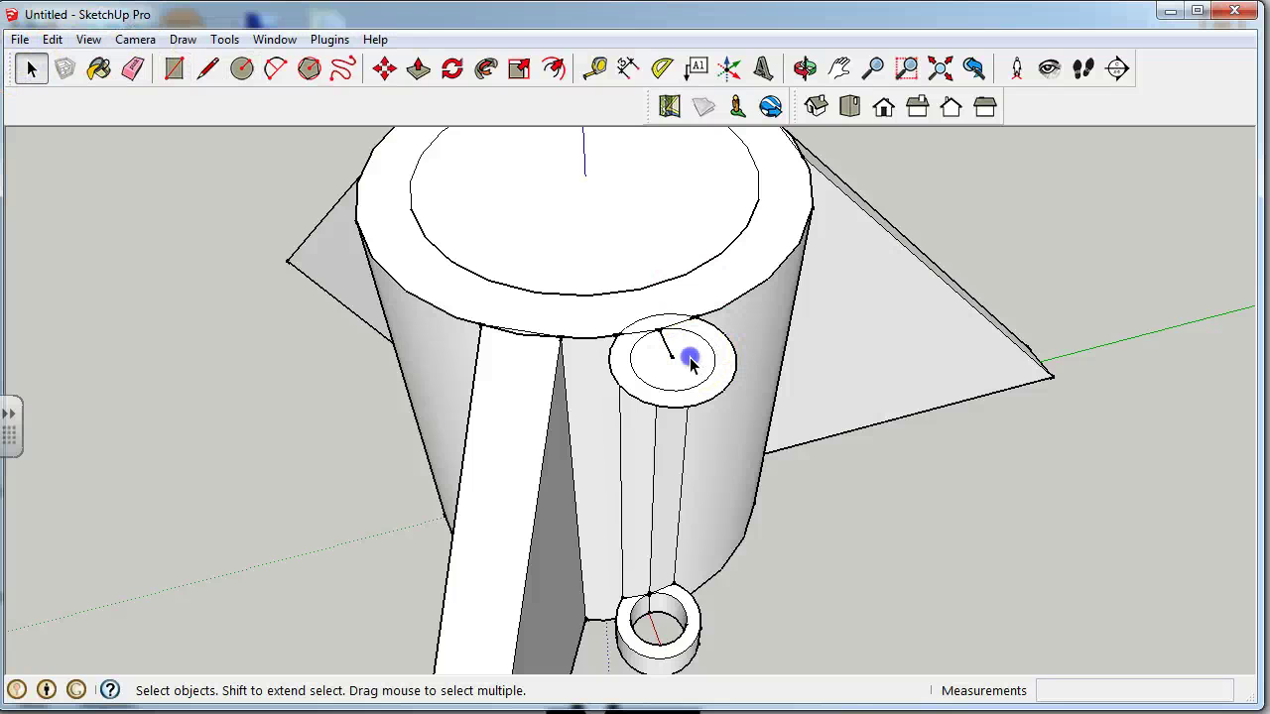
pyautogui.press('Delete')
pyautogui.click(684, 364)
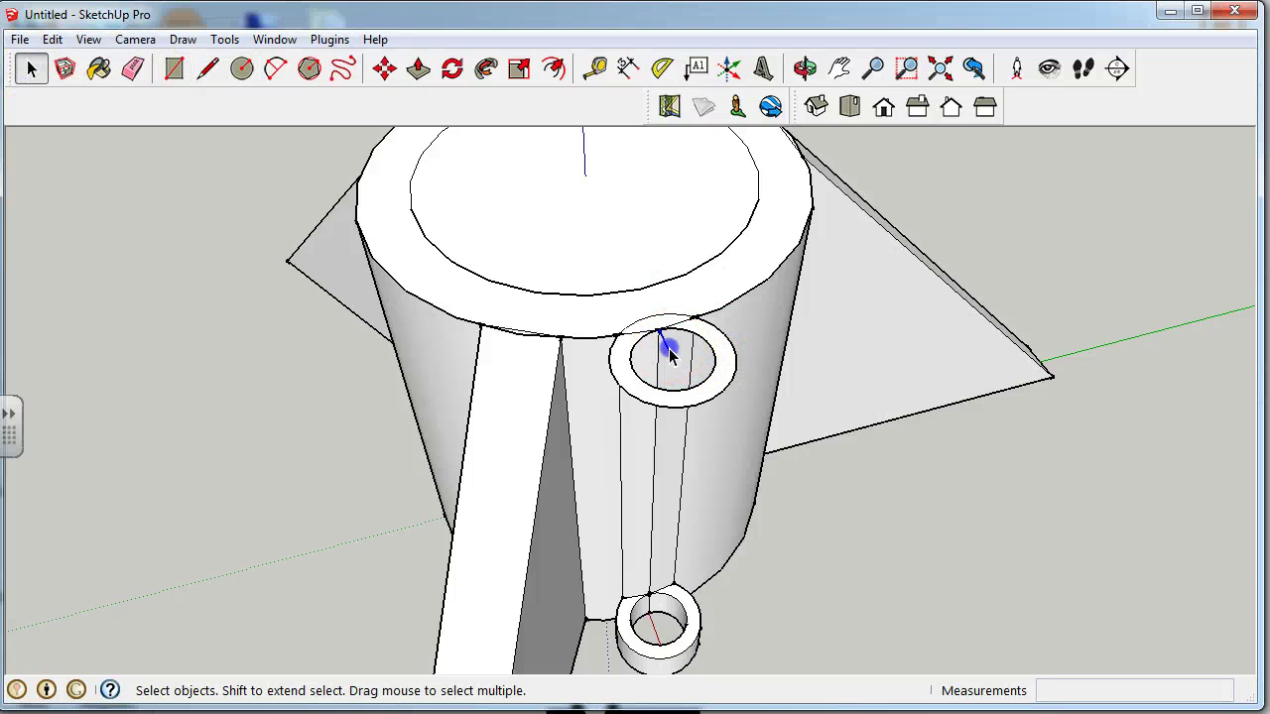
pyautogui.moveTo(670, 322); pyautogui.dragTo(805, 300, button='middle')
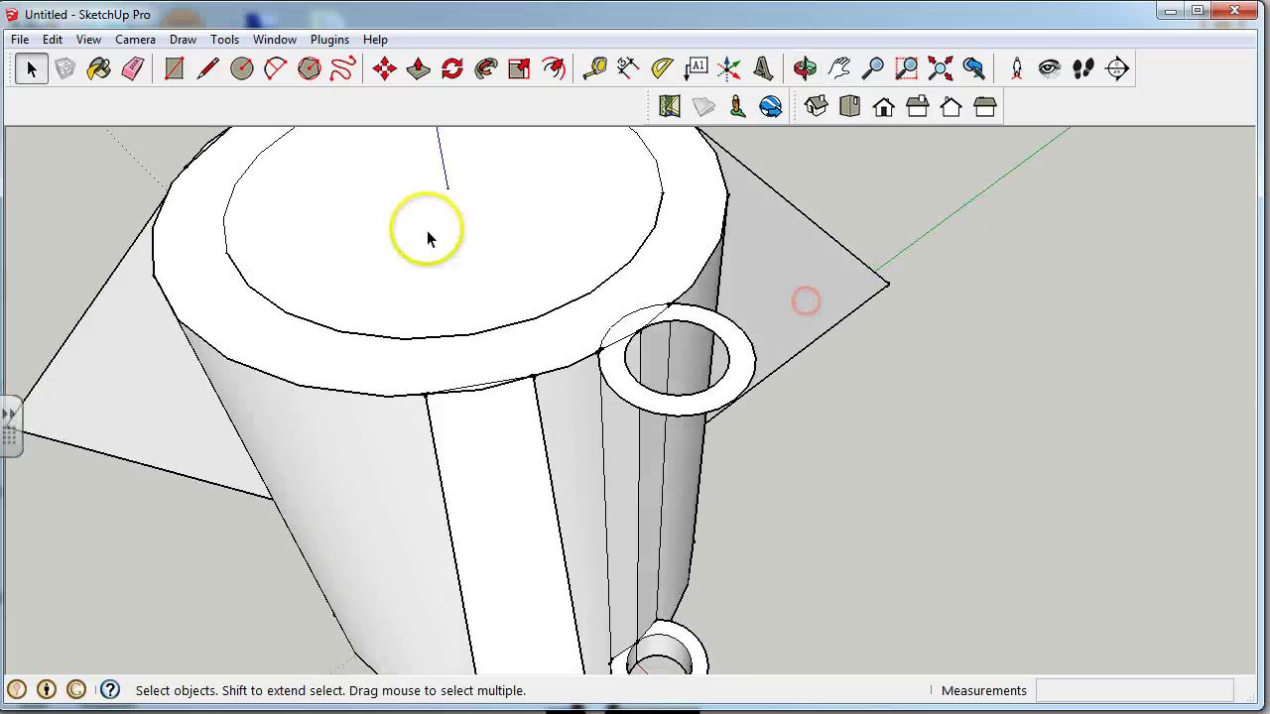
# Step: Move the flat disc and its small ring straight up, clear of the tube's upper end
pyautogui.moveTo(511, 152); pyautogui.dragTo(567, 128, button='middle')
pyautogui.click(566, 232)
pyautogui.moveTo(551, 383); pyautogui.dragTo(789, 377, button='middle')
pyautogui.click(788, 378)
pyautogui.click(30, 70)
pyautogui.moveTo(136, 258); pyautogui.dragTo(590, 488, button='middle')
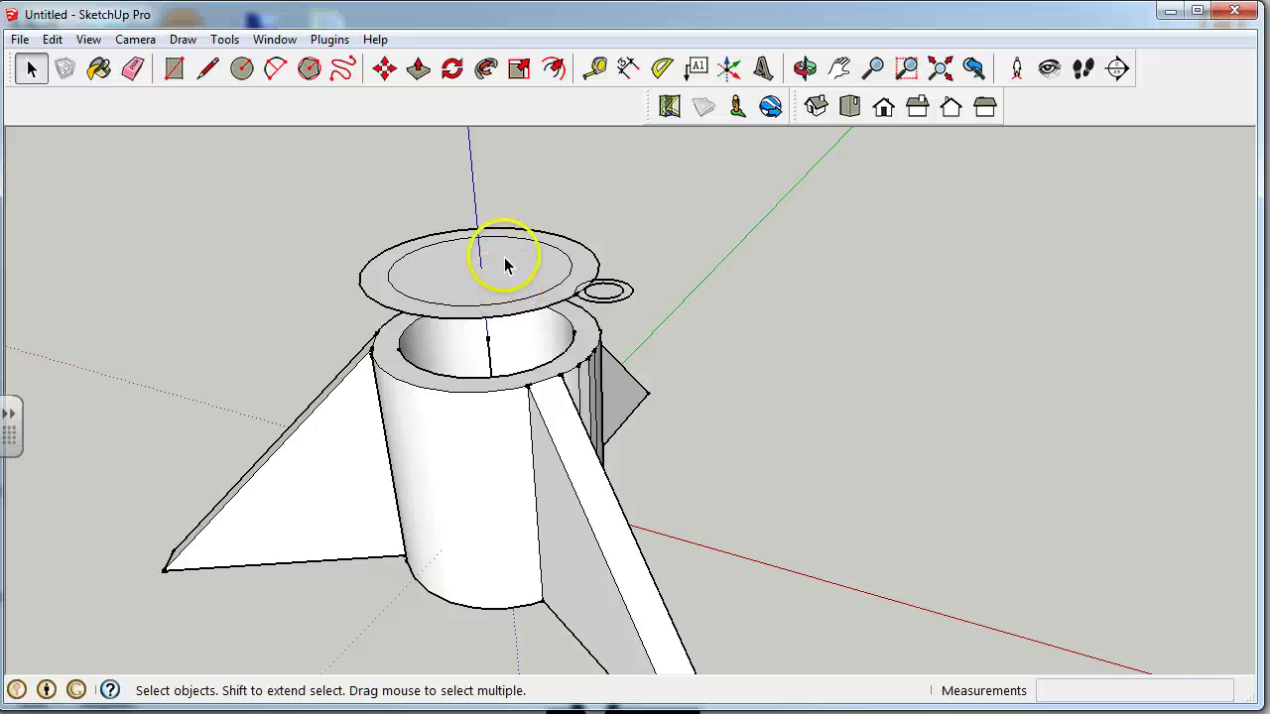
# Step: Draw a line across the disc's inner circle, through its centre from edge to edge
pyautogui.moveTo(505, 263); pyautogui.dragTo(617, 437, button='middle')
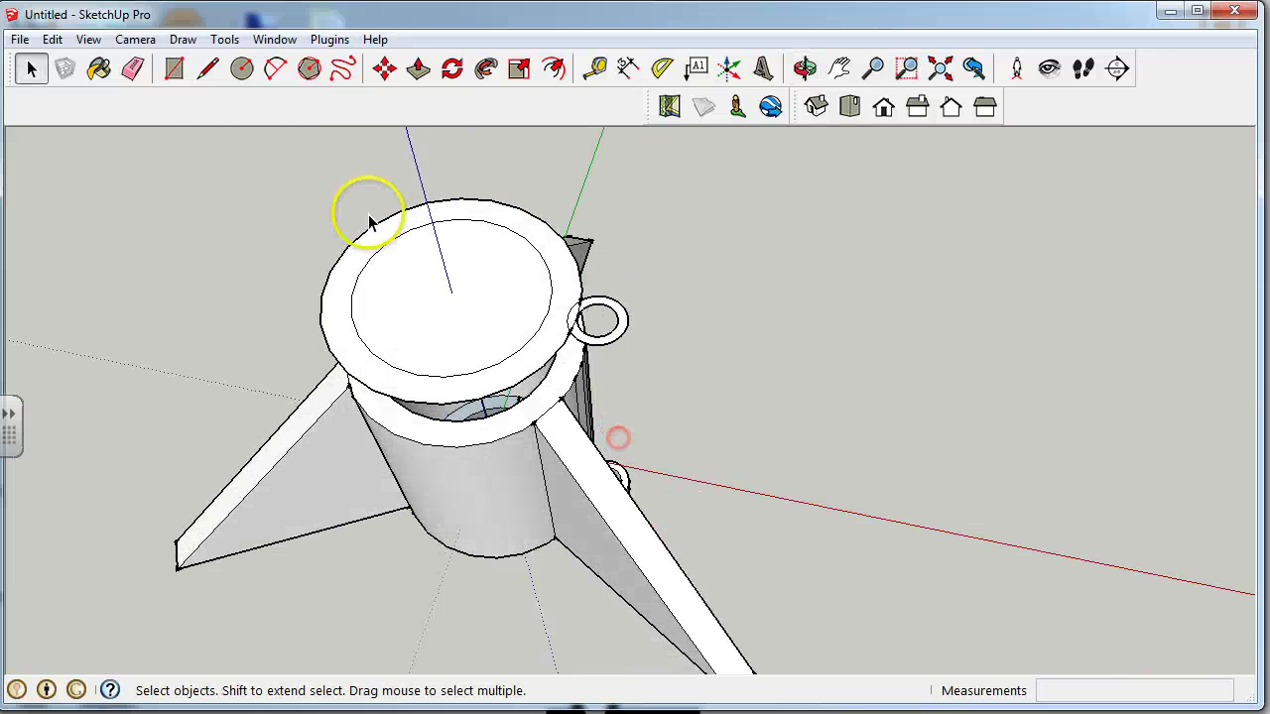
pyautogui.click(207, 67)
pyautogui.click(483, 218)
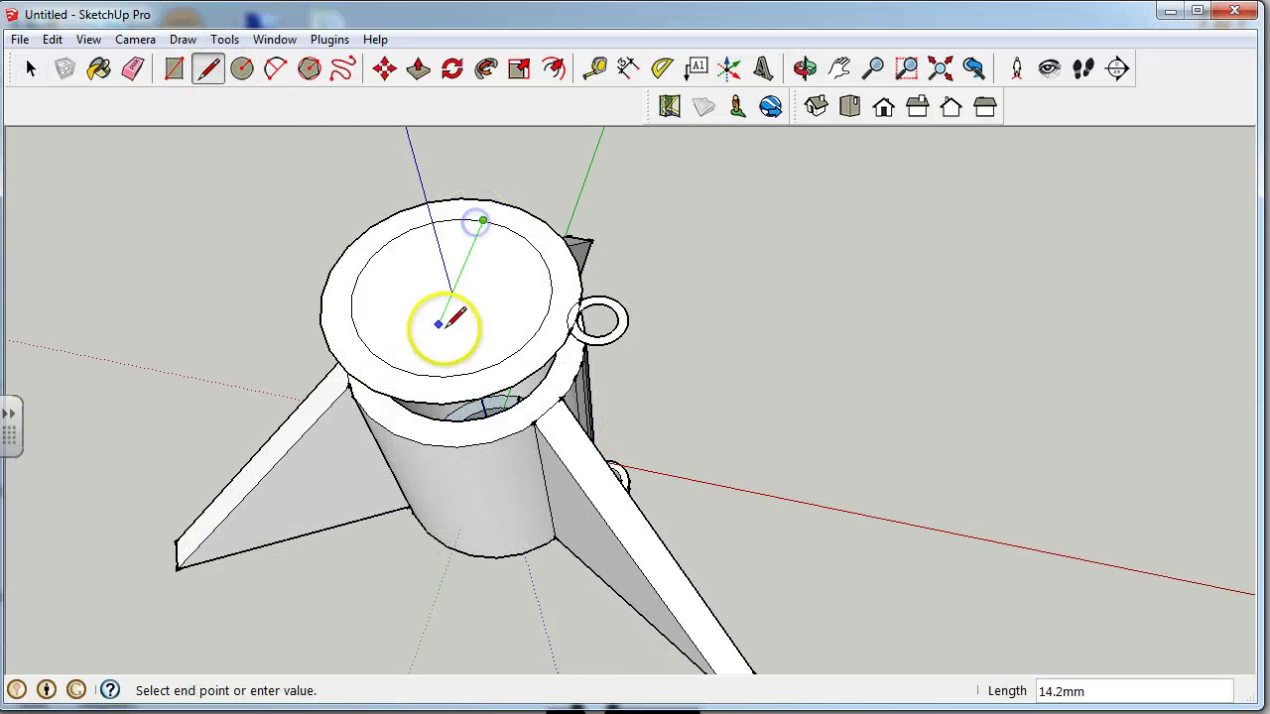
pyautogui.click(417, 374)
# Step: Draw a 50 mm vertical line upward along the blue axis from the disc's centre
pyautogui.moveTo(453, 292); pyautogui.dragTo(537, 94, button='middle')
pyautogui.scroll(-3, 455, 285)
pyautogui.click(455, 284)
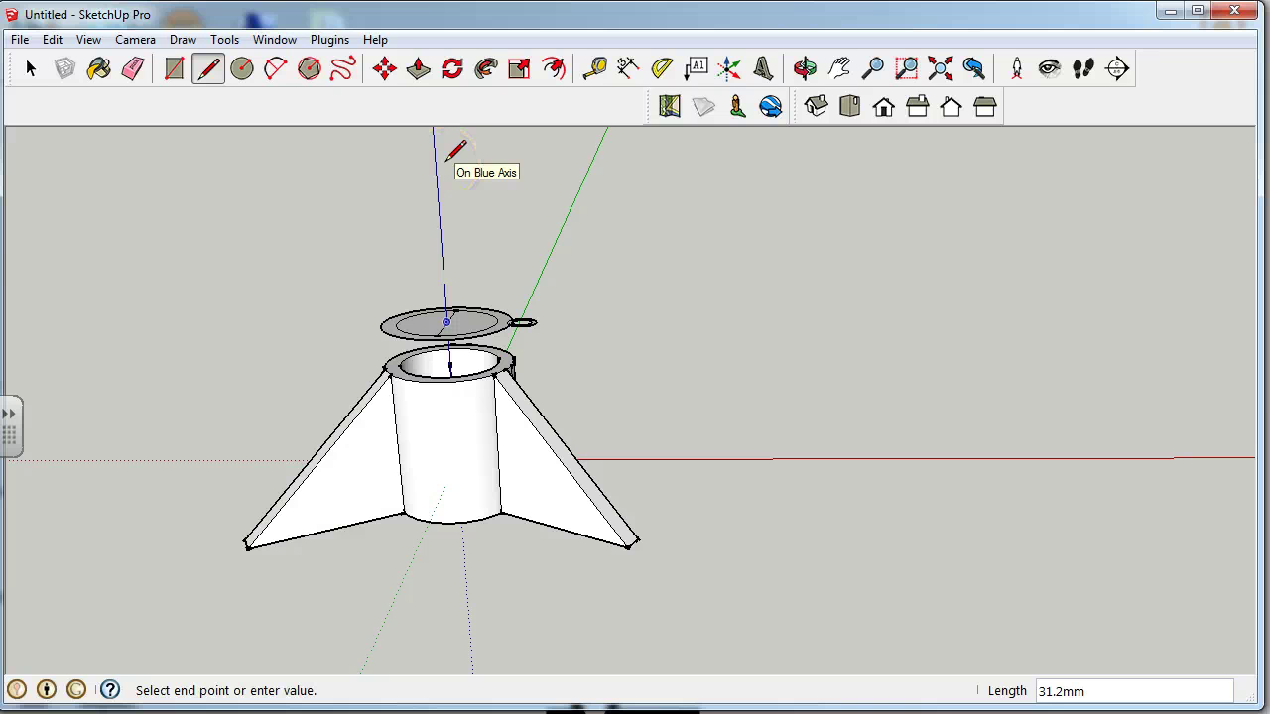
pyautogui.moveTo(471, 210)
pyautogui.mouseDown(button='middle')
pyautogui.moveTo(456, 243)
pyautogui.moveTo(453, 102)
pyautogui.moveTo(478, 194)
pyautogui.mouseUp(button='middle')
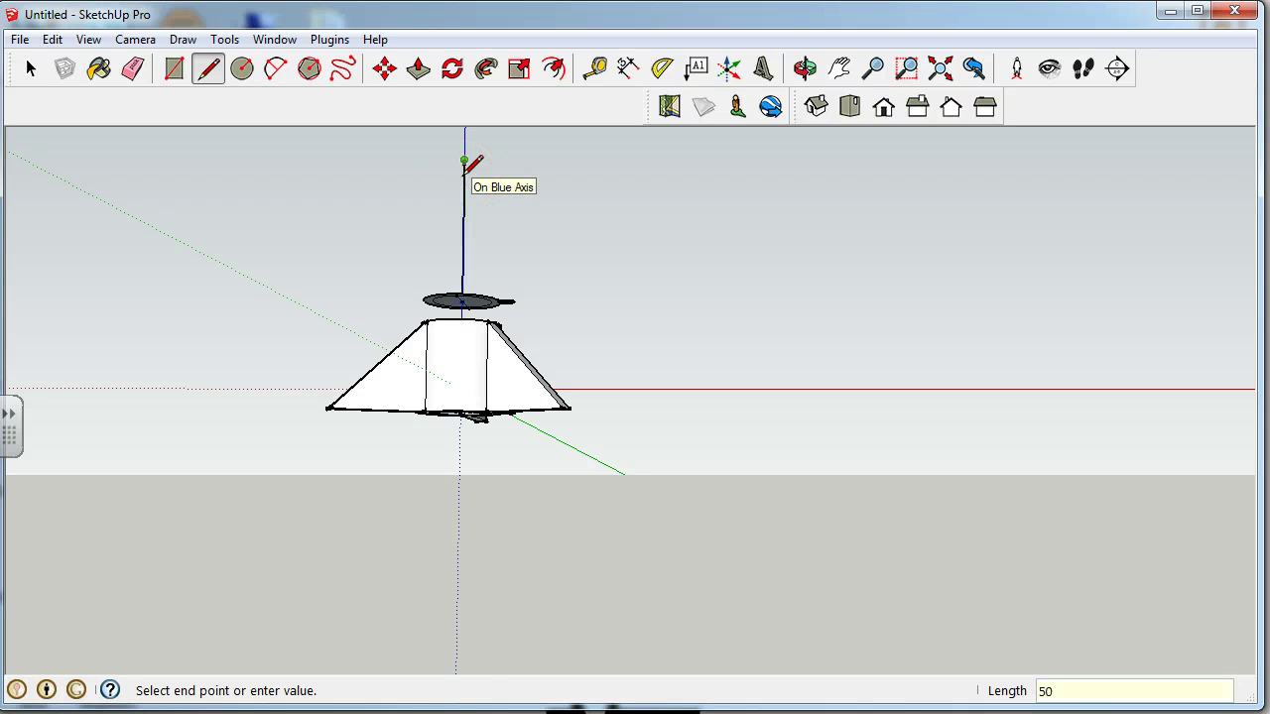
pyautogui.click(464, 161)
# Step: Extend the line across the disc from the inner circle to the outer circle's edge
pyautogui.moveTo(530, 354); pyautogui.dragTo(539, 331, button='middle')
pyautogui.scroll(3, 500, 316)
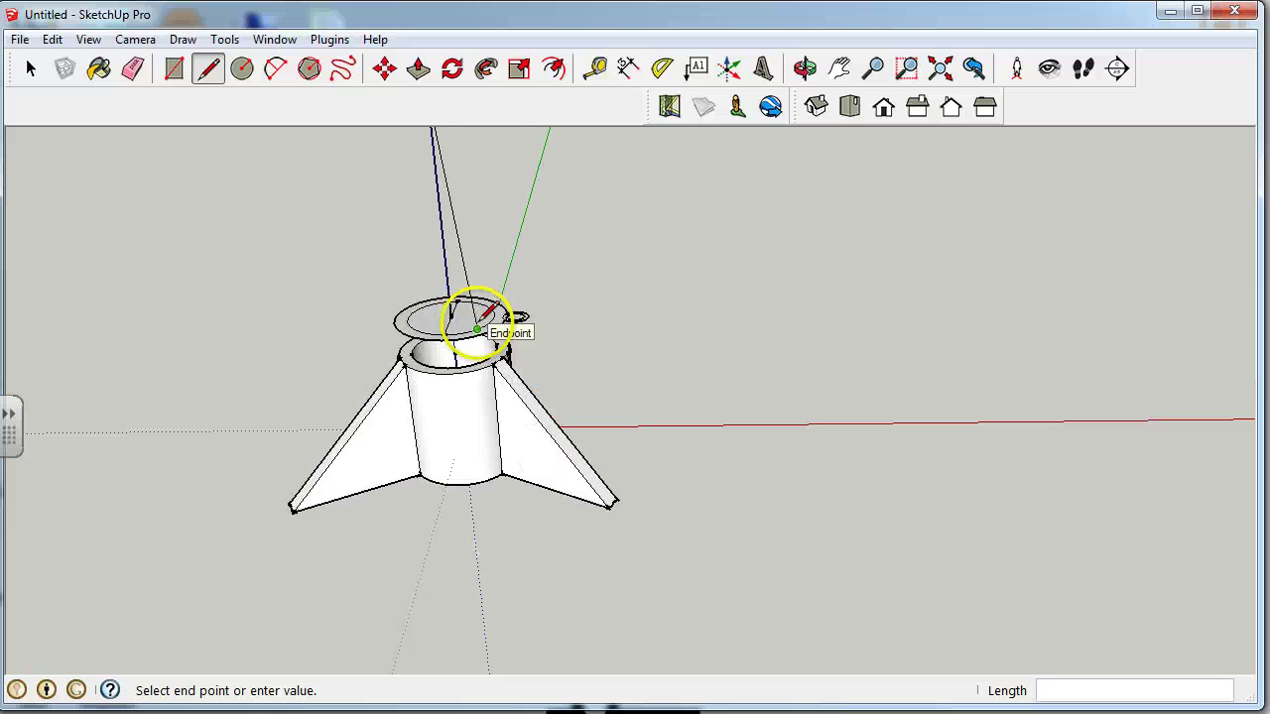
pyautogui.moveTo(491, 314)
pyautogui.mouseDown(button='middle')
pyautogui.moveTo(519, 340)
pyautogui.moveTo(743, 284)
pyautogui.moveTo(647, 341)
pyautogui.moveTo(615, 274)
pyautogui.moveTo(615, 340)
pyautogui.mouseUp(button='middle')
pyautogui.click(440, 348)
pyautogui.moveTo(439, 348)
pyautogui.mouseDown(button='middle')
pyautogui.moveTo(456, 355)
pyautogui.moveTo(694, 224)
pyautogui.moveTo(694, 275)
pyautogui.moveTo(769, 312)
pyautogui.mouseUp(button='middle')
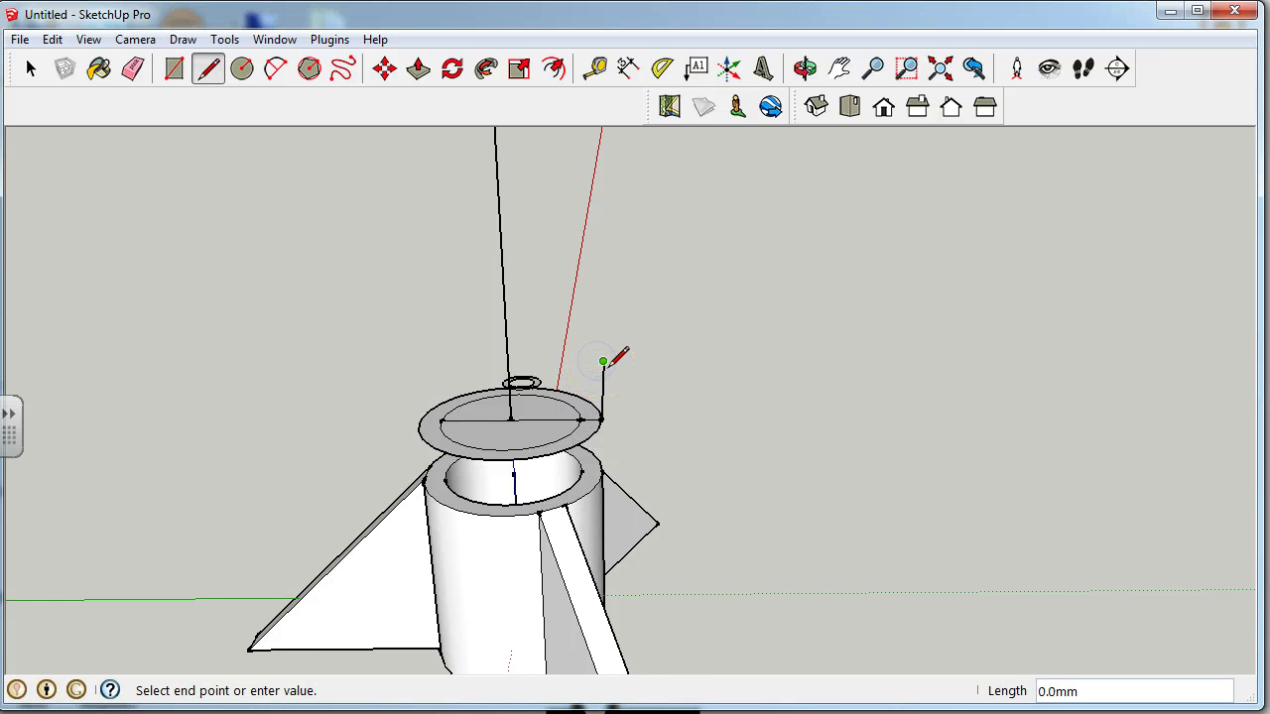
# Step: Draw a vertical edge up from the disc's rim and a sloping edge about 35.6 mm long to the centre line's top, closing the profile
pyautogui.moveTo(607, 363); pyautogui.dragTo(612, 264, button='middle')
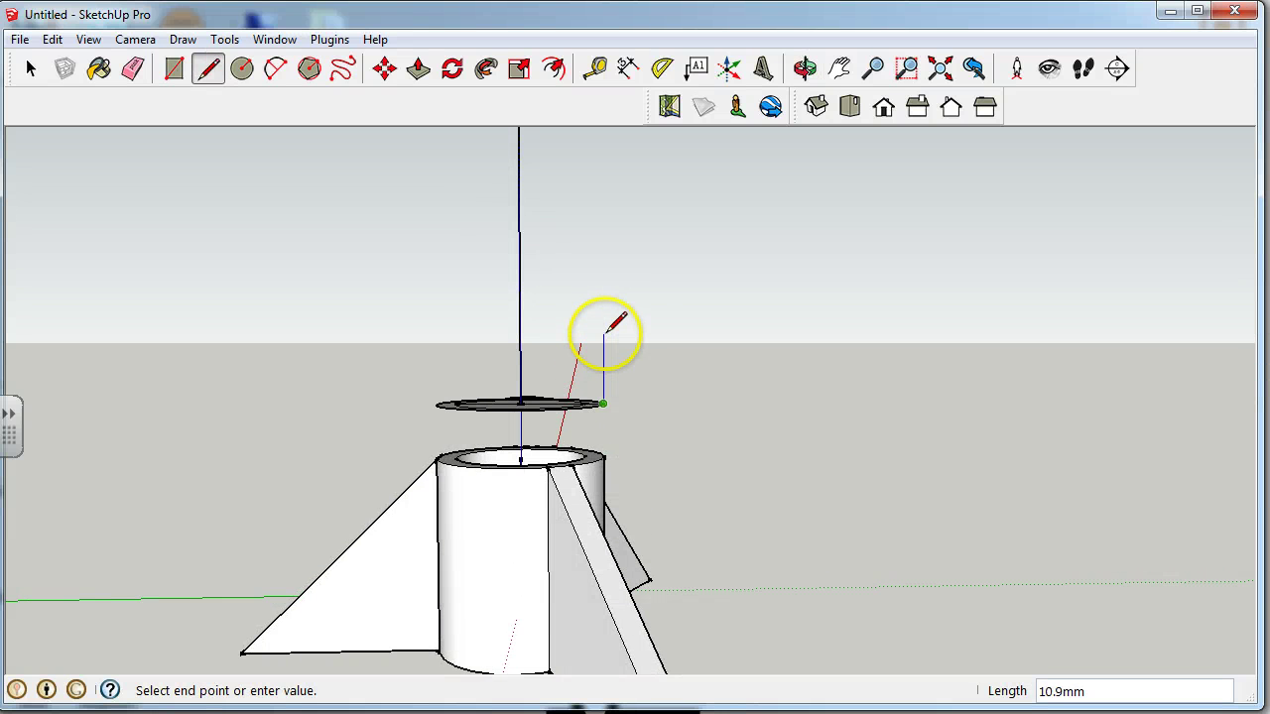
pyautogui.scroll(-2, 607, 293)
pyautogui.click(603, 305)
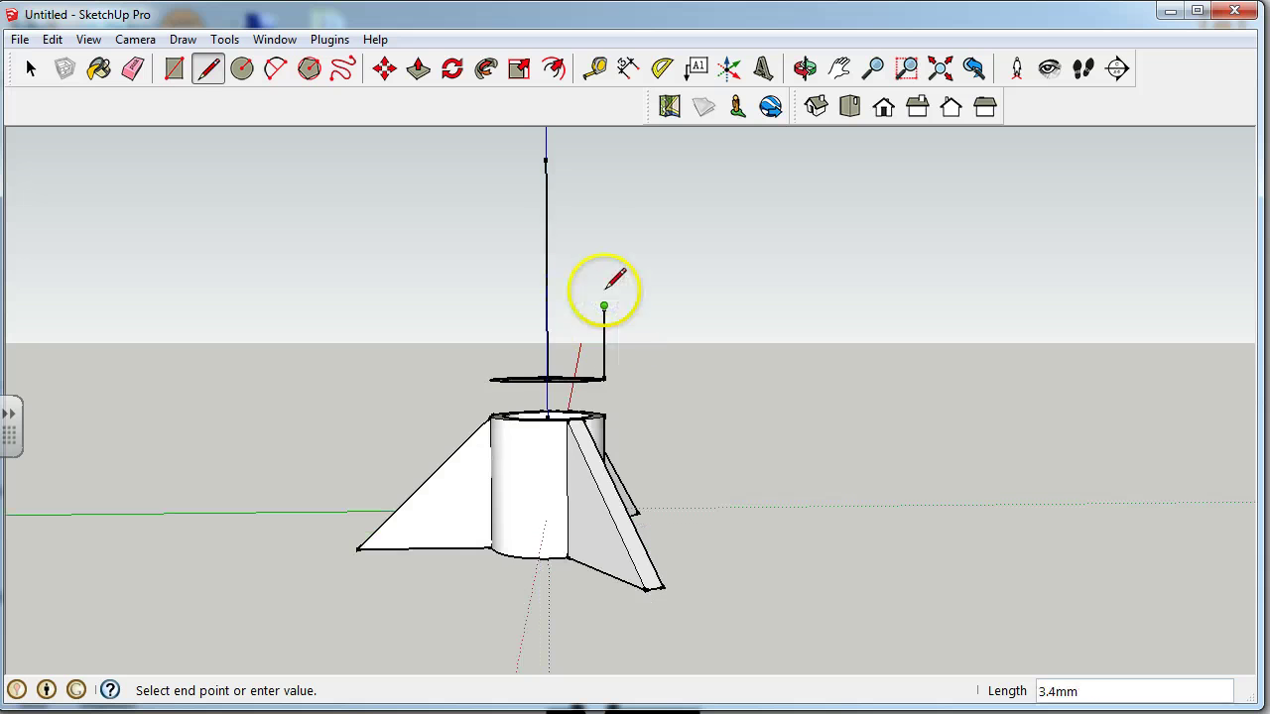
pyautogui.click(546, 157)
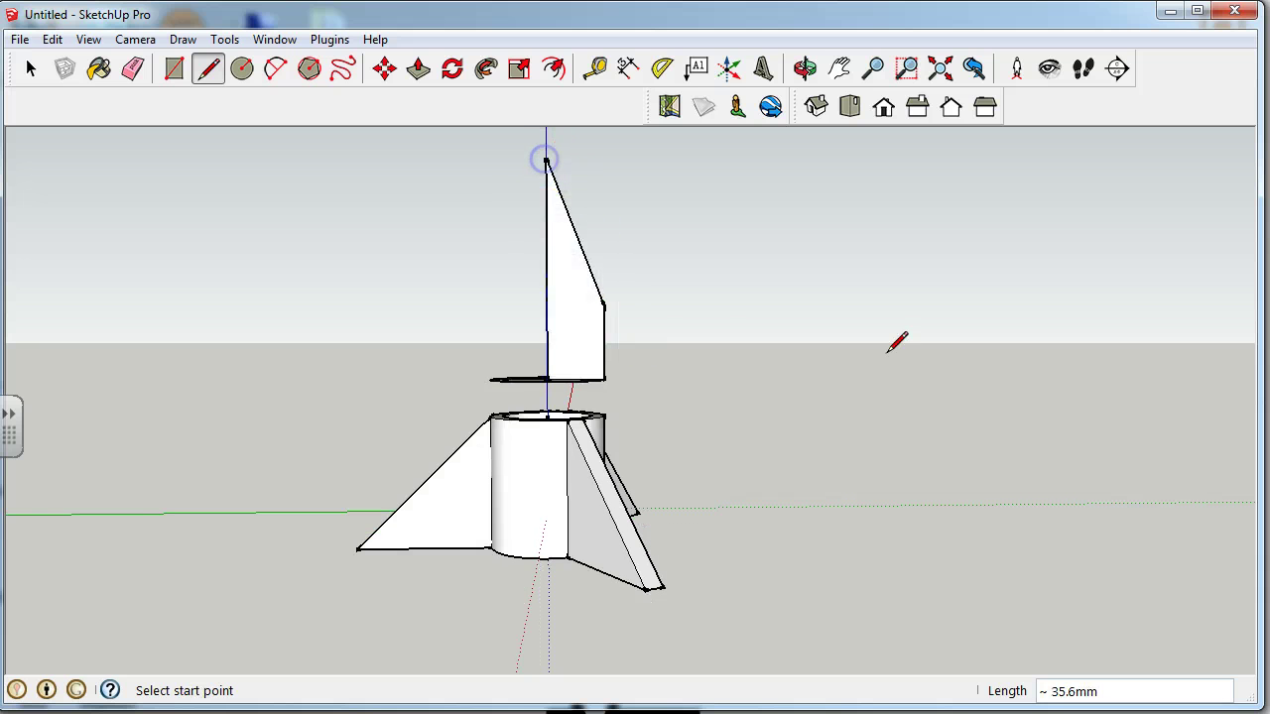
# Step: Draw an arc bulging outward about 3.3 mm between the profile's apex and the top of its short vertical edge
pyautogui.moveTo(707, 354); pyautogui.dragTo(779, 550, button='middle')
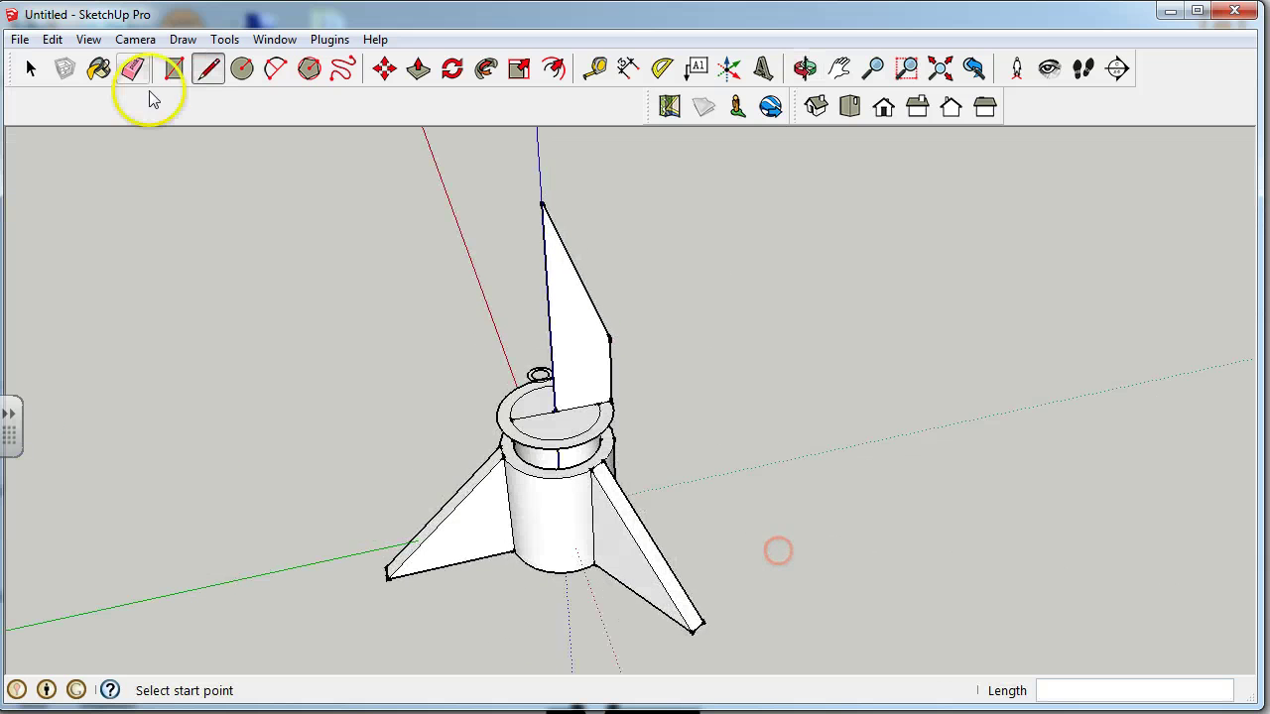
pyautogui.click(276, 67)
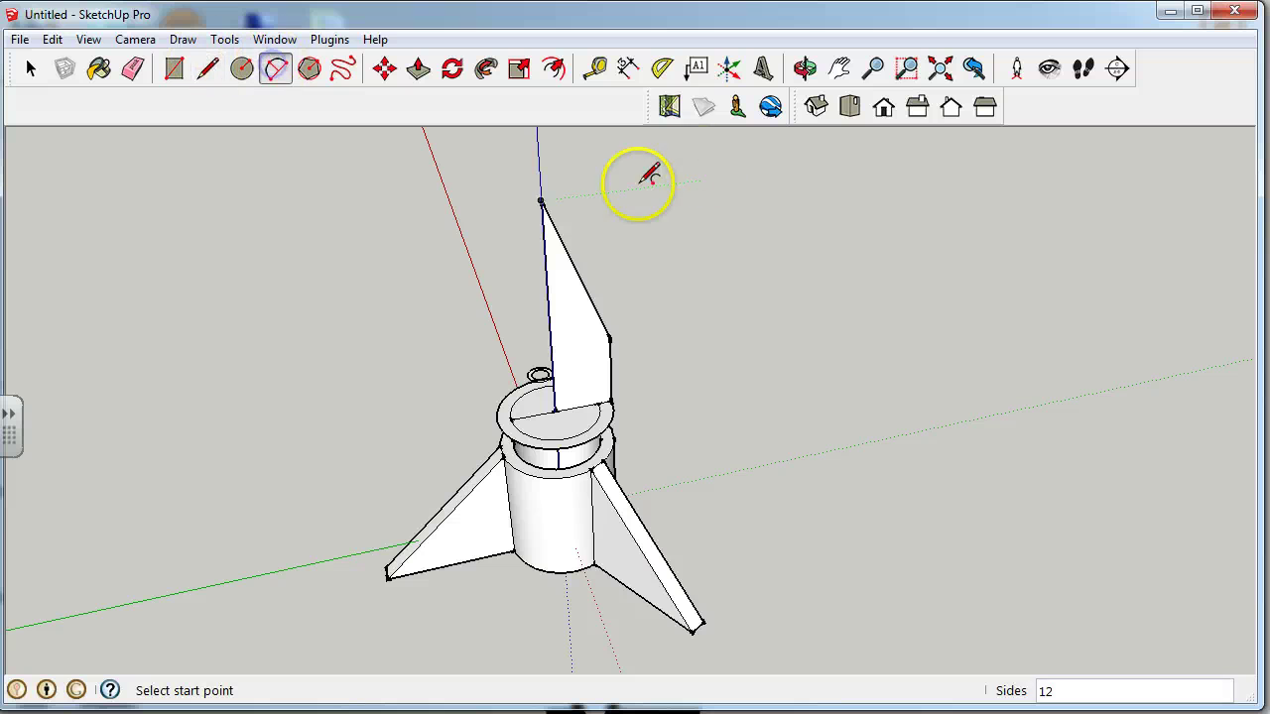
pyautogui.click(541, 201)
pyautogui.click(609, 338)
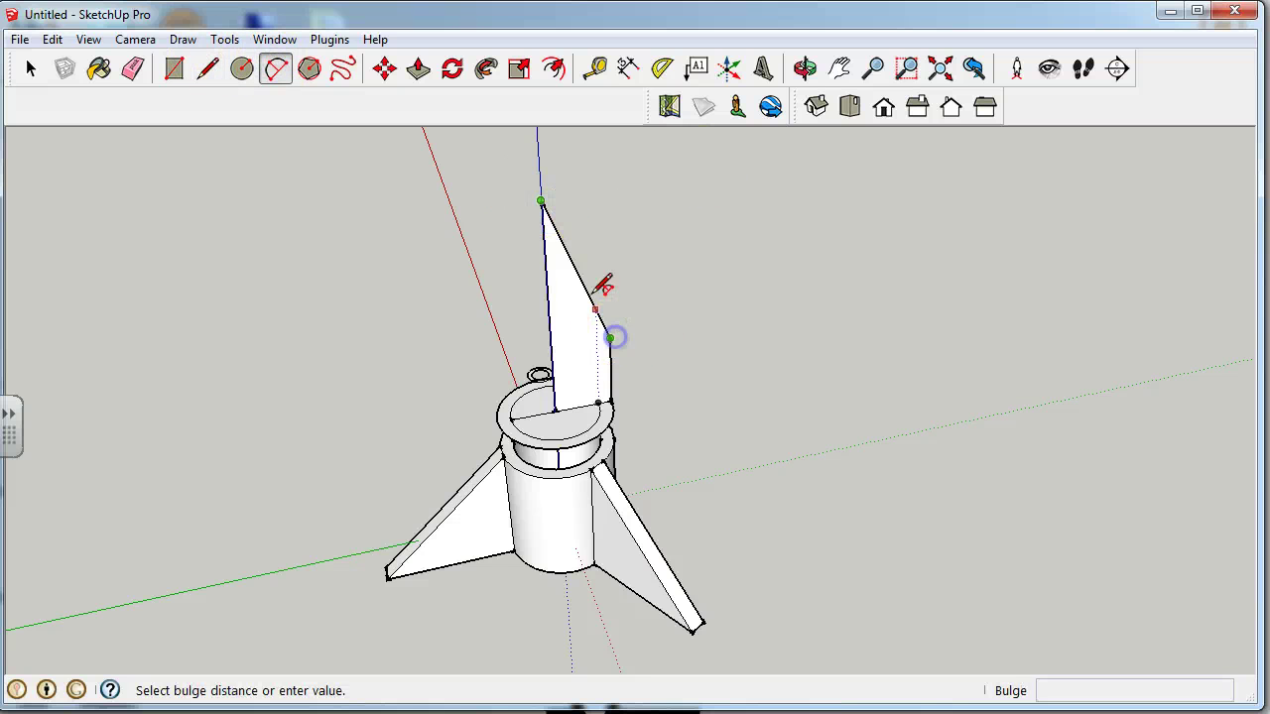
pyautogui.scroll(3, 609, 256)
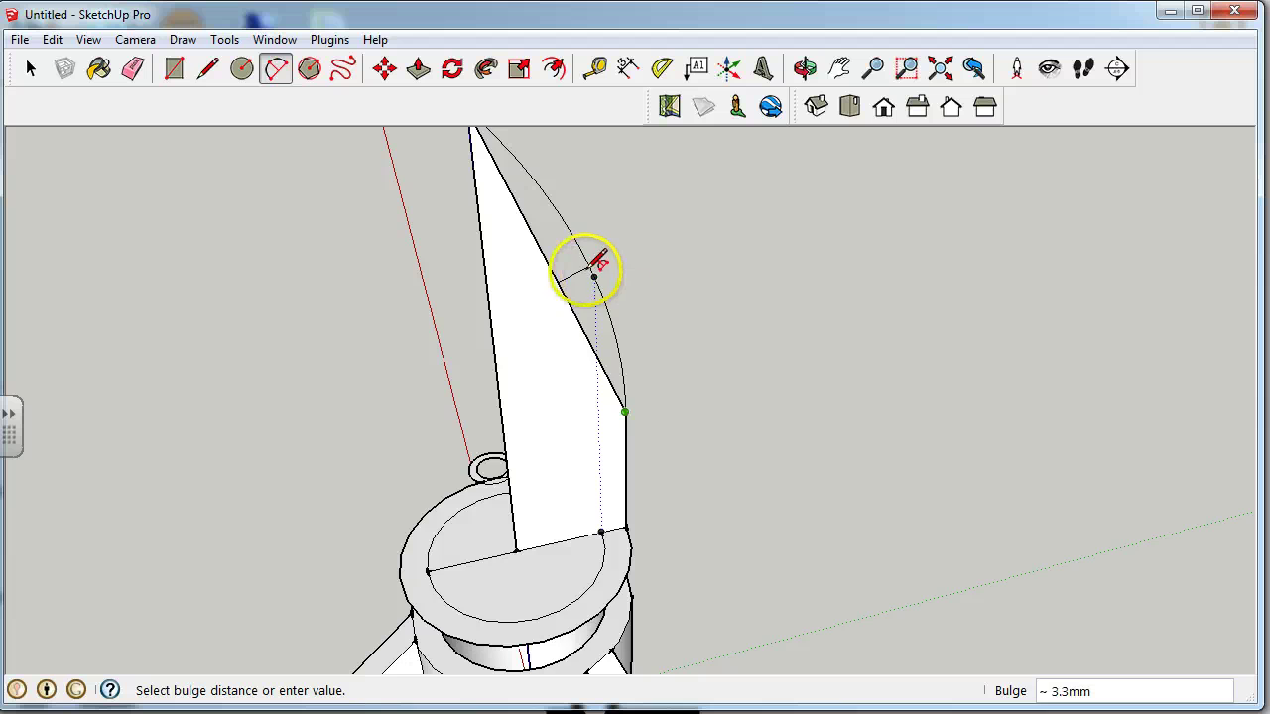
pyautogui.click(585, 270)
# Step: Erase the straight sloping edge and keep the arc as the profile's outer boundary
pyautogui.moveTo(603, 283); pyautogui.dragTo(416, 159, button='middle')
pyautogui.click(123, 71)
pyautogui.moveTo(601, 275)
pyautogui.mouseDown()
pyautogui.moveTo(562, 297)
pyautogui.moveTo(615, 459)
pyautogui.mouseUp()
pyautogui.moveTo(615, 459)
pyautogui.mouseDown(button='middle')
pyautogui.moveTo(671, 394)
pyautogui.moveTo(771, 530)
pyautogui.moveTo(481, 441)
pyautogui.moveTo(635, 465)
pyautogui.moveTo(634, 450)
pyautogui.moveTo(569, 512)
pyautogui.moveTo(585, 459)
pyautogui.mouseUp(button='middle')
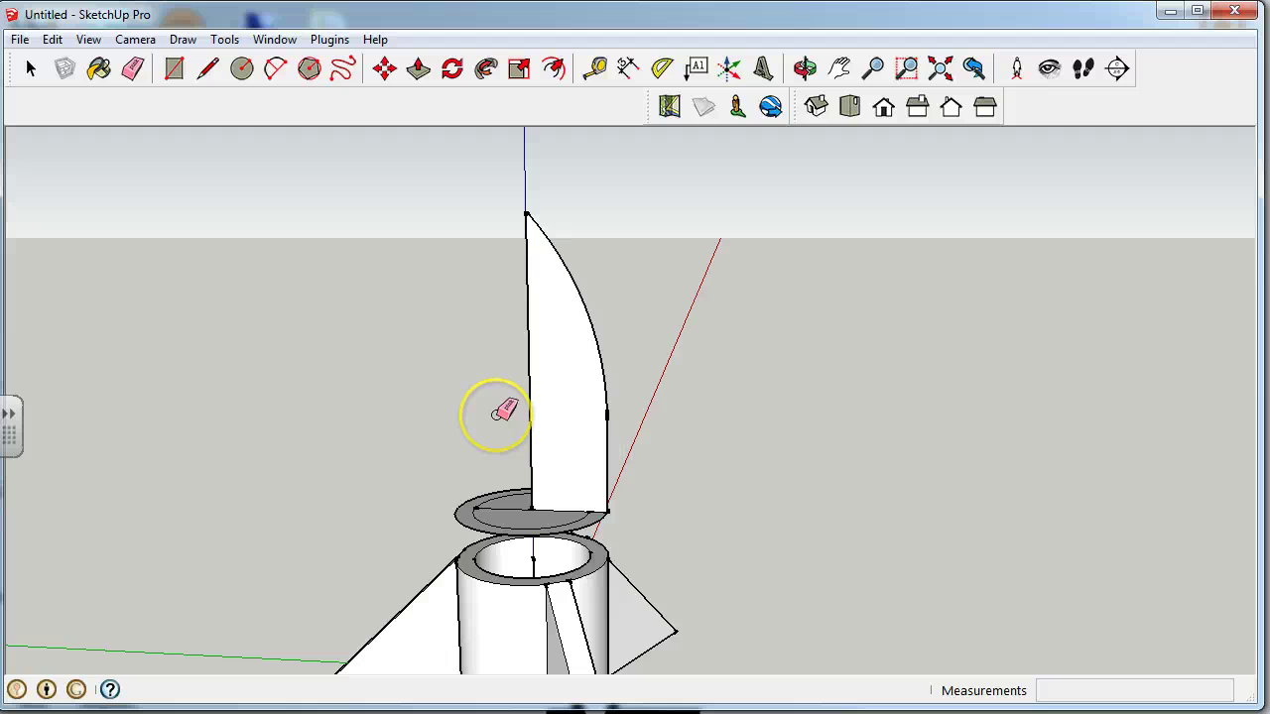
# Step: Delete both halves of the disc's inner face and the part of the diameter line outside the profile
pyautogui.moveTo(643, 364); pyautogui.dragTo(537, 536, button='middle')
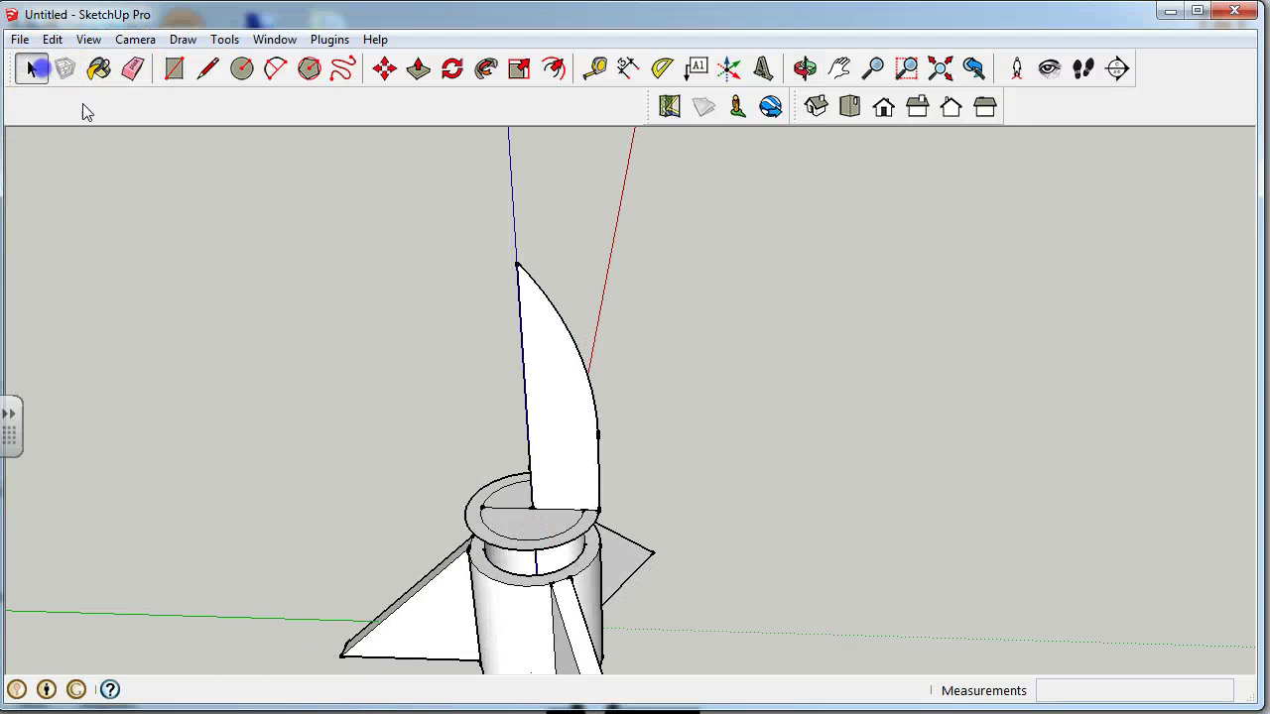
pyautogui.press('space')
pyautogui.scroll(1, 552, 504)
pyautogui.scroll(2, 551, 504)
pyautogui.click(538, 517)
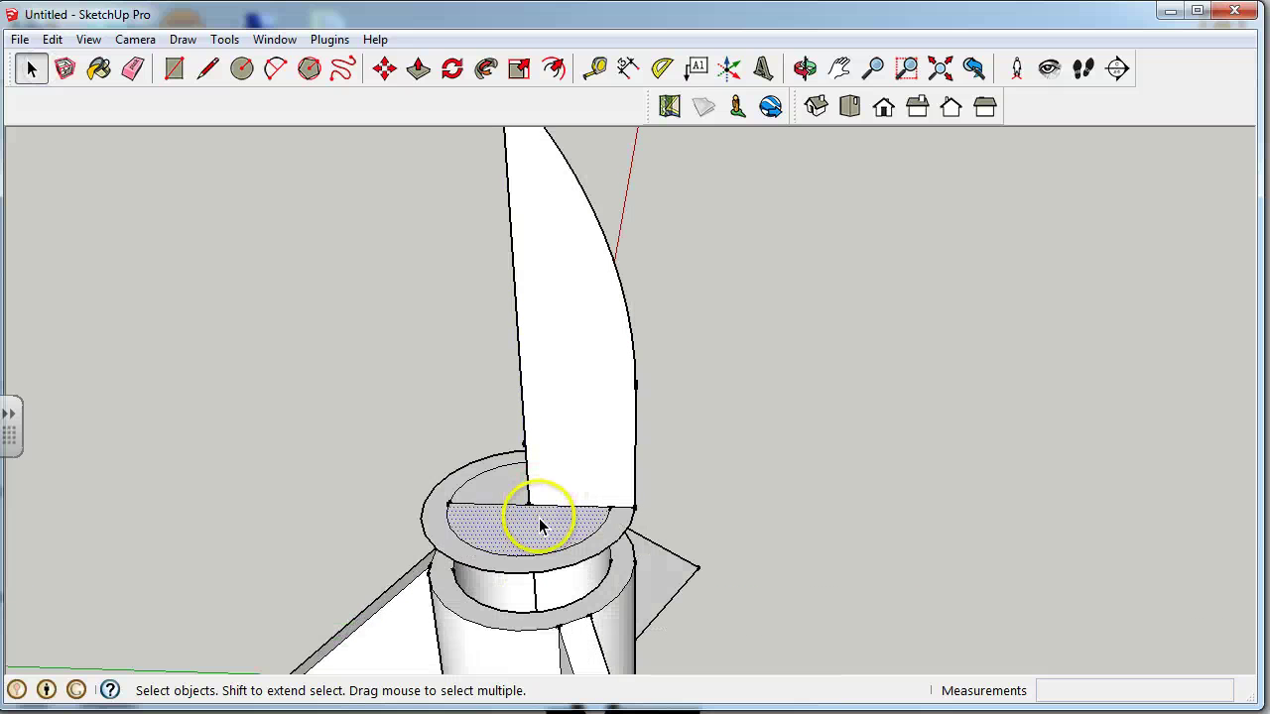
pyautogui.press('Delete')
pyautogui.moveTo(514, 483); pyautogui.dragTo(436, 413, button='middle')
pyautogui.moveTo(618, 505); pyautogui.dragTo(635, 574, button='middle')
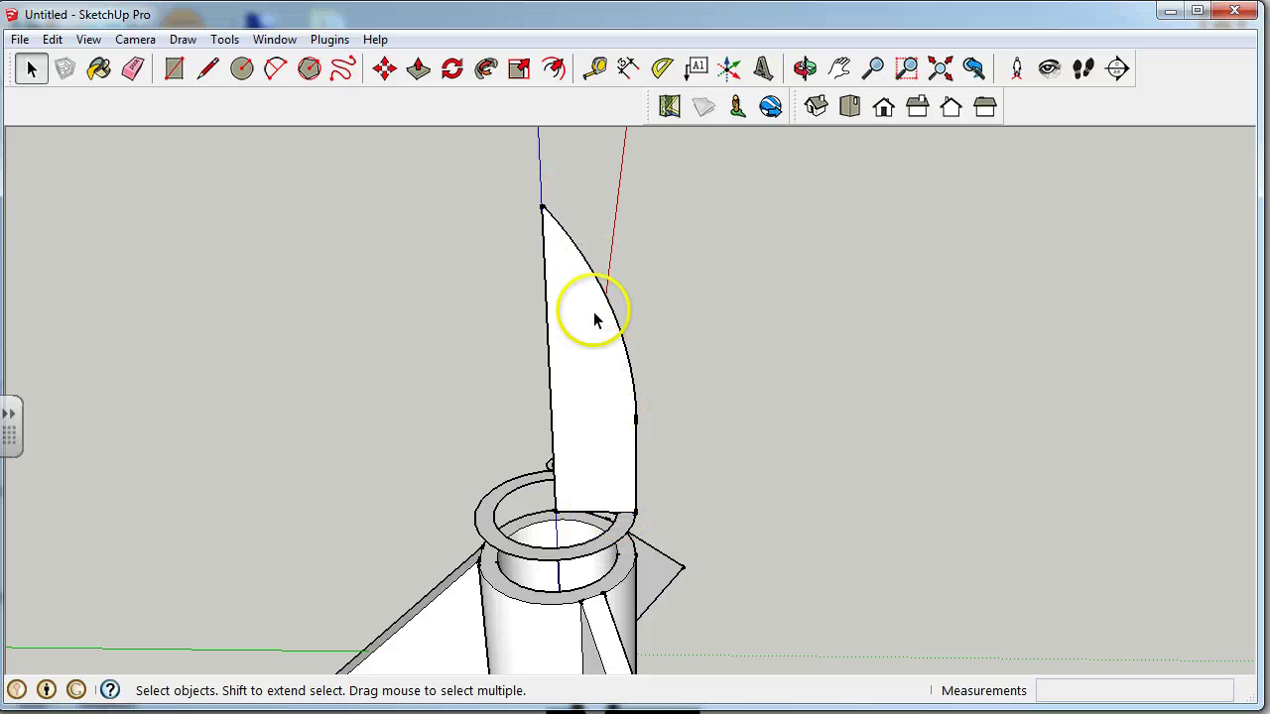
# Step: Offset the nose cone profile's outline inward by about 3 mm
pyautogui.click(553, 68)
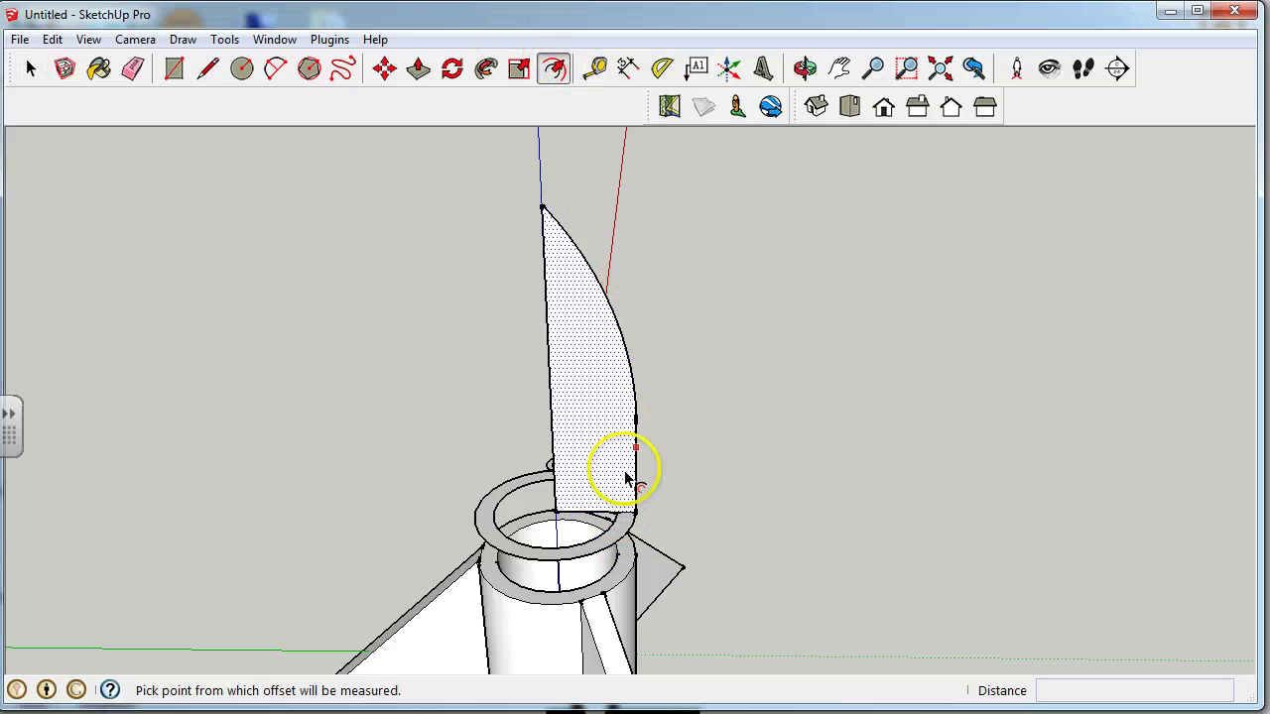
pyautogui.scroll(5, 629, 512)
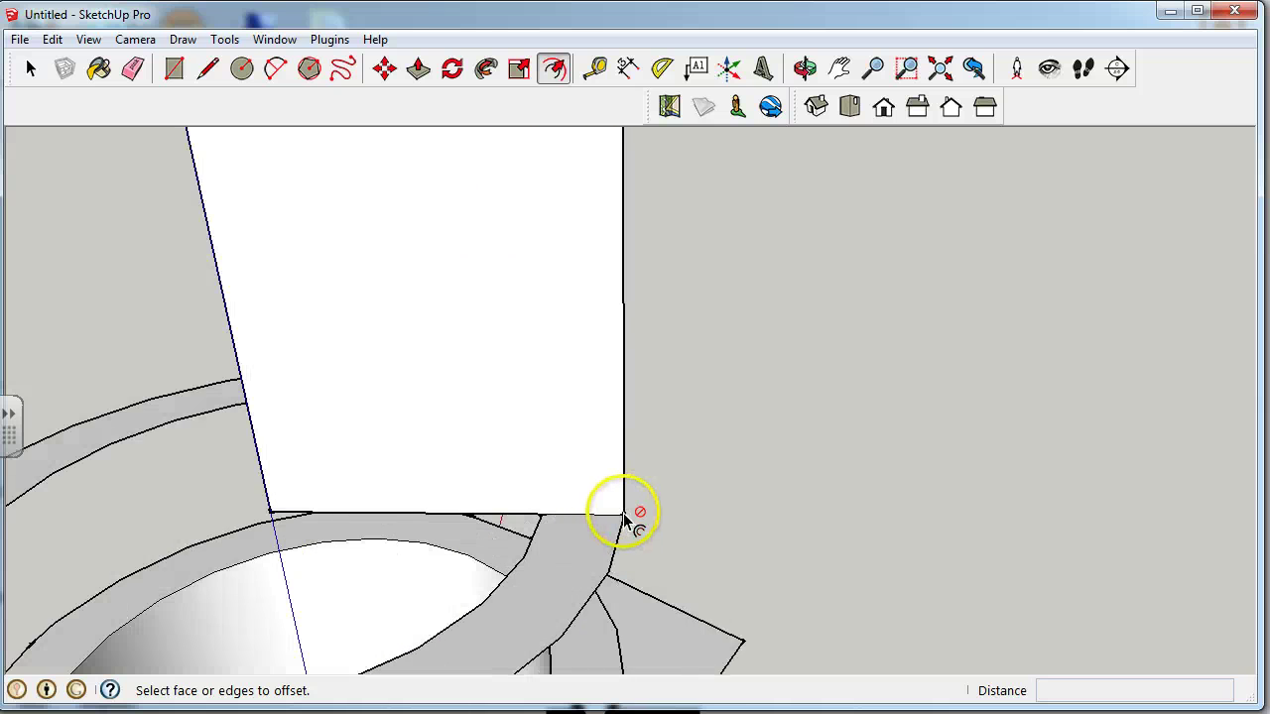
pyautogui.scroll(2, 624, 513)
pyautogui.click(625, 513)
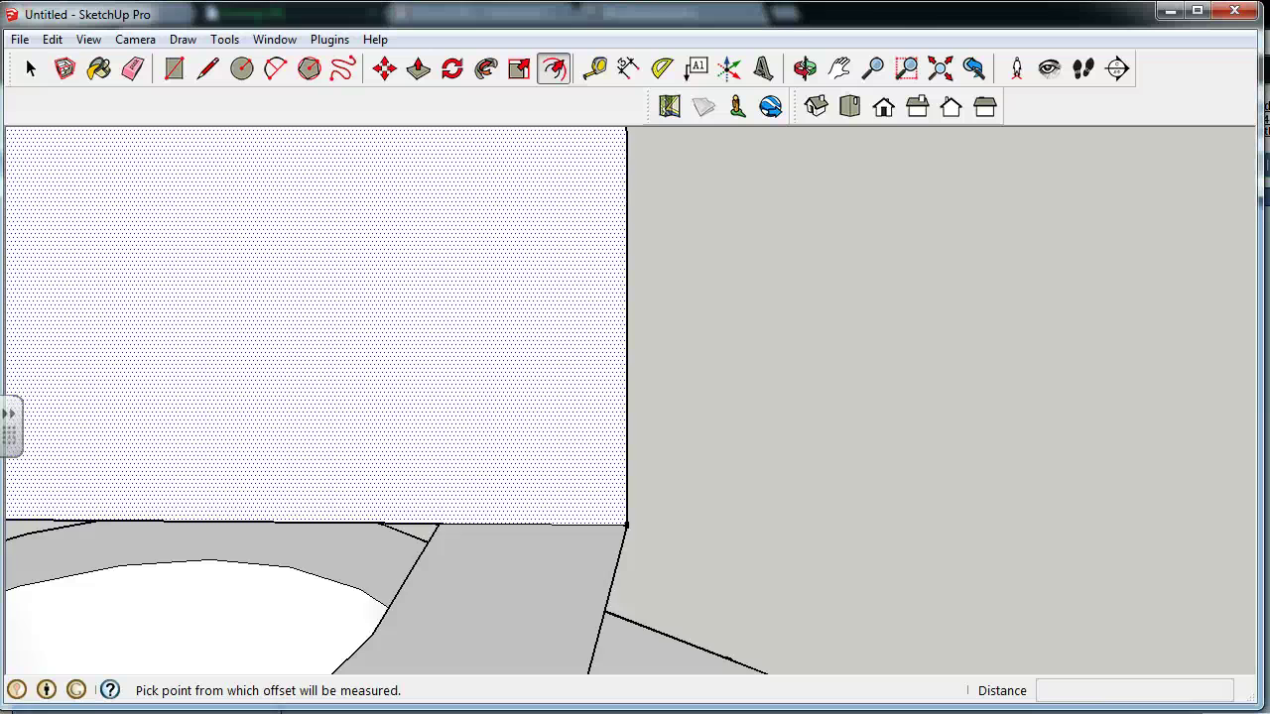
pyautogui.press('Escape')
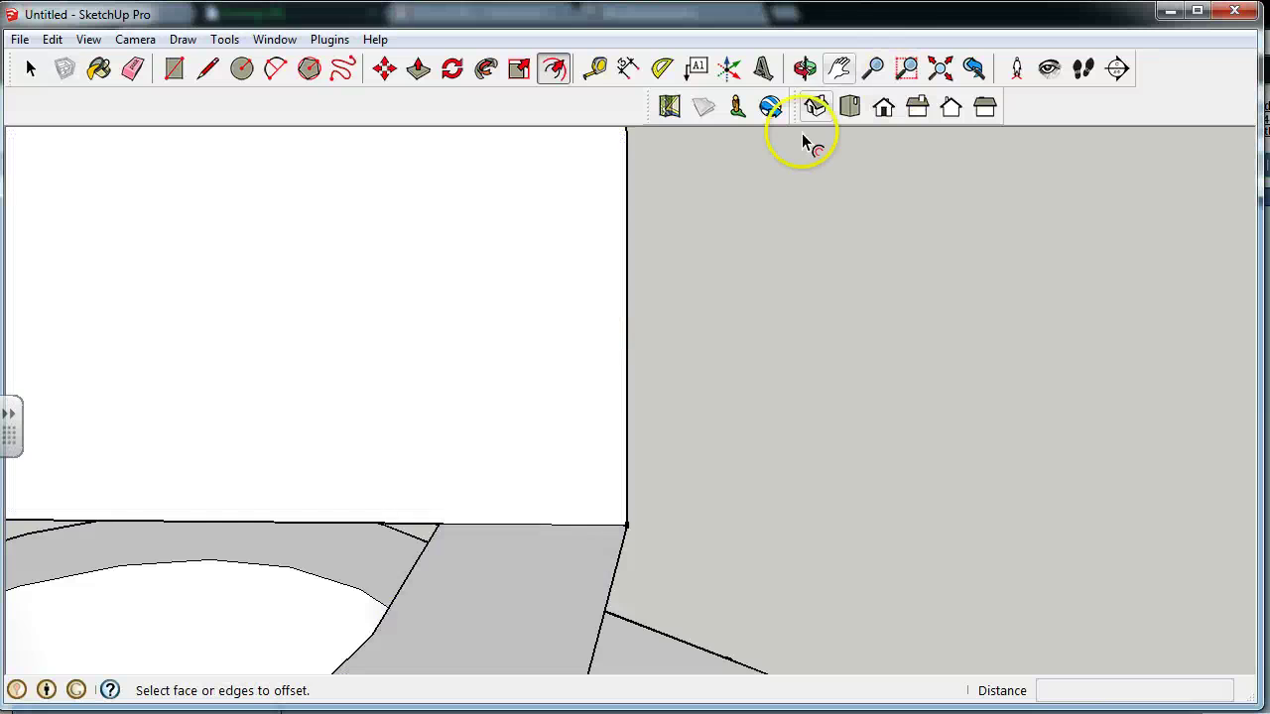
pyautogui.scroll(-1, 686, 600)
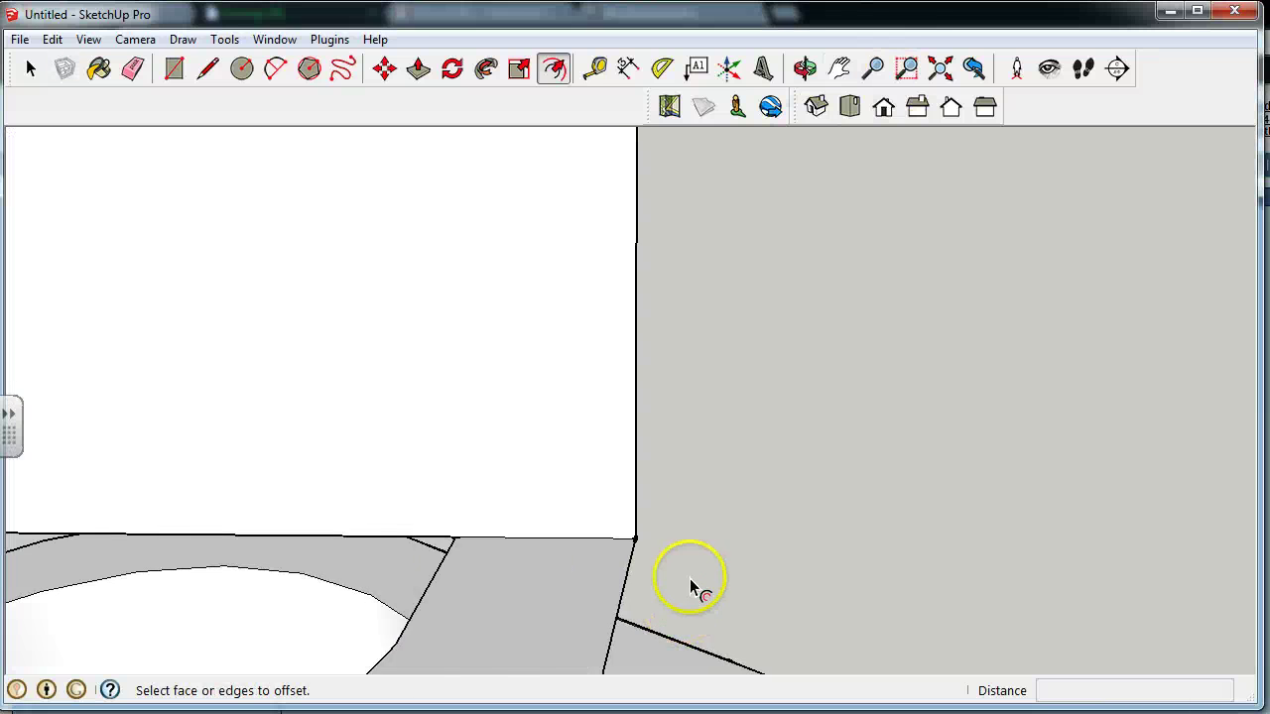
pyautogui.scroll(-2, 686, 577)
pyautogui.click(662, 552)
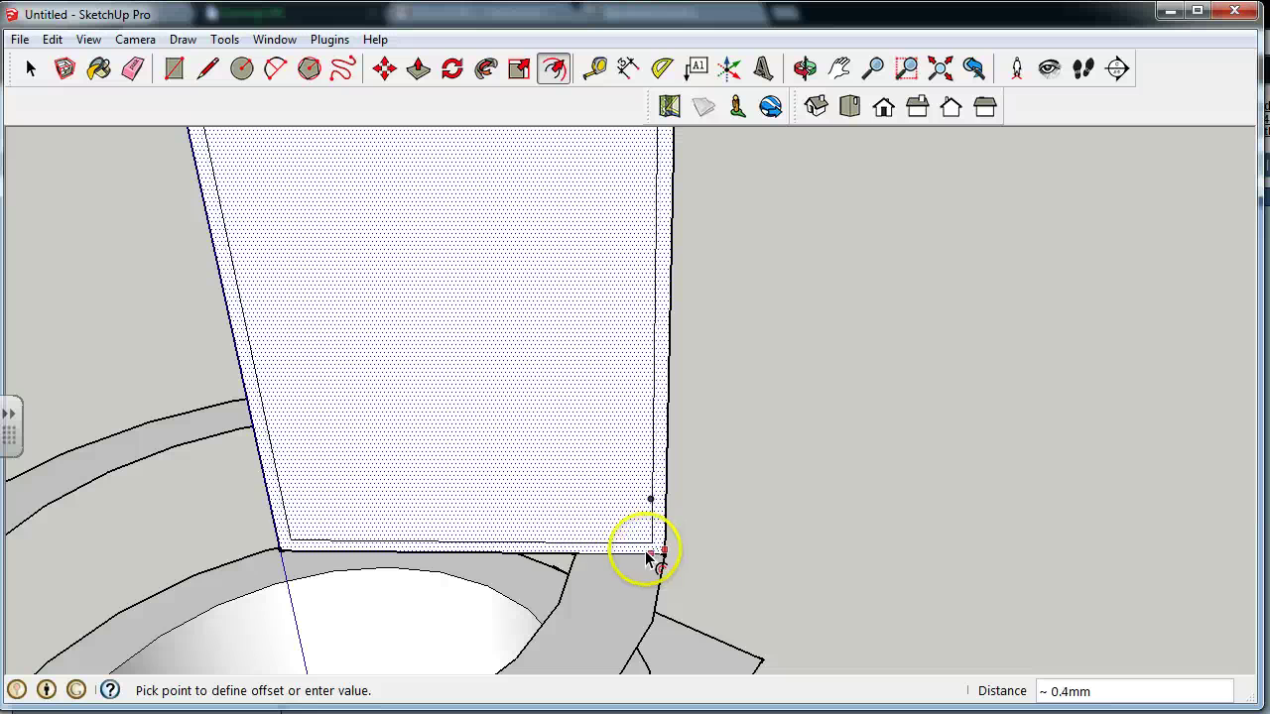
pyautogui.click(579, 558)
pyautogui.moveTo(578, 558); pyautogui.dragTo(616, 598, button='middle')
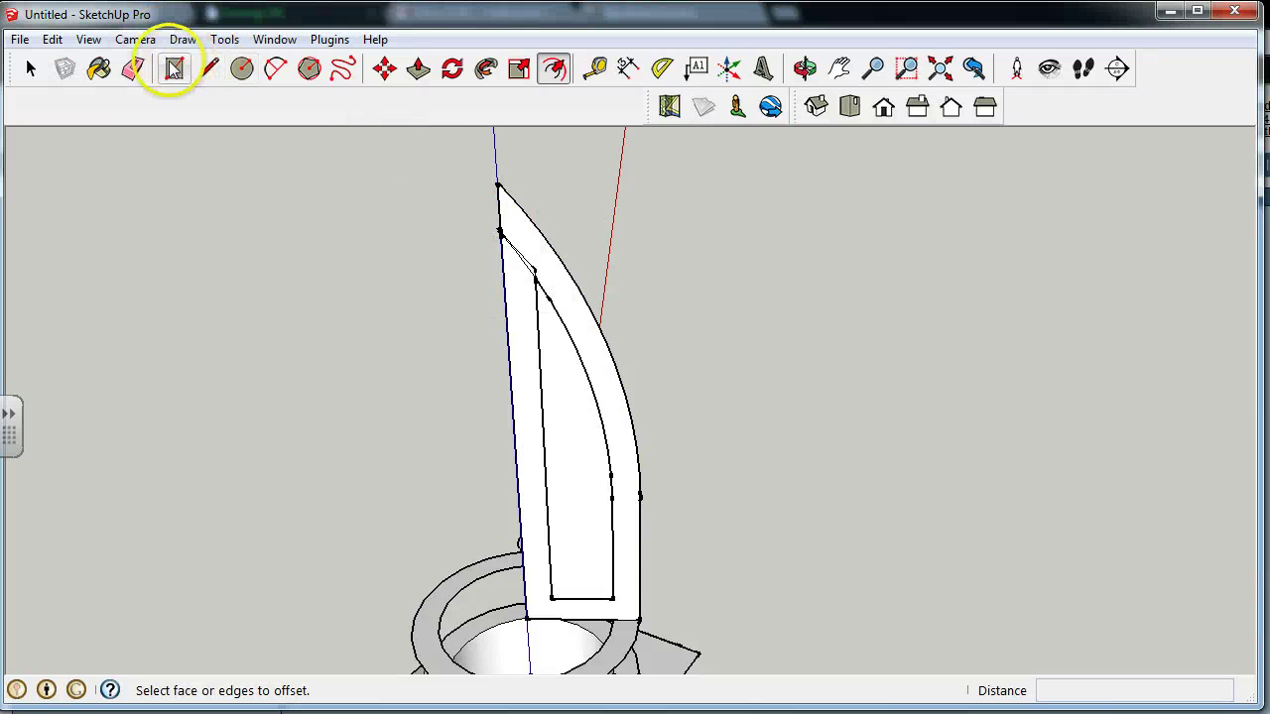
# Step: Draw a line about 5.1 mm long from the inner arc's upper end to the centre line and a 3 mm line from the inner lower corner to the base
pyautogui.click(208, 67)
pyautogui.scroll(2, 555, 339)
pyautogui.scroll(2, 557, 344)
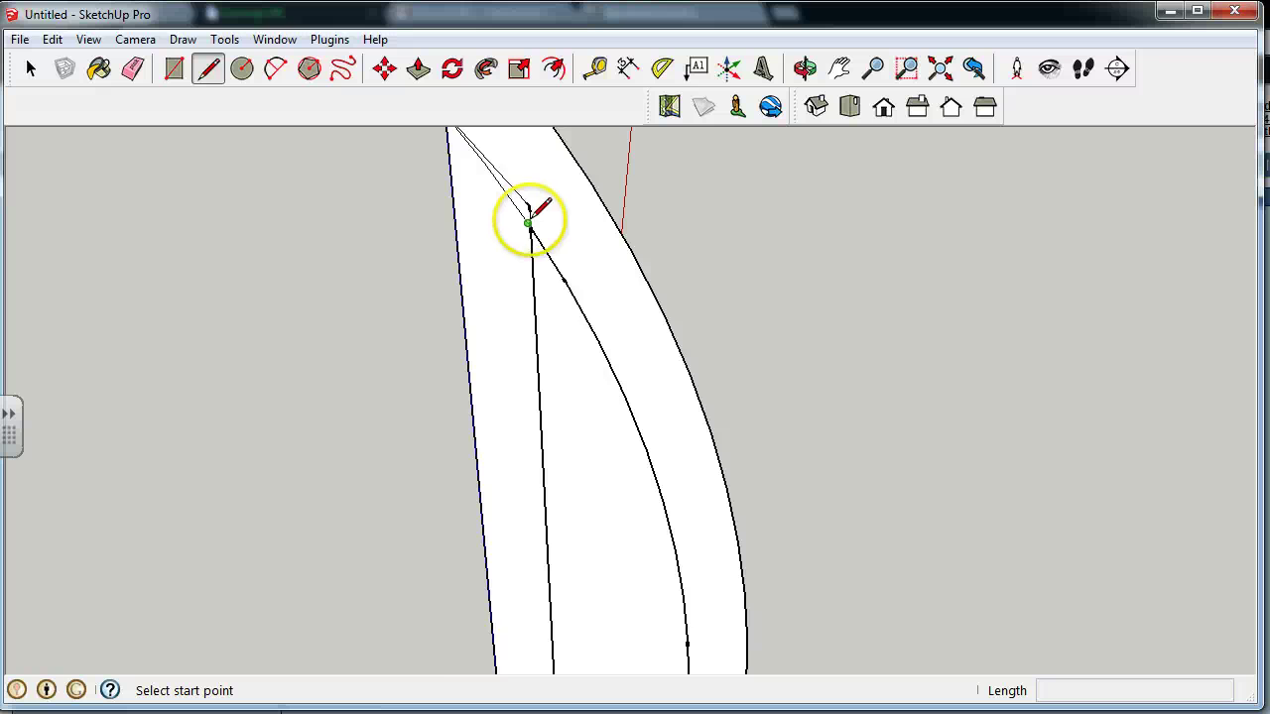
pyautogui.click(528, 218)
pyautogui.scroll(-2, 552, 334)
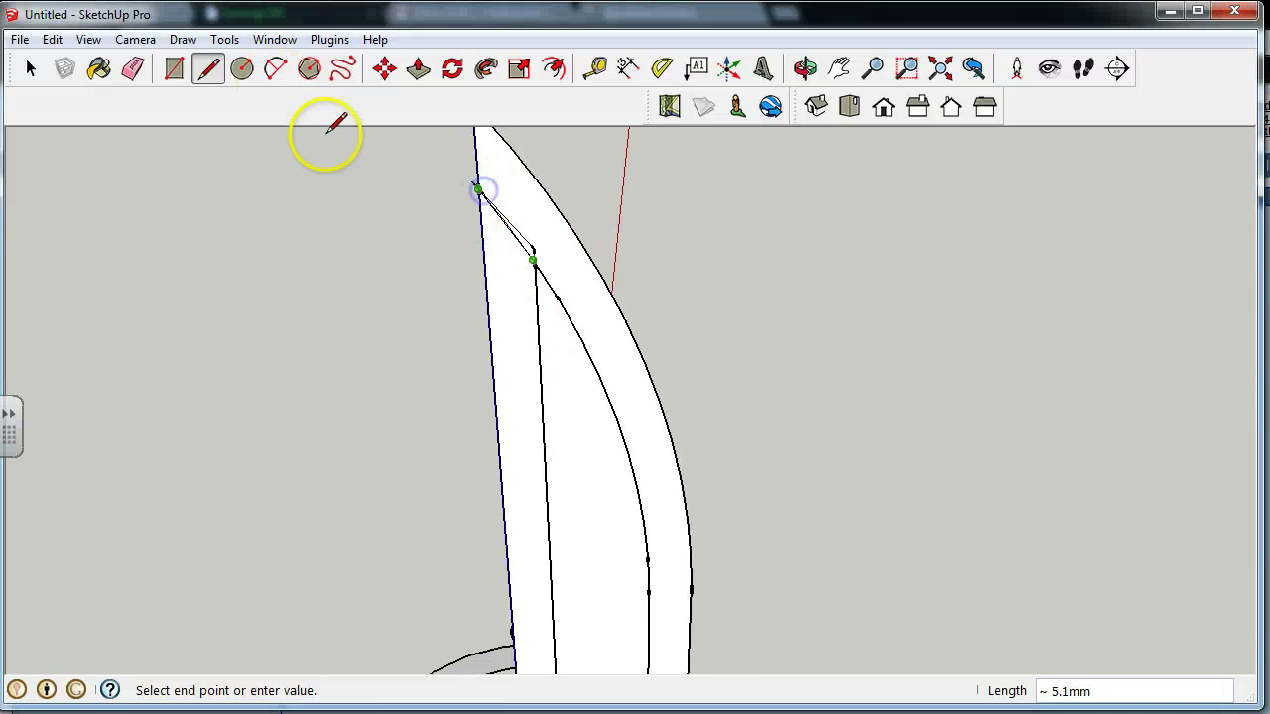
pyautogui.click(478, 188)
pyautogui.scroll(-2, 618, 538)
pyautogui.scroll(2, 646, 547)
pyautogui.click(667, 578)
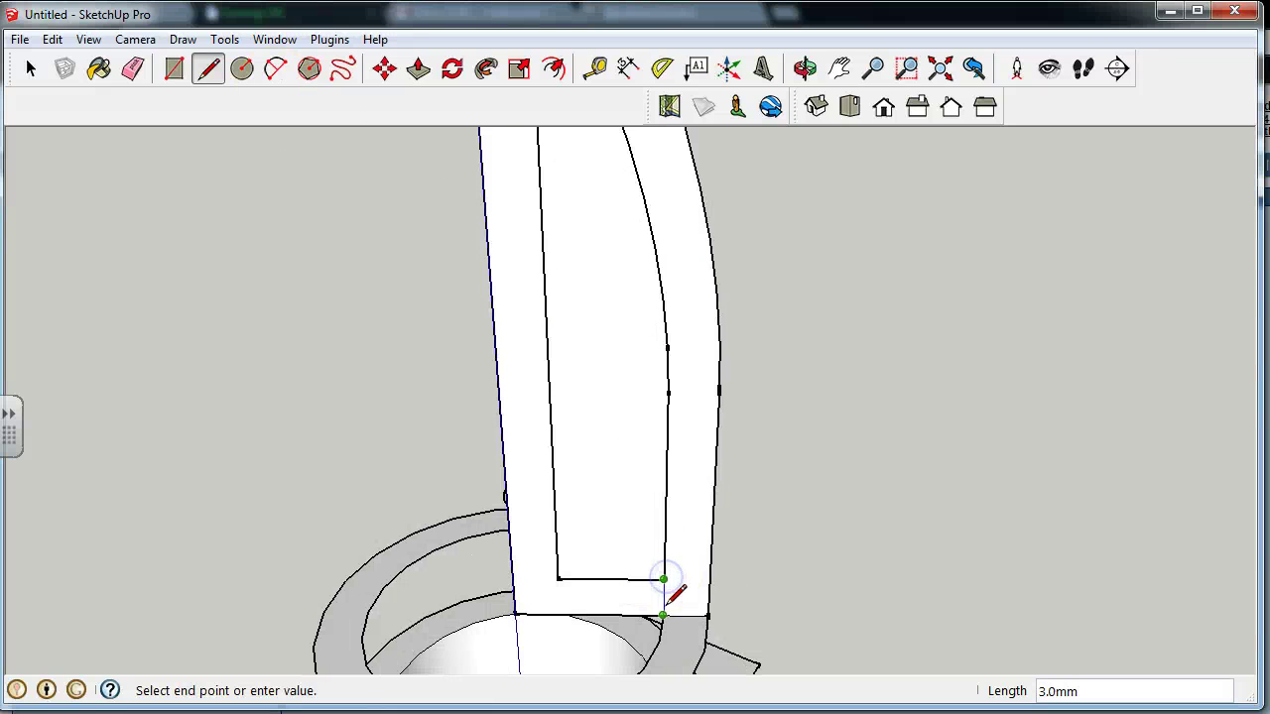
pyautogui.click(668, 599)
pyautogui.moveTo(538, 346); pyautogui.dragTo(486, 428, button='middle')
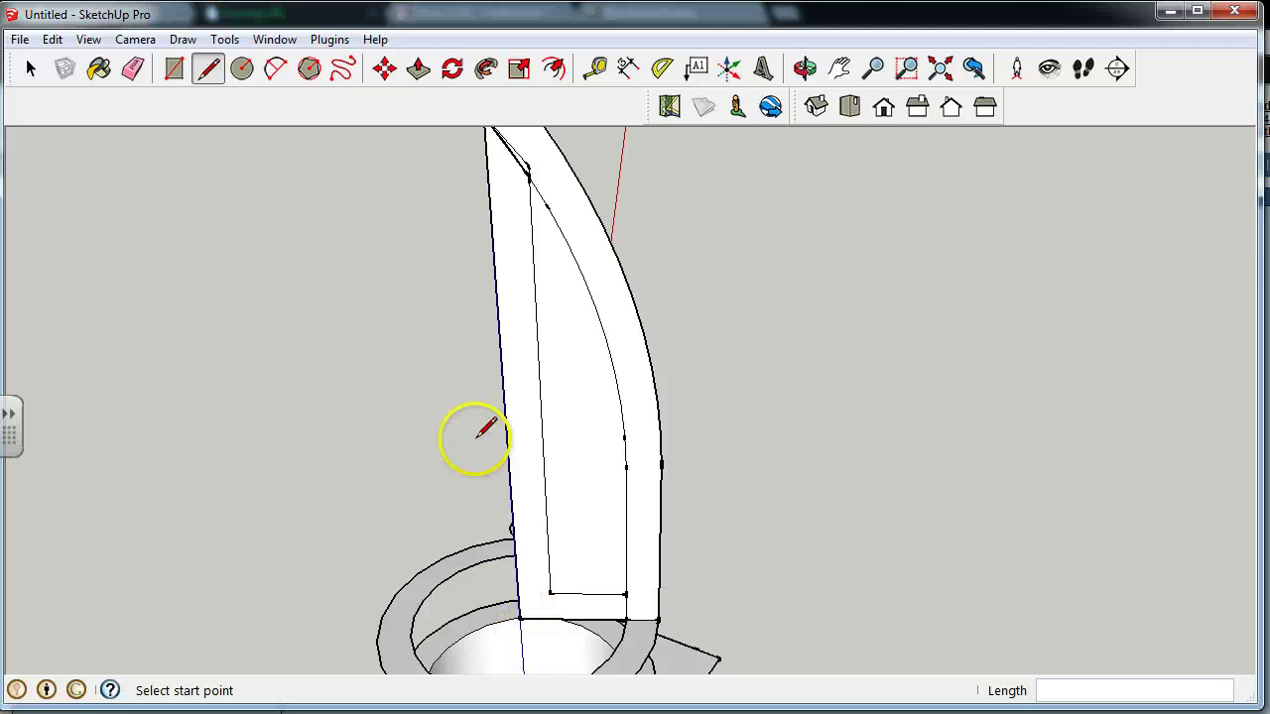
# Step: Erase the inner straight offset edges and the stray segments near the apex, keeping only the curved wall profile
pyautogui.click(134, 67)
pyautogui.moveTo(509, 595); pyautogui.dragTo(556, 584)
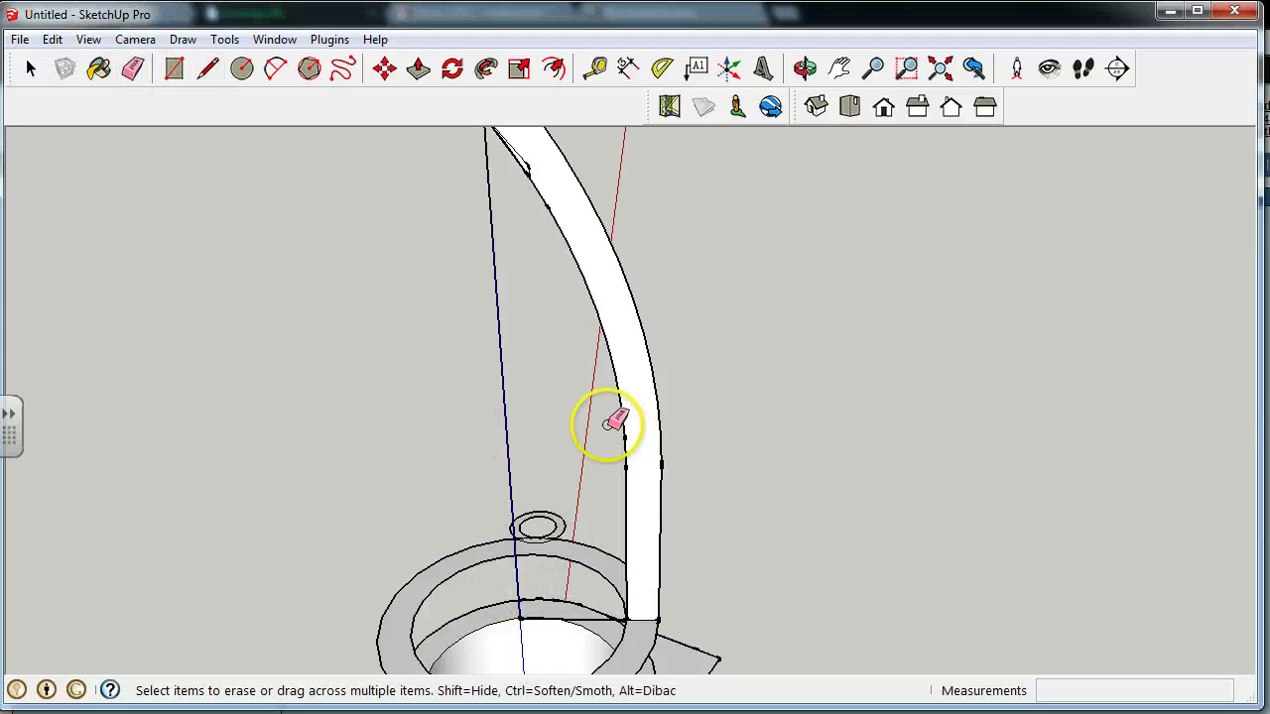
pyautogui.moveTo(607, 421); pyautogui.dragTo(543, 286, button='middle')
pyautogui.scroll(3, 544, 286)
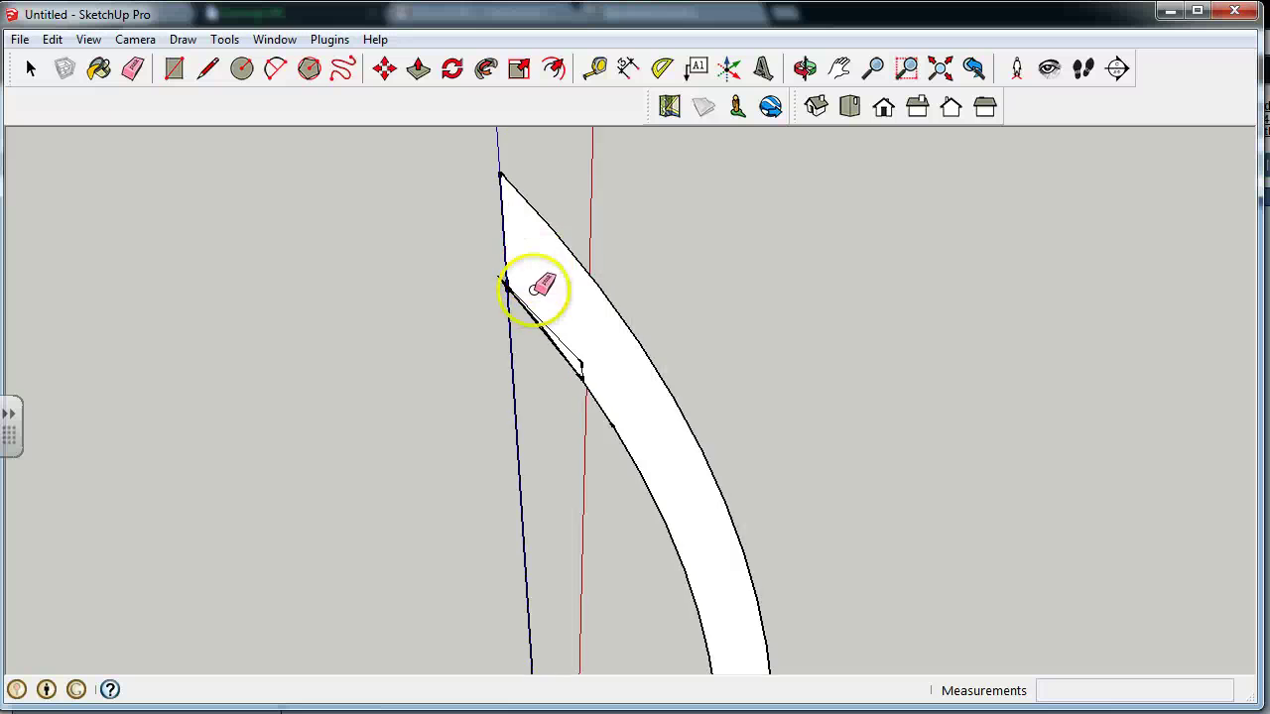
pyautogui.scroll(2, 536, 288)
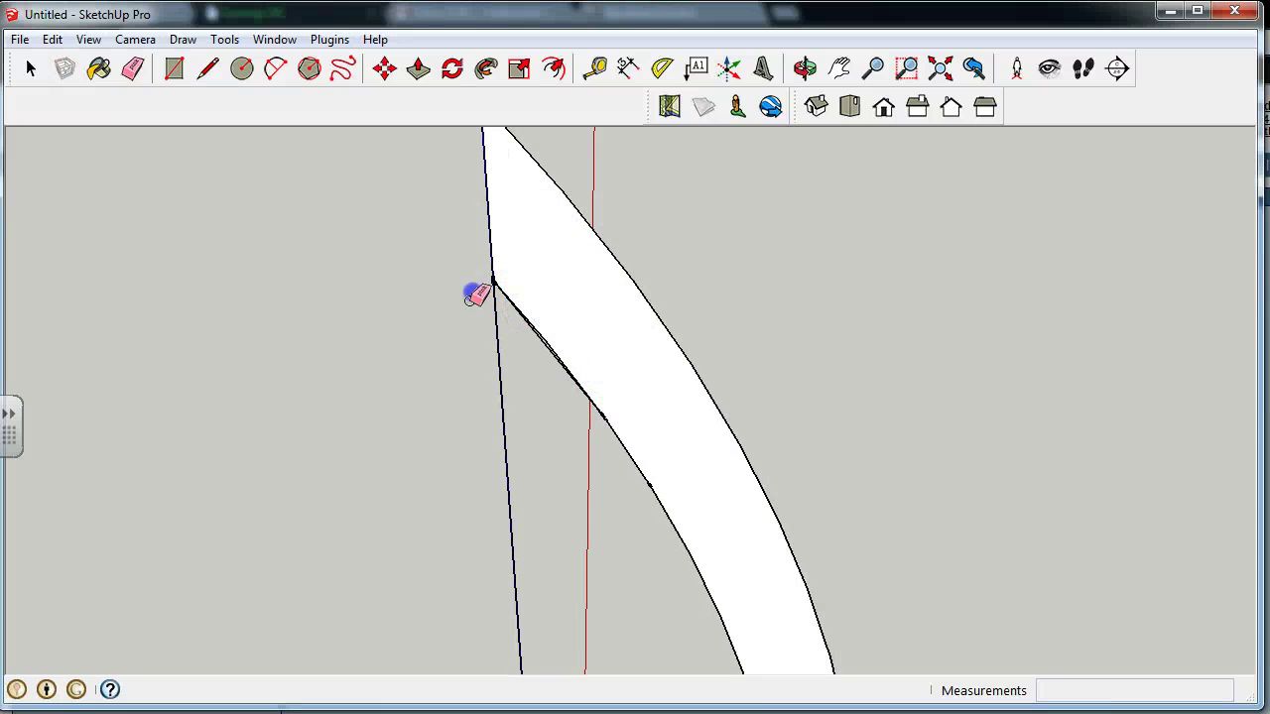
pyautogui.scroll(-1, 487, 255)
pyautogui.click(487, 255)
pyautogui.scroll(4, 496, 331)
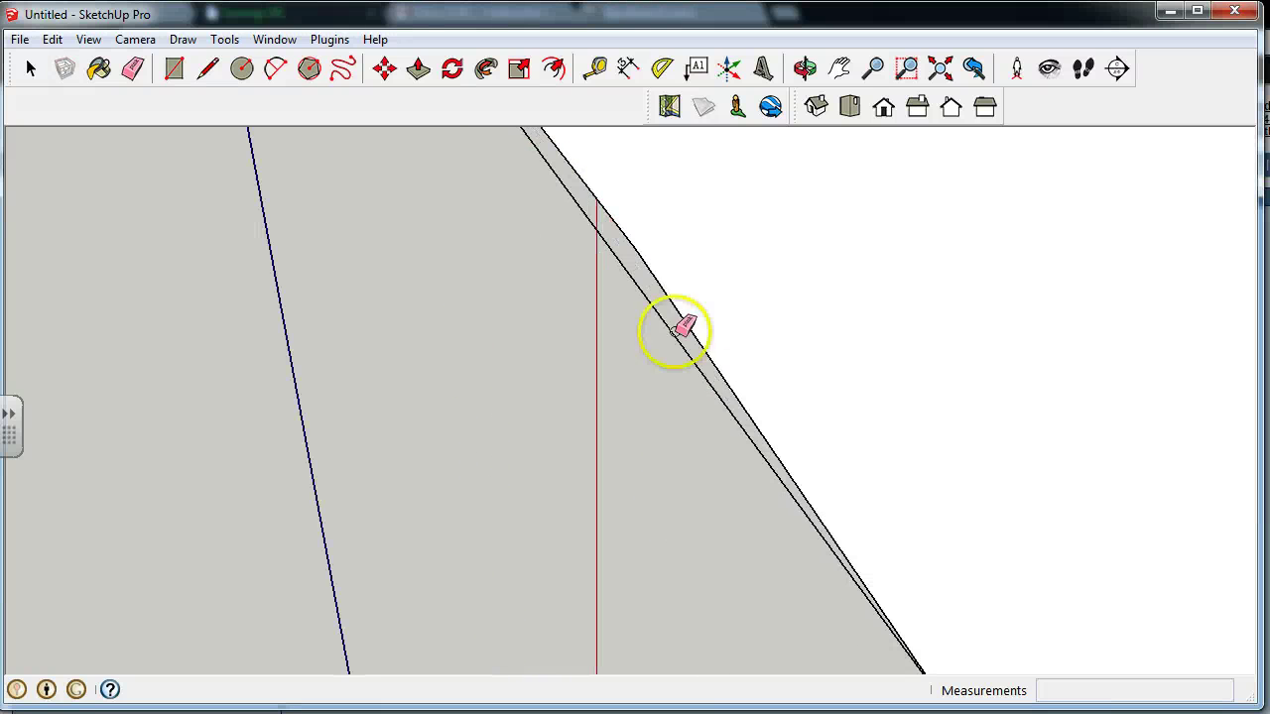
pyautogui.scroll(-8, 610, 323)
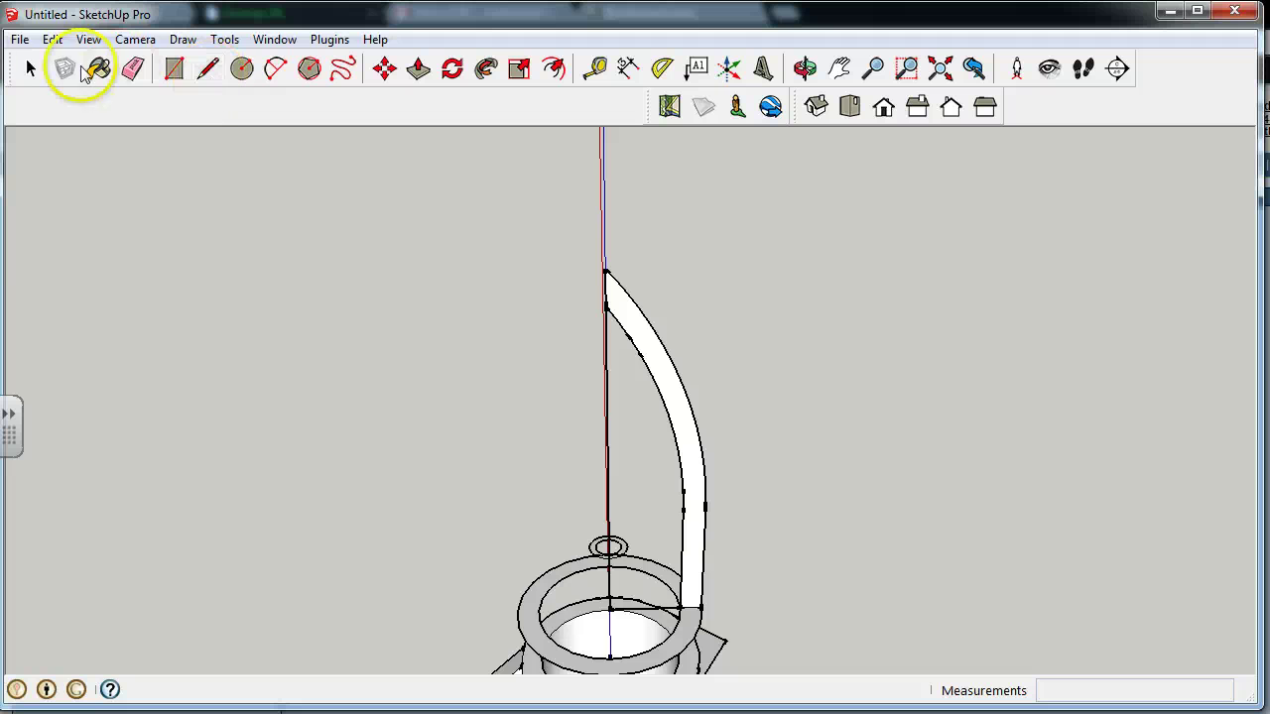
# Step: Sweep the curved wall profile around the base ring's edges with Follow Me to form the hollow nose cone
pyautogui.click(35, 69)
pyautogui.moveTo(546, 595); pyautogui.dragTo(658, 609, button='middle')
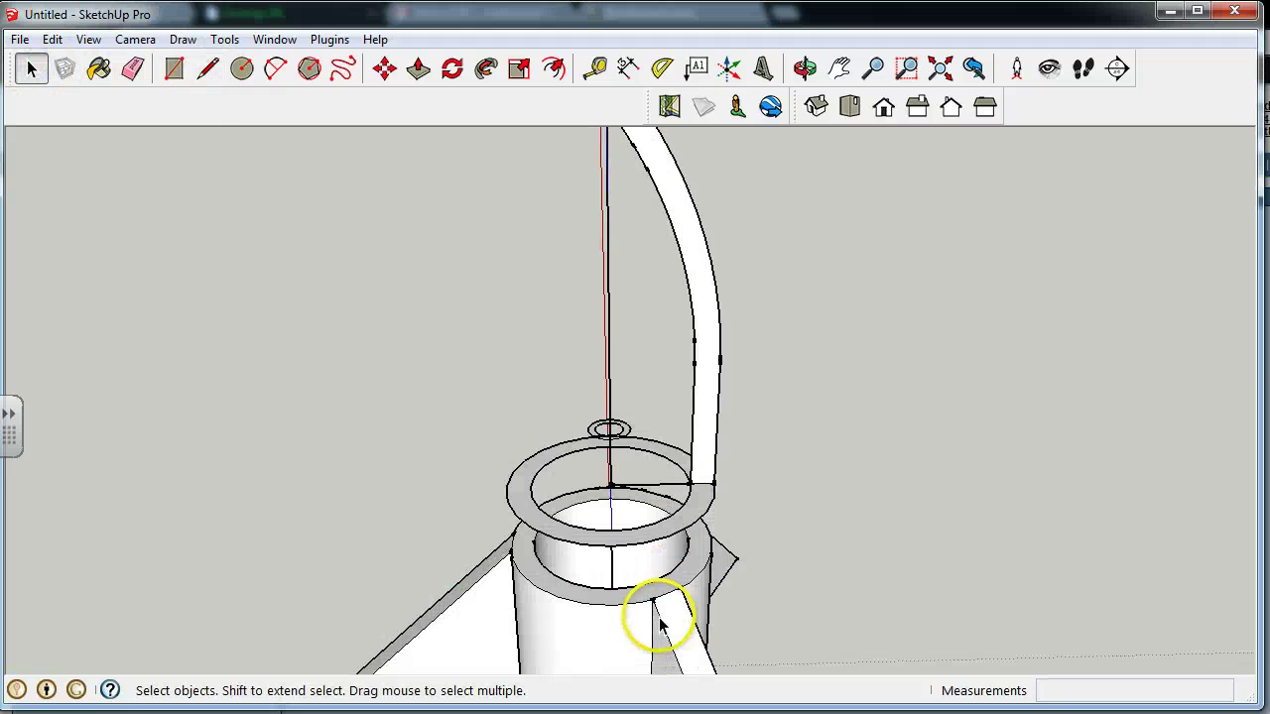
pyautogui.click(662, 520)
pyautogui.click(794, 291)
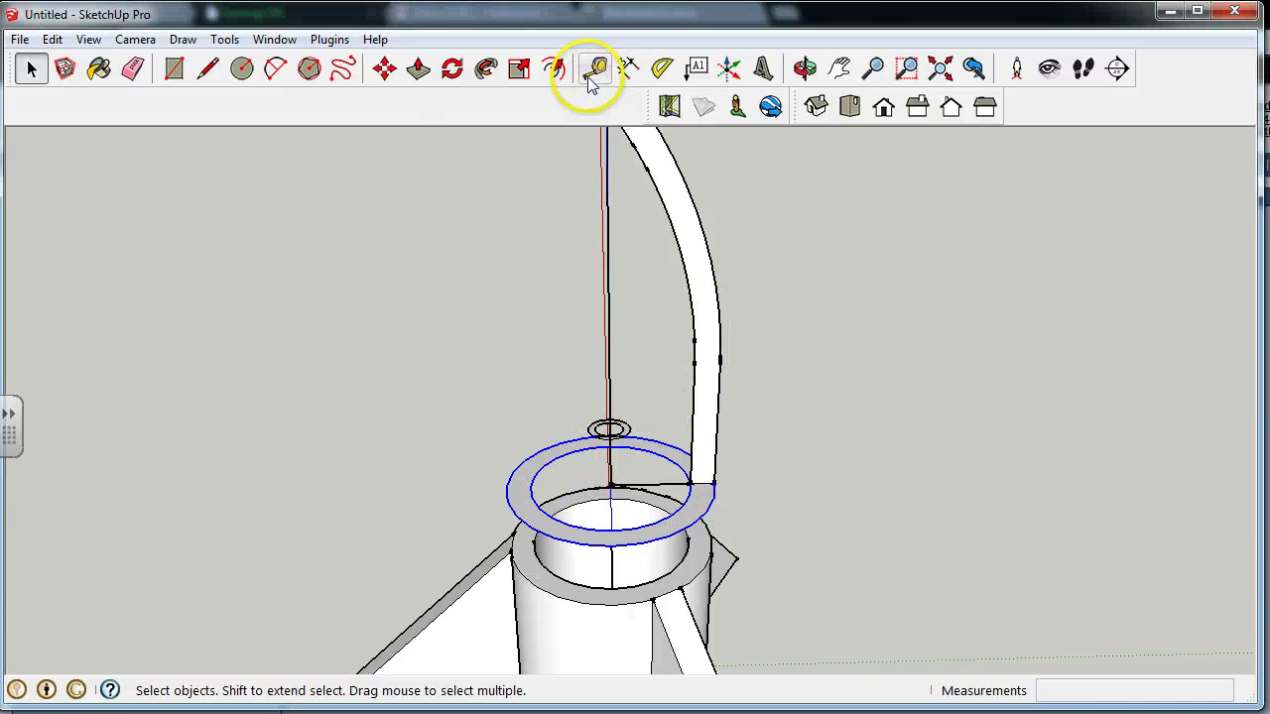
pyautogui.scroll(4, 589, 466)
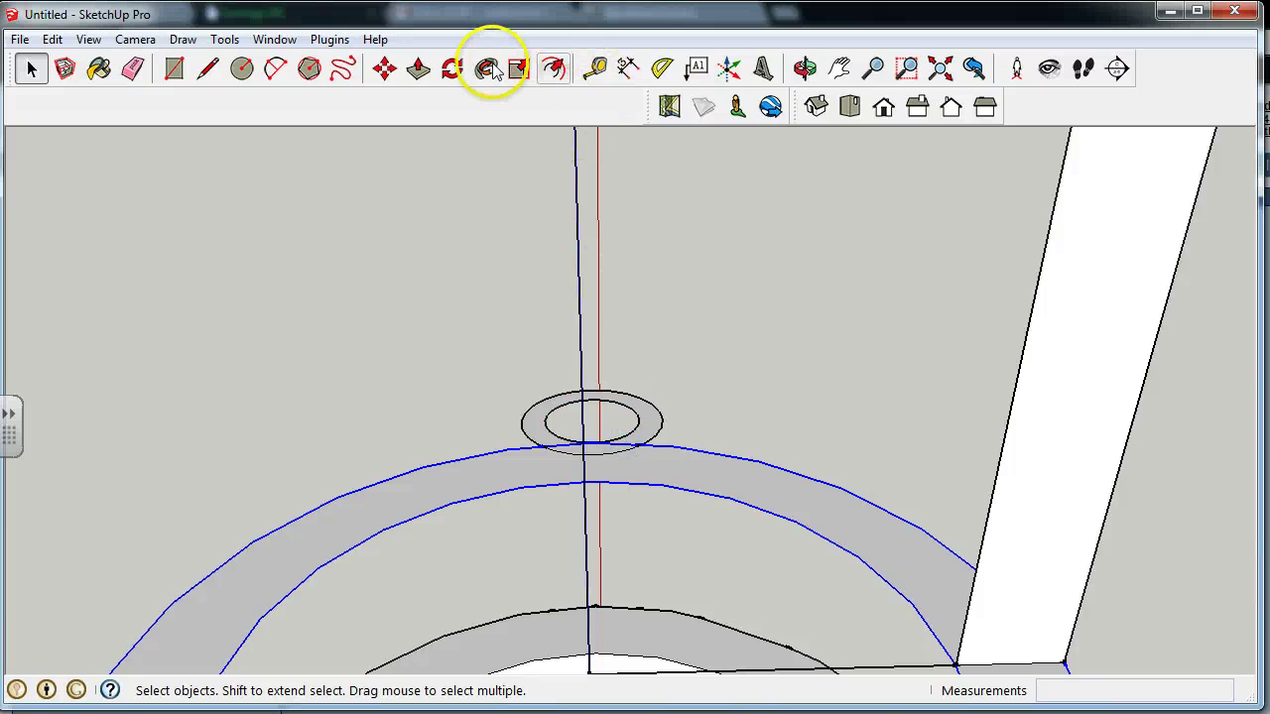
pyautogui.scroll(-5, 578, 334)
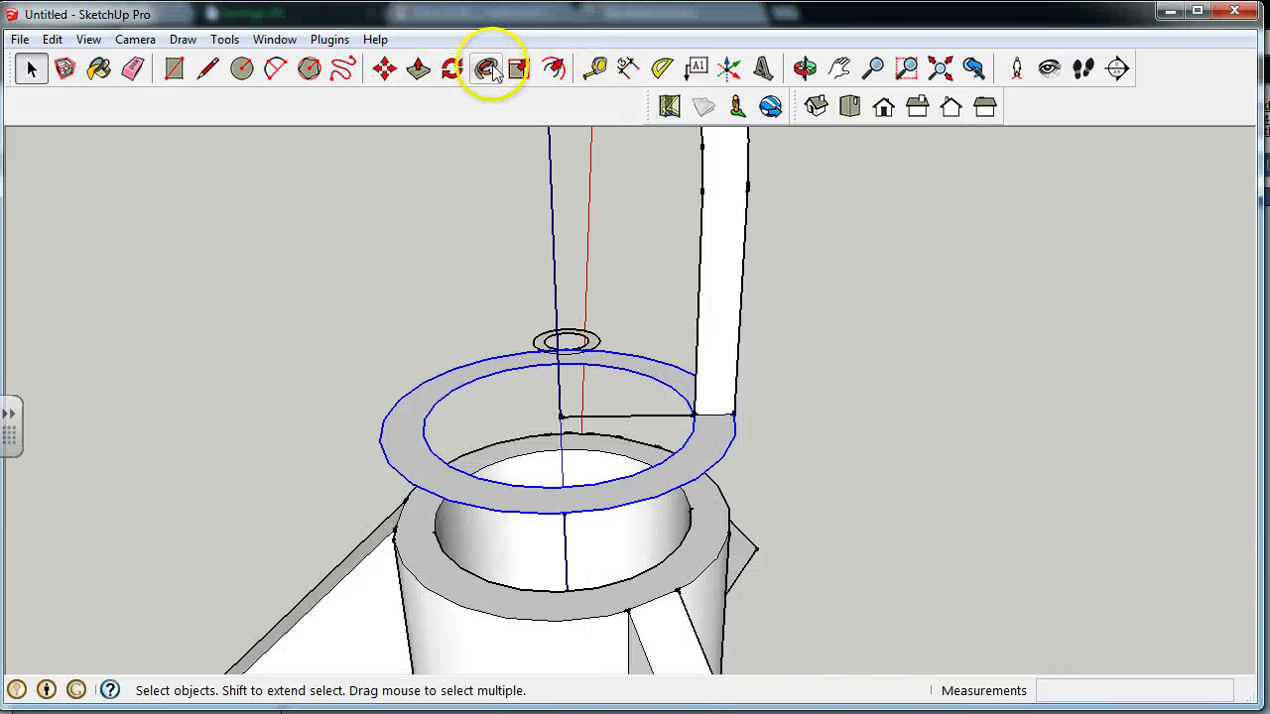
pyautogui.click(487, 68)
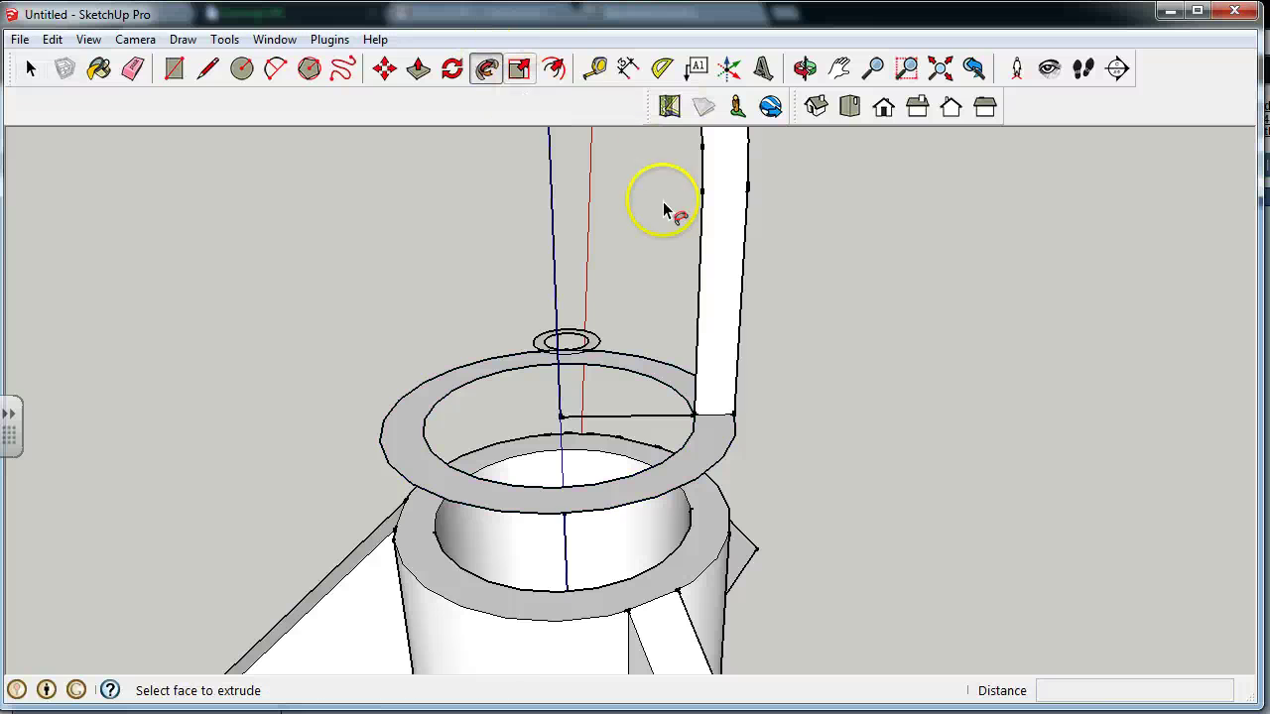
pyautogui.click(724, 227)
pyautogui.scroll(-5, 729, 684)
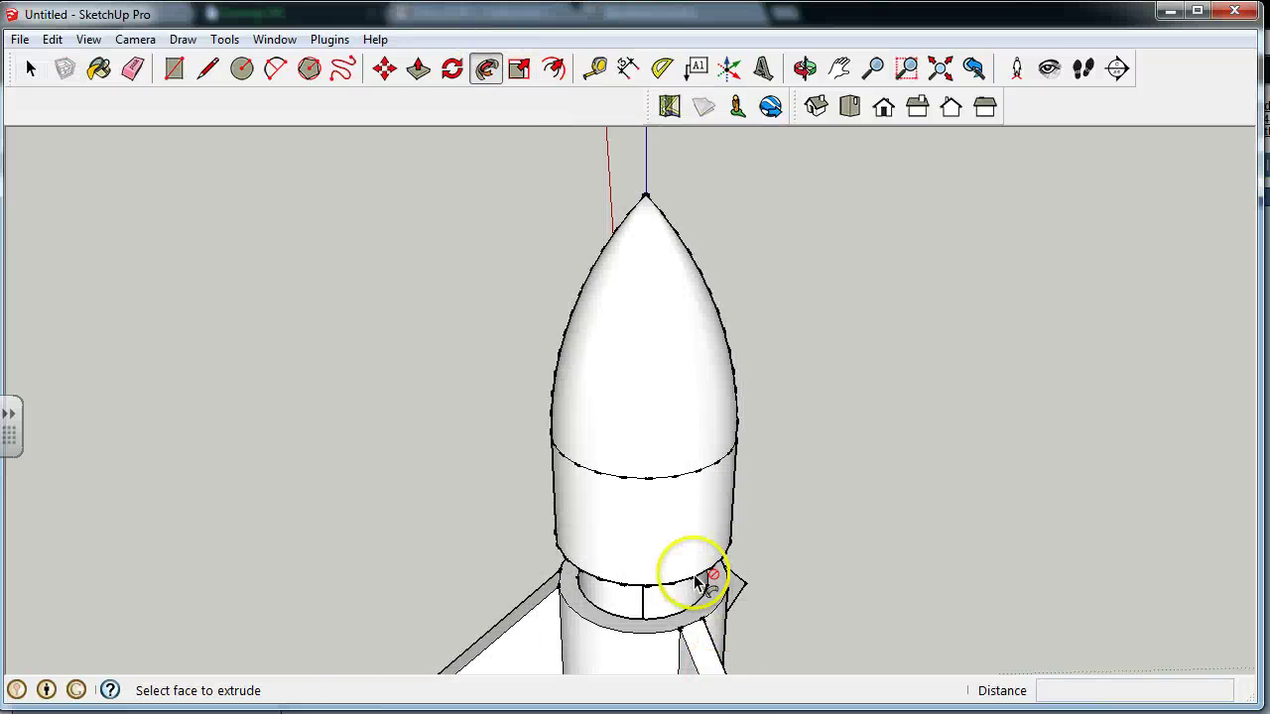
# Step: Close the nose cone's underside with a 3 mm line across the rim wall and a 23 mm line to the opposite outer edge
pyautogui.moveTo(706, 578); pyautogui.dragTo(652, 373, button='middle')
pyautogui.scroll(-2, 675, 609)
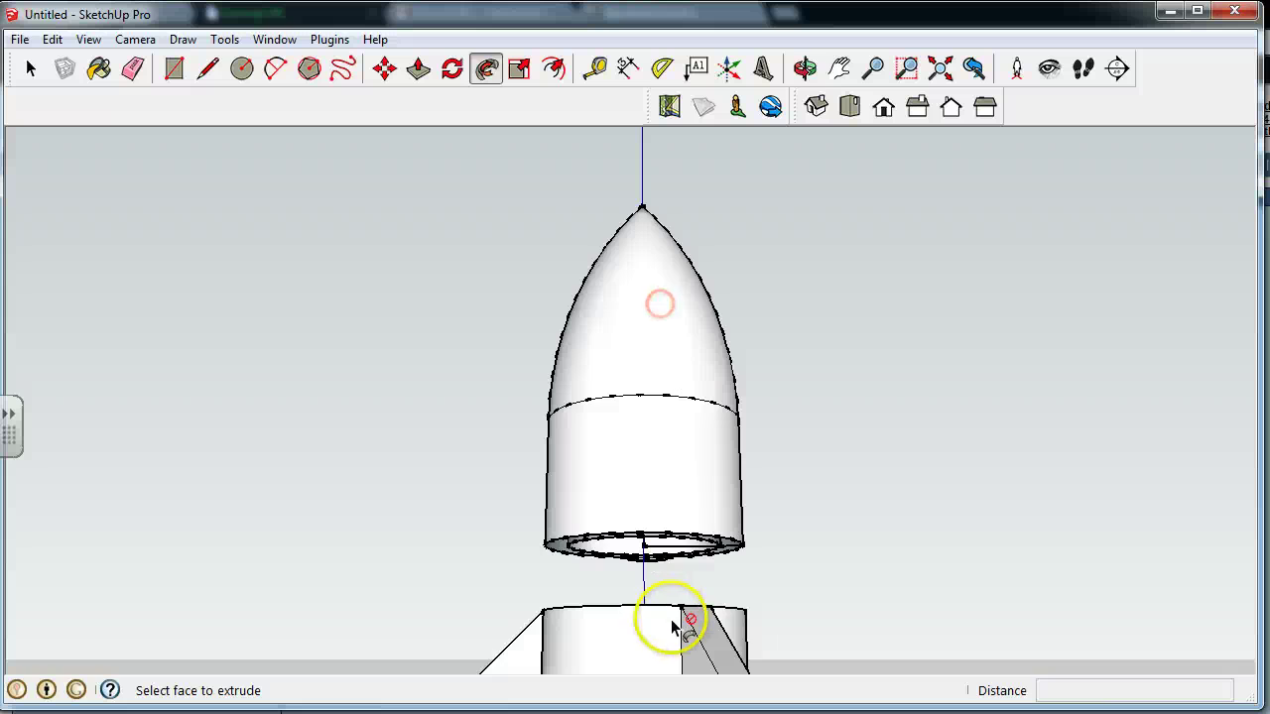
pyautogui.moveTo(675, 609); pyautogui.dragTo(657, 482, button='middle')
pyautogui.scroll(5, 749, 546)
pyautogui.moveTo(749, 545); pyautogui.dragTo(697, 598, button='middle')
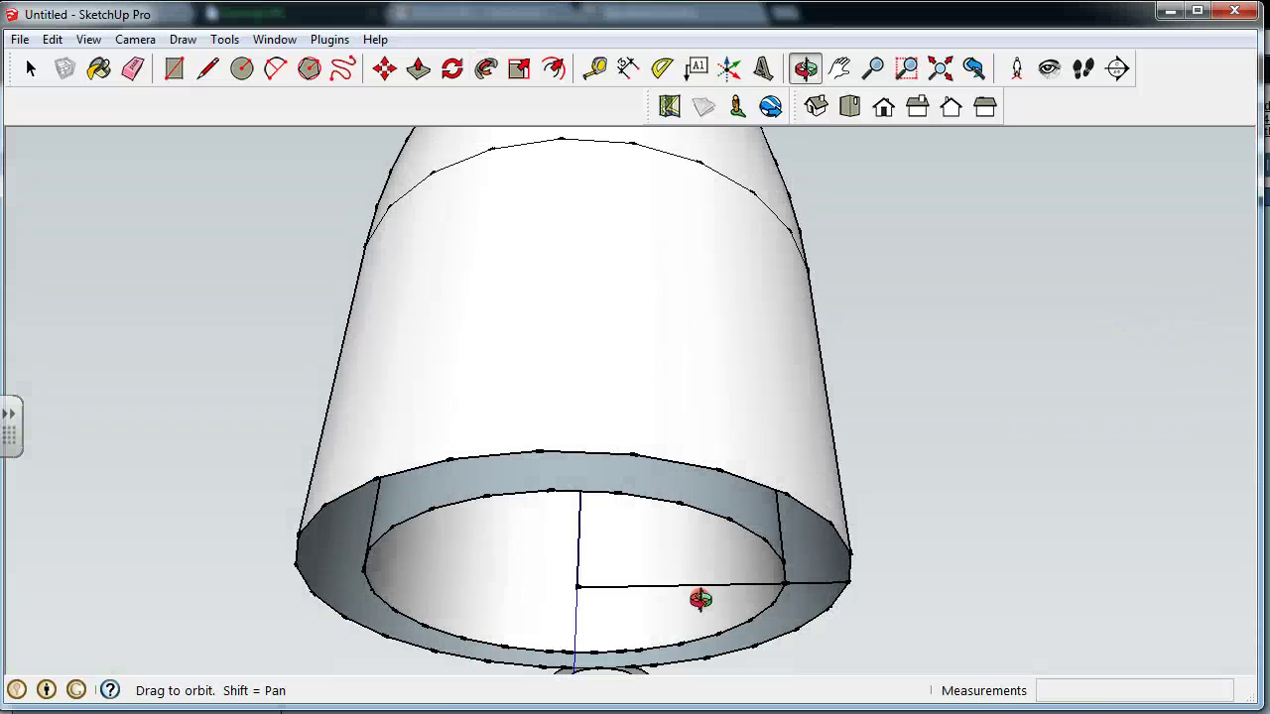
pyautogui.click(207, 67)
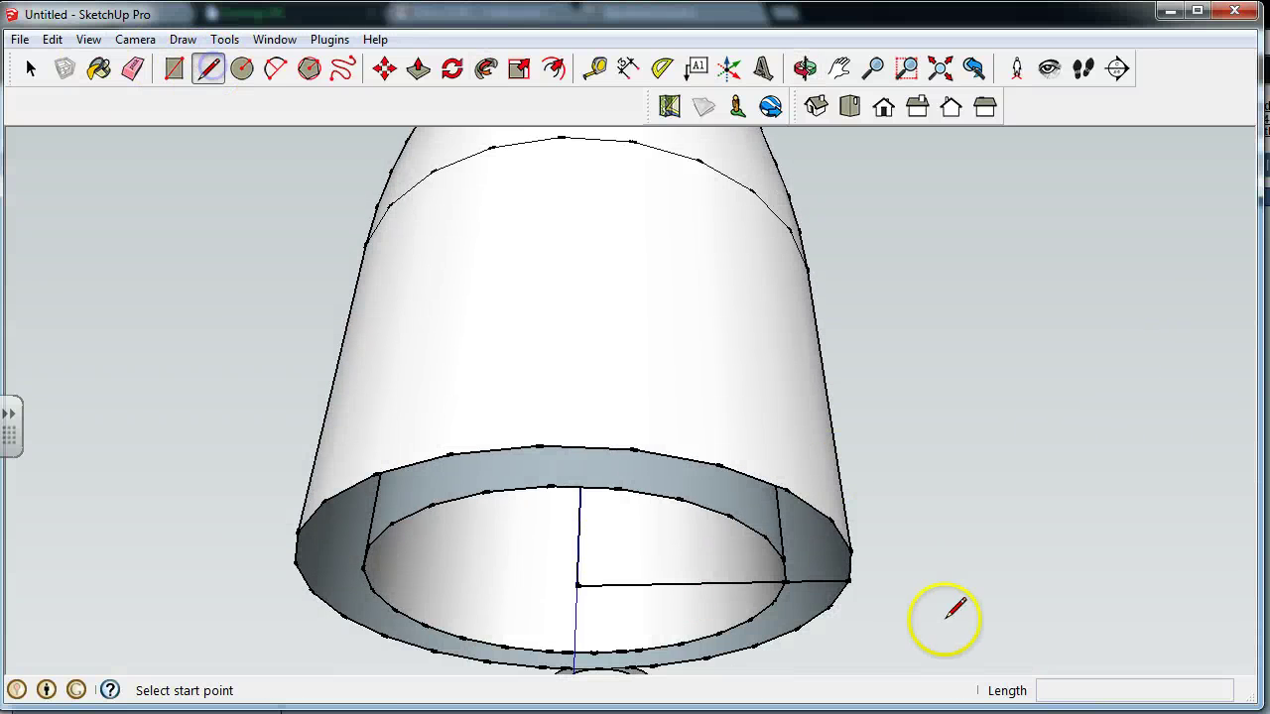
pyautogui.click(786, 580)
pyautogui.click(850, 578)
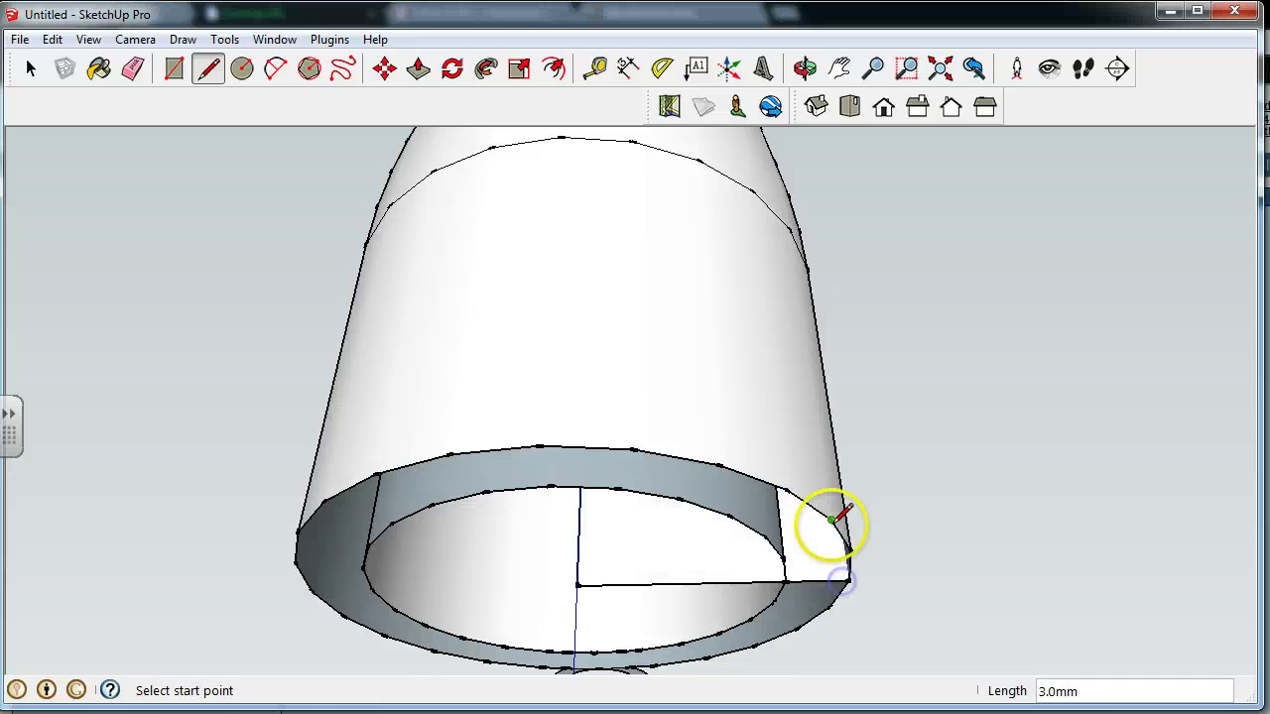
pyautogui.moveTo(822, 525); pyautogui.dragTo(827, 487, button='middle')
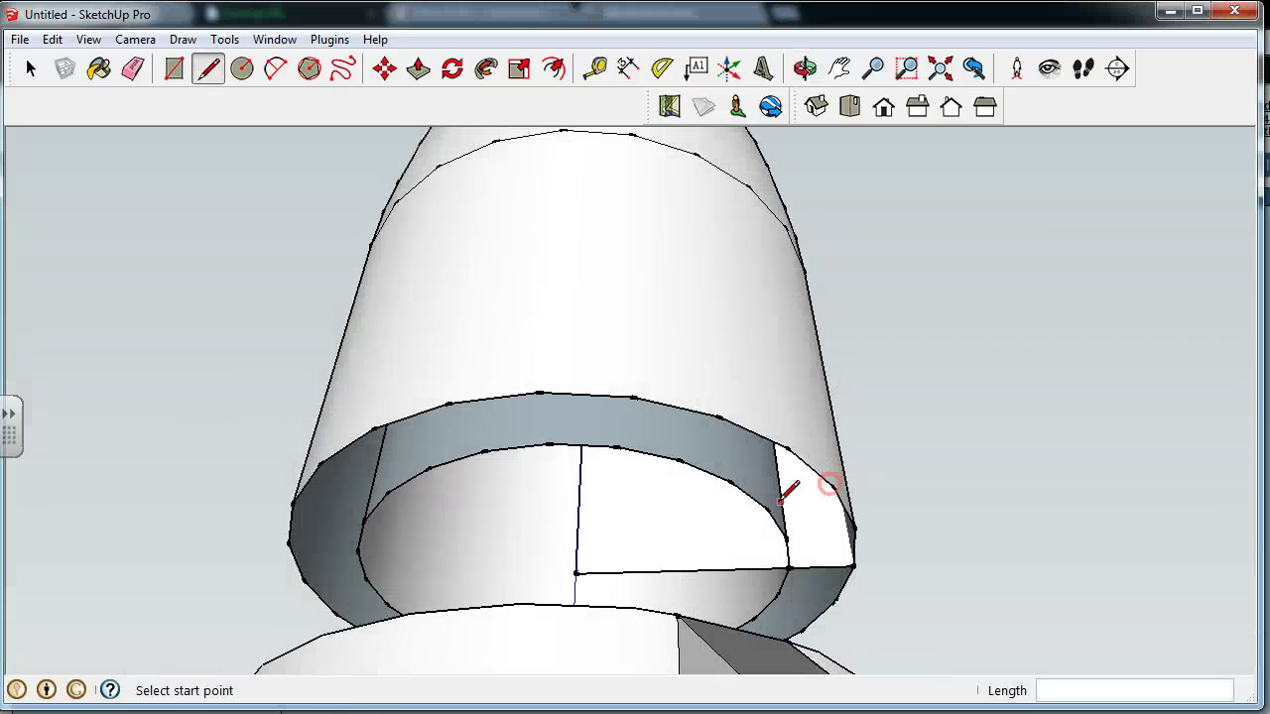
pyautogui.click(788, 568)
pyautogui.click(312, 581)
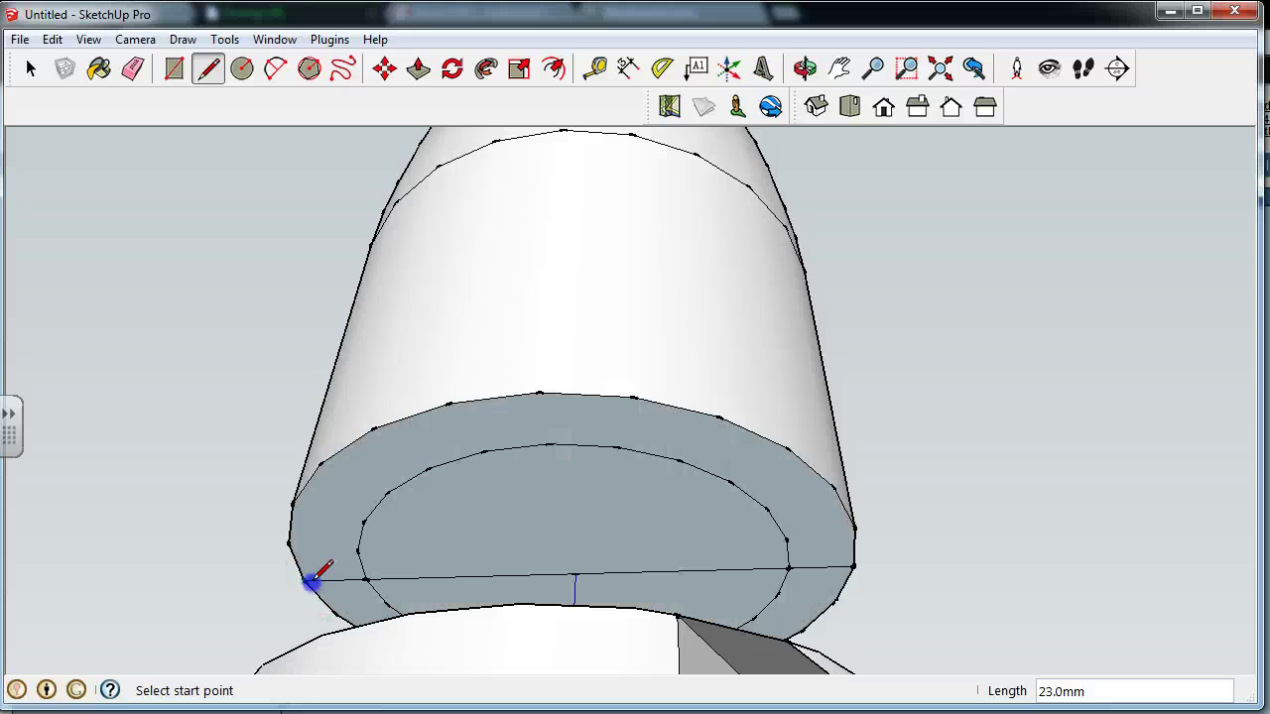
# Step: Delete both halves of the inner face on the nose cone's underside to open its hollow interior
pyautogui.click(31, 67)
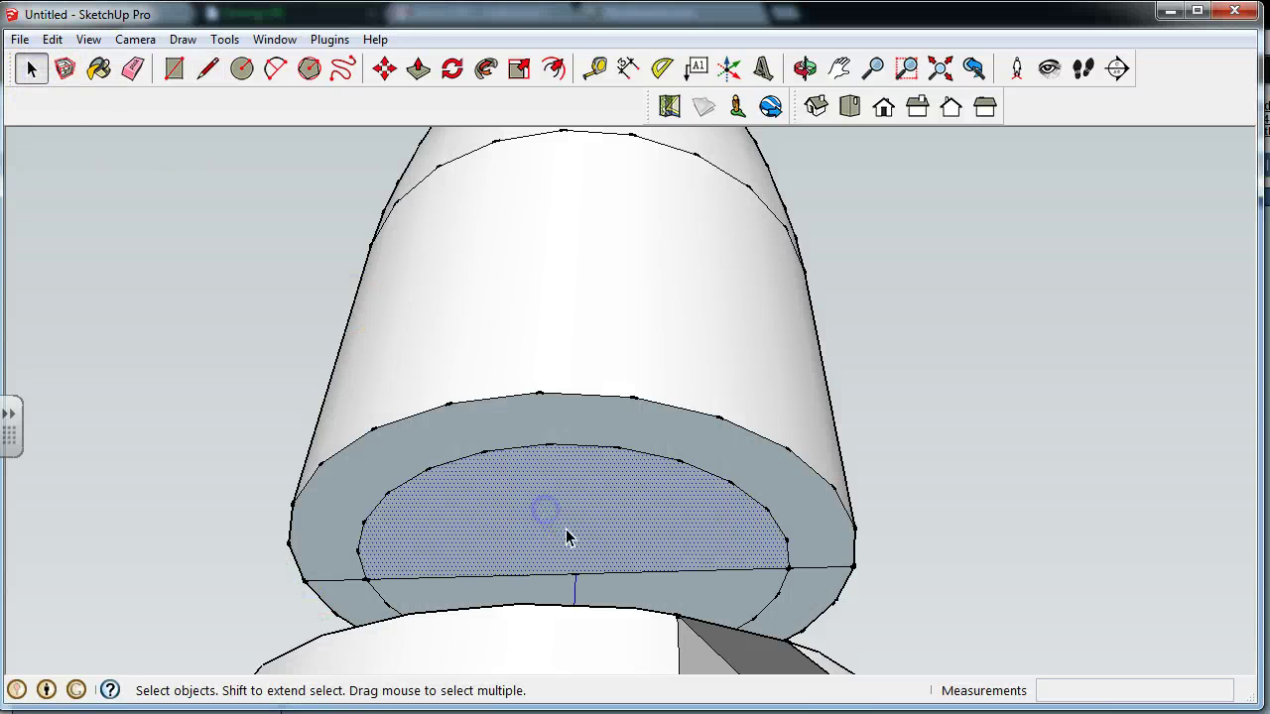
pyautogui.press('Delete')
pyautogui.click(671, 581)
pyautogui.press('Delete')
pyautogui.moveTo(518, 547); pyautogui.dragTo(540, 496, button='middle')
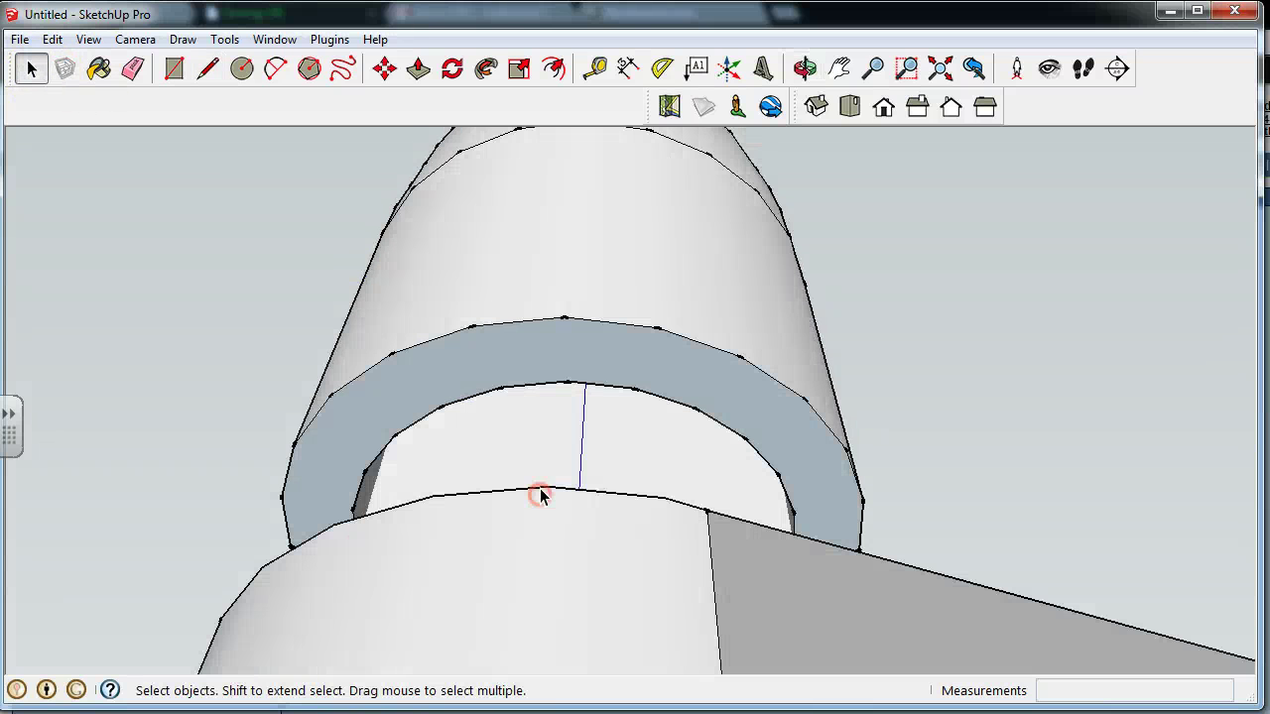
pyautogui.press('Delete')
pyautogui.click(583, 452)
# Step: Extrude the small side ring at the nose cone's base upward by 3 mm
pyautogui.moveTo(584, 451); pyautogui.dragTo(487, 578, button='middle')
pyautogui.scroll(-3, 609, 538)
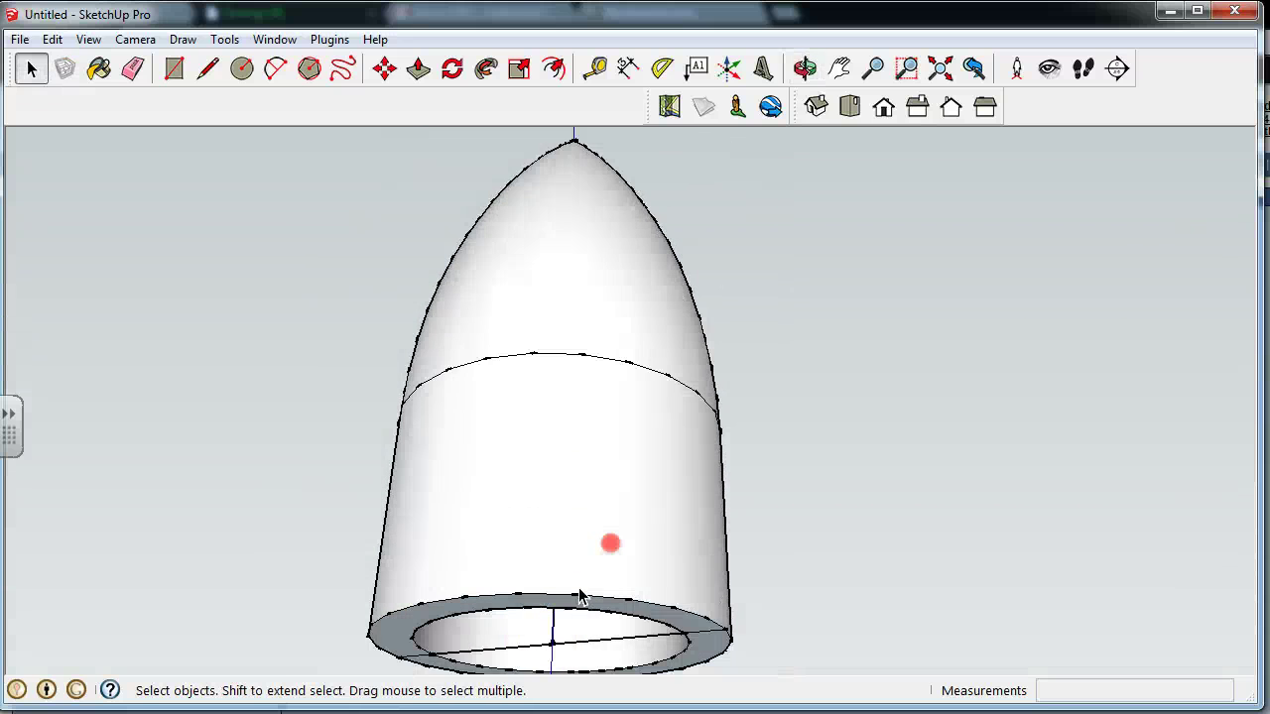
pyautogui.scroll(-2, 582, 558)
pyautogui.moveTo(582, 559); pyautogui.dragTo(622, 535, button='middle')
pyautogui.scroll(-2, 595, 555)
pyautogui.scroll(2, 614, 581)
pyautogui.moveTo(615, 581); pyautogui.dragTo(732, 573, button='middle')
pyautogui.click(418, 67)
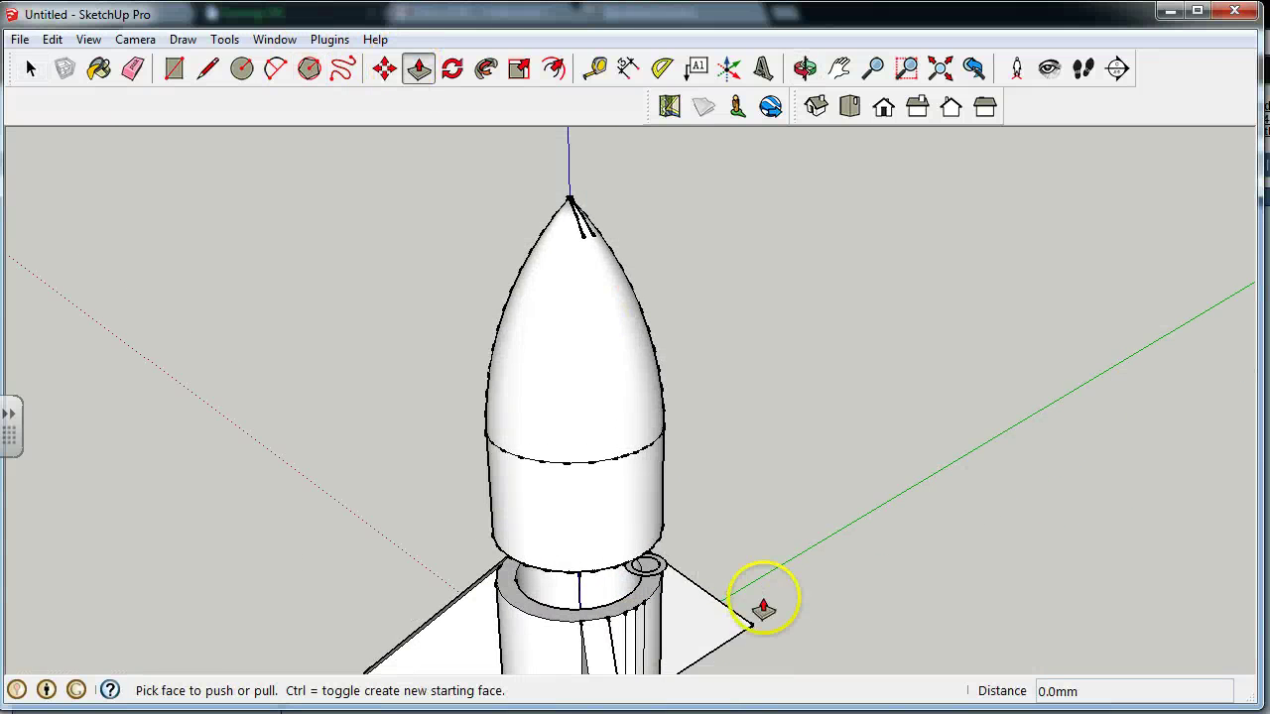
pyautogui.scroll(2, 635, 573)
pyautogui.click(635, 555)
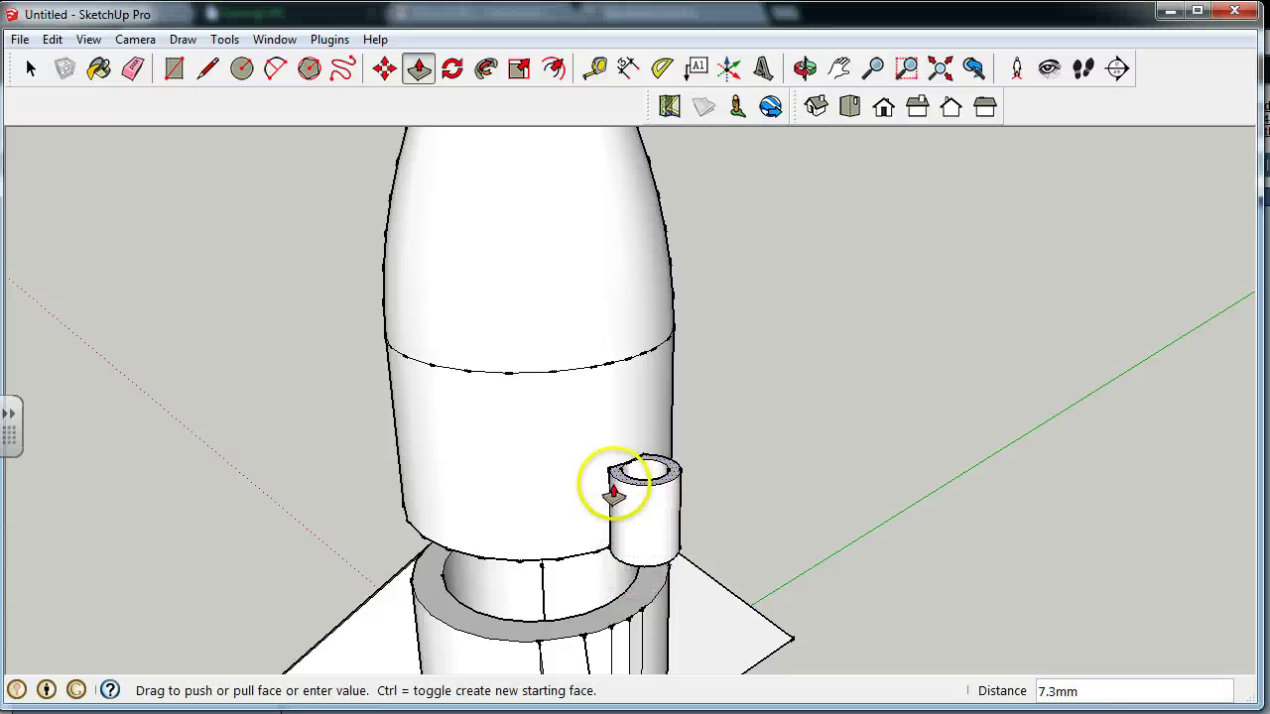
pyautogui.write('3')
pyautogui.press('Return')
pyautogui.scroll(-5, 609, 457)
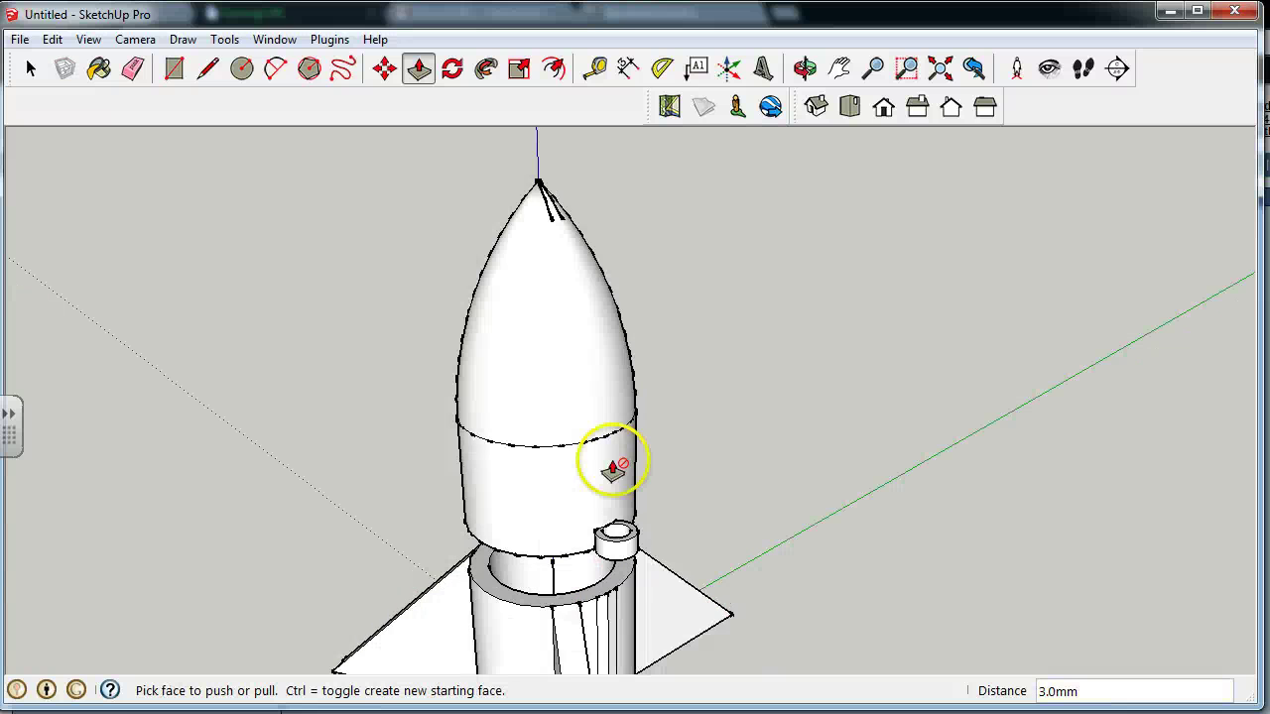
pyautogui.moveTo(681, 482); pyautogui.dragTo(462, 513, button='middle')
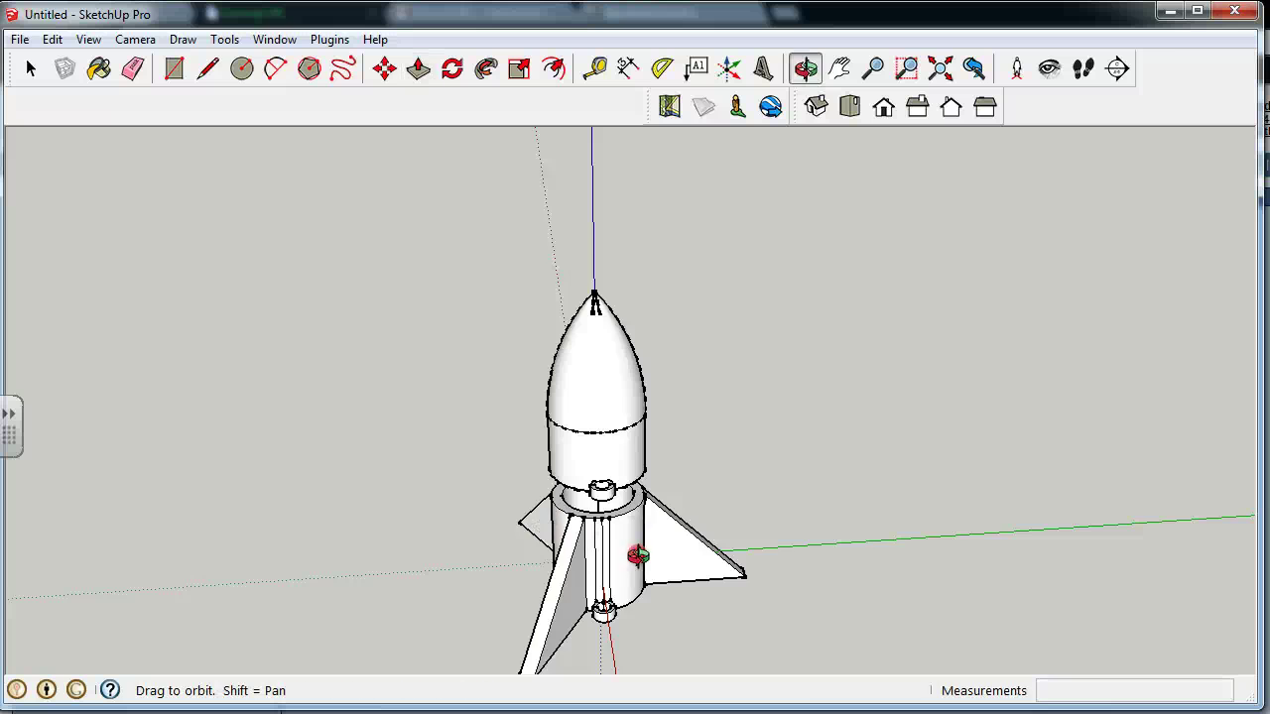
# Step: Erase the stray slivers of geometry protruding at the very tip of the nose cone
pyautogui.moveTo(638, 555); pyautogui.dragTo(586, 586, button='middle')
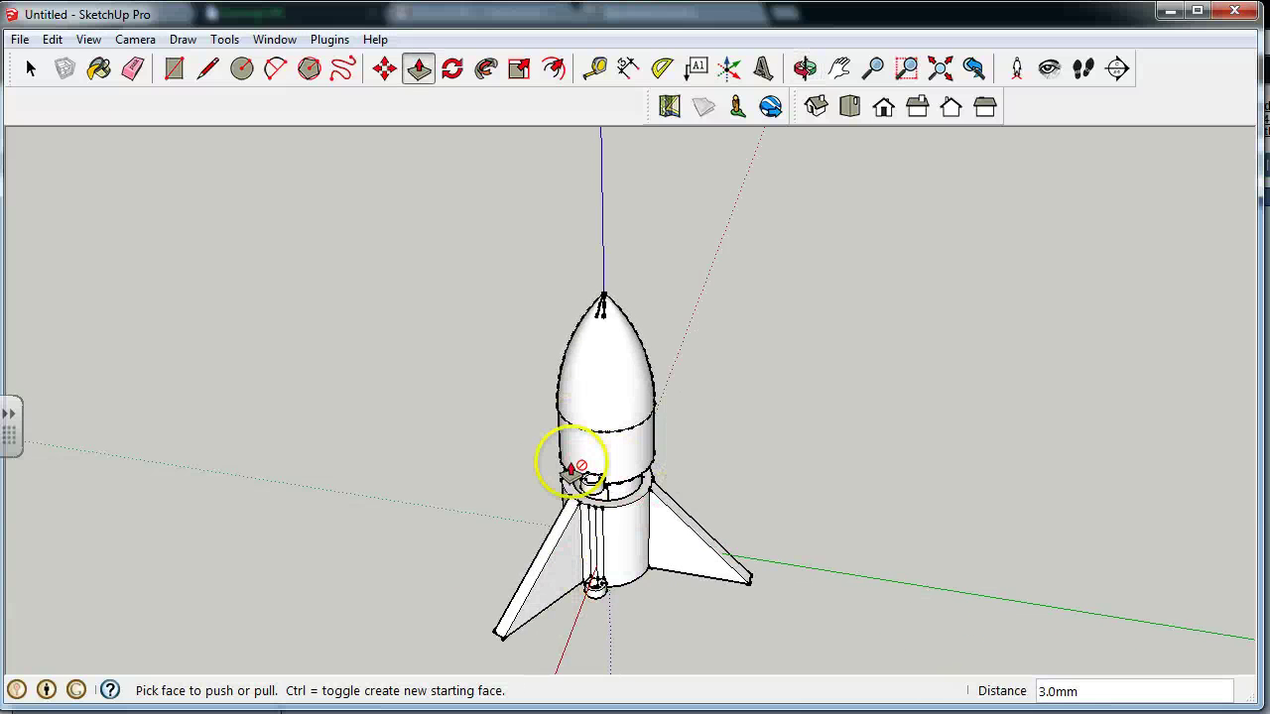
pyautogui.moveTo(645, 467); pyautogui.dragTo(665, 426, button='middle')
pyautogui.scroll(2, 505, 487)
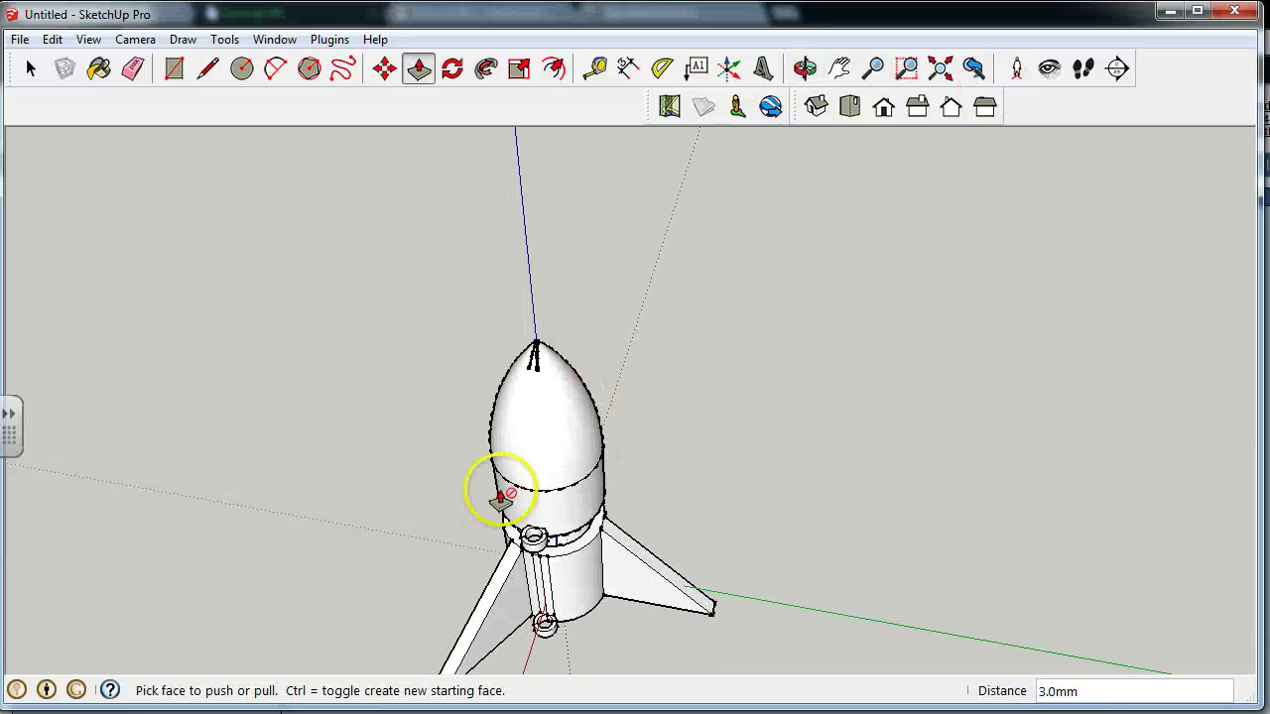
pyautogui.scroll(3, 547, 385)
pyautogui.moveTo(547, 385); pyautogui.dragTo(711, 394, button='middle')
pyautogui.scroll(3, 525, 354)
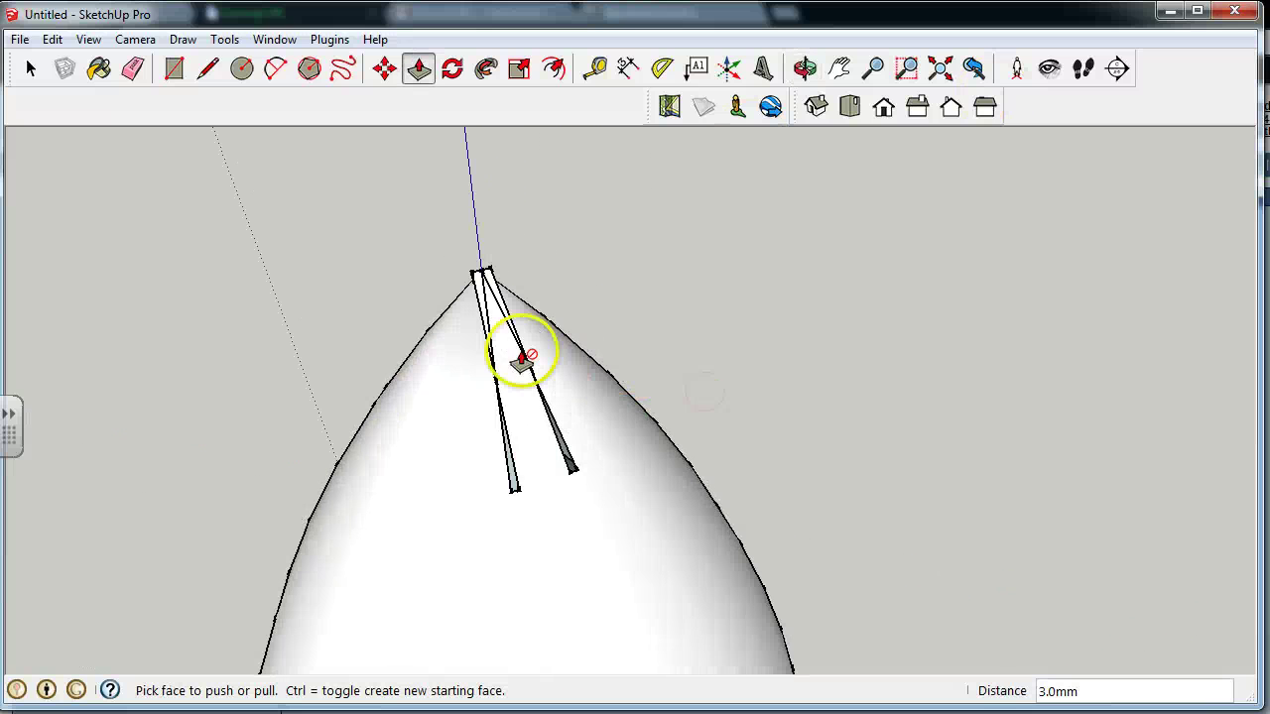
pyautogui.moveTo(524, 354); pyautogui.dragTo(538, 272, button='middle')
pyautogui.scroll(2, 524, 284)
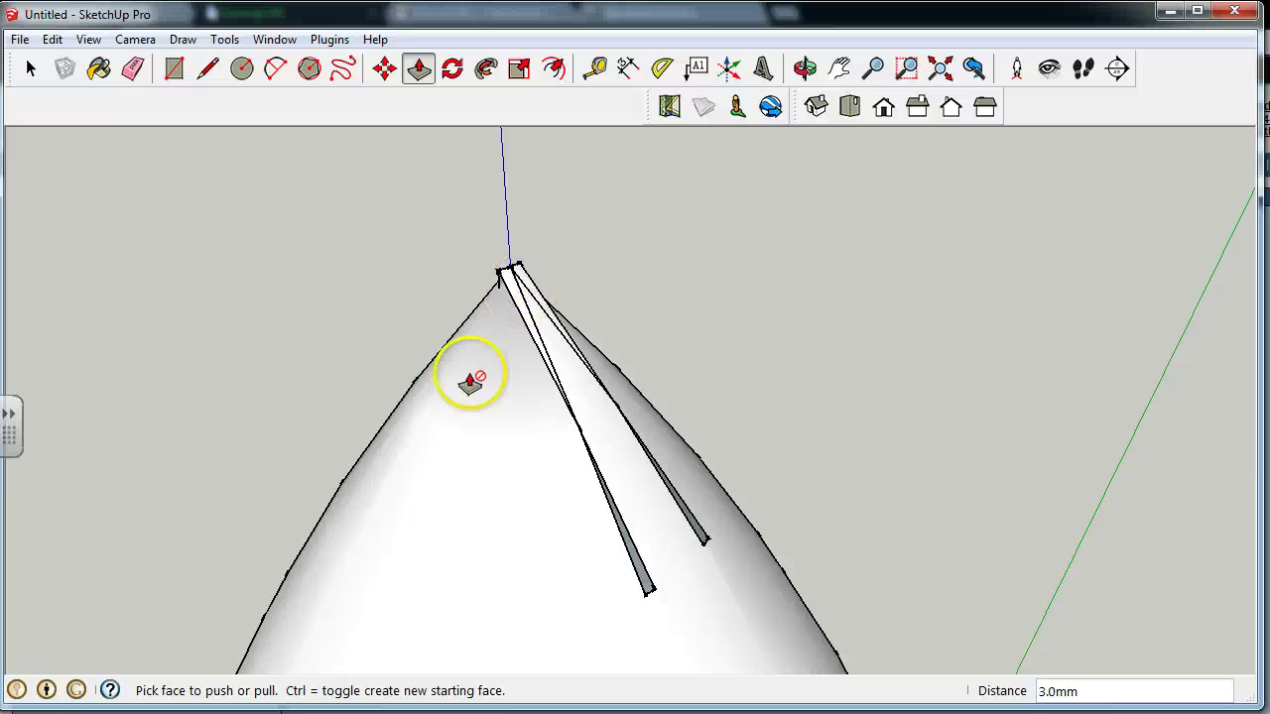
pyautogui.scroll(-3, 349, 311)
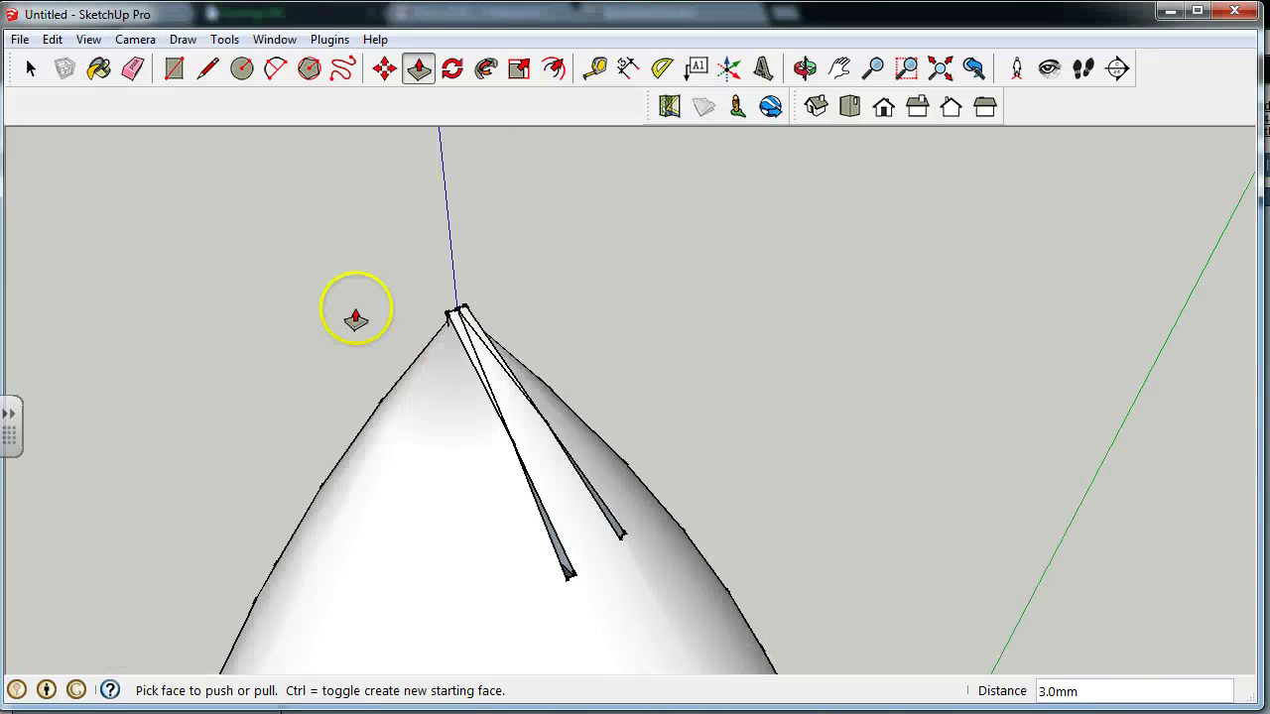
pyautogui.click(132, 68)
pyautogui.scroll(3, 526, 481)
pyautogui.scroll(2, 532, 487)
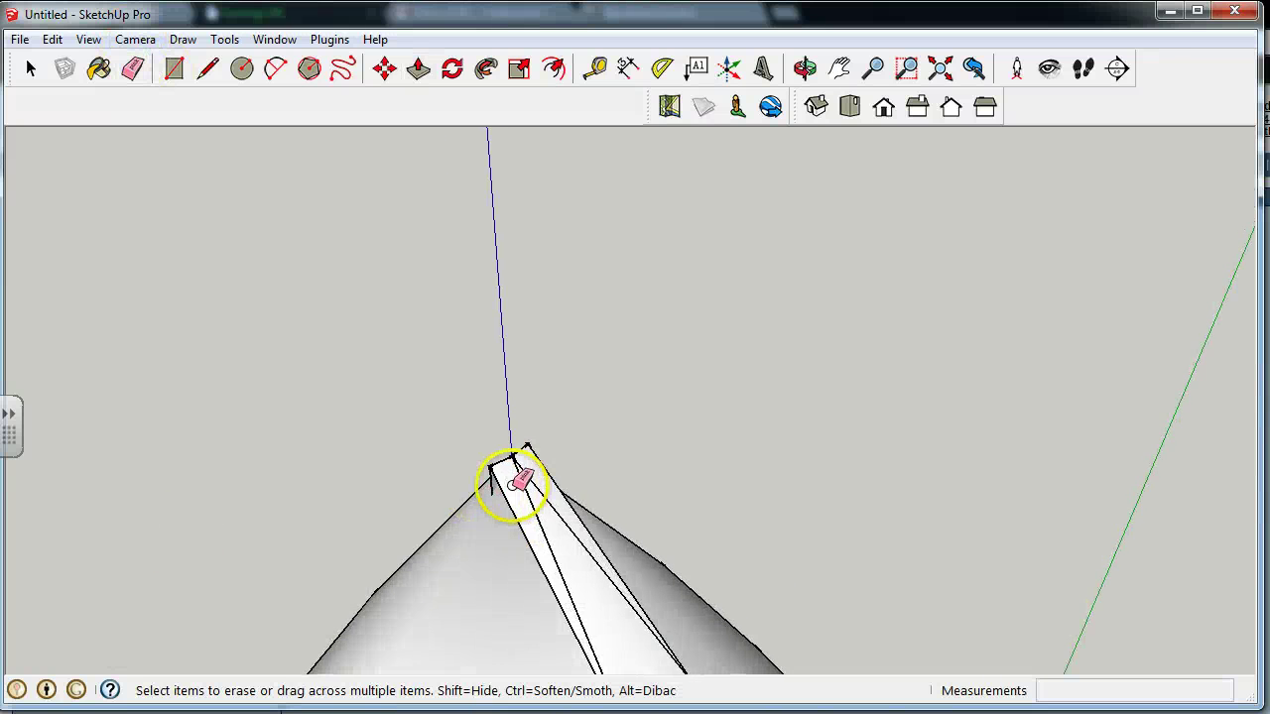
pyautogui.click(535, 430)
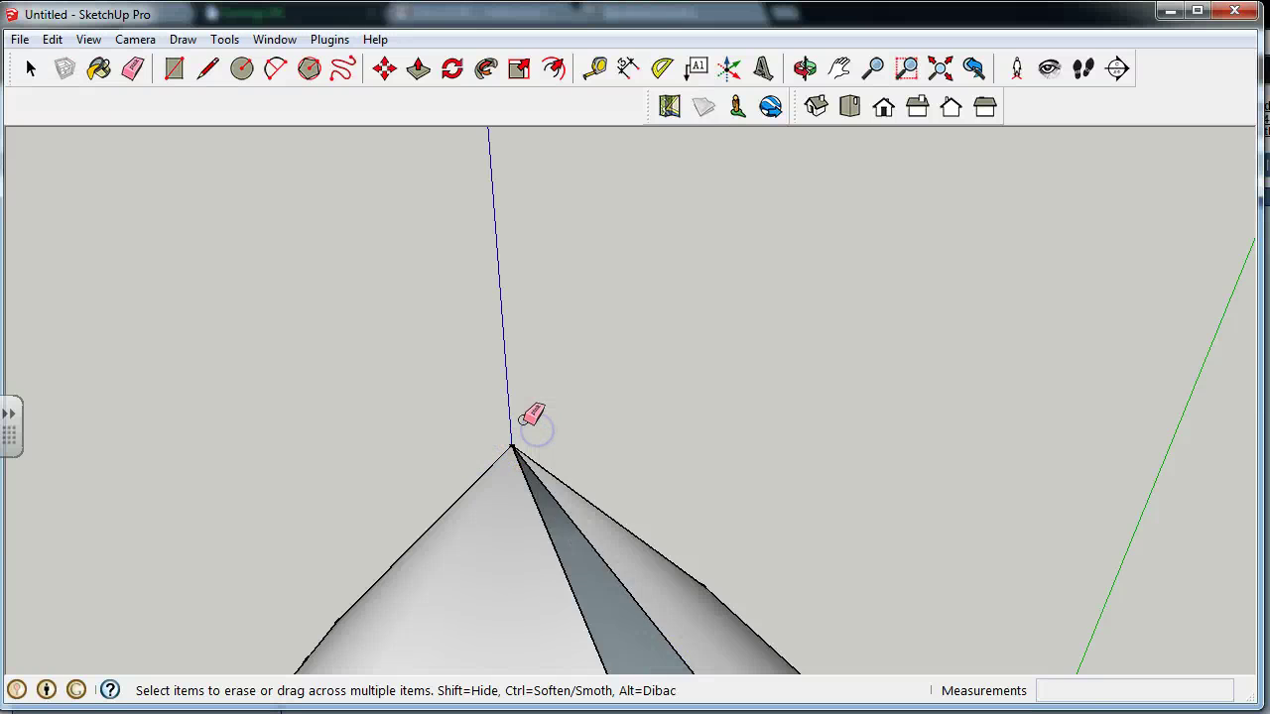
# Step: Patch the triangular gap just below the nose tip with lines from its lower edge up to the tip
pyautogui.moveTo(536, 430)
pyautogui.mouseDown(button='middle')
pyautogui.moveTo(538, 420)
pyautogui.moveTo(433, 462)
pyautogui.moveTo(535, 426)
pyautogui.moveTo(575, 434)
pyautogui.moveTo(394, 368)
pyautogui.moveTo(397, 392)
pyautogui.mouseUp(button='middle')
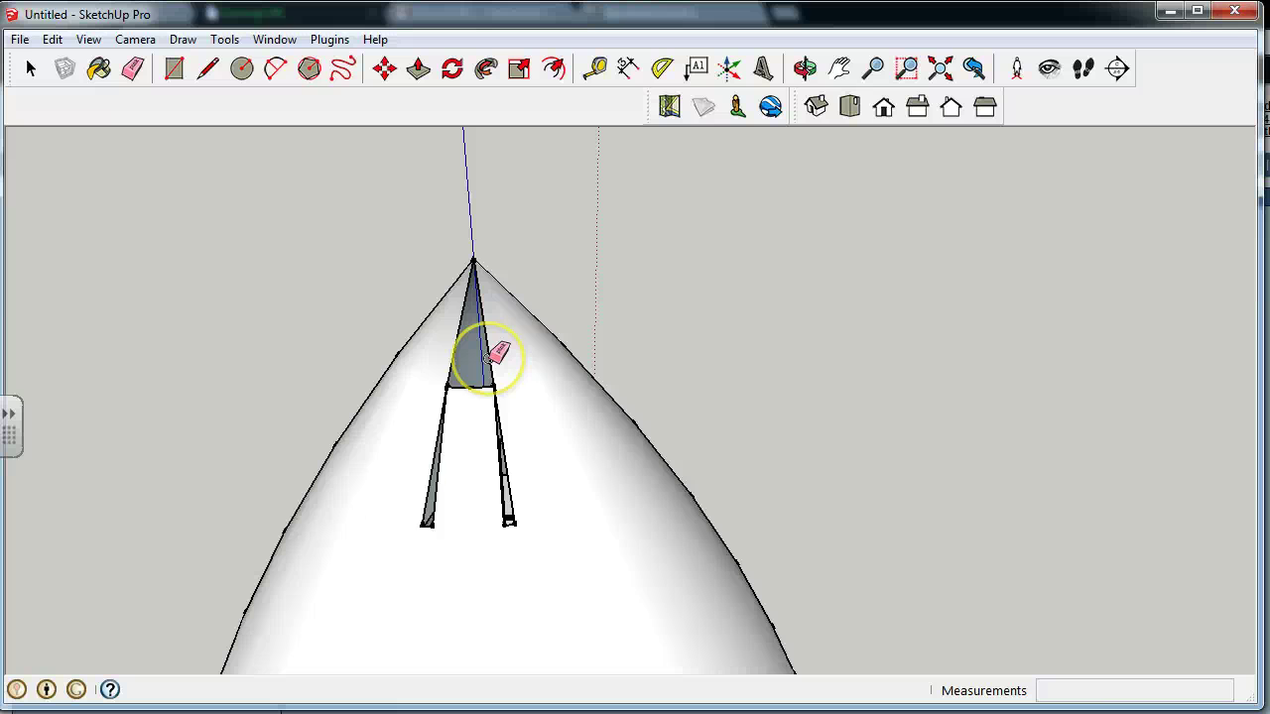
pyautogui.click(207, 67)
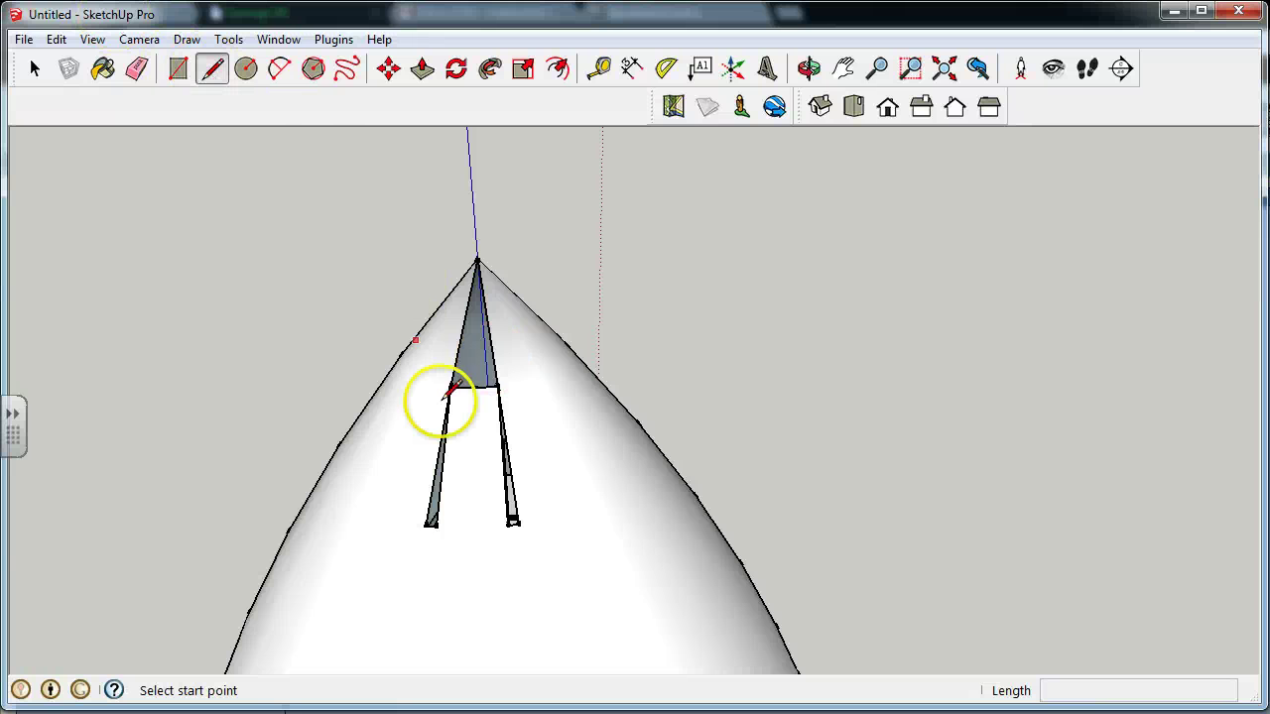
pyautogui.click(445, 388)
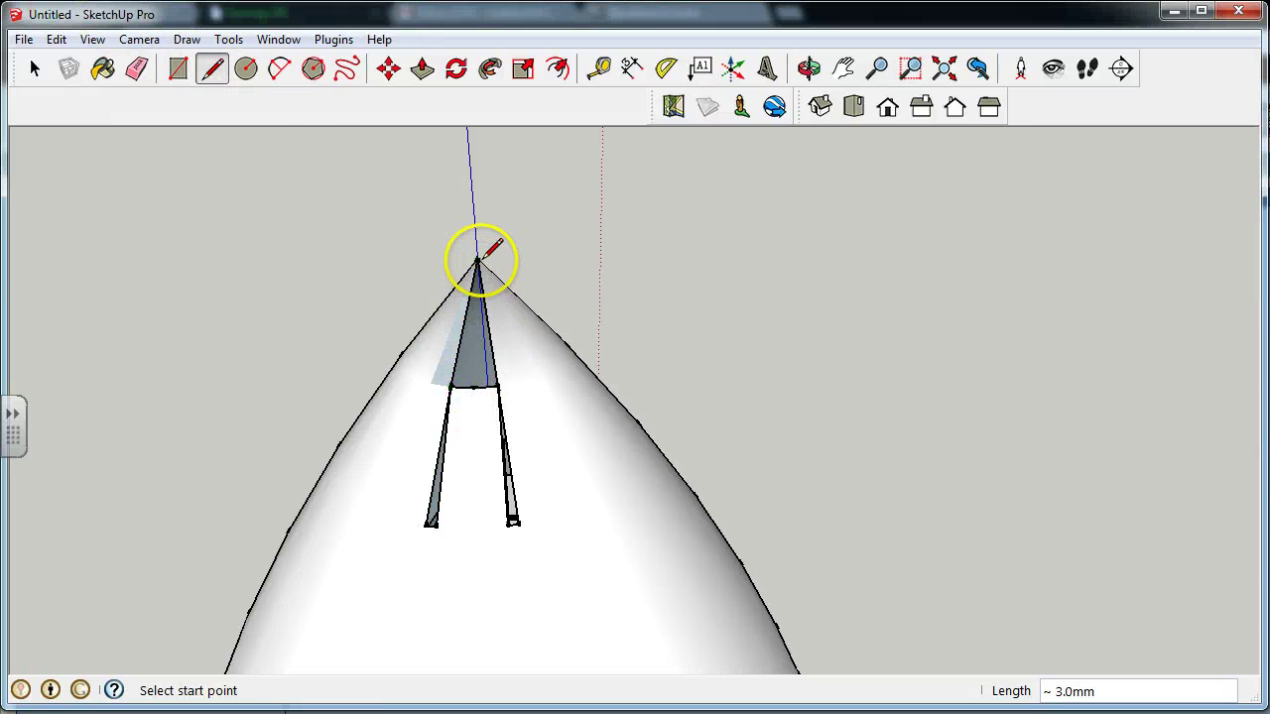
pyautogui.moveTo(477, 259); pyautogui.dragTo(566, 377, button='middle')
pyautogui.click(493, 452)
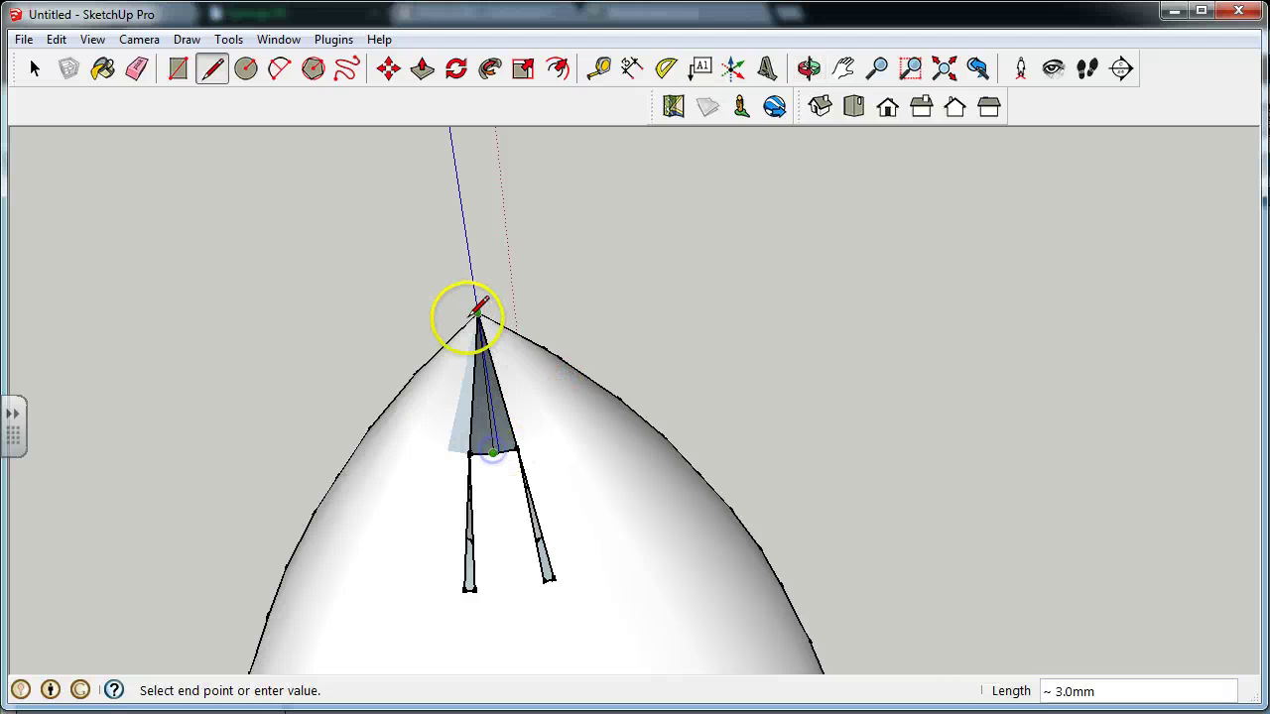
pyautogui.click(477, 313)
# Step: Close the two narrow slits below the nose tip with short lines about 0.2 mm long at their lower ends
pyautogui.click(539, 566)
pyautogui.click(552, 570)
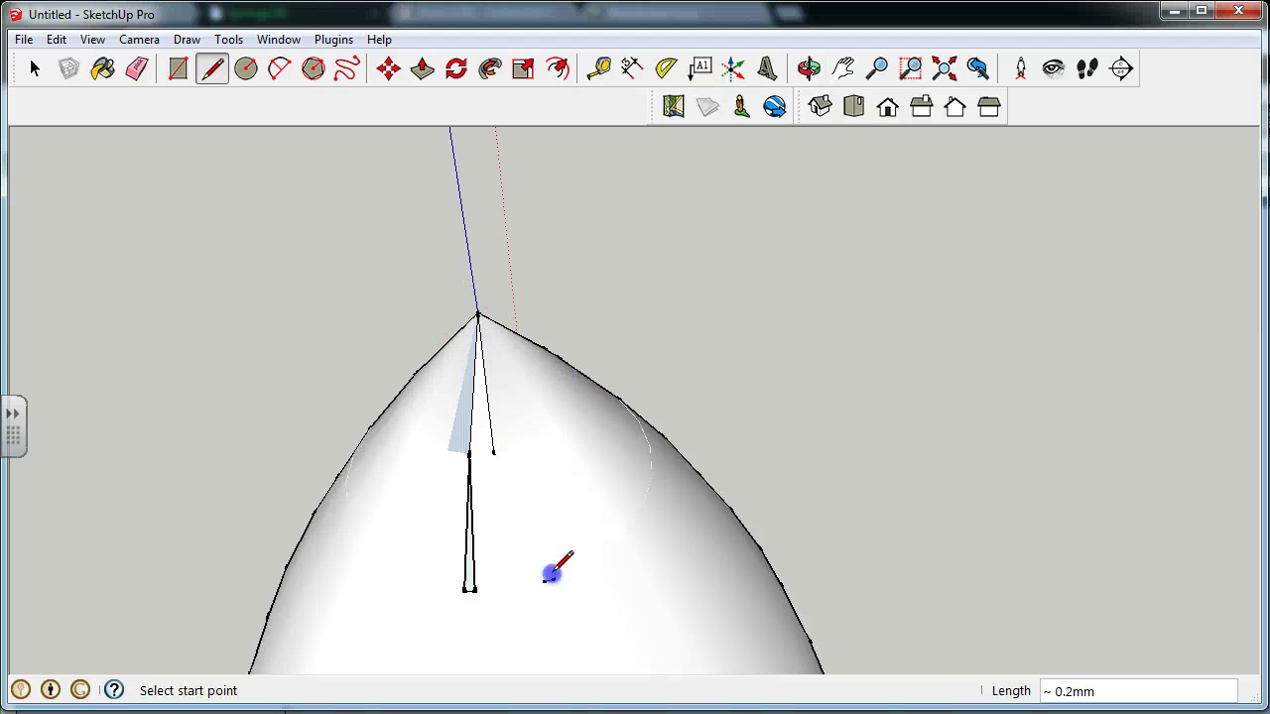
pyautogui.click(468, 589)
pyautogui.moveTo(475, 587); pyautogui.dragTo(789, 417, button='middle')
pyautogui.click(735, 357)
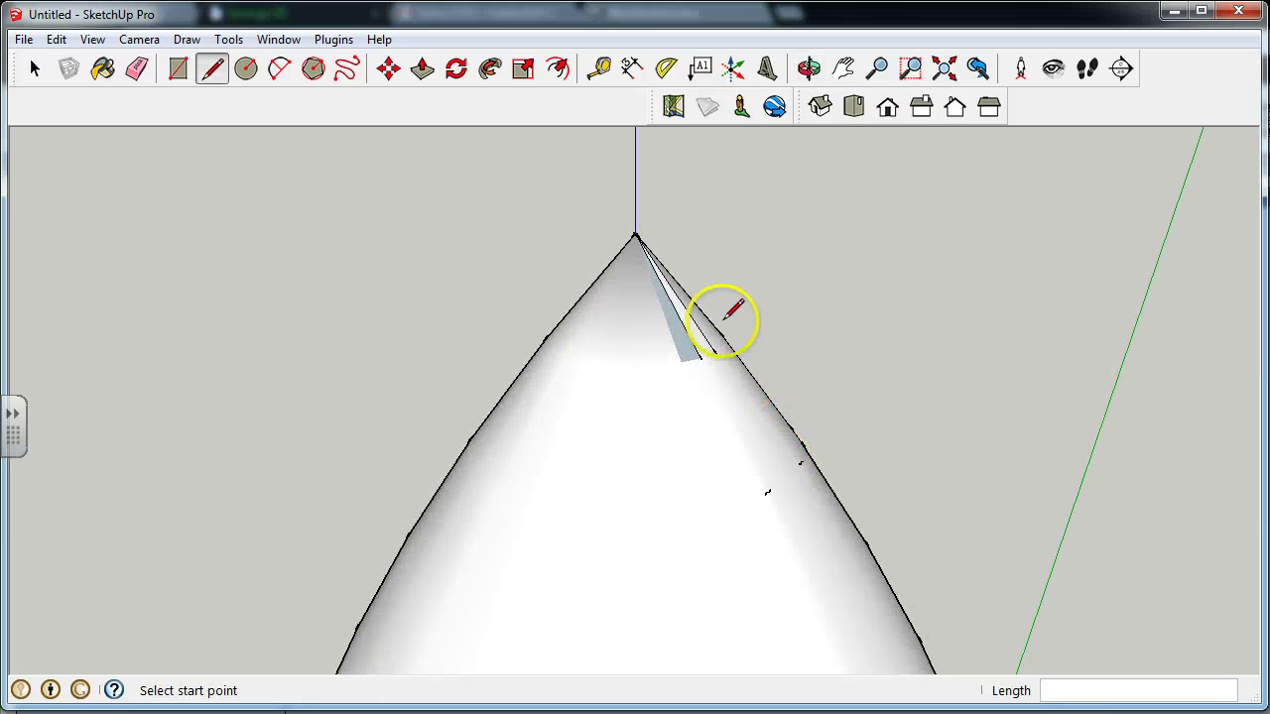
pyautogui.click(634, 234)
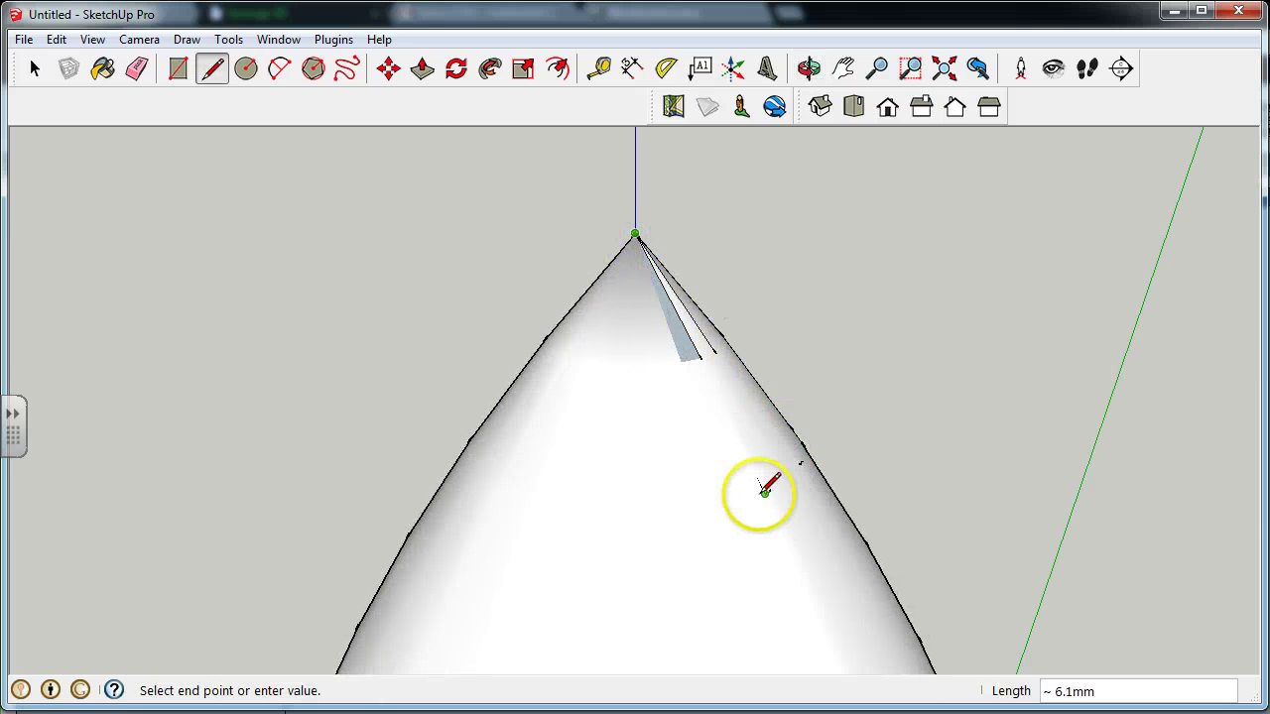
pyautogui.moveTo(764, 493); pyautogui.dragTo(490, 493, button='middle')
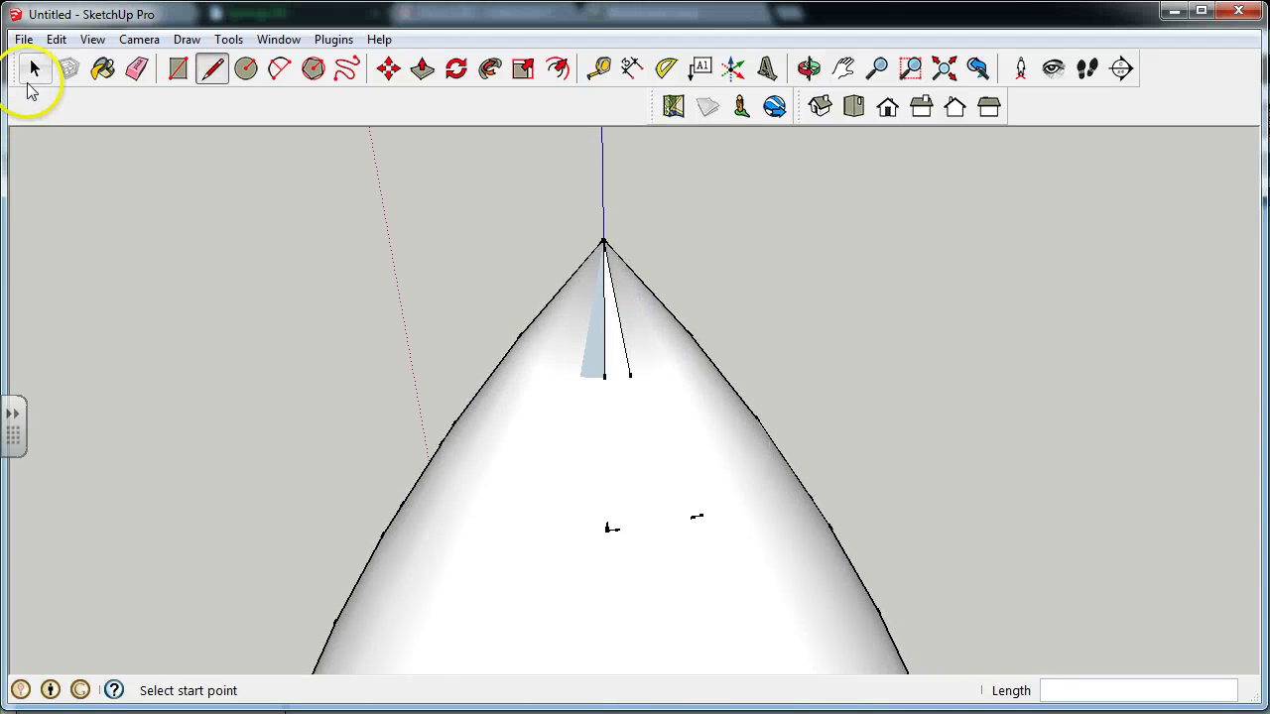
# Step: Select the finned tube and examine from several sides how the nose cone sits above it
pyautogui.click(34, 70)
pyautogui.scroll(-6, 357, 164)
pyautogui.moveTo(539, 344); pyautogui.dragTo(496, 519, button='middle')
pyautogui.scroll(-3, 629, 476)
pyautogui.scroll(4, 595, 601)
pyautogui.scroll(3, 575, 590)
pyautogui.click(632, 369)
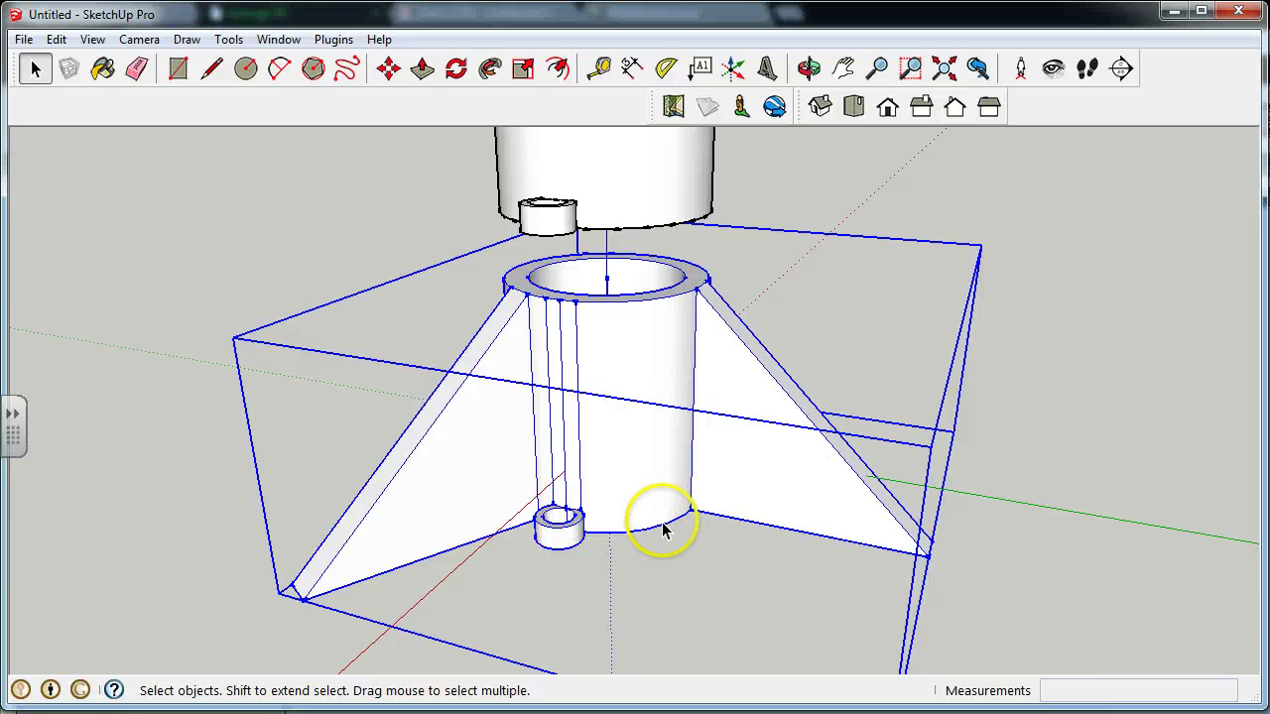
pyautogui.moveTo(734, 394); pyautogui.dragTo(641, 618, button='middle')
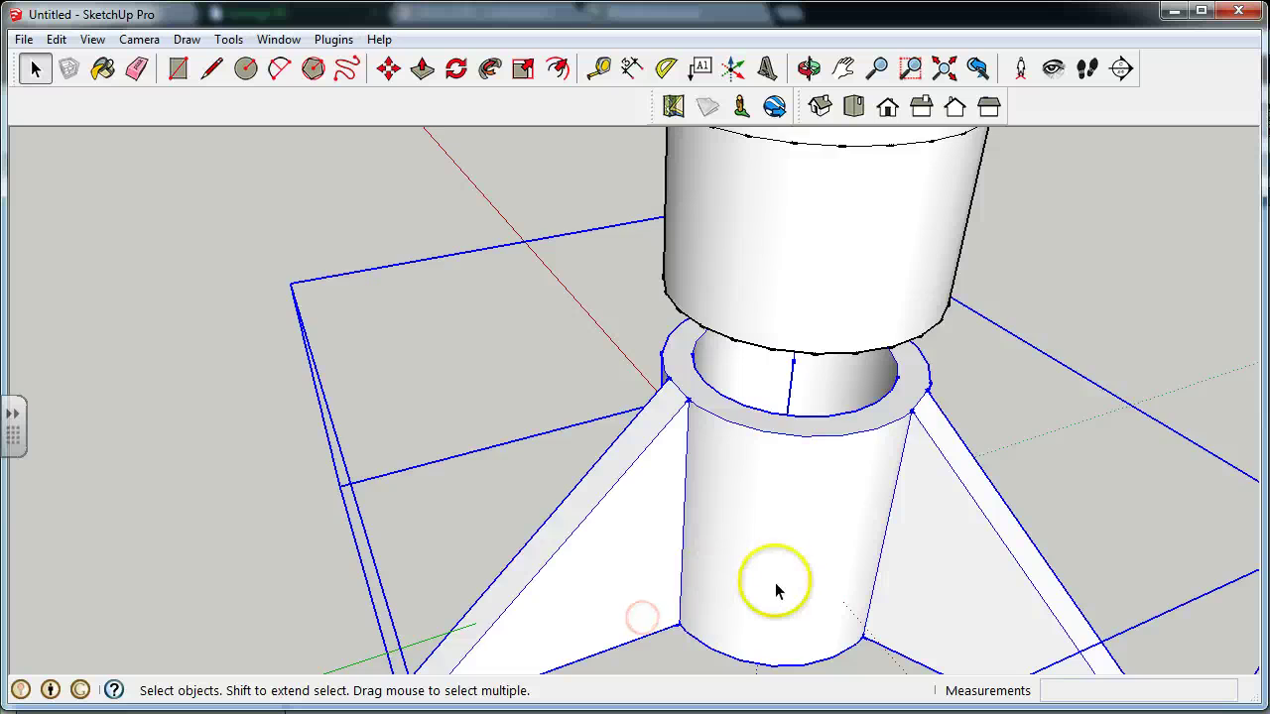
pyautogui.scroll(-2, 772, 583)
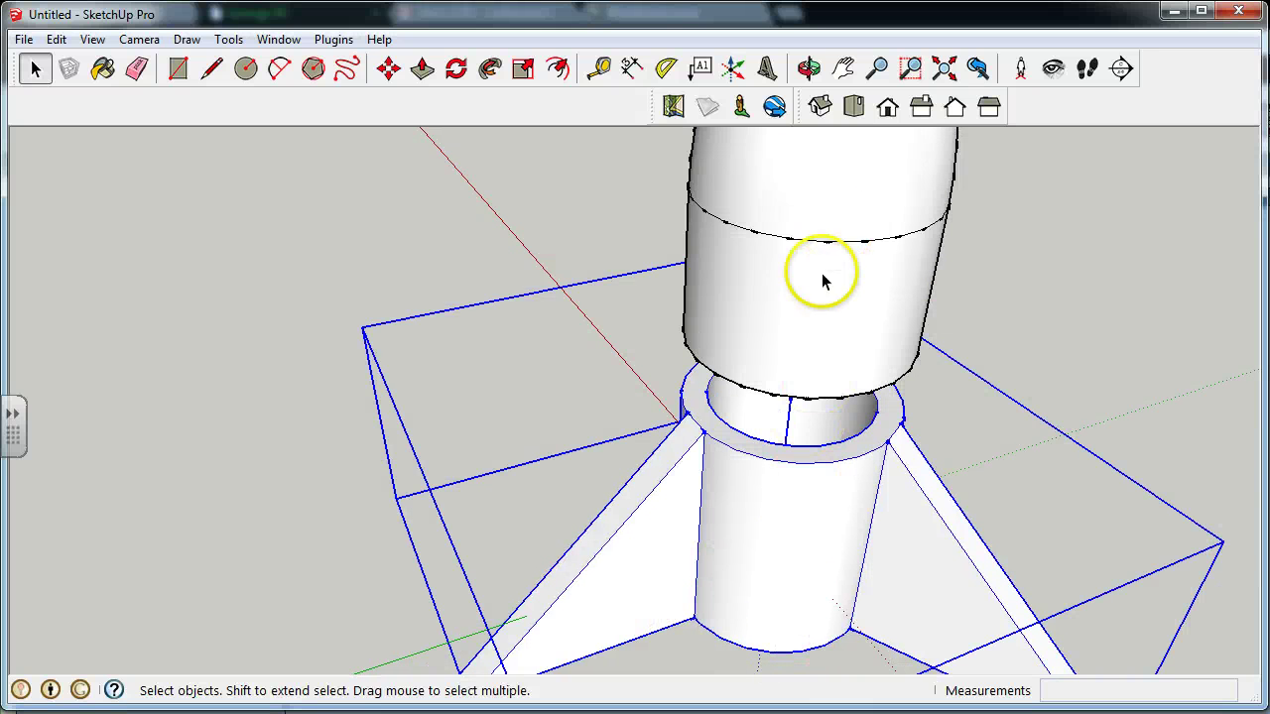
pyautogui.scroll(-1, 840, 281)
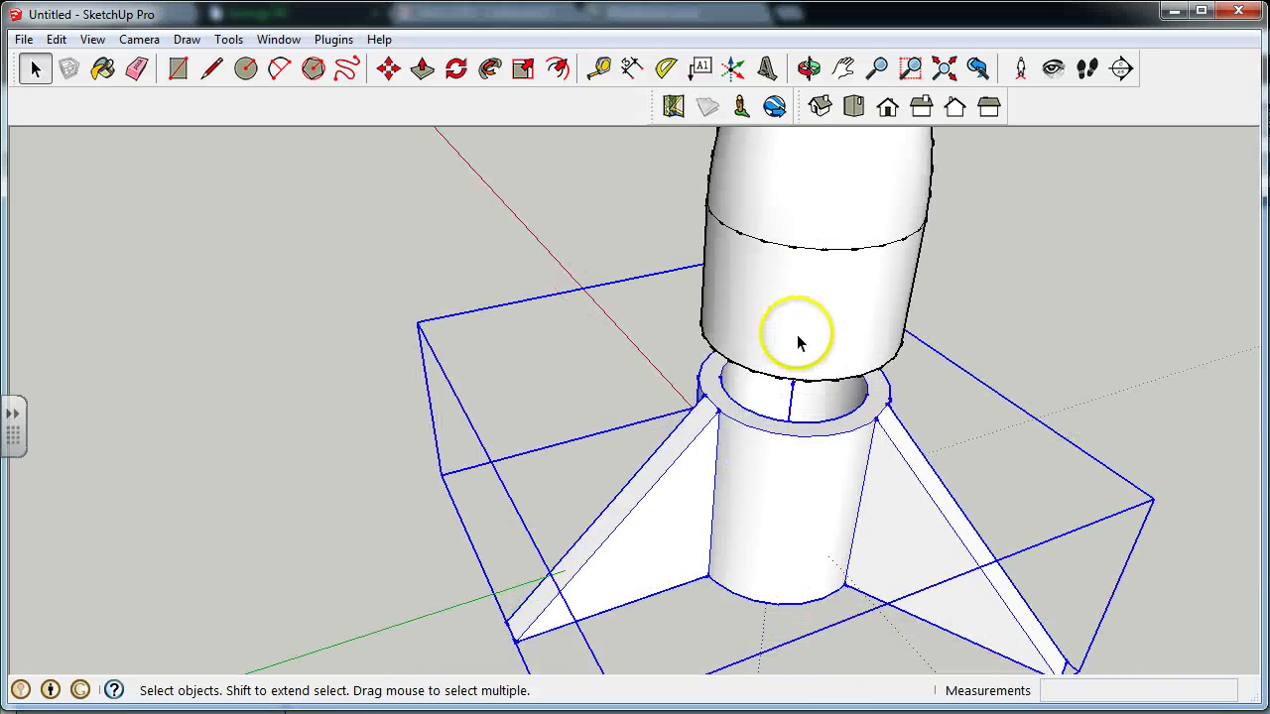
pyautogui.moveTo(699, 428); pyautogui.dragTo(887, 462, button='middle')
pyautogui.moveTo(734, 401); pyautogui.dragTo(824, 350, button='middle')
# Step: Make a component from all connected geometry of the nose cone and its side ring, replacing the selection
pyautogui.click(612, 209)
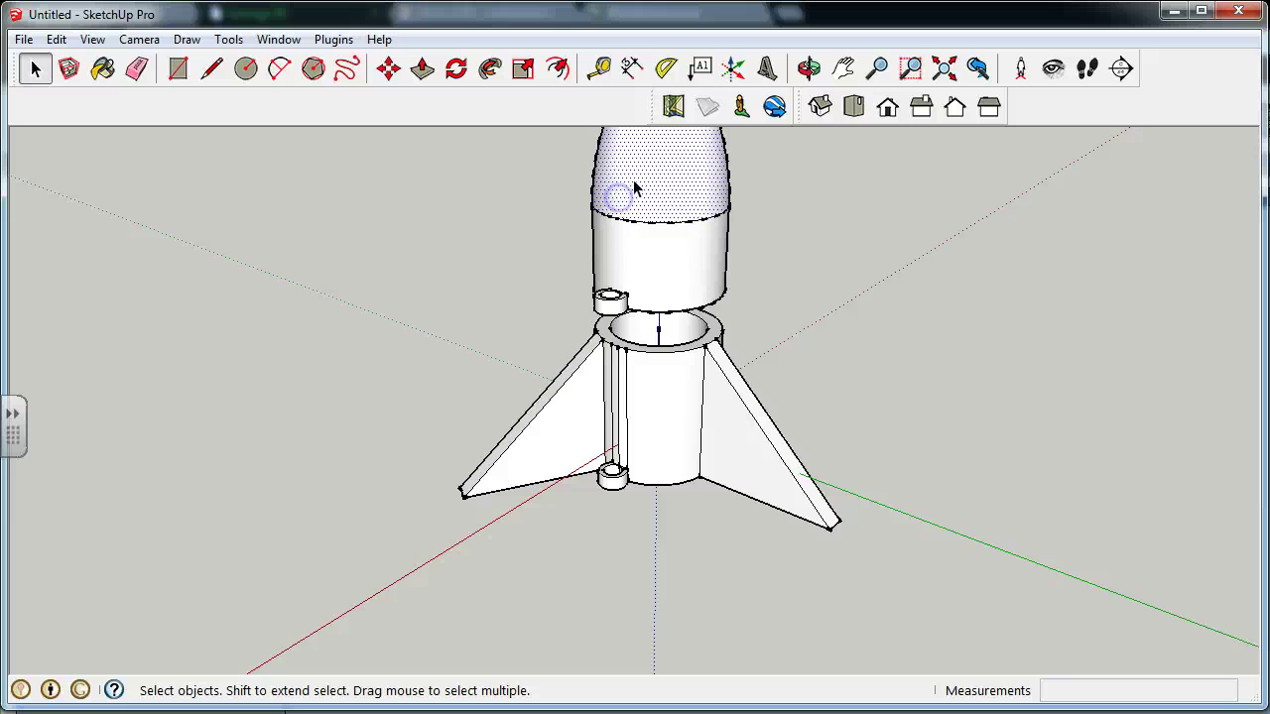
pyautogui.tripleClick(633, 184)
pyautogui.rightClick(640, 187)
pyautogui.click(708, 331)
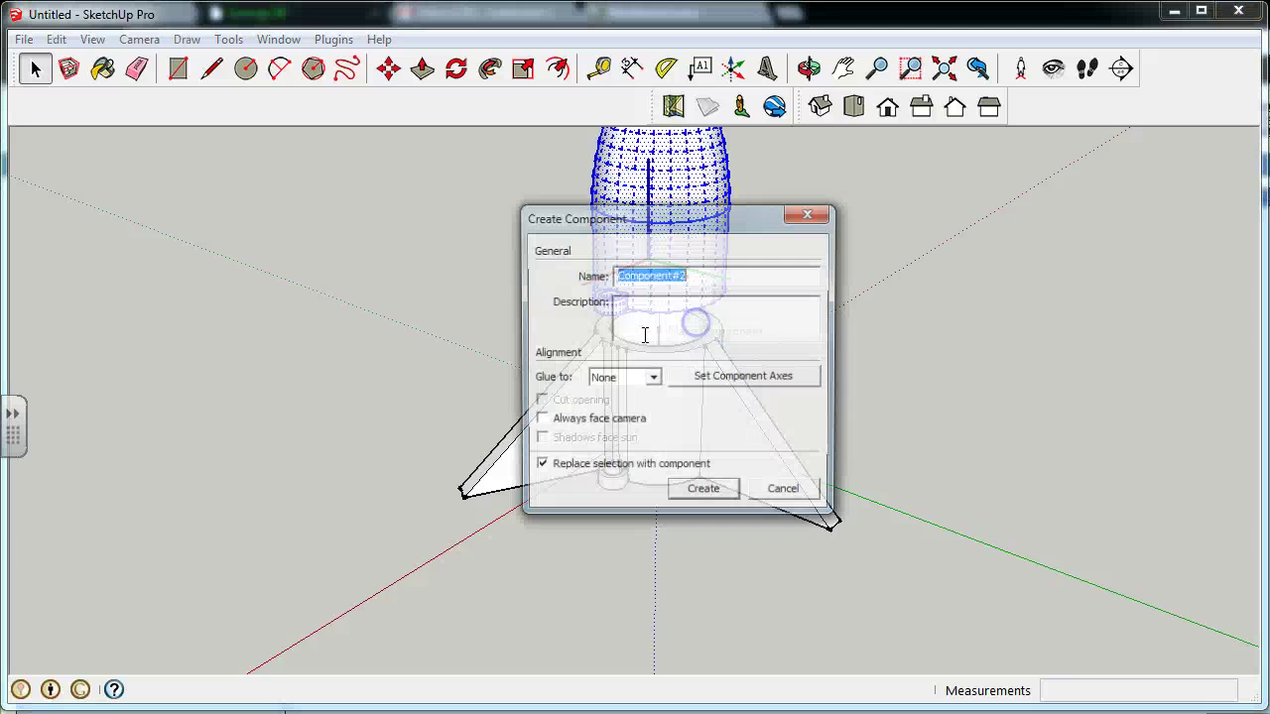
pyautogui.click(698, 495)
pyautogui.moveTo(653, 493); pyautogui.dragTo(821, 433, button='middle')
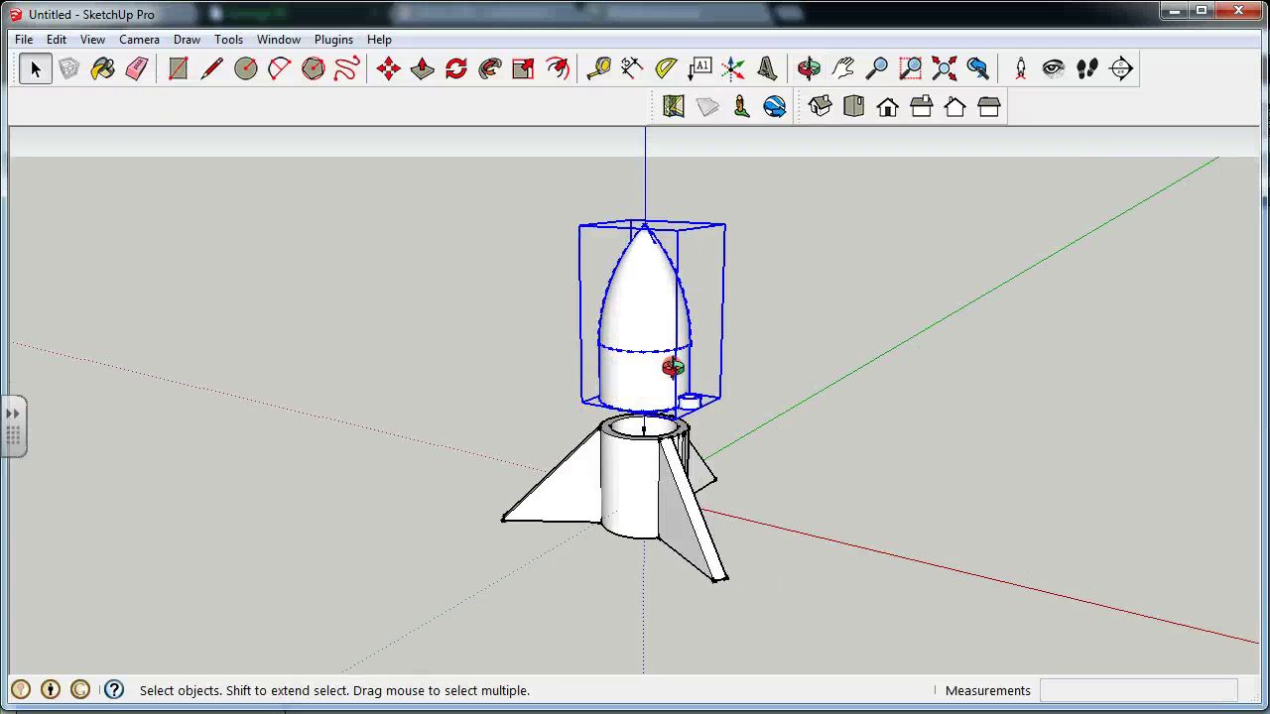
pyautogui.moveTo(671, 363); pyautogui.dragTo(271, 457, button='middle')
pyautogui.scroll(6, 645, 544)
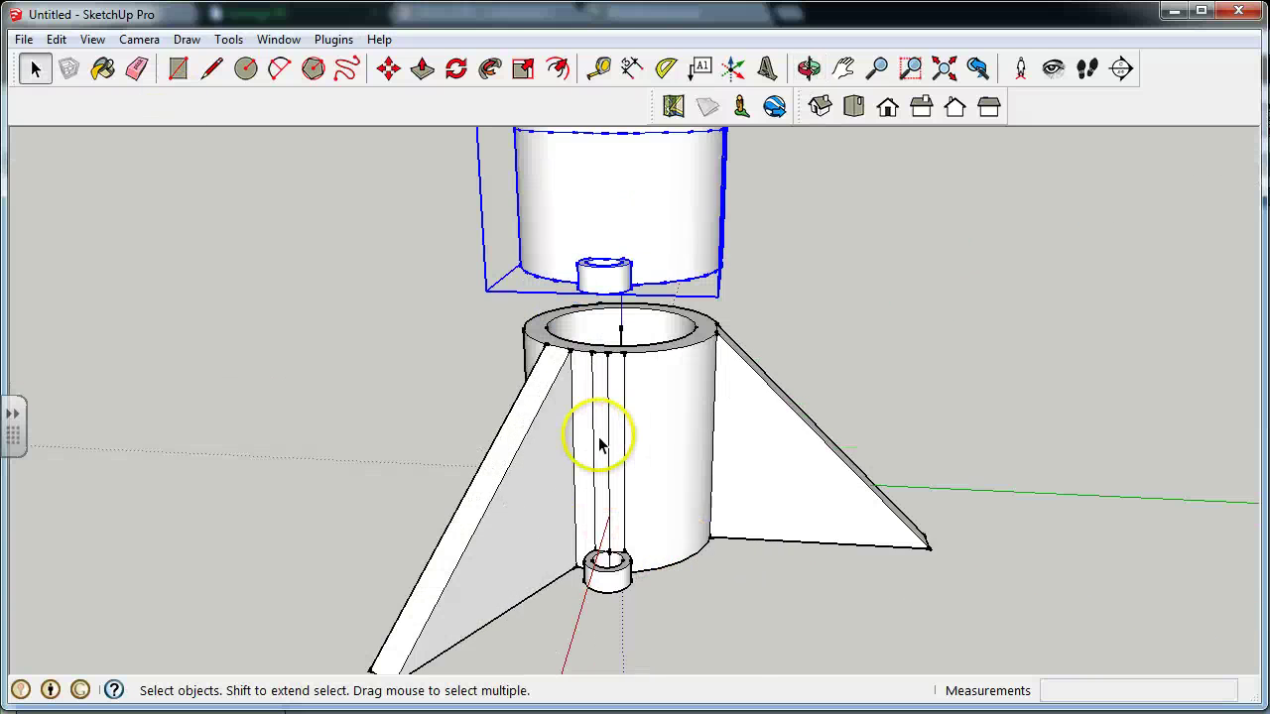
pyautogui.moveTo(601, 440); pyautogui.dragTo(804, 417, button='middle')
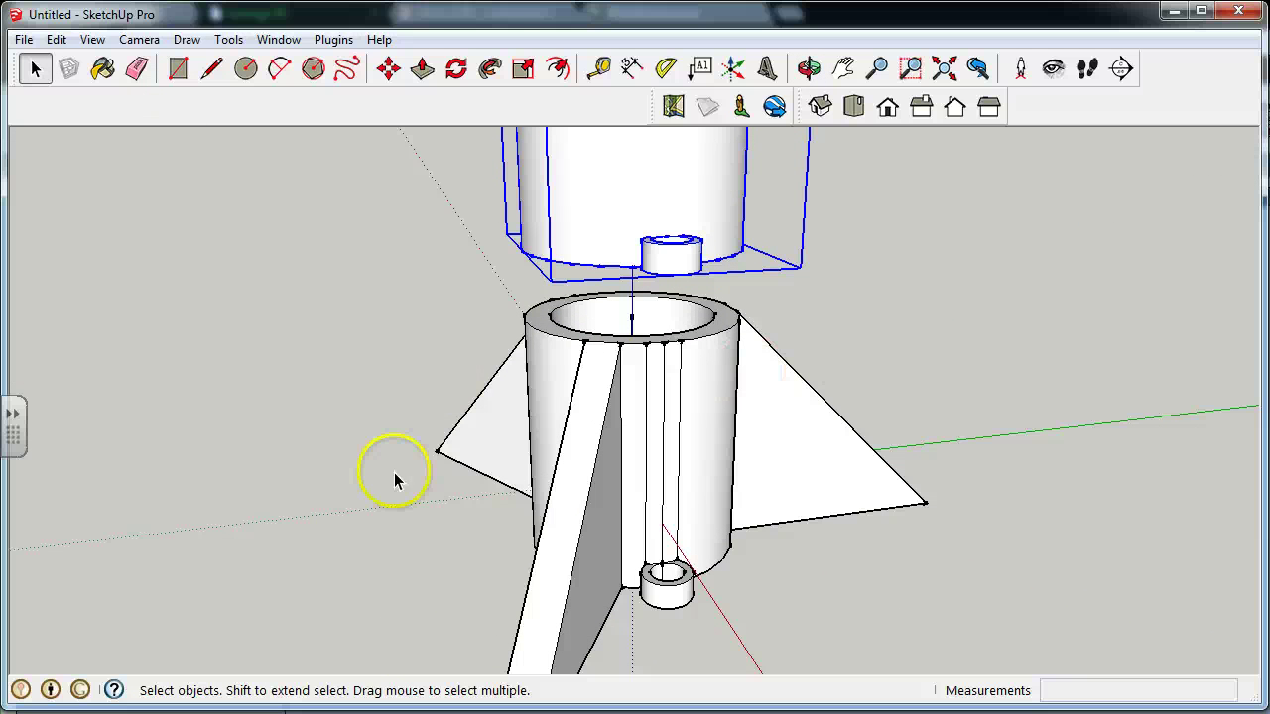